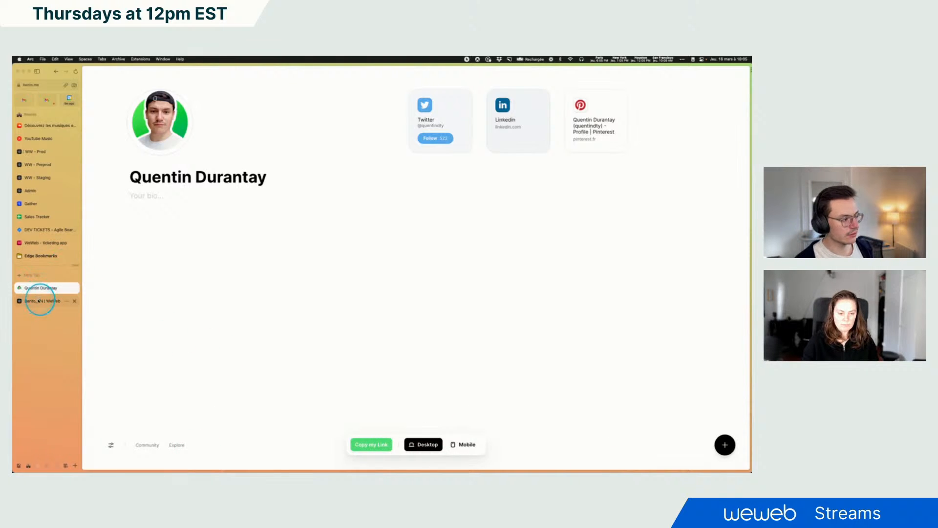
# Examine the reference Bento profile page and its name field
pyautogui.click(39, 300)
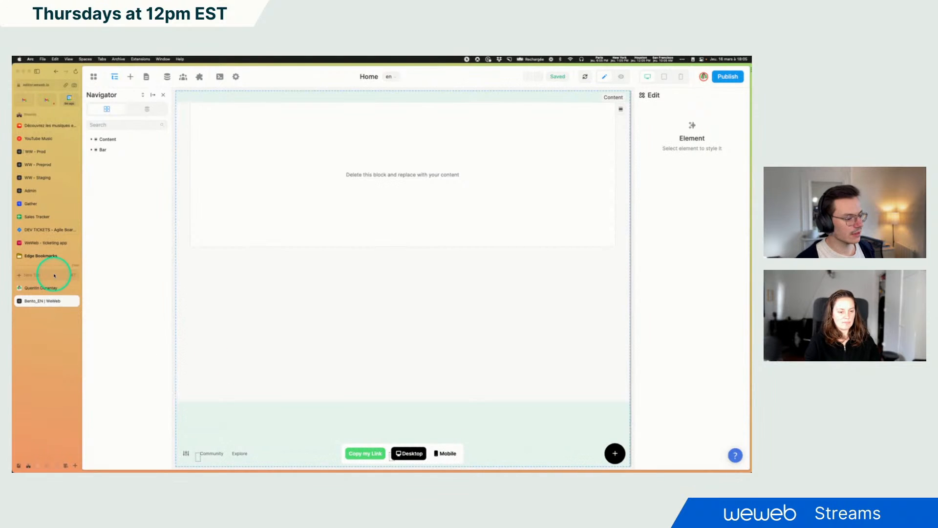
pyautogui.click(39, 288)
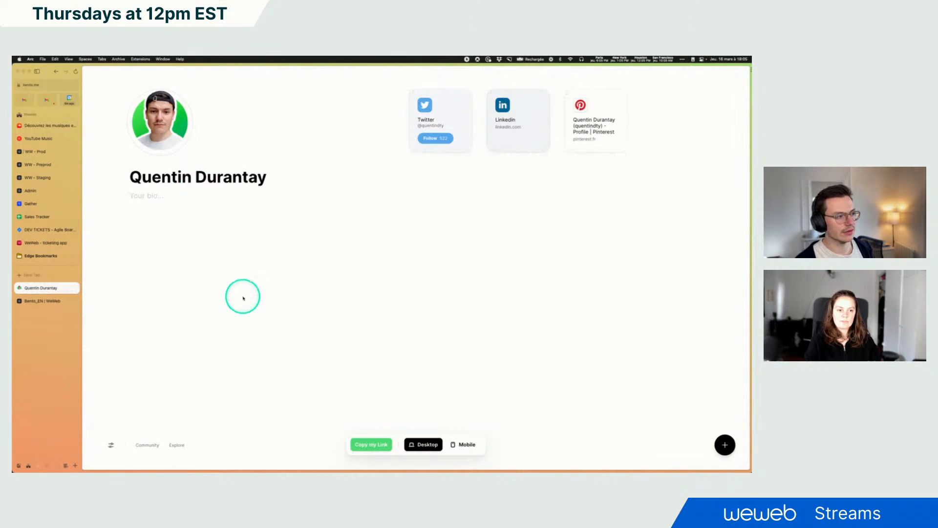
pyautogui.moveTo(155, 115)
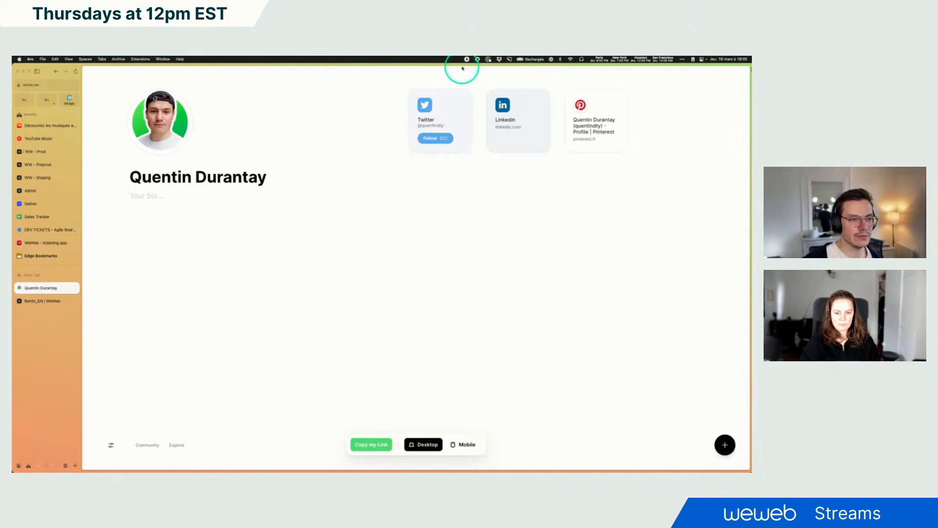
pyautogui.moveTo(444, 138)
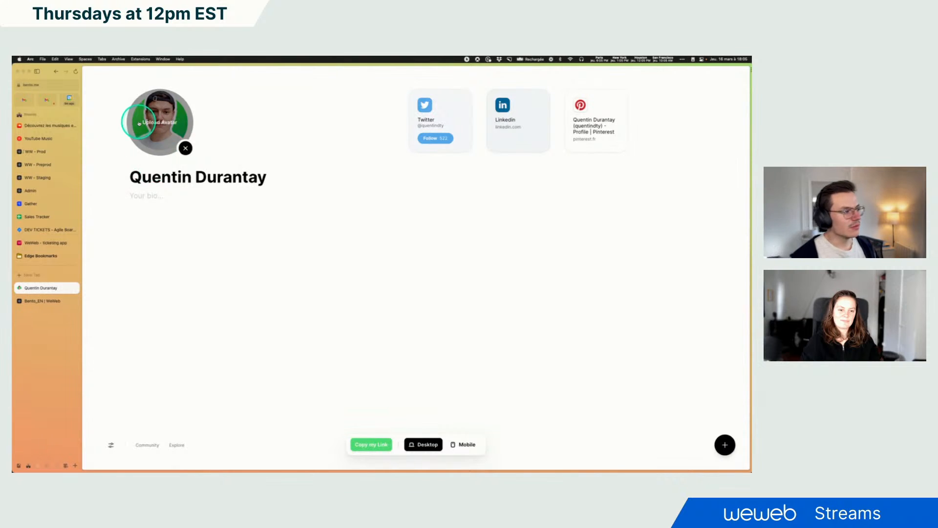
pyautogui.moveTo(131, 175); pyautogui.dragTo(298, 175)
pyautogui.write('q')
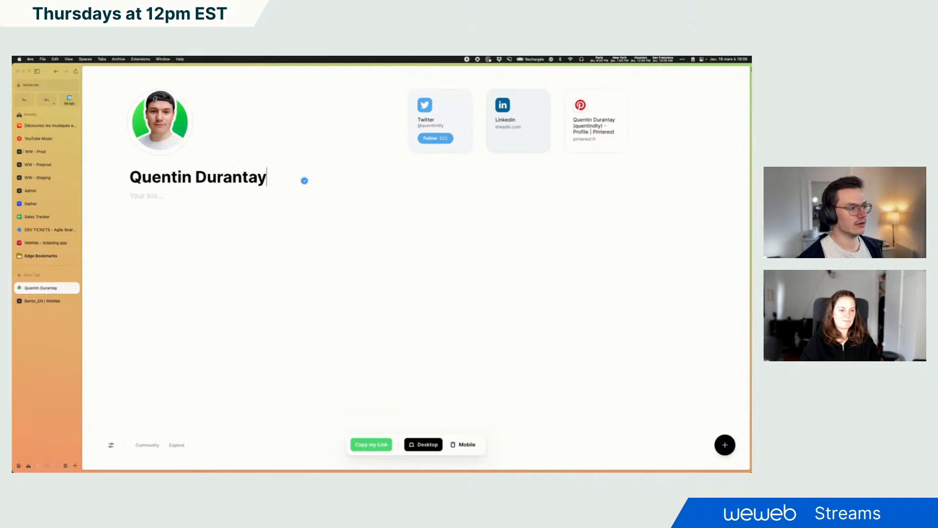
# Fill the reference profile's bio with long sample text to test its character limit
pyautogui.click(172, 197)
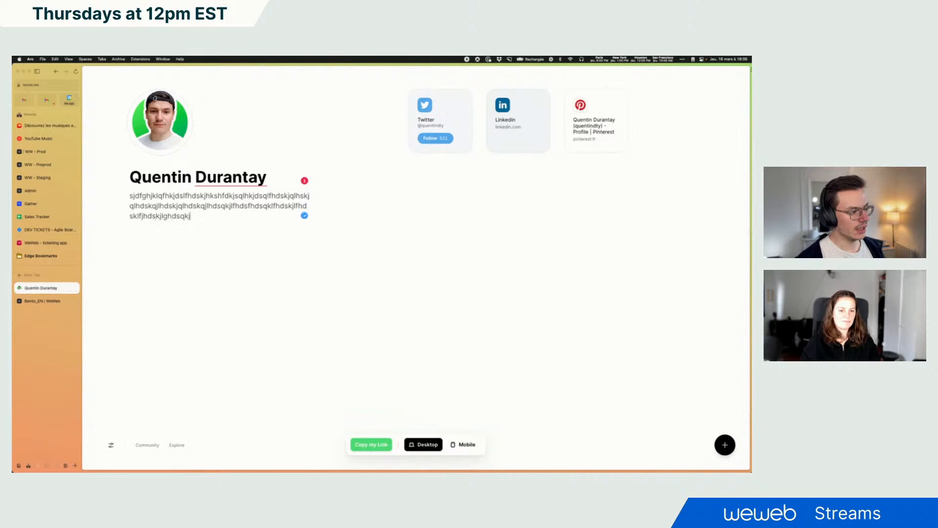
pyautogui.write('hsdkjlqfhdskqlfhdskqlhdsqkjlhdsqkjlhdsqkjl')
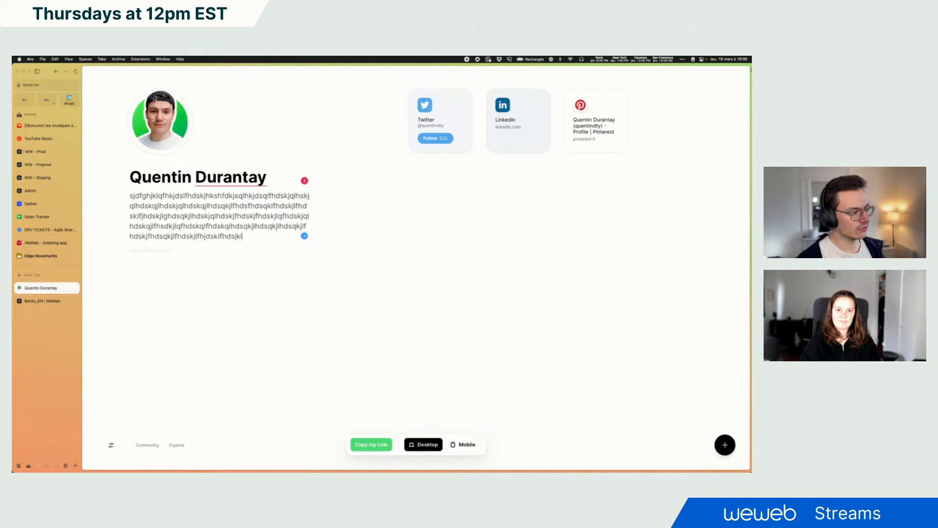
pyautogui.write('fdsfdsqfqs')
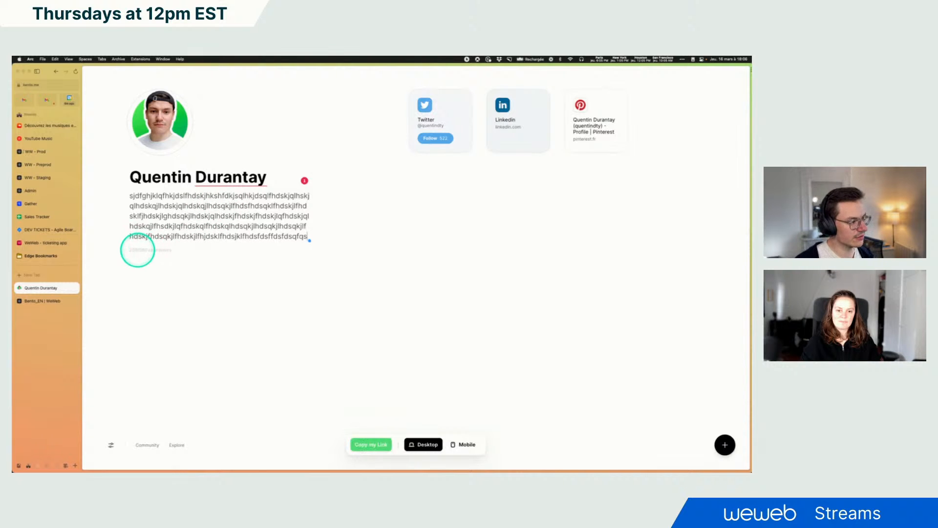
pyautogui.write('fsdfdsqfsqfsdqfsdqf')
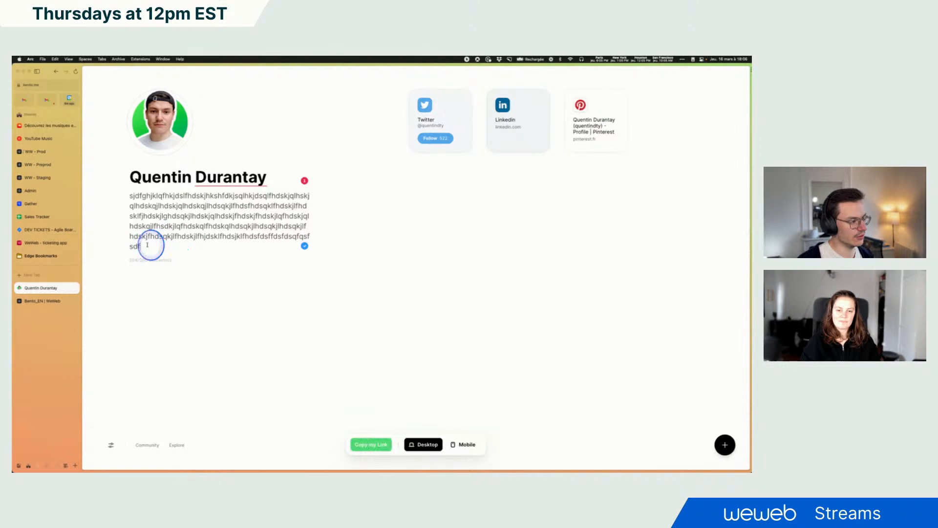
pyautogui.write('d')
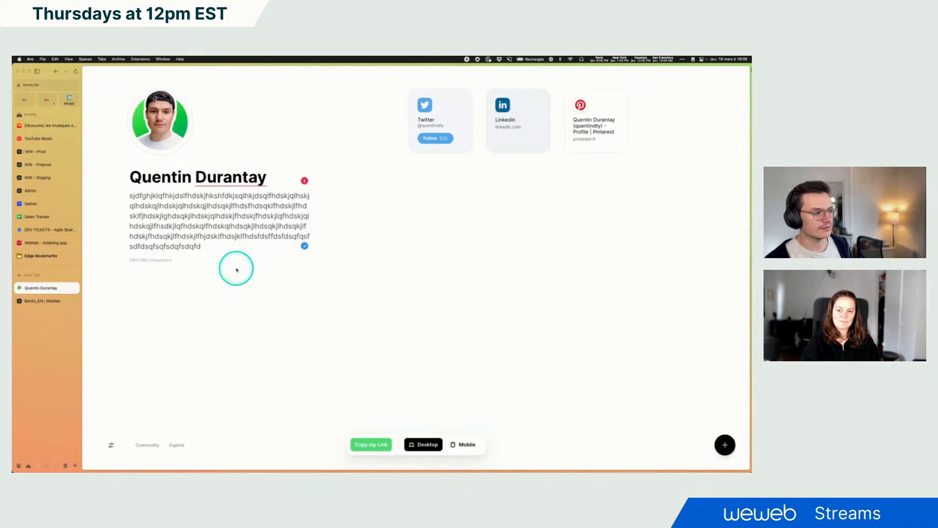
# Inspect the bio's character counter and the selected bio text
pyautogui.moveTo(130, 259); pyautogui.dragTo(190, 262)
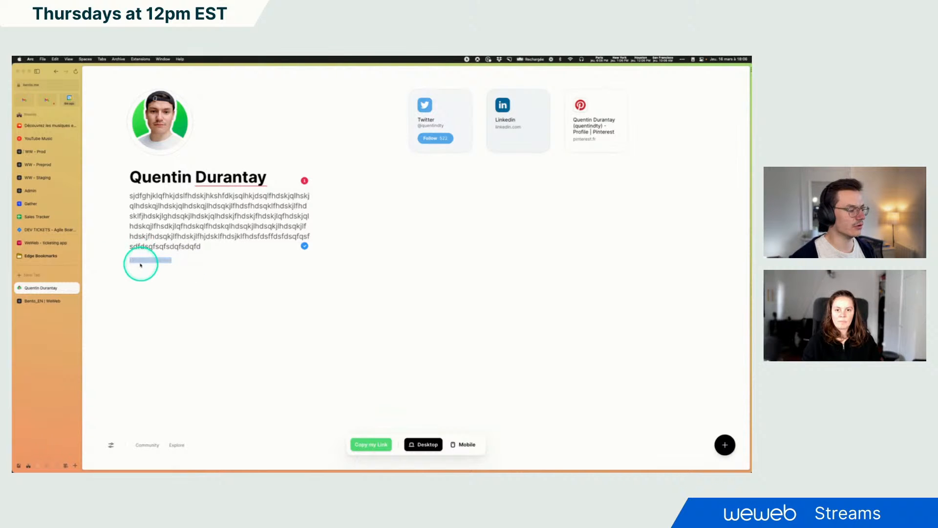
pyautogui.click(200, 264)
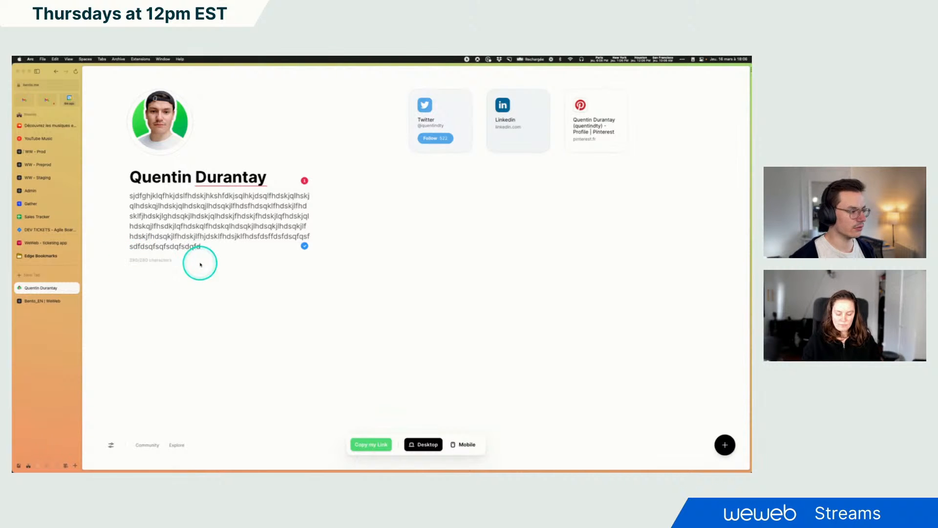
pyautogui.moveTo(199, 246); pyautogui.dragTo(131, 198)
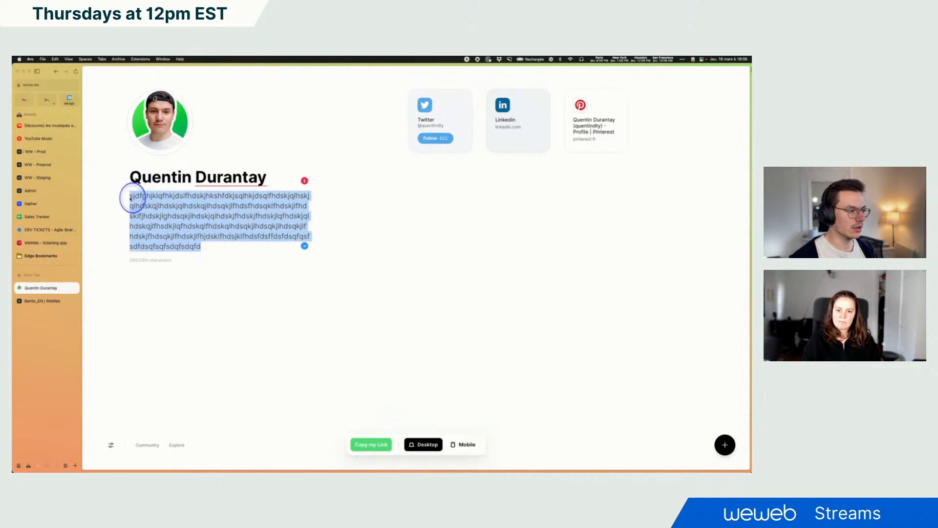
pyautogui.click(221, 246)
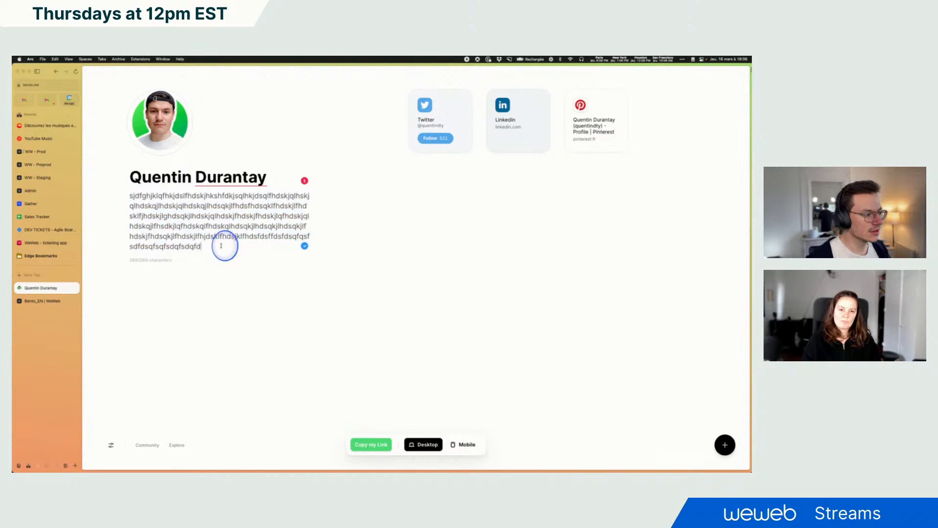
# In the WeWeb editor, delete the placeholder block from the page content
pyautogui.click(36, 305)
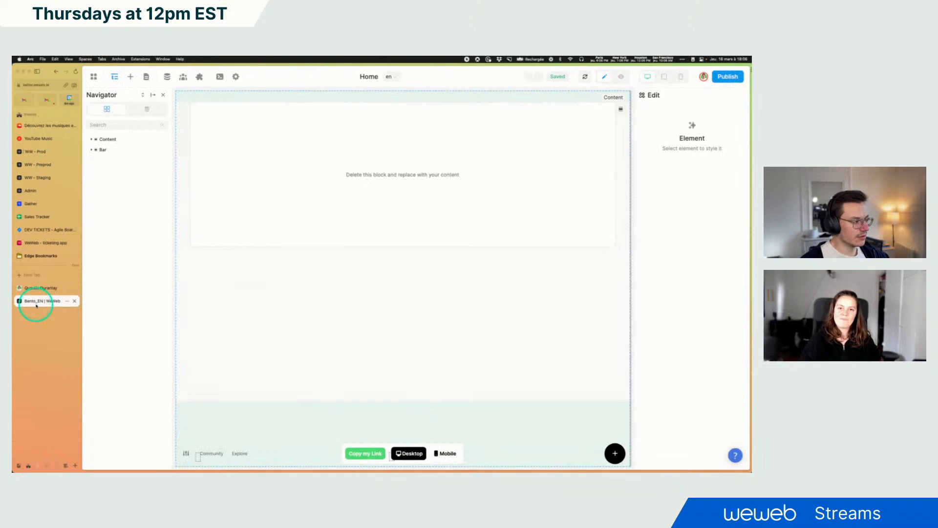
pyautogui.click(298, 189)
pyautogui.press('Delete')
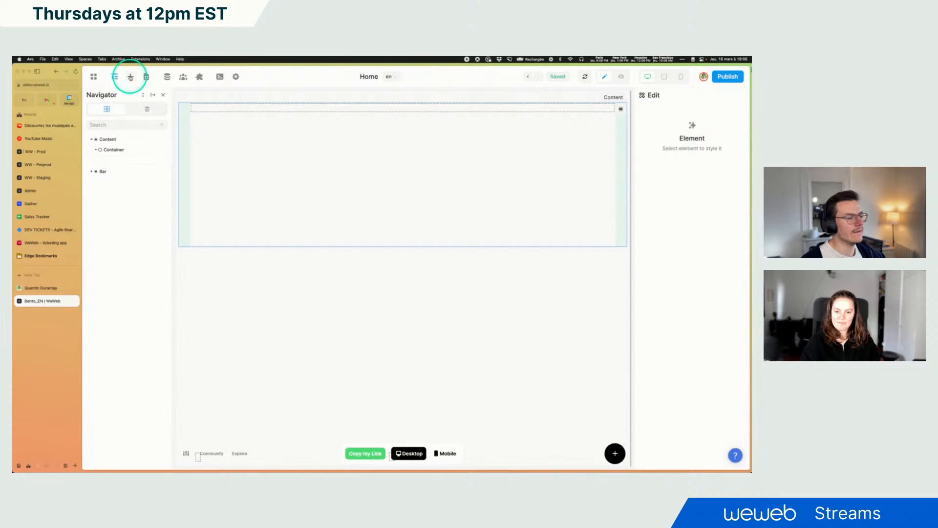
# Add a Columns element from the Layout elements into the page's container
pyautogui.click(130, 76)
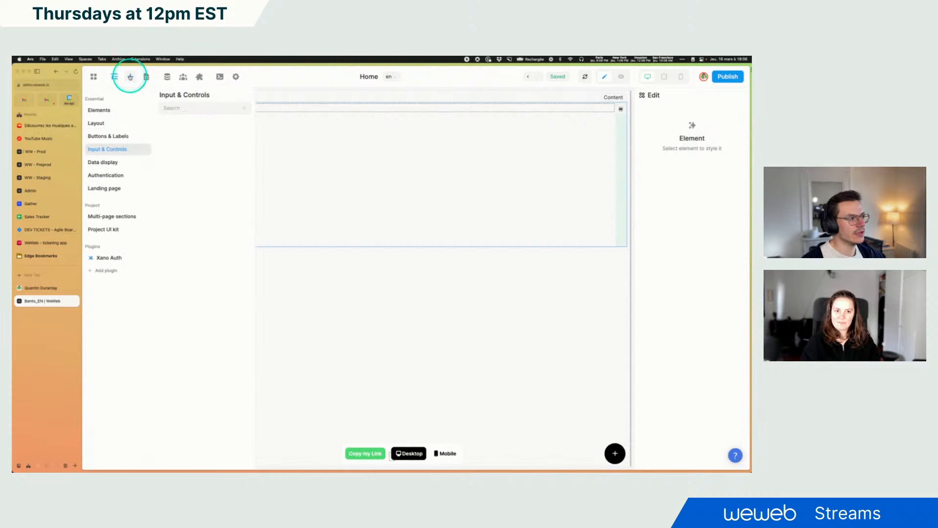
pyautogui.click(111, 123)
pyautogui.click(110, 112)
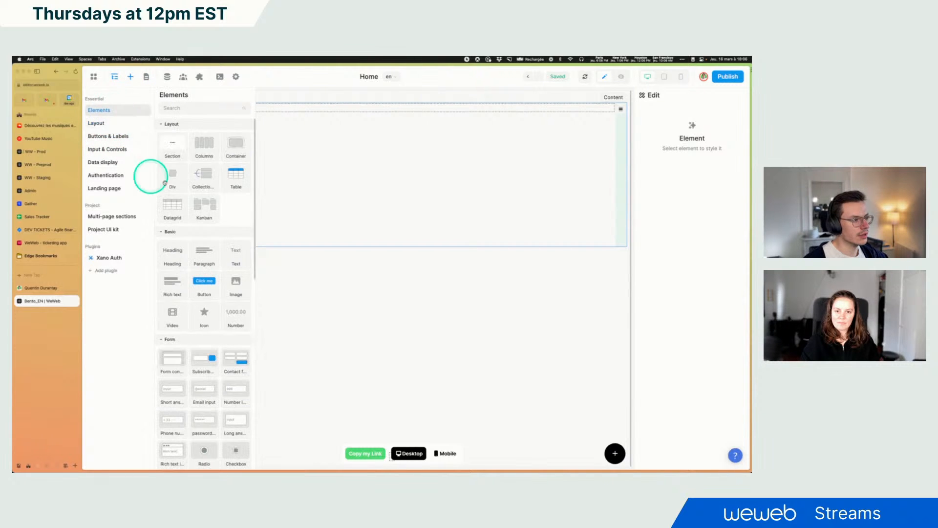
pyautogui.moveTo(204, 142); pyautogui.dragTo(371, 119)
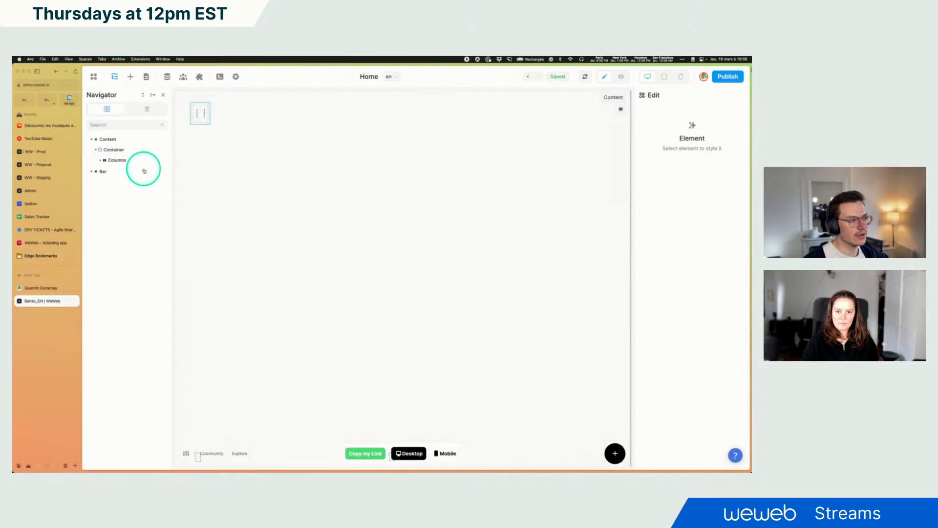
# Select the Columns element and set its width to 100 %
pyautogui.click(37, 288)
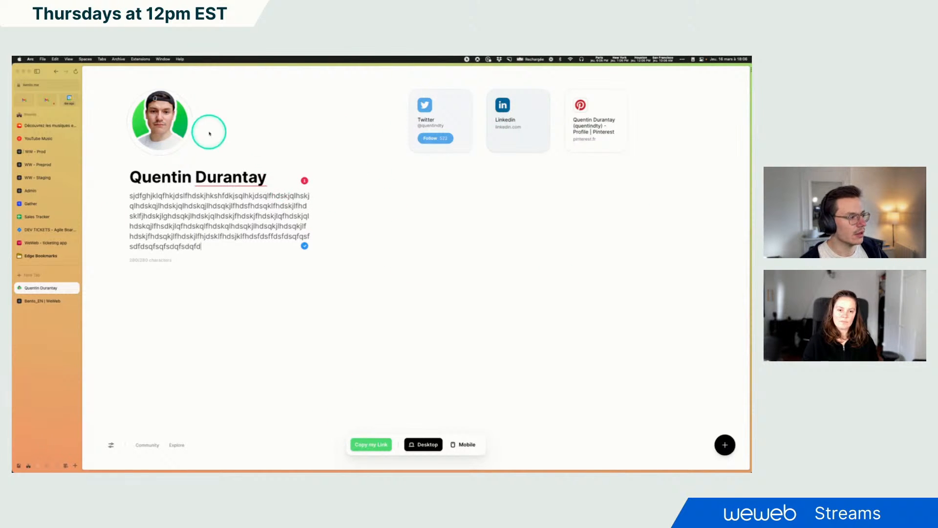
pyautogui.click(22, 301)
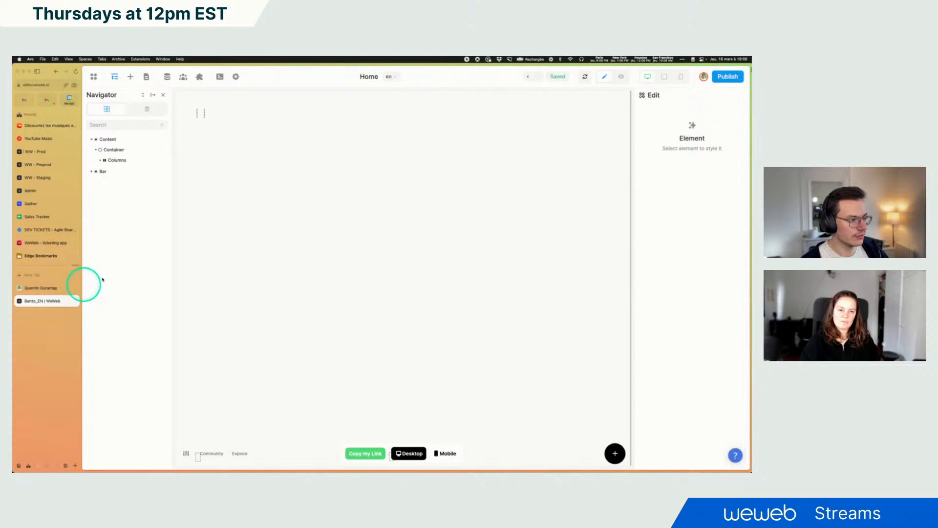
pyautogui.click(192, 103)
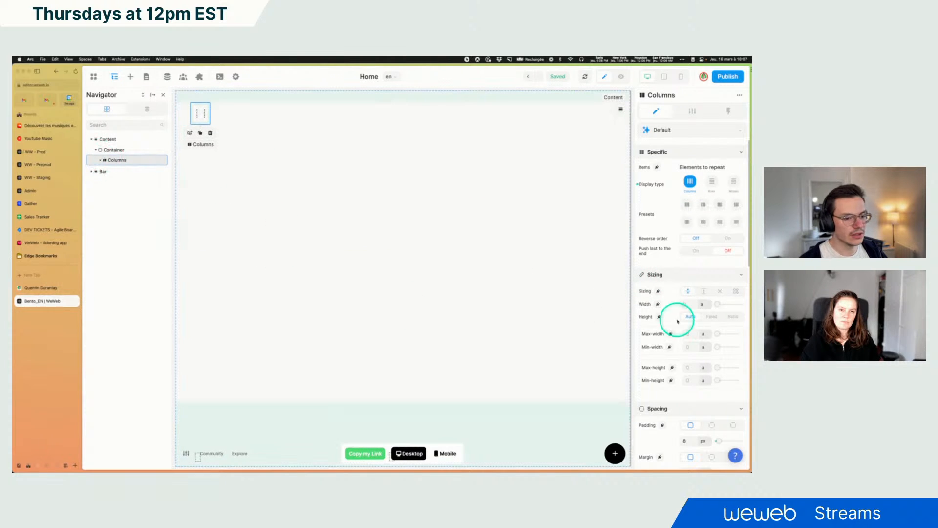
pyautogui.scroll(-3, 683, 309)
pyautogui.scroll(-5, 683, 307)
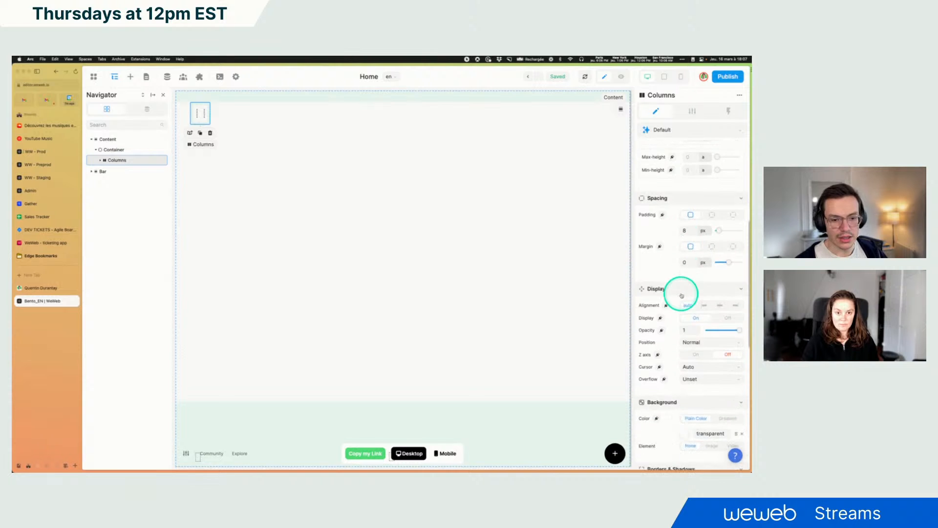
pyautogui.scroll(8, 680, 293)
pyautogui.scroll(-1, 689, 274)
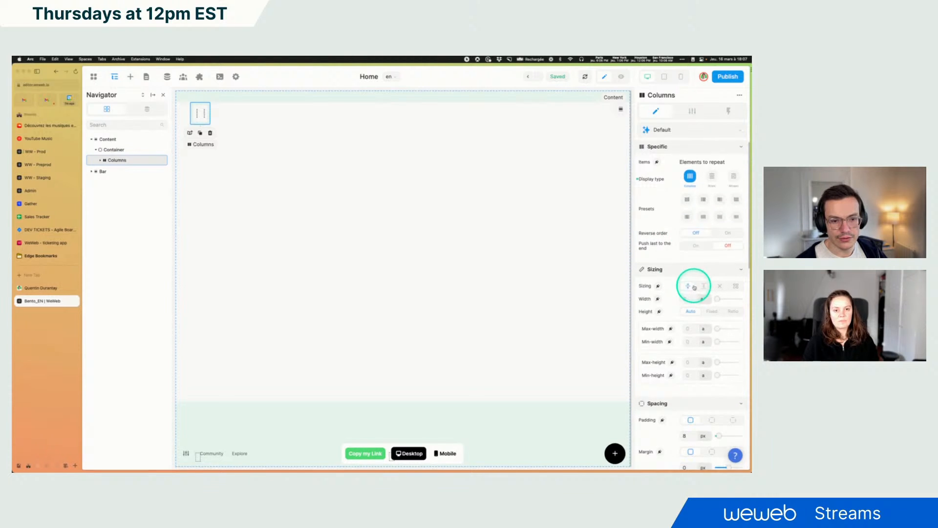
pyautogui.click(707, 311)
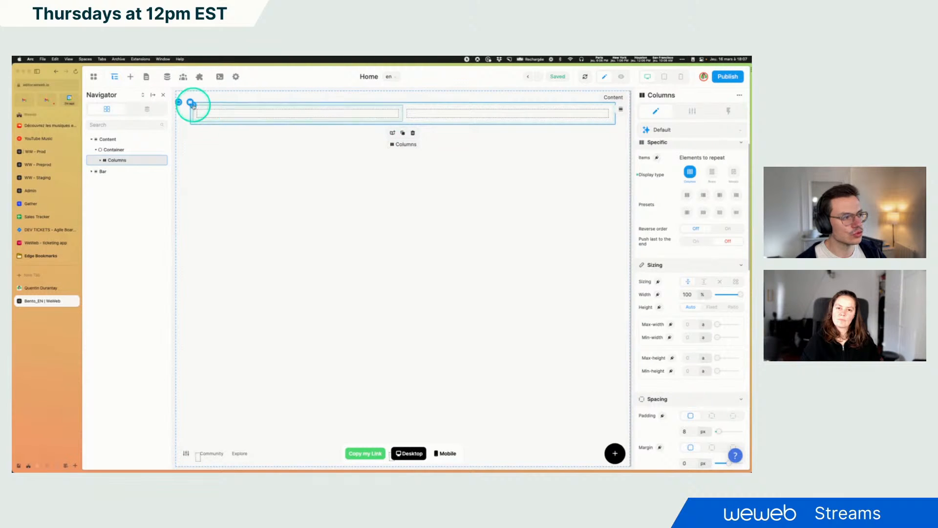
# Set the Columns element's padding to 0 px
pyautogui.scroll(-2, 684, 303)
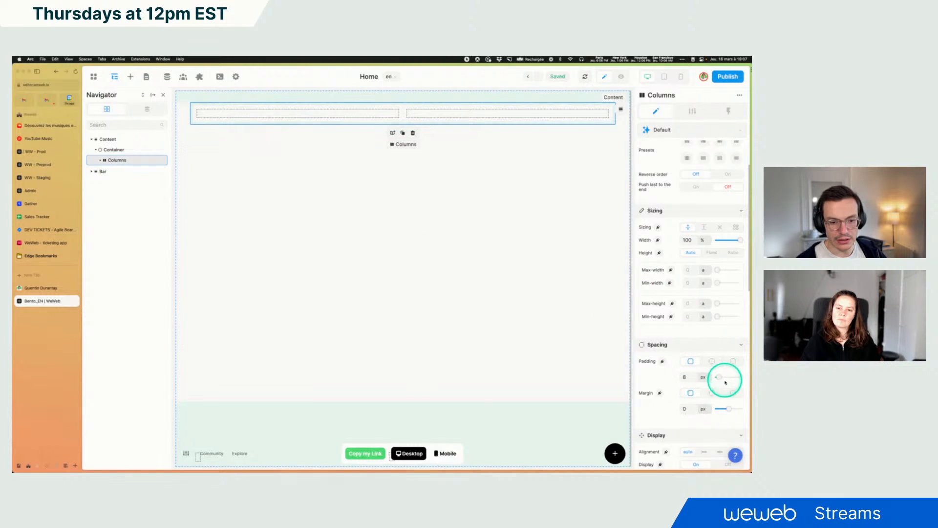
pyautogui.click(268, 107)
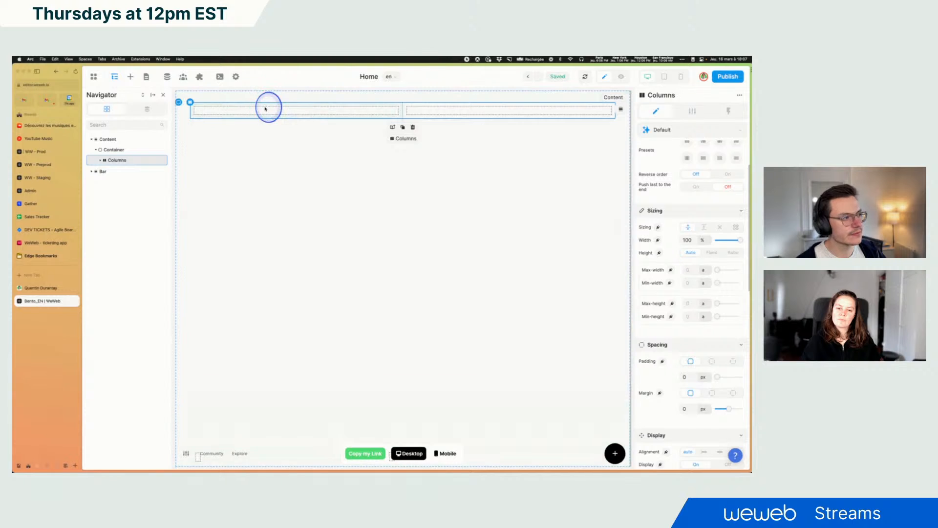
pyautogui.moveTo(717, 364); pyautogui.dragTo(687, 362)
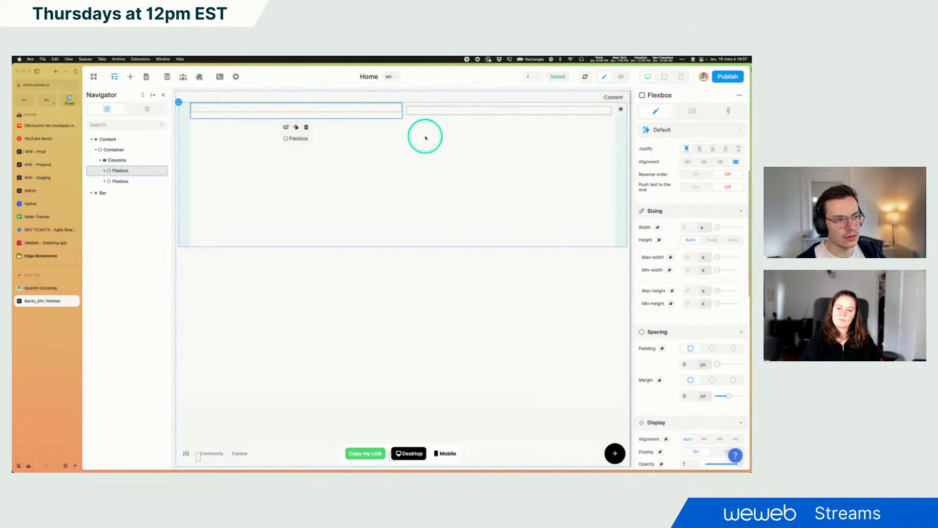
# Rename the two column flexboxes Left and Right
pyautogui.click(418, 111)
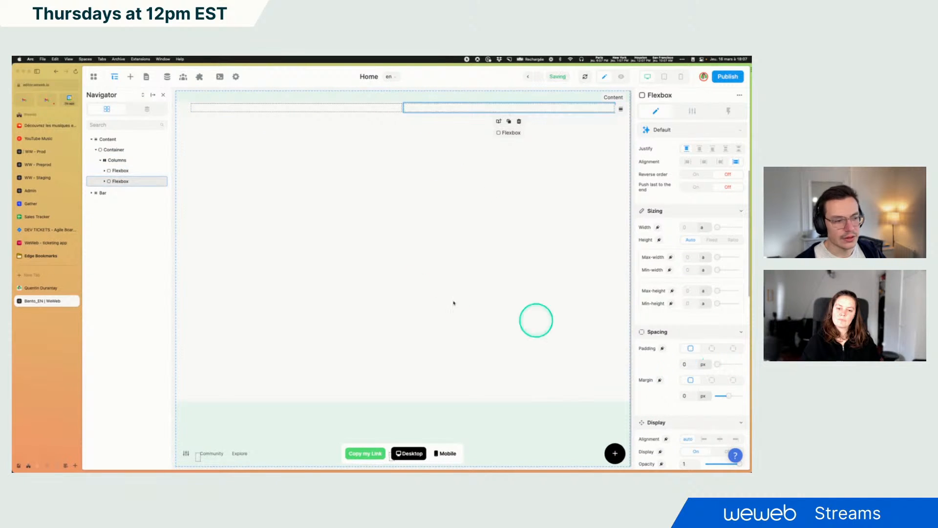
pyautogui.doubleClick(126, 171)
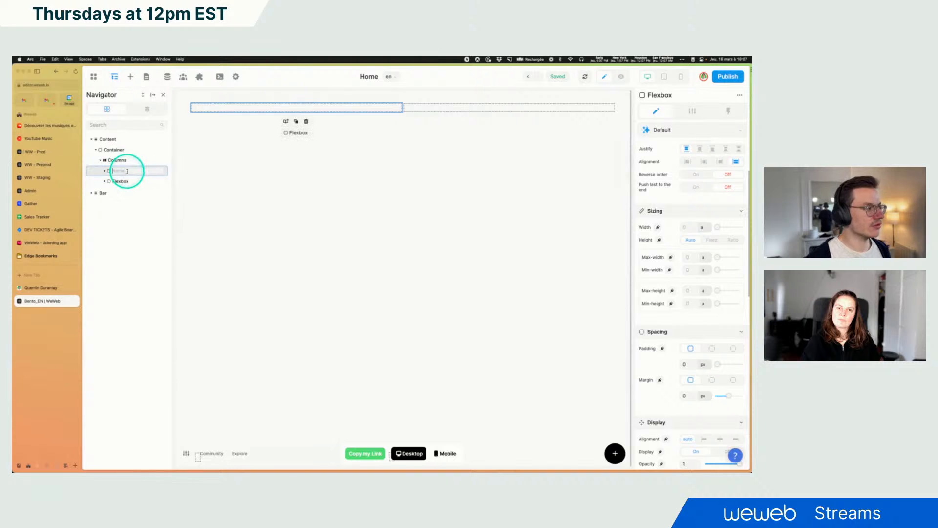
pyautogui.write('Left')
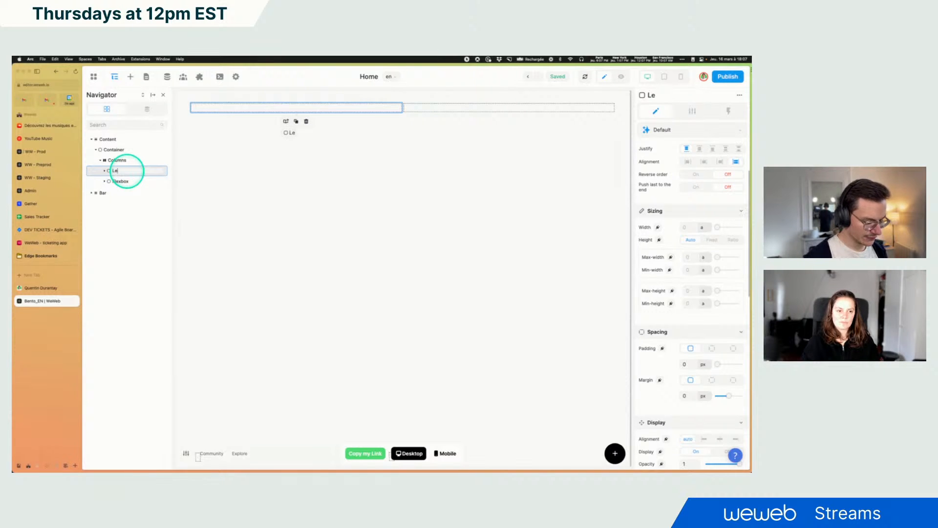
pyautogui.click(122, 181)
pyautogui.doubleClick(123, 181)
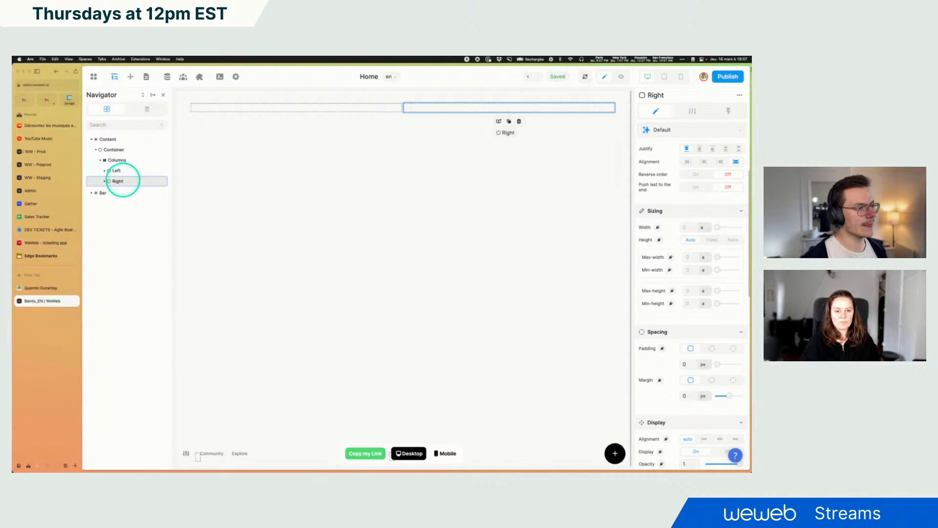
# Resize the columns so the Left column is narrower than the Right, and select Left
pyautogui.moveTo(402, 108)
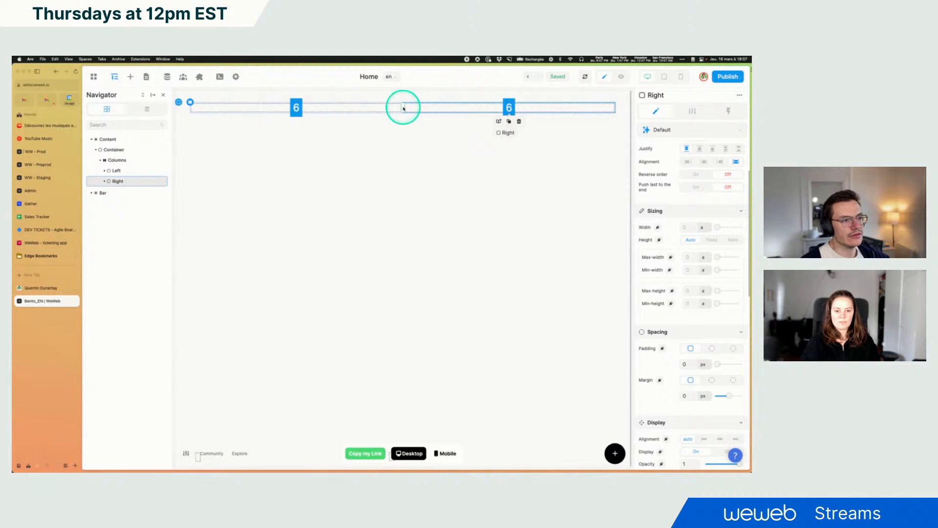
pyautogui.moveTo(403, 107); pyautogui.dragTo(379, 109)
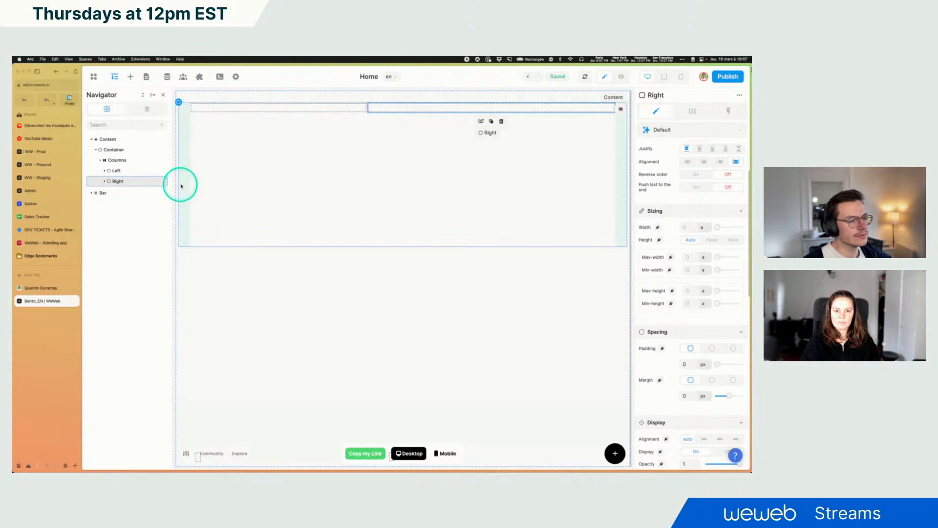
pyautogui.click(117, 170)
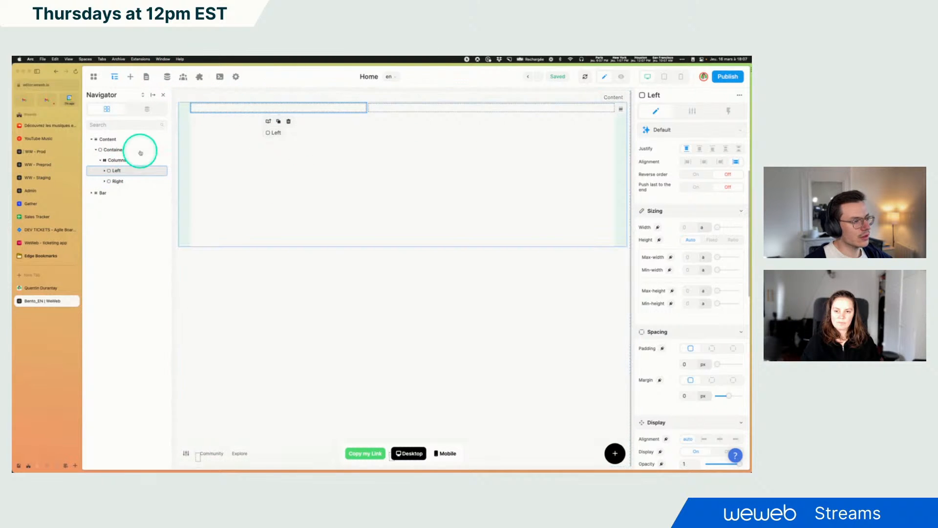
# Try to add a Button element into the Left column after checking the reference Bento page
pyautogui.click(34, 288)
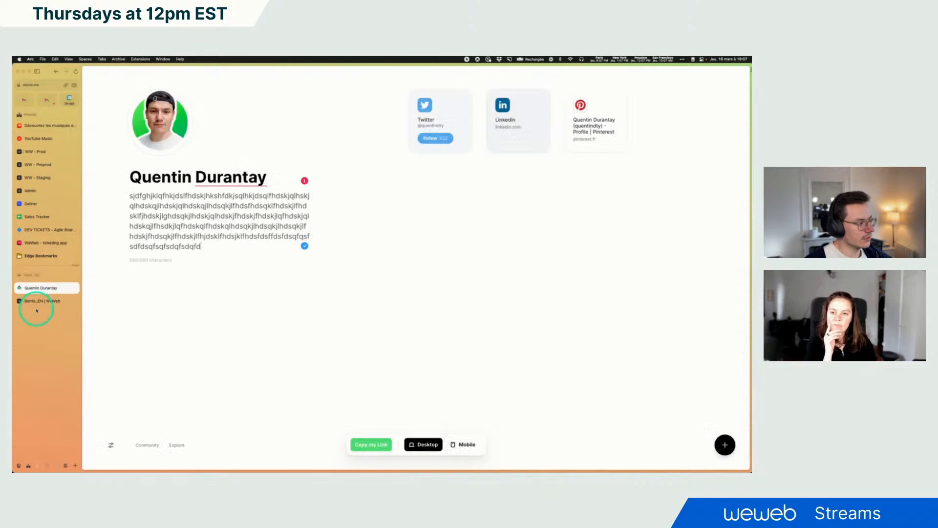
pyautogui.click(40, 301)
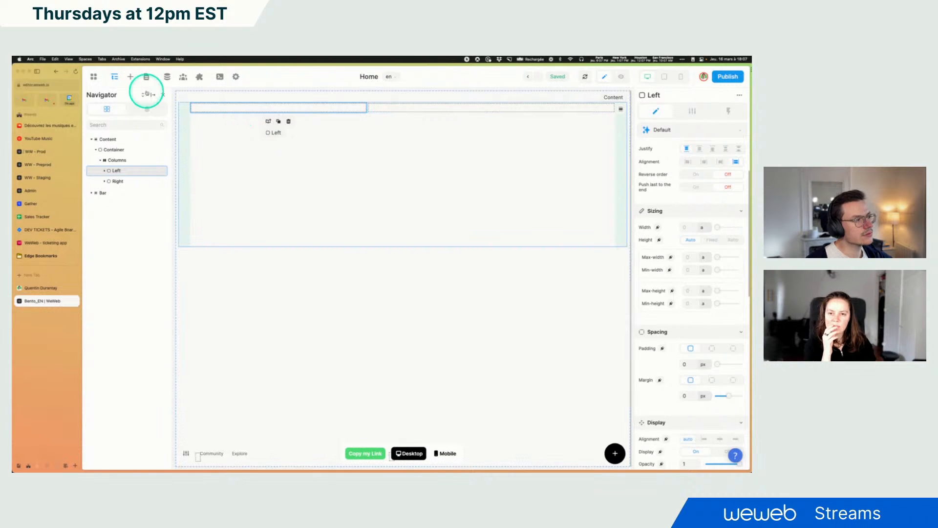
pyautogui.click(129, 77)
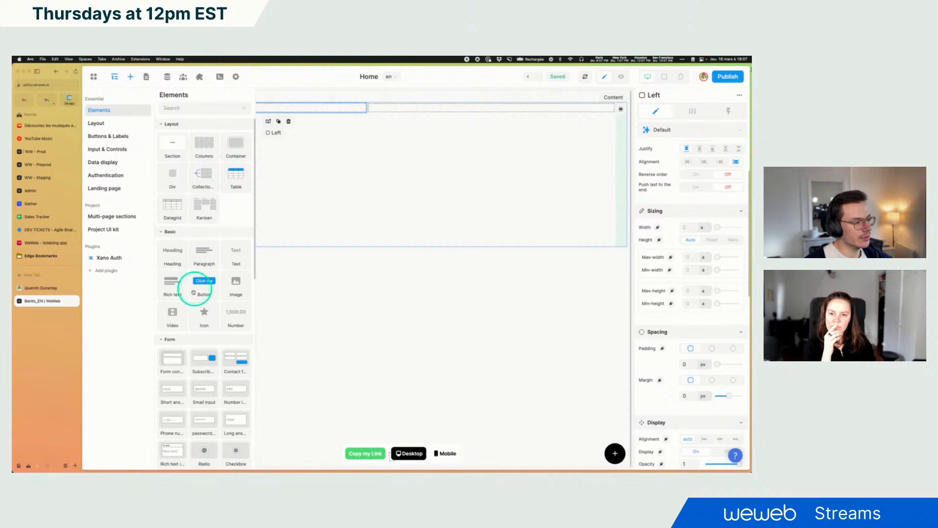
pyautogui.moveTo(194, 289); pyautogui.dragTo(271, 106)
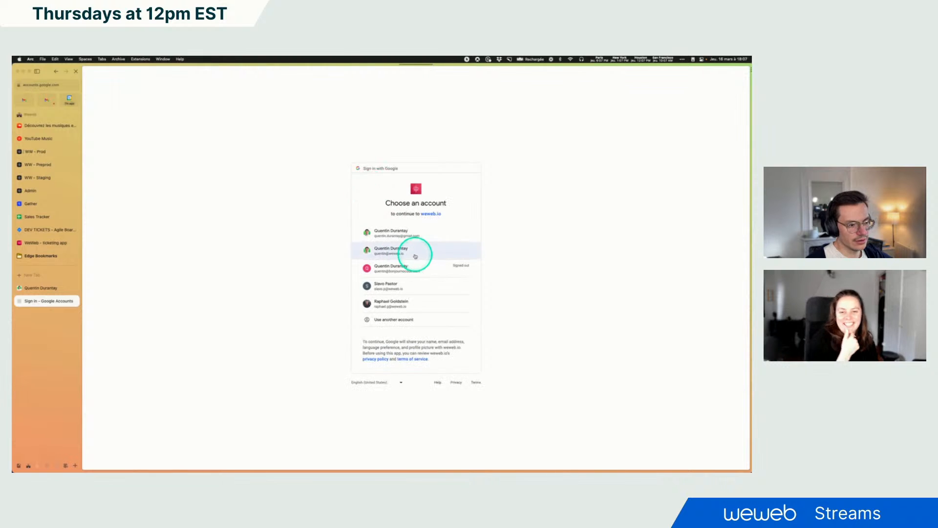
# Sign back in with the Google account and reopen the Bento_EN project from the Tutorials workspace
pyautogui.click(414, 256)
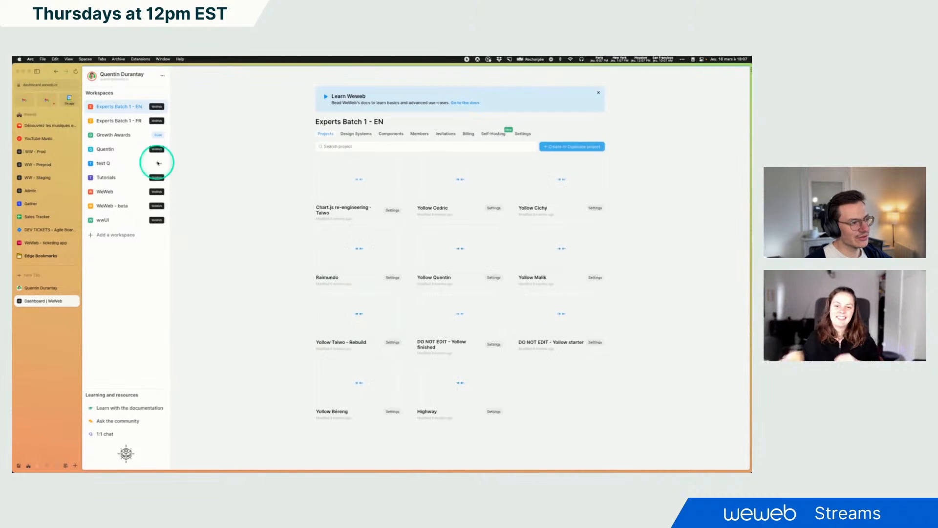
pyautogui.click(105, 177)
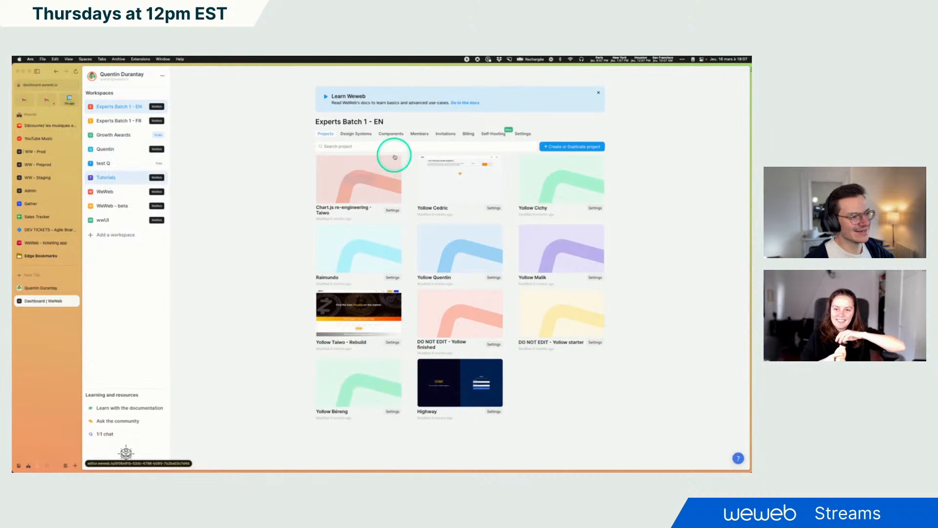
pyautogui.click(361, 146)
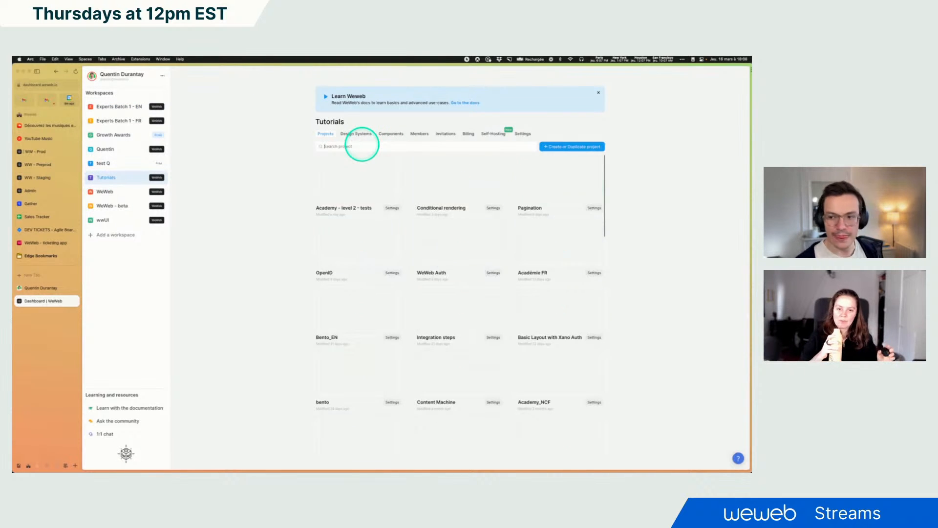
pyautogui.write('b')
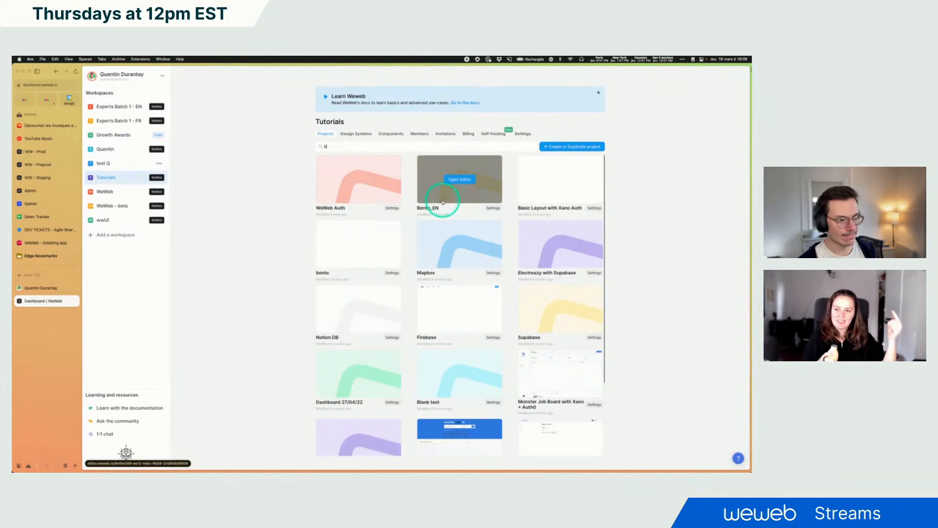
pyautogui.click(443, 197)
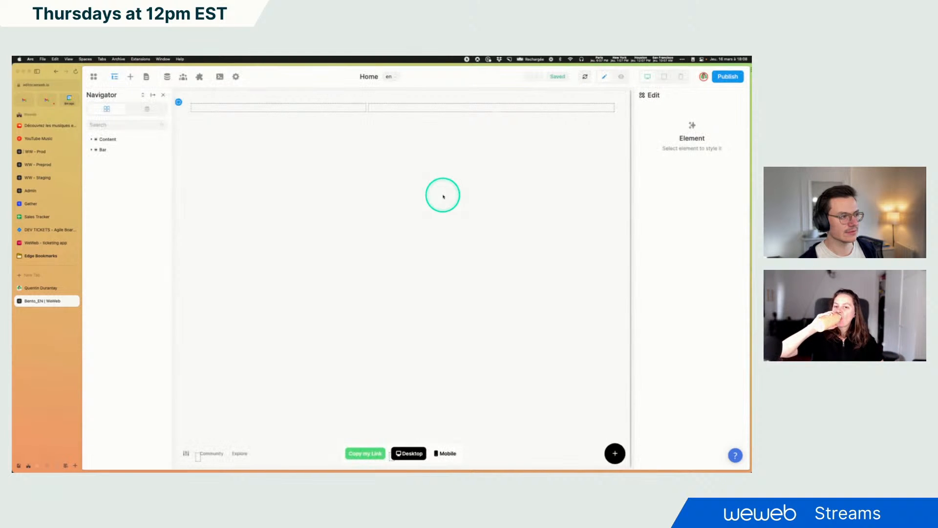
# Add an Image element inside the Left column
pyautogui.click(208, 109)
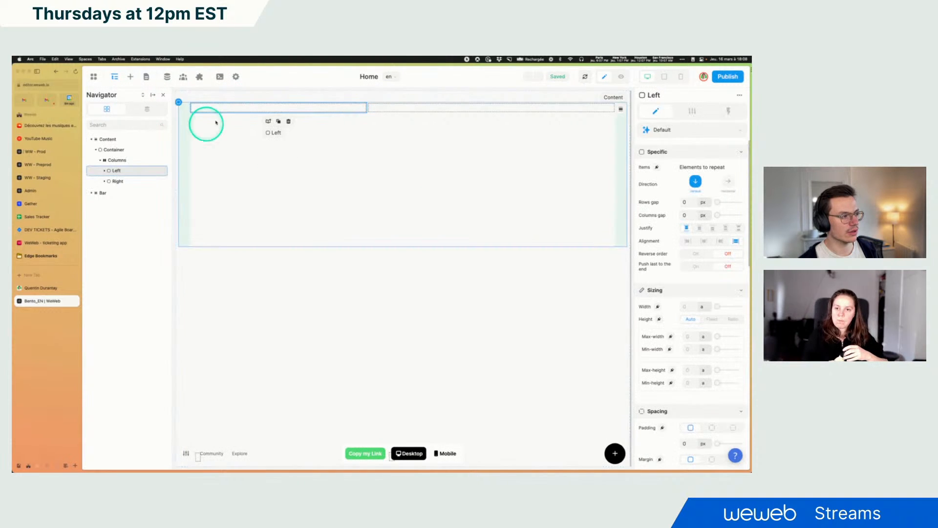
pyautogui.click(105, 171)
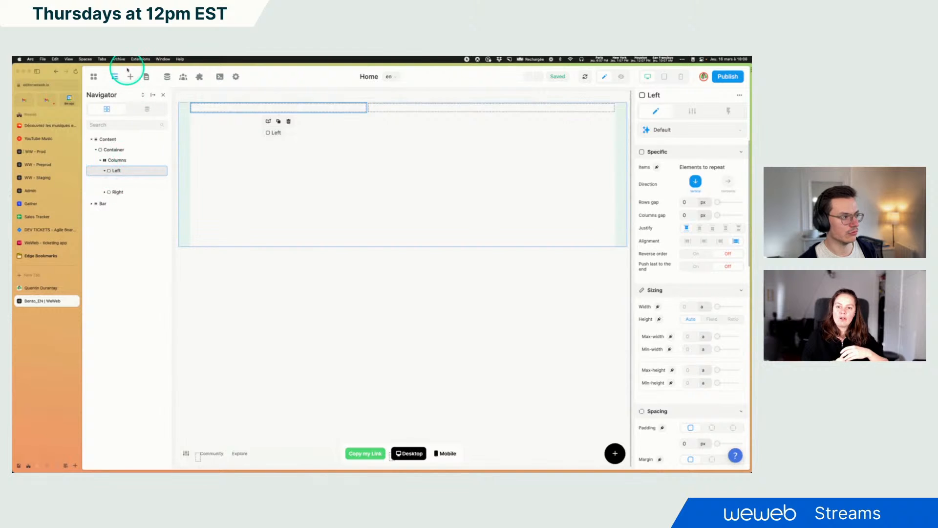
pyautogui.click(130, 76)
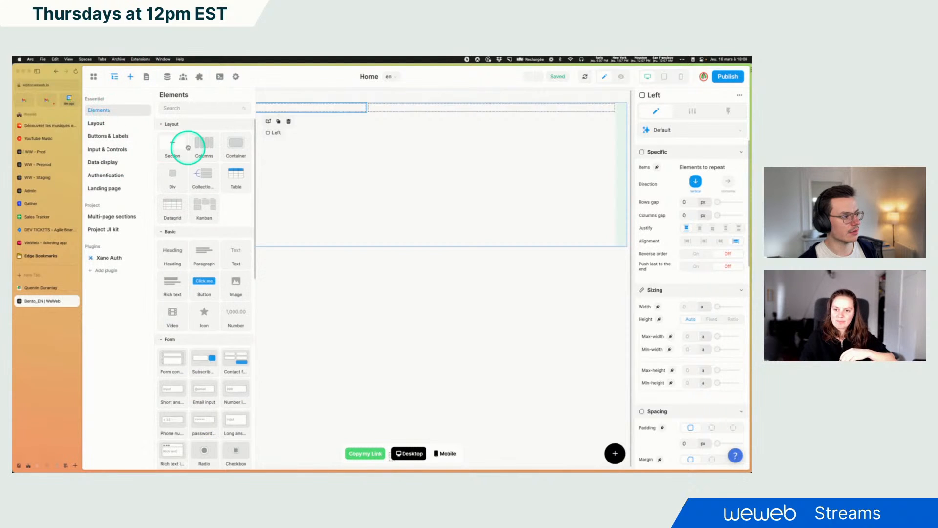
pyautogui.moveTo(239, 286); pyautogui.dragTo(270, 105)
pyautogui.click(272, 172)
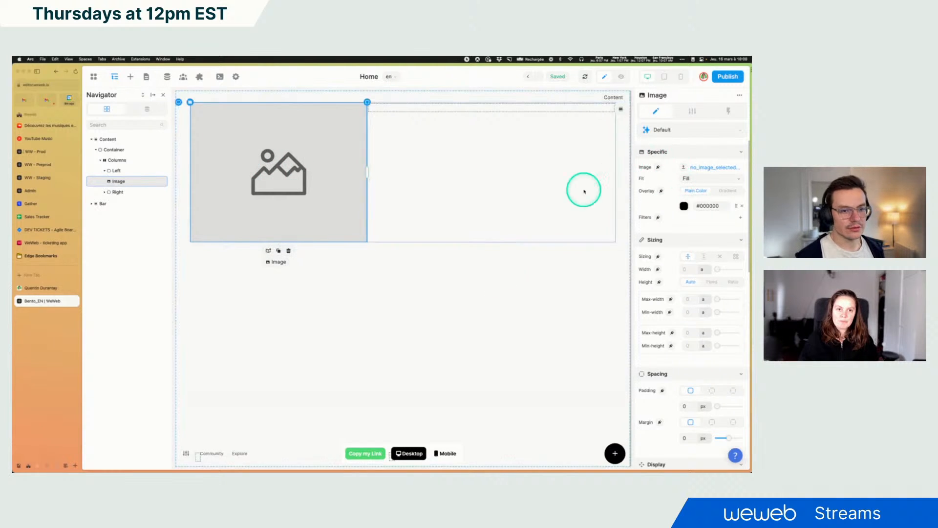
pyautogui.click(255, 459)
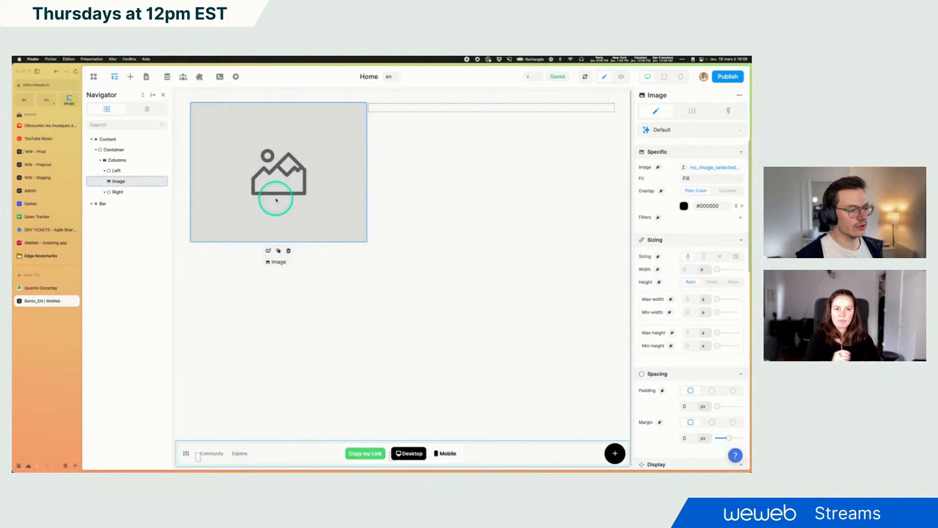
pyautogui.click(302, 168)
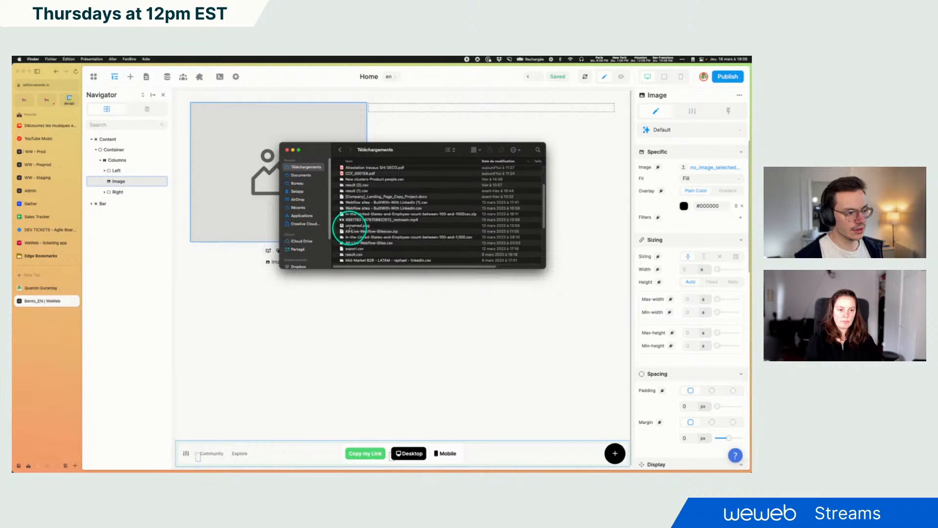
pyautogui.click(288, 150)
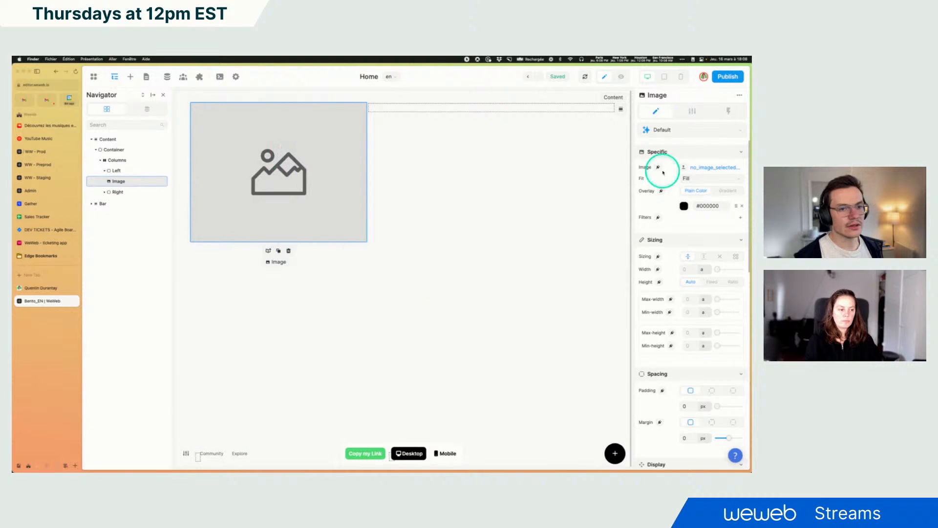
# Upload the profile photo from Downloads and set it as the Image element's source
pyautogui.click(684, 167)
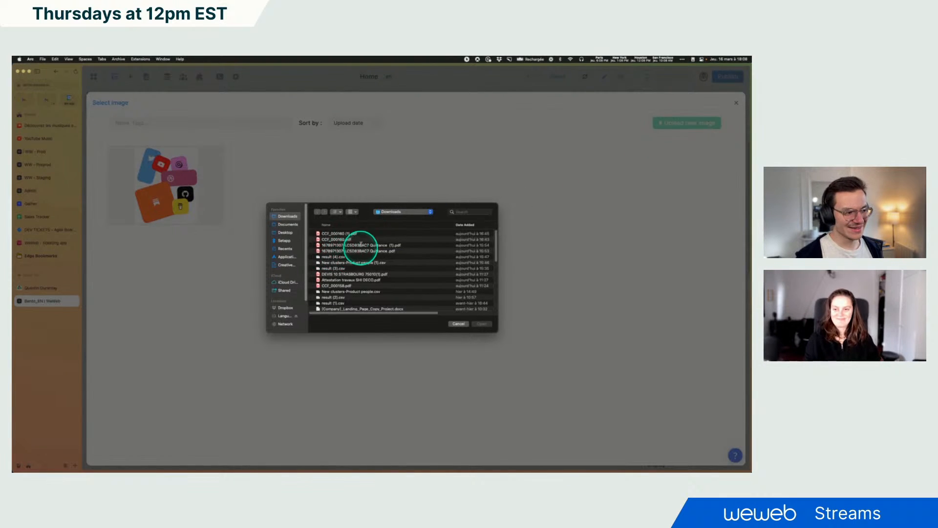
pyautogui.scroll(-15, 366, 274)
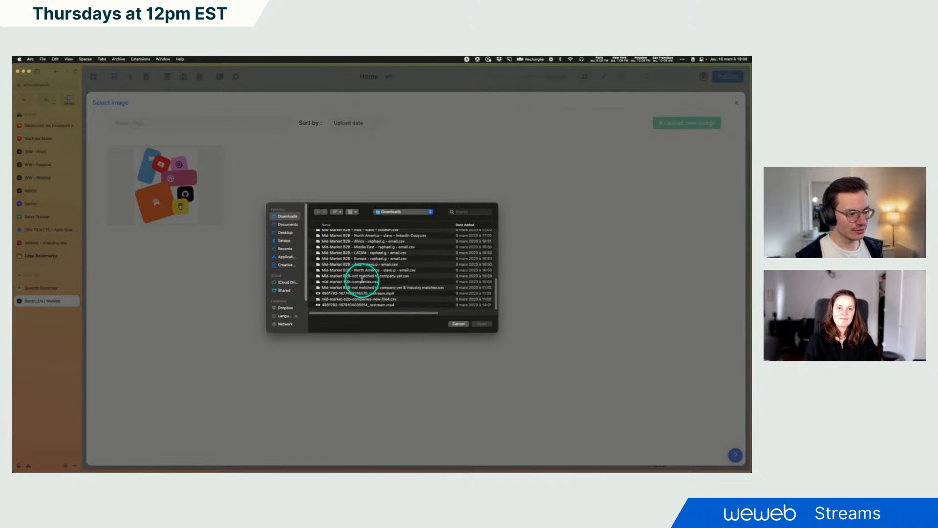
pyautogui.scroll(10, 361, 283)
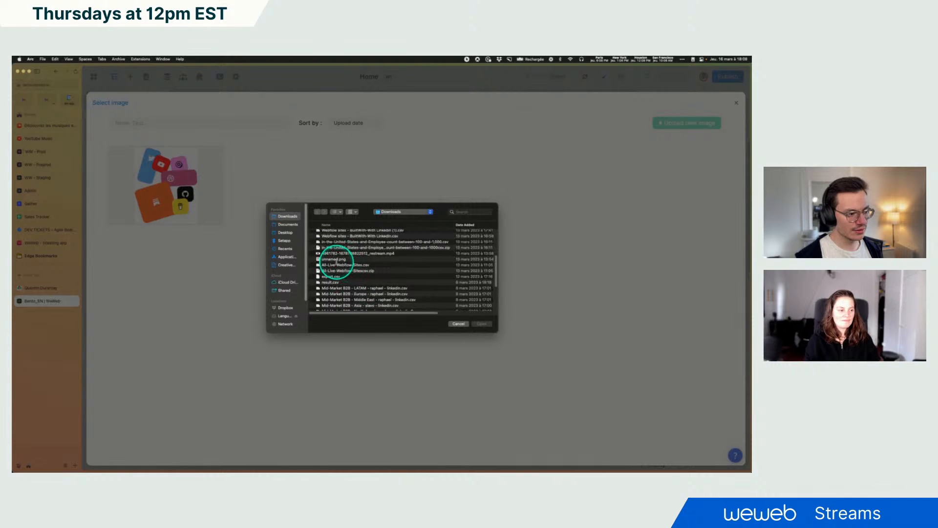
pyautogui.doubleClick(335, 259)
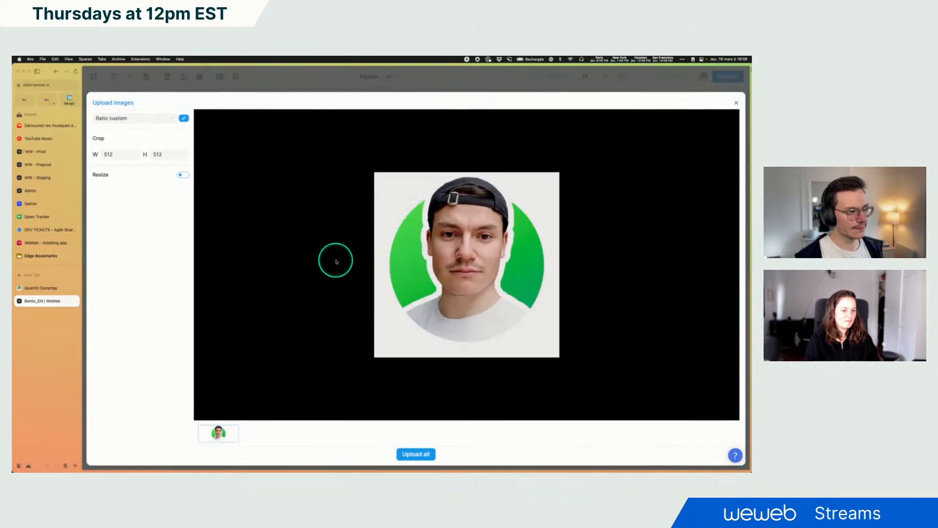
pyautogui.click(417, 453)
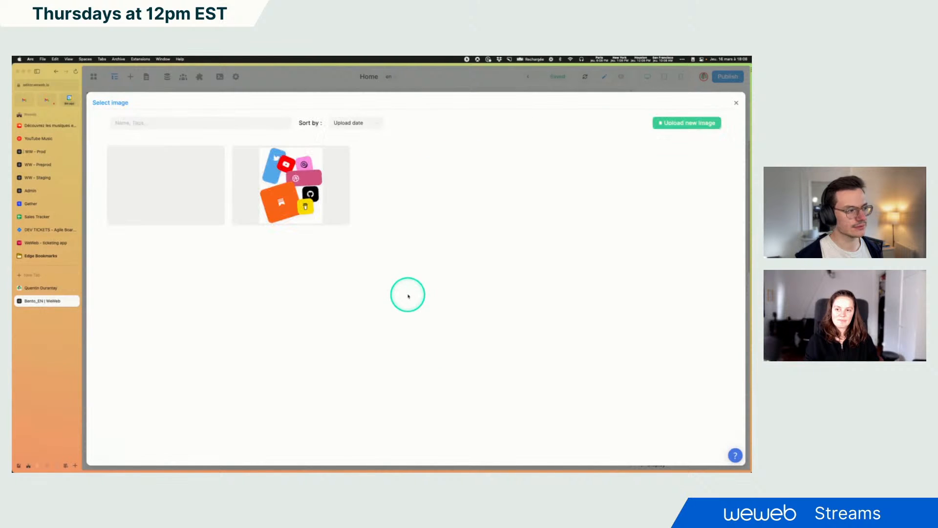
pyautogui.click(175, 195)
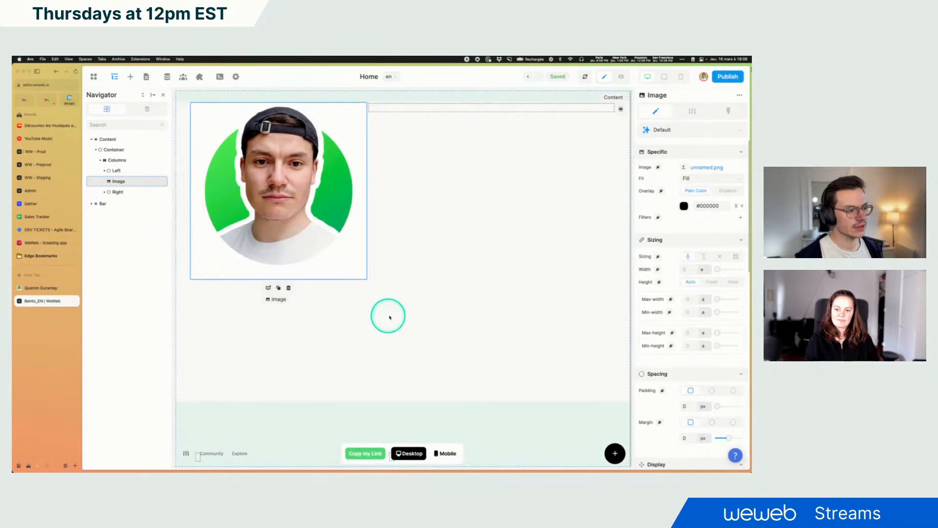
# Set the Image's corner radius to 100 %
pyautogui.scroll(-6, 657, 277)
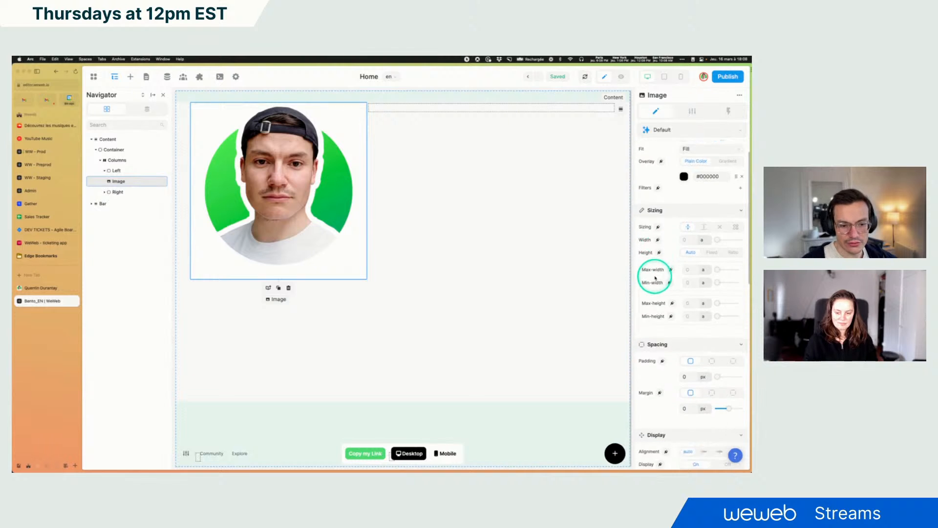
pyautogui.scroll(-5, 656, 276)
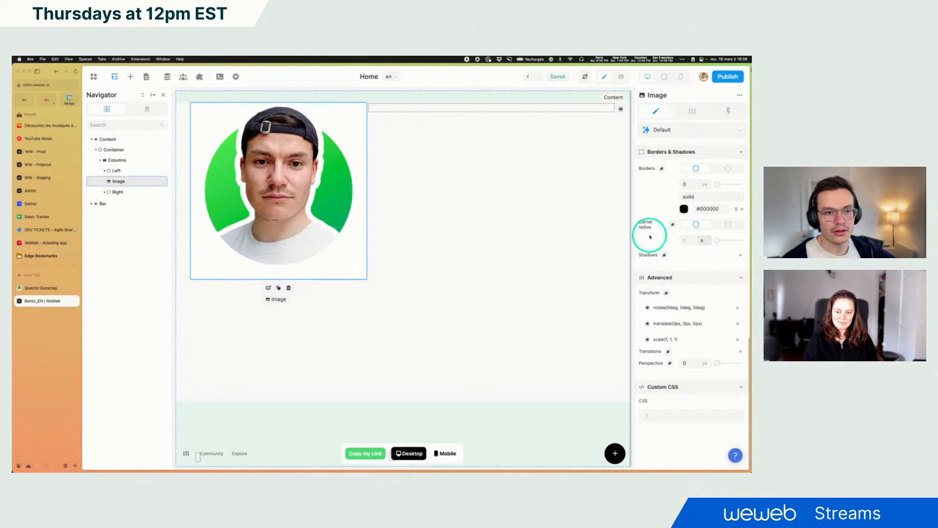
pyautogui.click(703, 240)
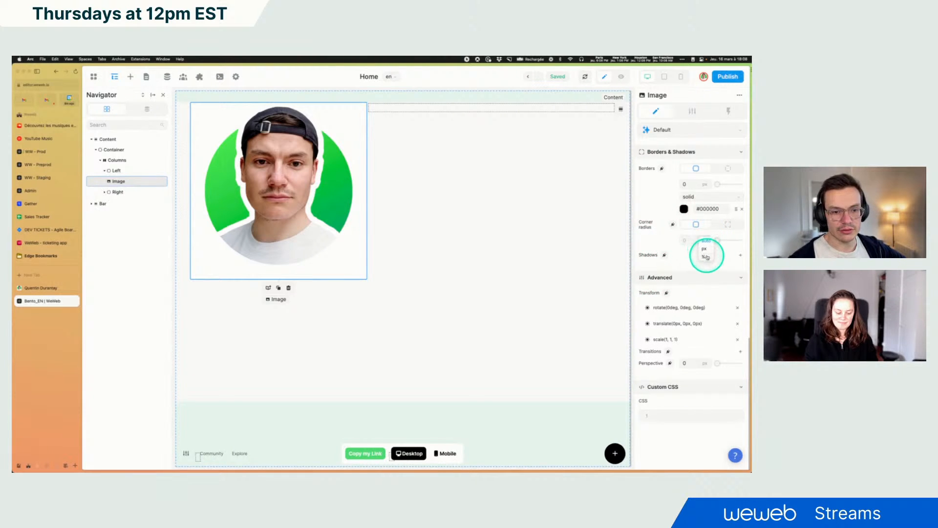
pyautogui.click(707, 257)
pyautogui.moveTo(715, 246); pyautogui.dragTo(742, 239)
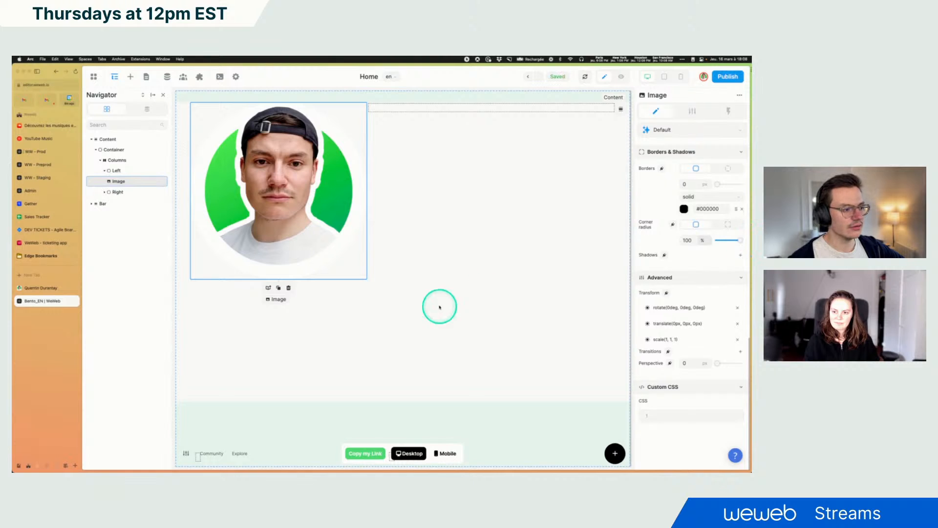
# Inspect the avatar element on the reference Bento page with the browser's developer tools
pyautogui.click(41, 287)
pyautogui.rightClick(164, 122)
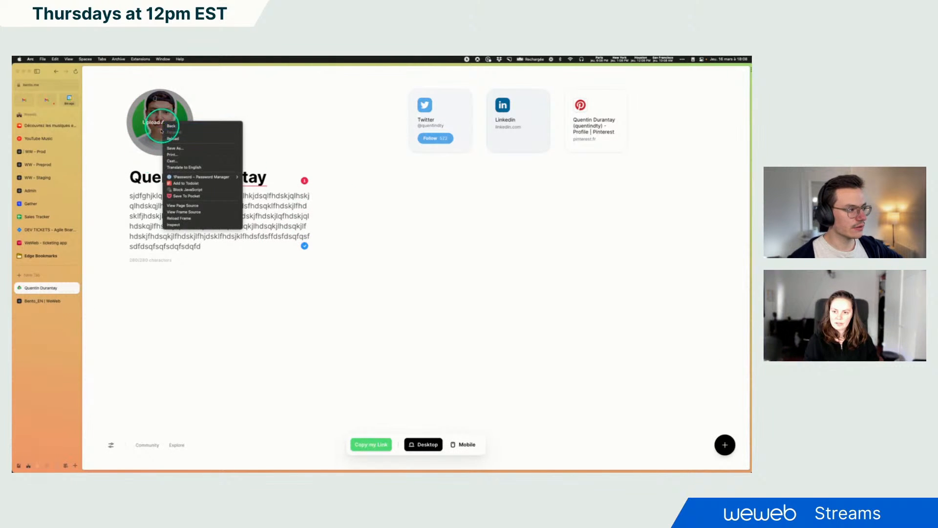
pyautogui.click(219, 335)
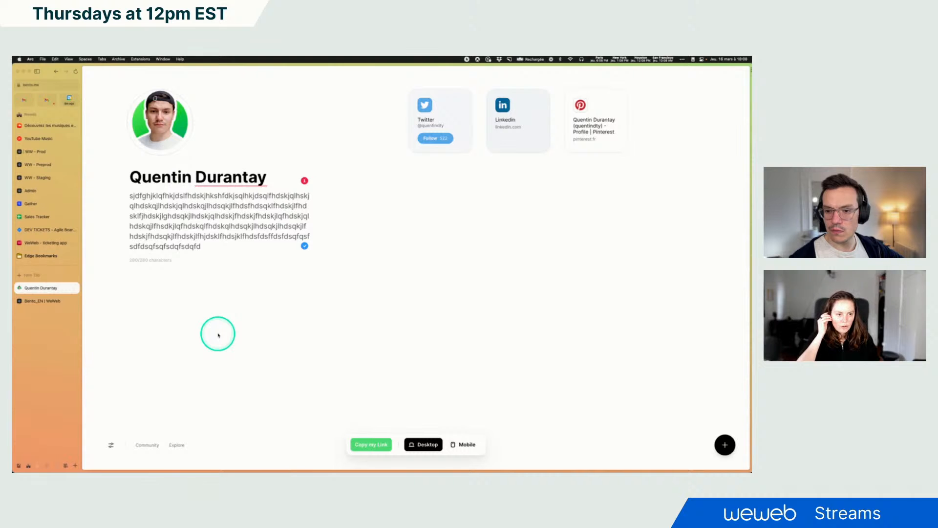
pyautogui.click(49, 300)
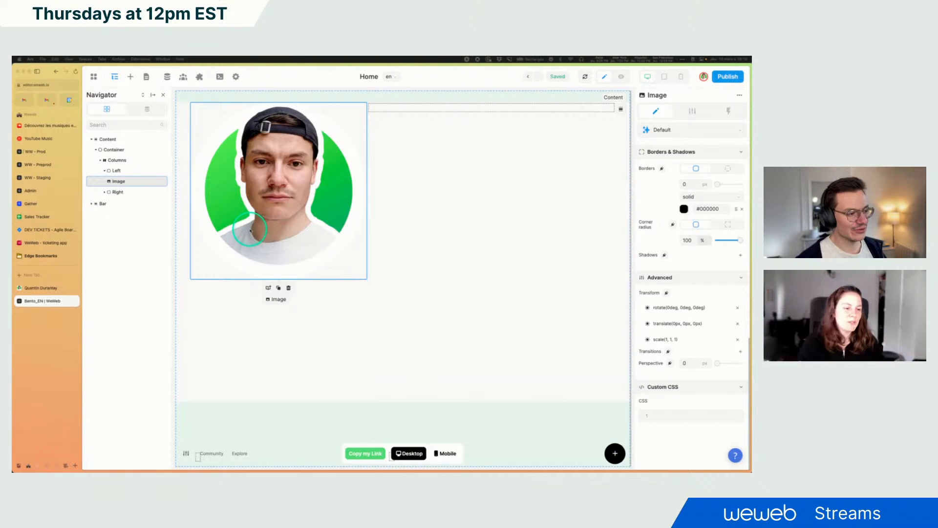
pyautogui.click(36, 288)
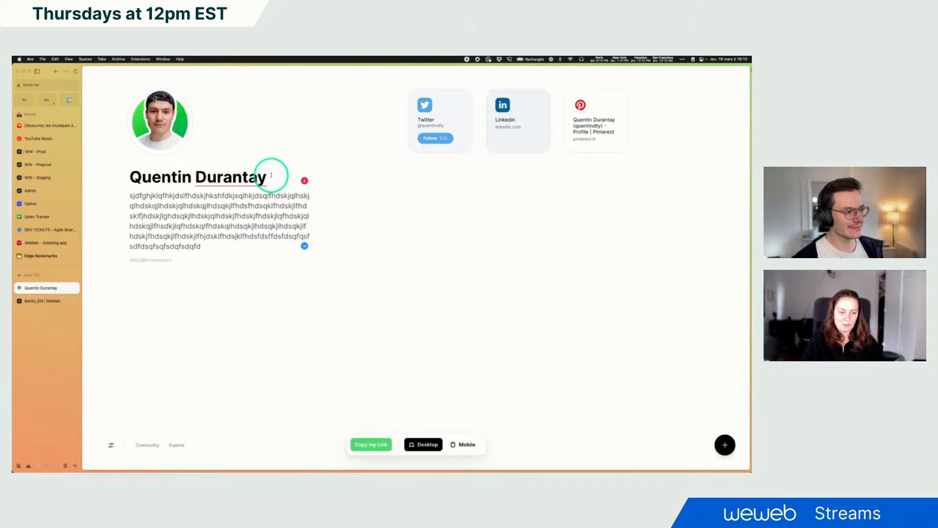
pyautogui.rightClick(166, 122)
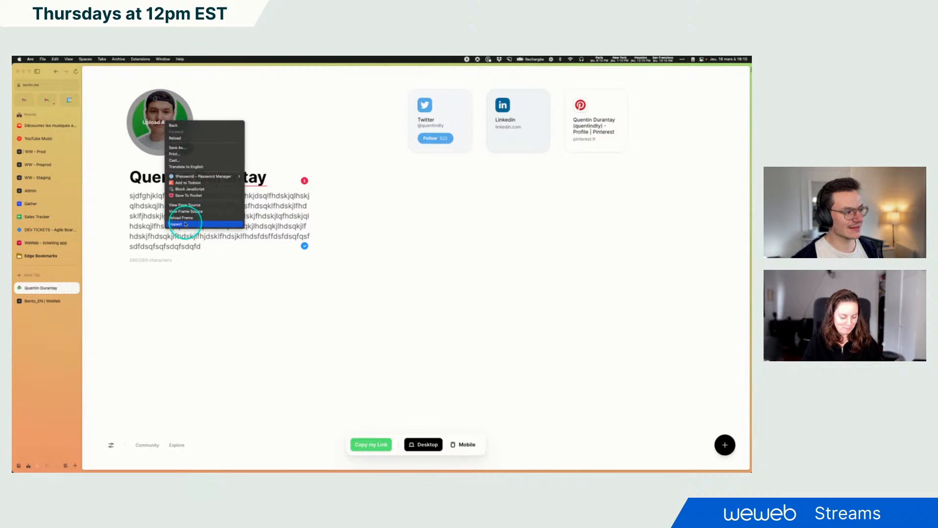
pyautogui.click(185, 224)
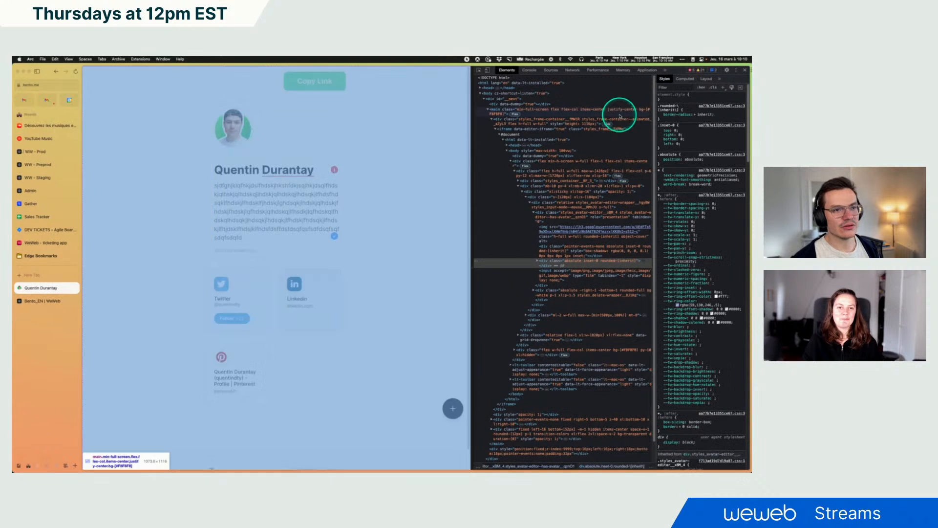
pyautogui.moveTo(471, 184); pyautogui.dragTo(604, 200)
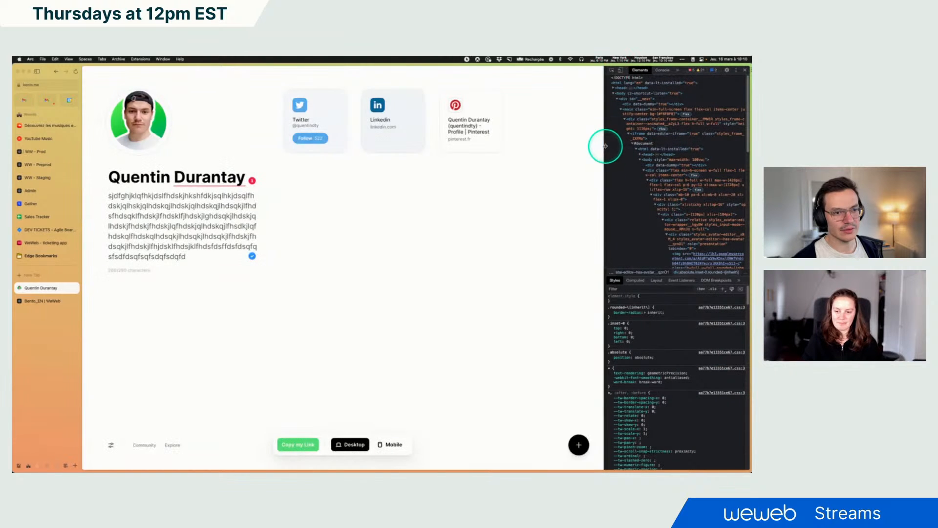
pyautogui.moveTo(605, 145); pyautogui.dragTo(562, 147)
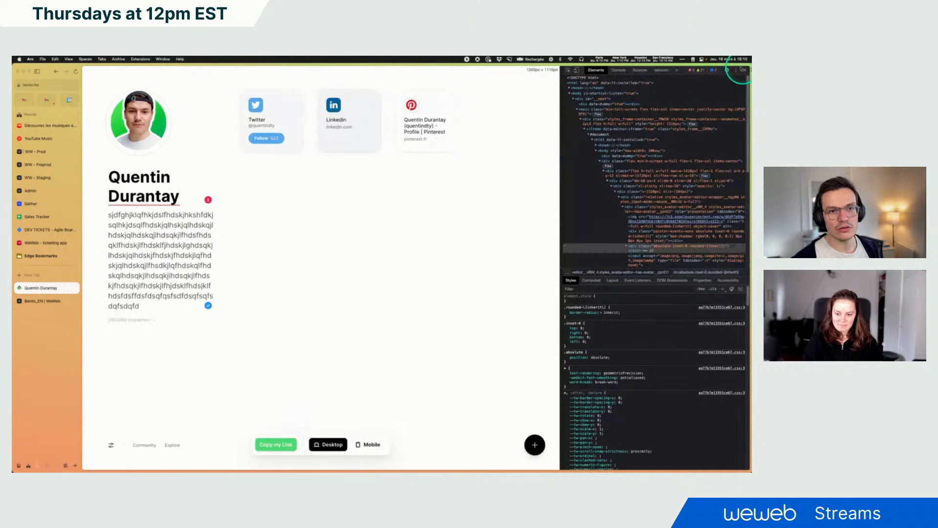
pyautogui.click(736, 70)
pyautogui.click(732, 83)
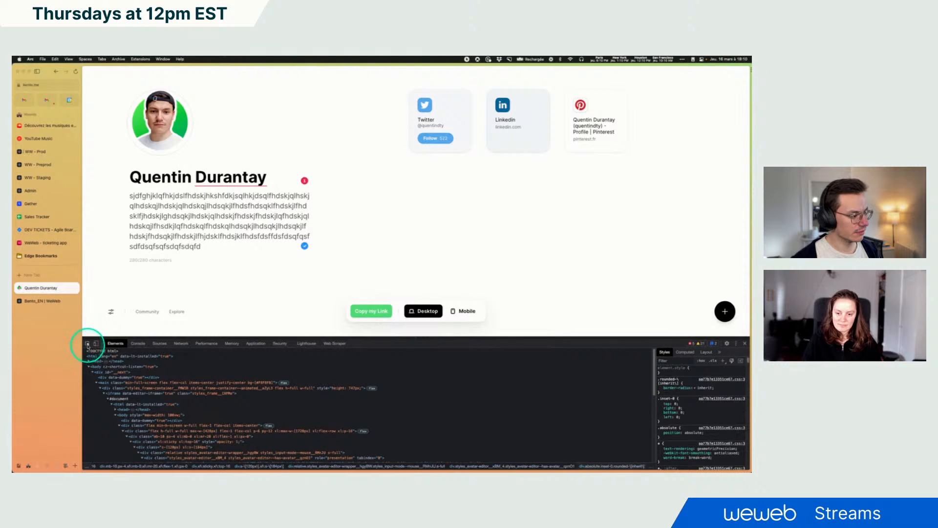
# Check the avatar image's computed box dimensions in the developer tools on the reference Bento page
pyautogui.click(88, 343)
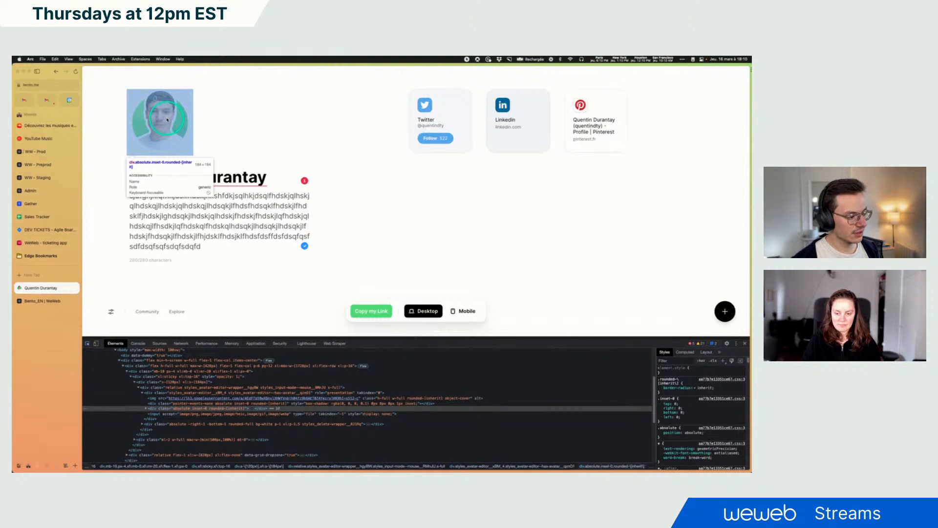
pyautogui.click(167, 119)
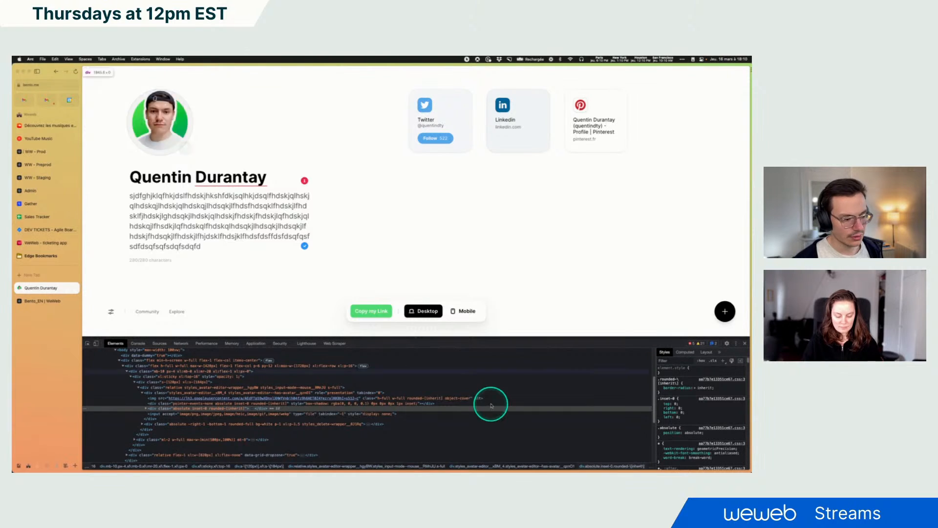
pyautogui.click(657, 366)
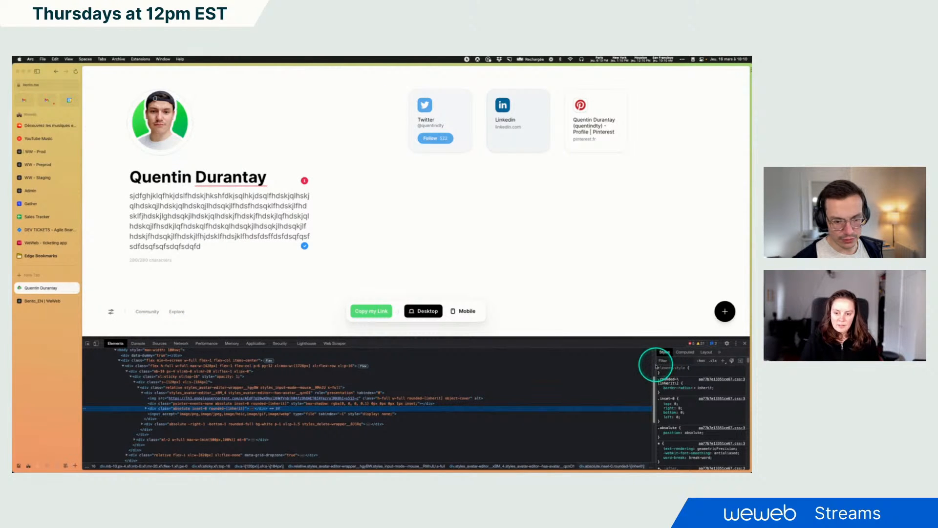
pyautogui.moveTo(657, 367); pyautogui.dragTo(563, 370)
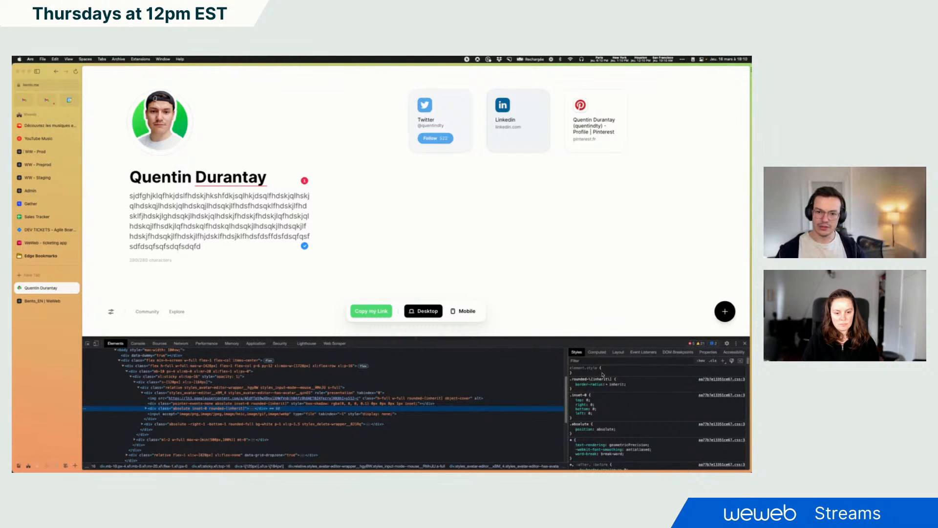
pyautogui.click(596, 351)
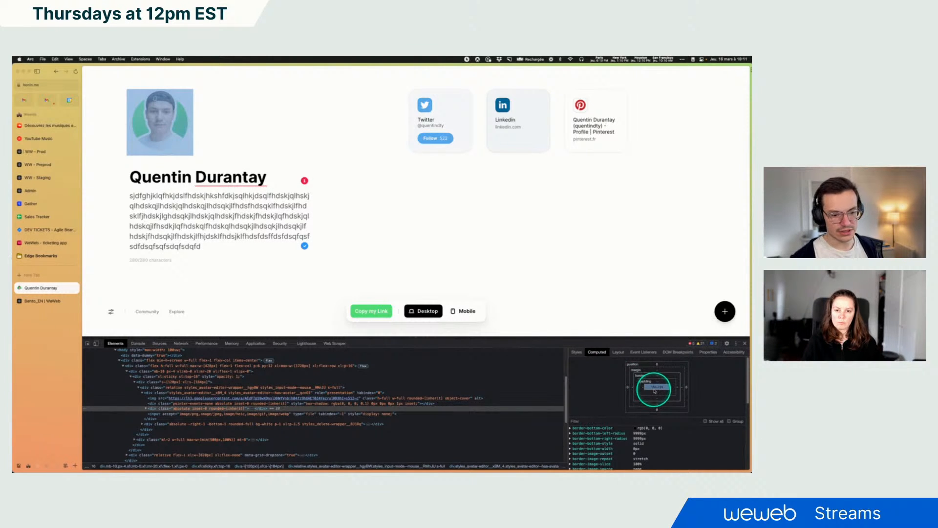
# Set the Image's height to a 1:1 ratio and its width to 184 px
pyautogui.click(44, 300)
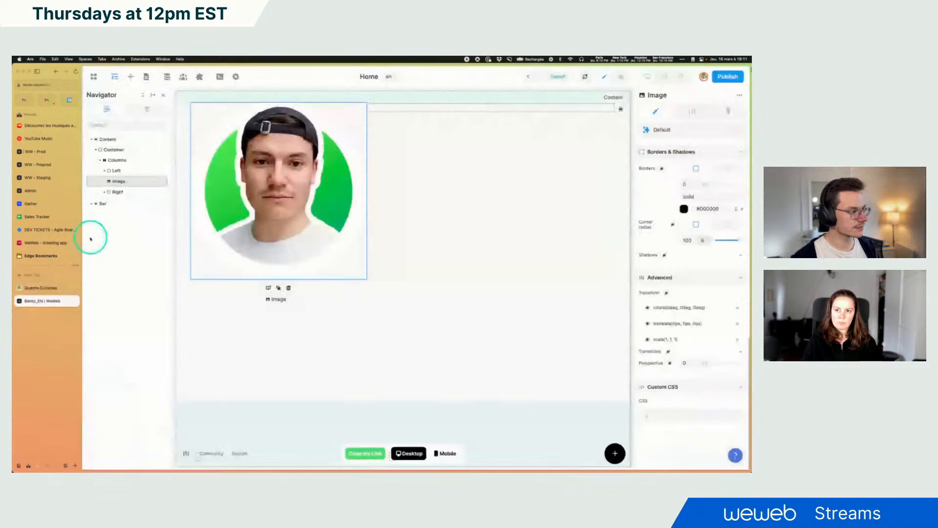
pyautogui.scroll(1, 675, 263)
pyautogui.scroll(10, 675, 263)
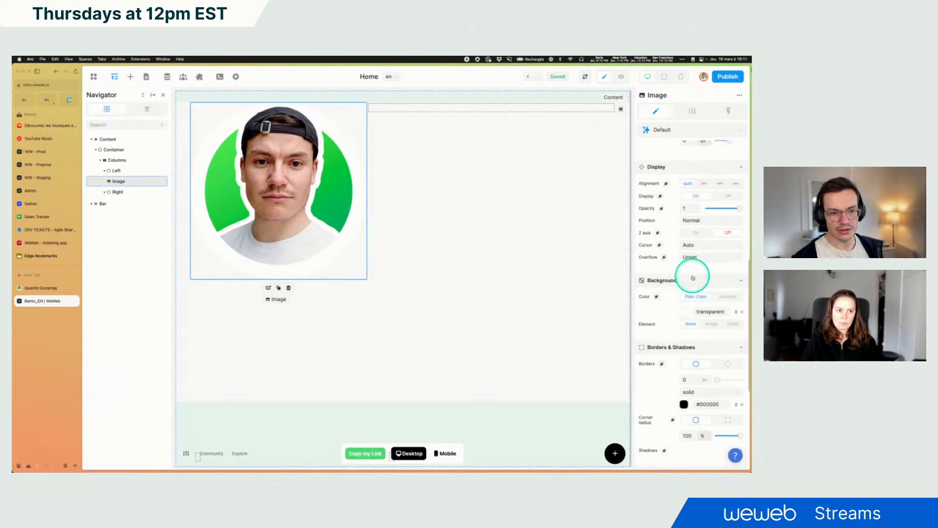
pyautogui.scroll(3, 702, 305)
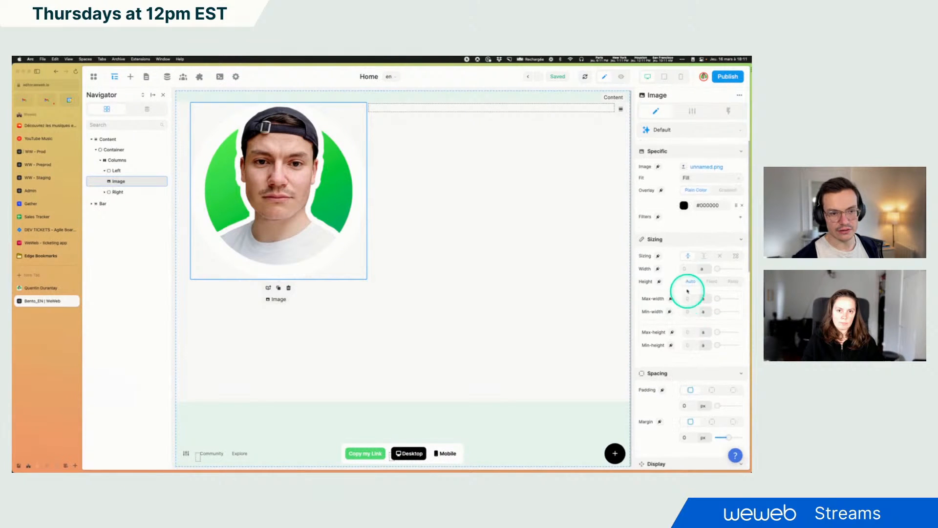
pyautogui.click(733, 281)
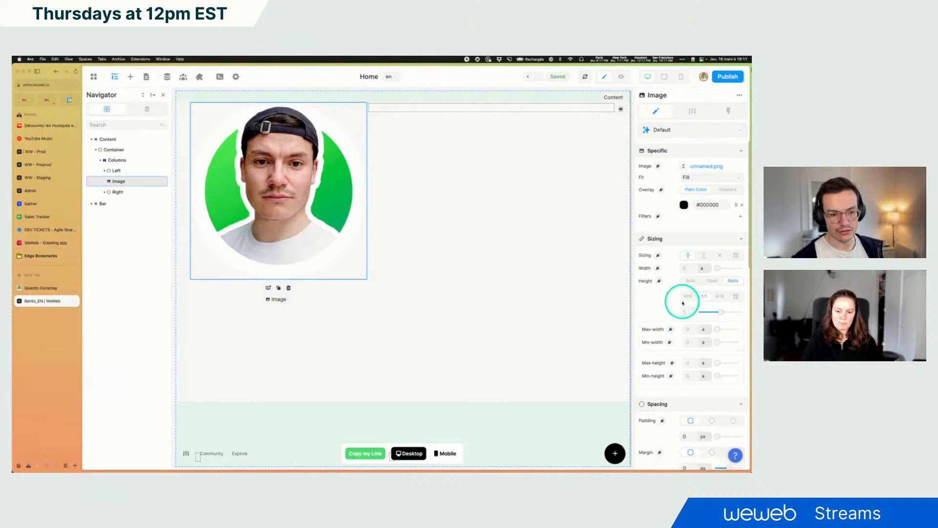
pyautogui.click(702, 268)
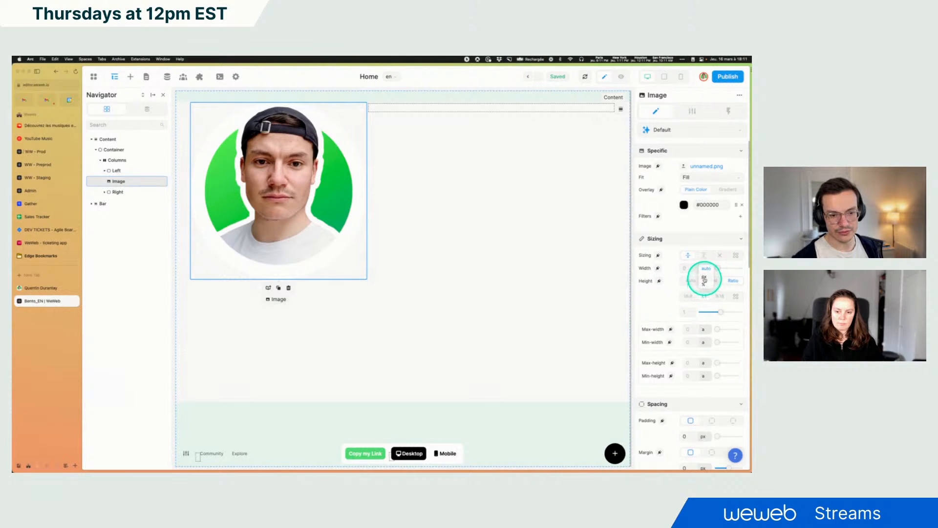
pyautogui.click(704, 277)
pyautogui.doubleClick(688, 268)
pyautogui.write('184')
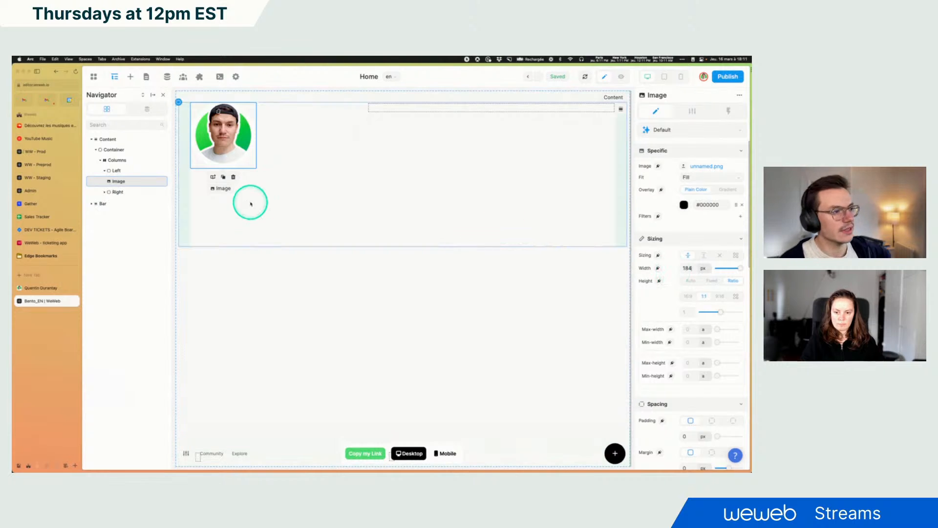
# Add a default text input below the profile image in the Left column and delete its hint text
pyautogui.click(40, 288)
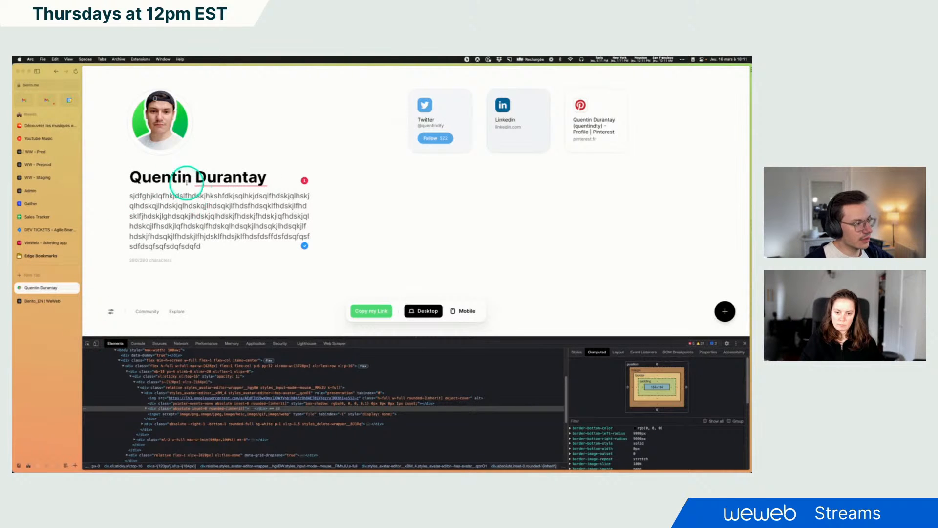
pyautogui.moveTo(164, 177); pyautogui.dragTo(286, 174)
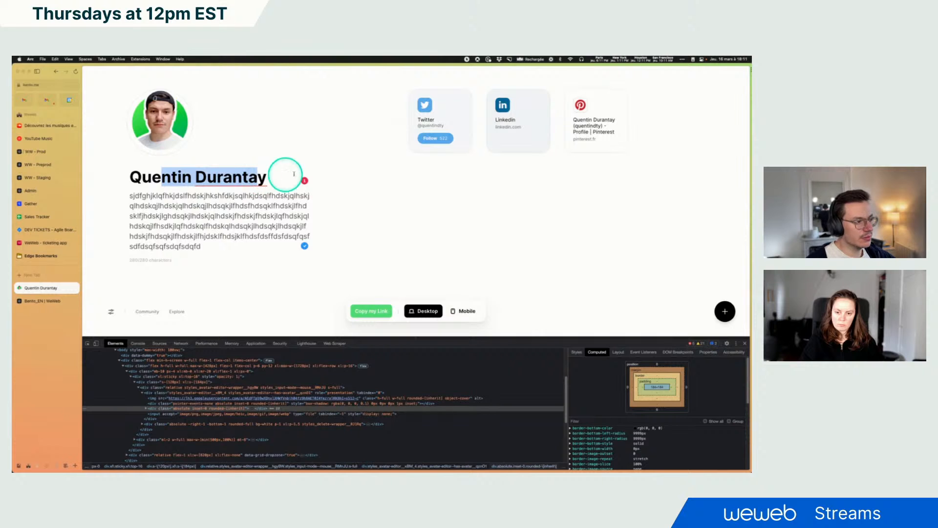
pyautogui.click(239, 192)
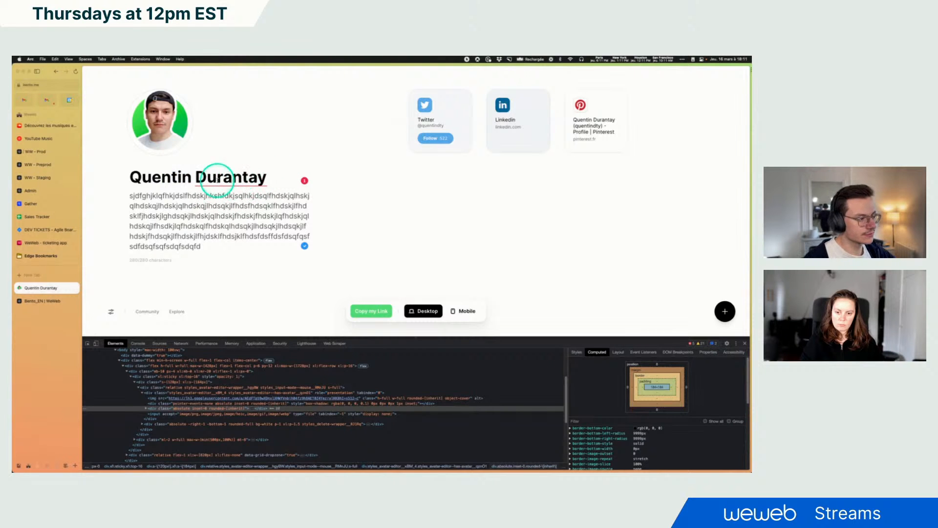
pyautogui.click(58, 300)
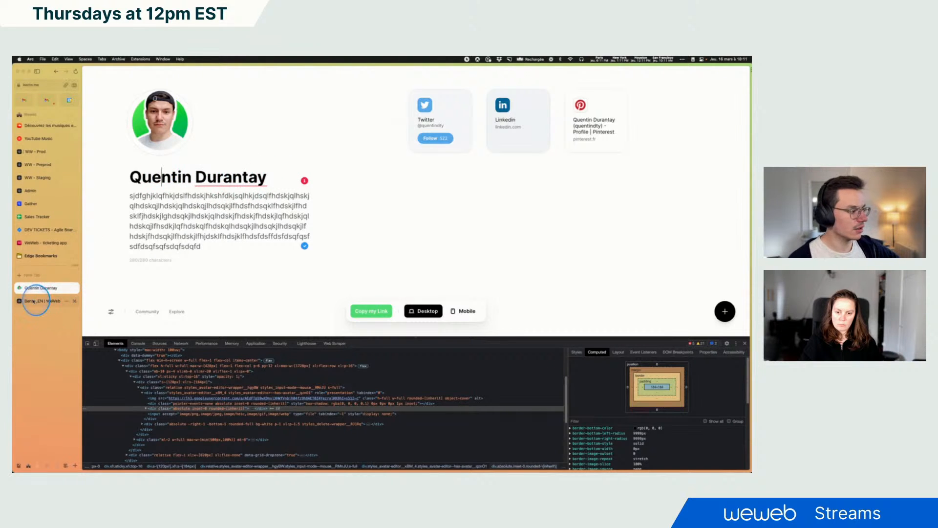
pyautogui.click(131, 77)
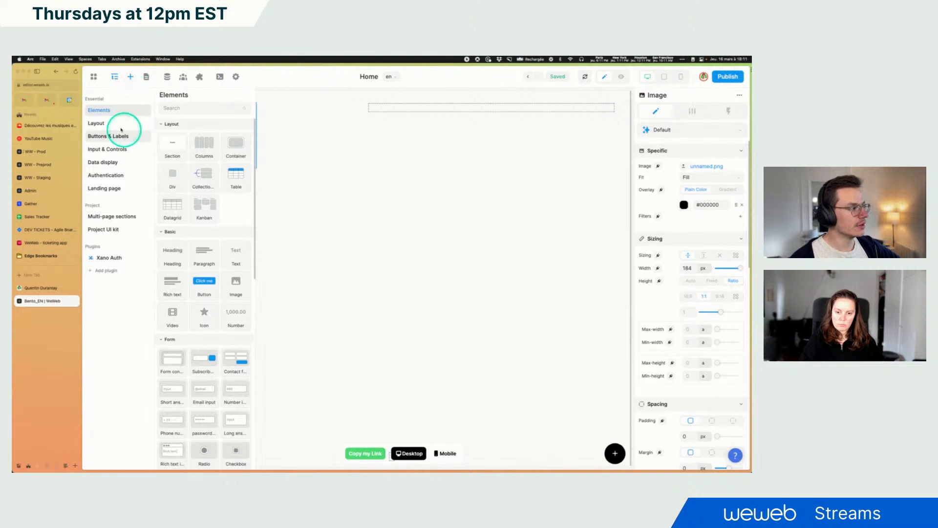
pyautogui.click(98, 123)
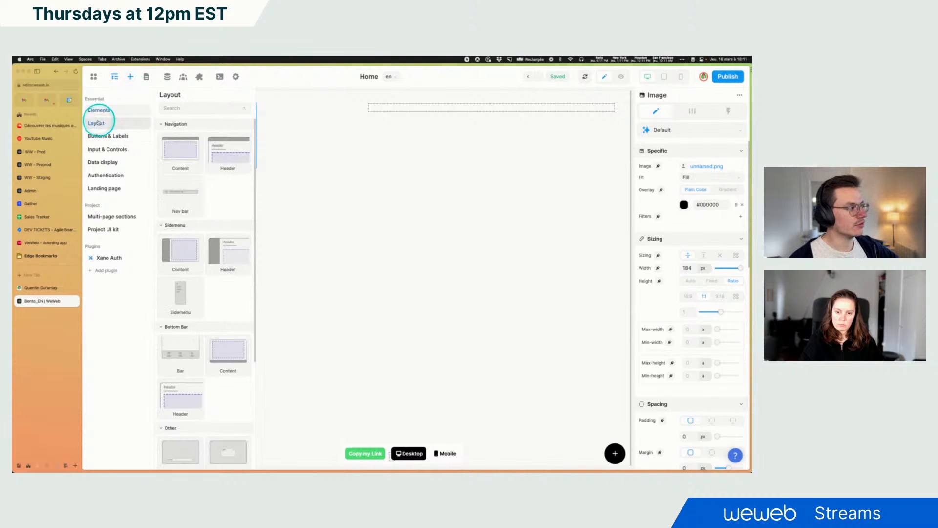
pyautogui.click(114, 149)
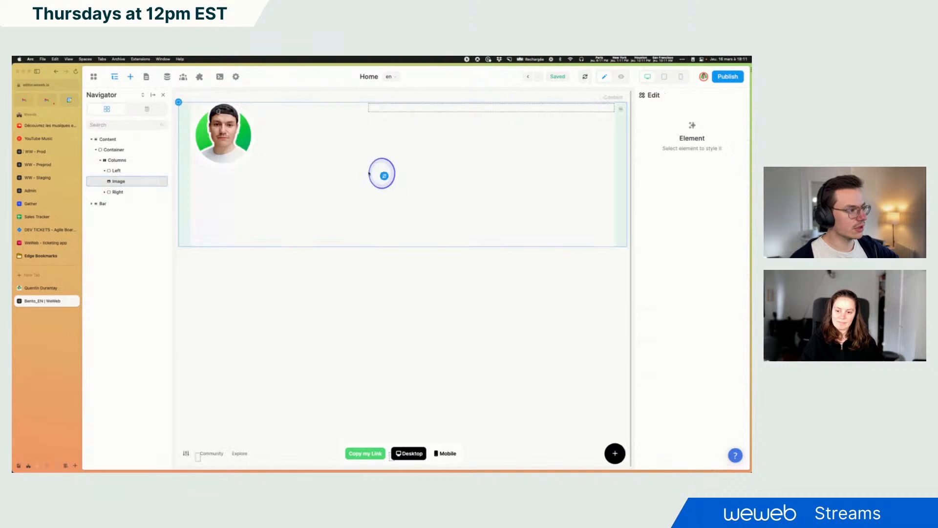
pyautogui.moveTo(217, 165); pyautogui.dragTo(119, 184)
pyautogui.click(197, 174)
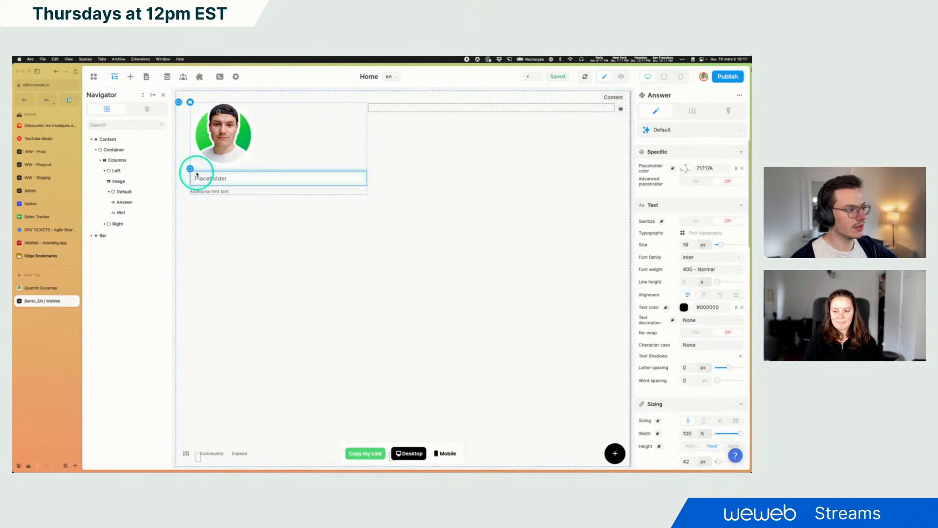
pyautogui.click(209, 191)
pyautogui.press('Delete')
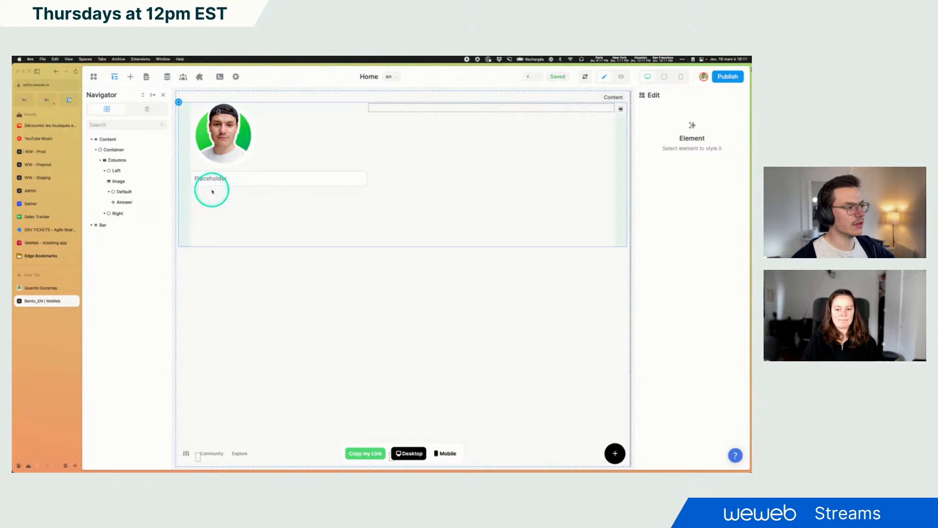
# Set the input's border width to 0 and clear its white background colour
pyautogui.click(233, 183)
pyautogui.click(222, 191)
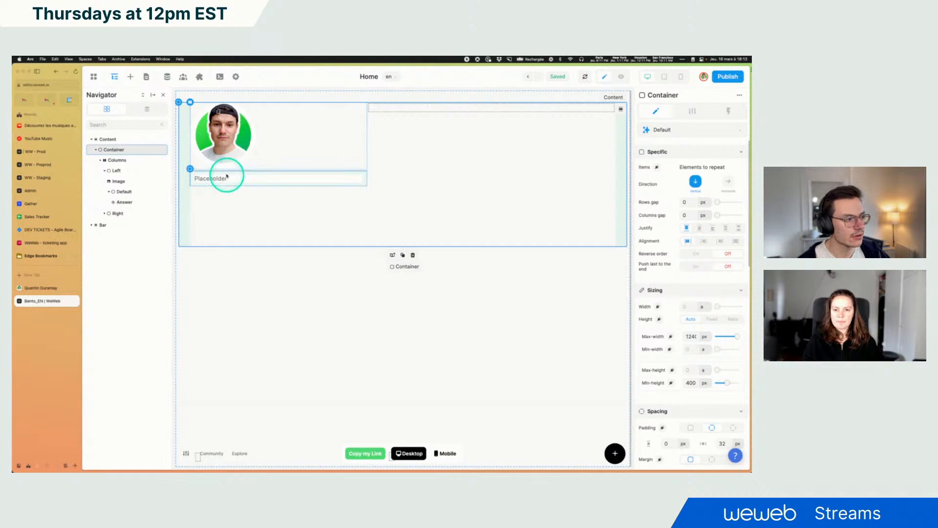
pyautogui.click(225, 181)
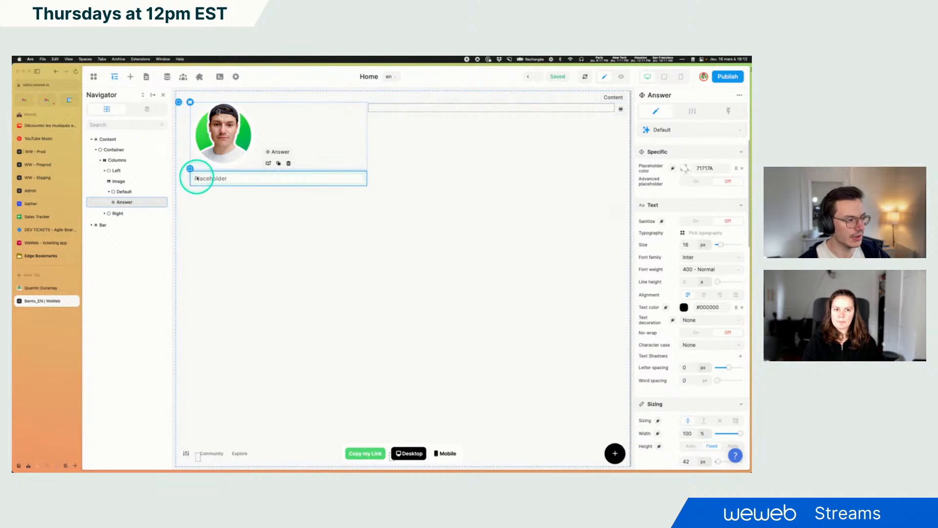
pyautogui.scroll(-5, 704, 293)
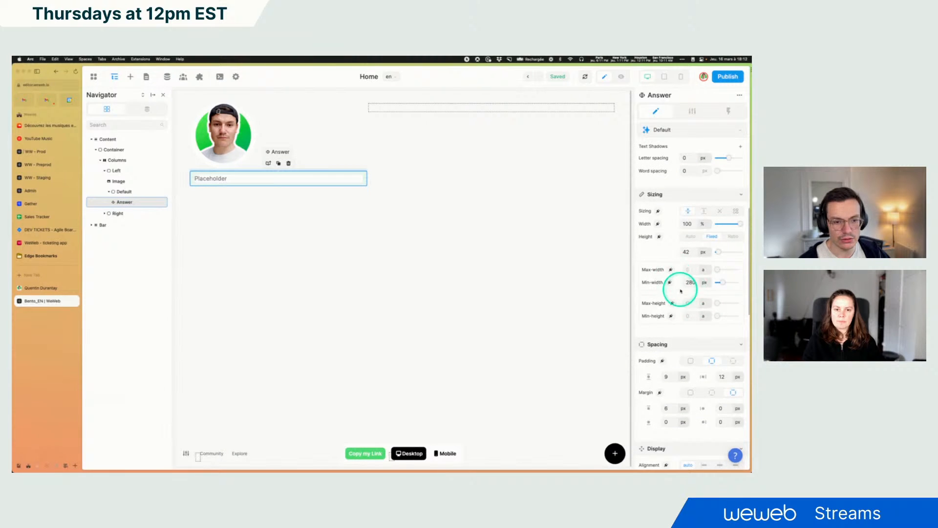
pyautogui.scroll(-3, 684, 293)
pyautogui.click(691, 252)
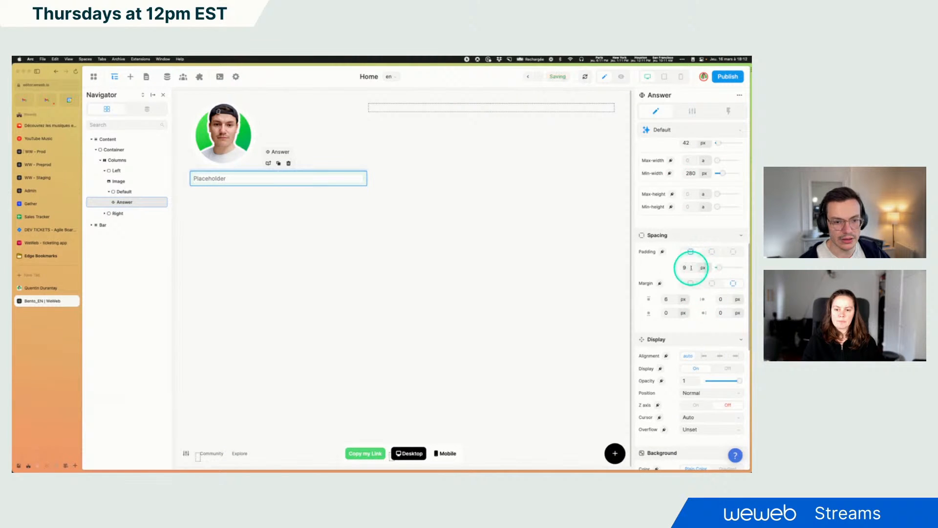
pyautogui.scroll(-5, 693, 321)
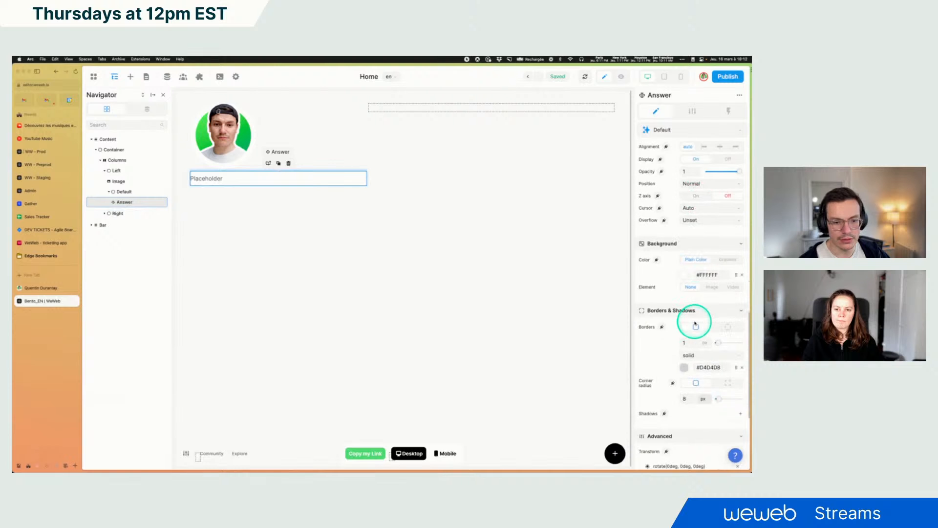
pyautogui.scroll(-3, 674, 339)
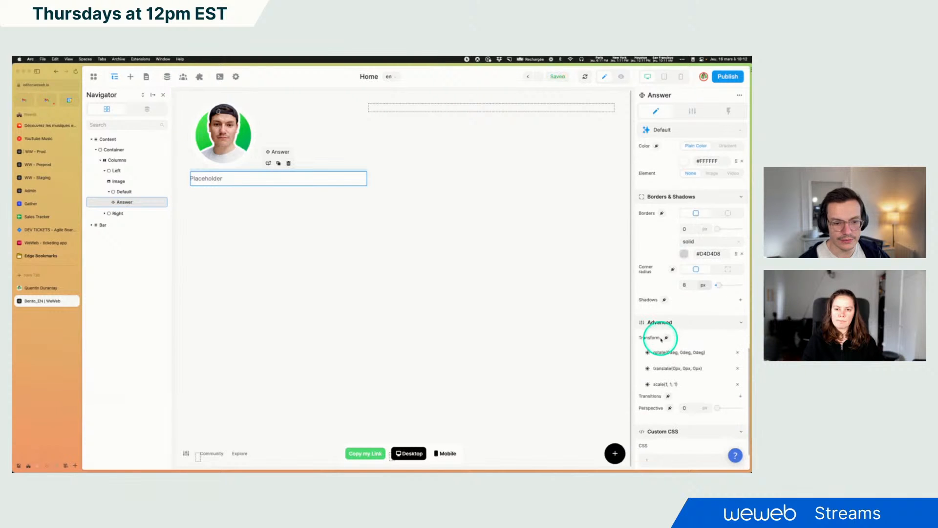
pyautogui.scroll(6, 664, 338)
pyautogui.scroll(-5, 669, 336)
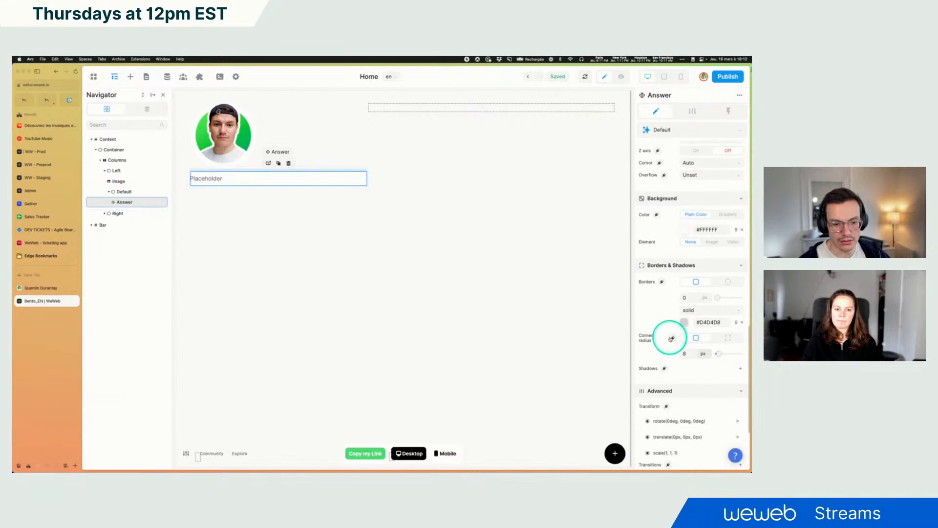
pyautogui.click(741, 230)
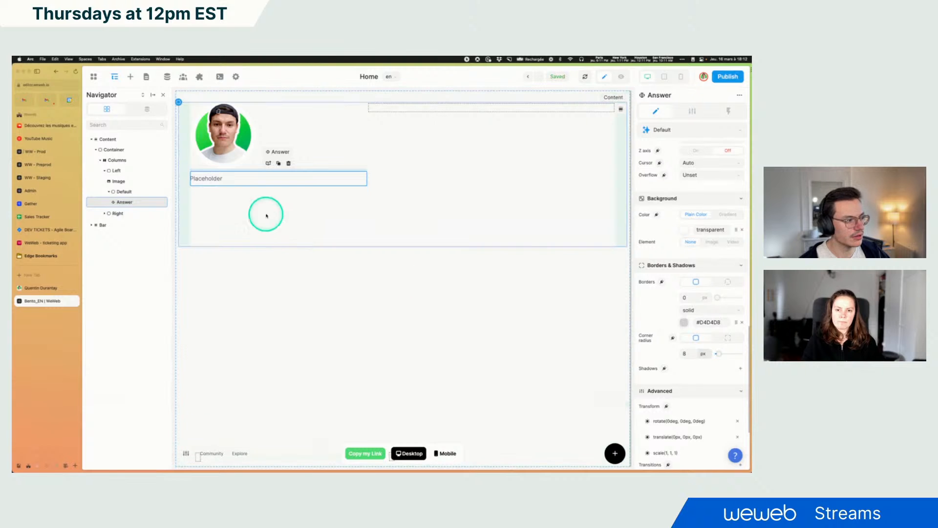
# Set the input's placeholder to Your name, matching the reference page, and rename the element Name input
pyautogui.click(200, 242)
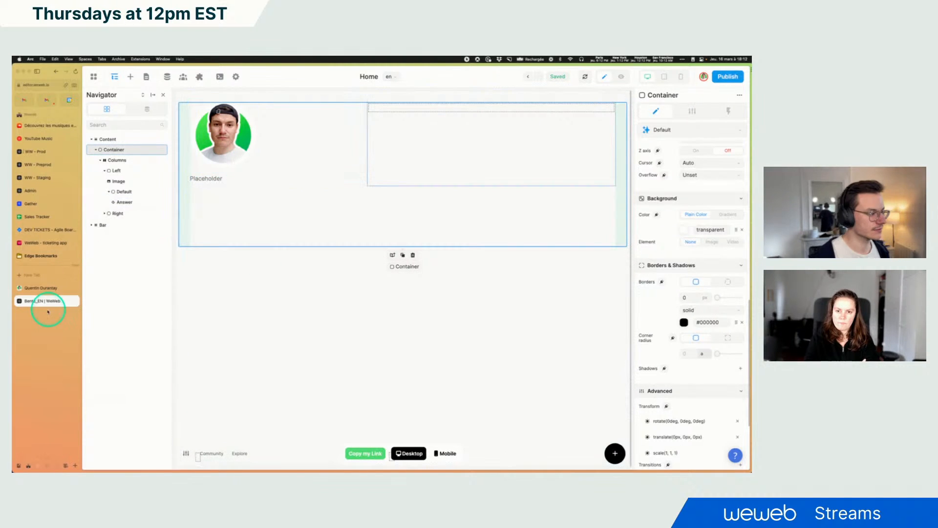
pyautogui.click(41, 291)
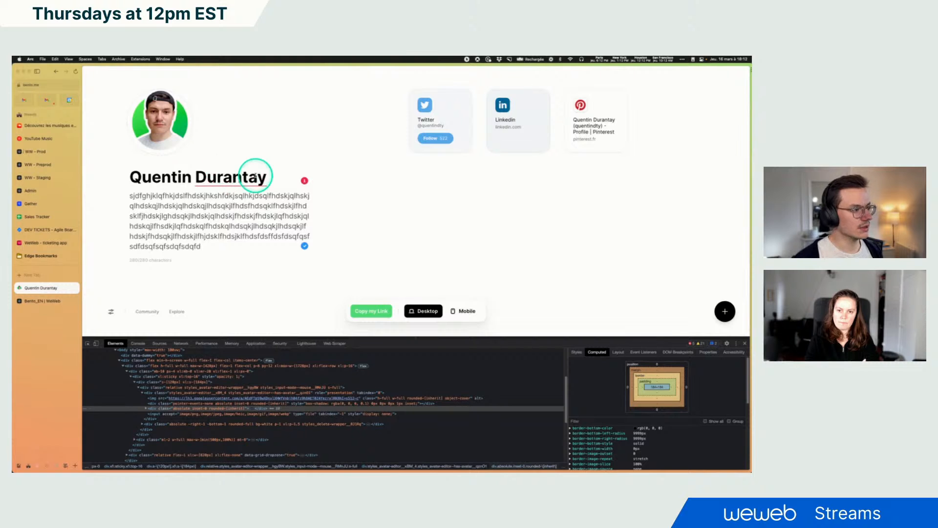
pyautogui.moveTo(255, 176); pyautogui.dragTo(113, 173)
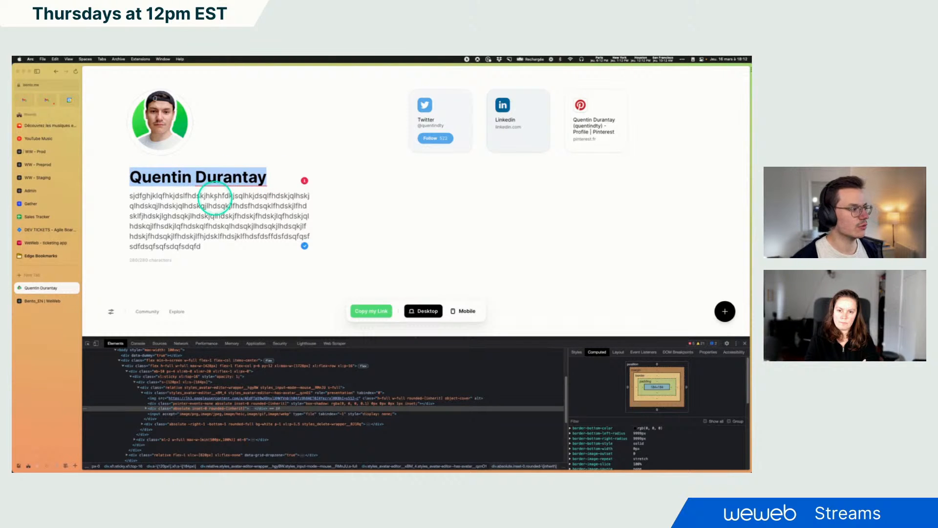
pyautogui.press('BackSpace')
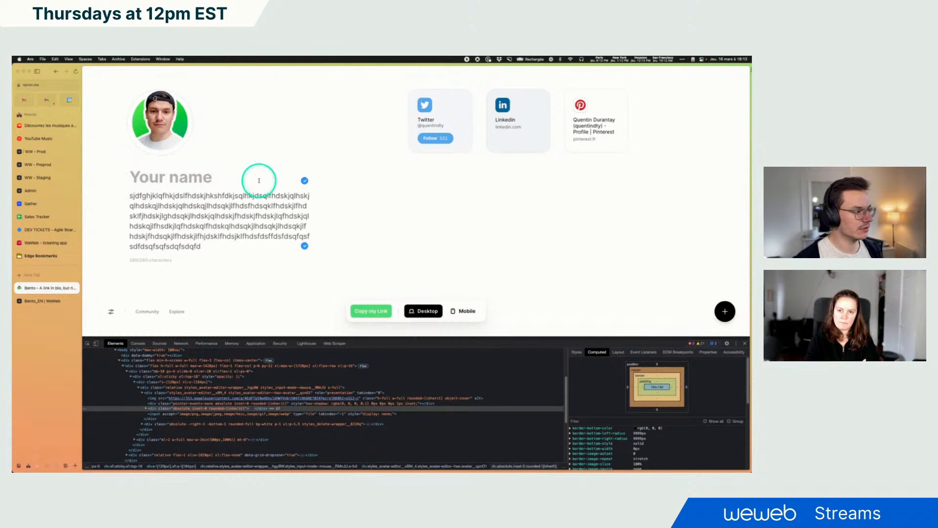
pyautogui.click(59, 300)
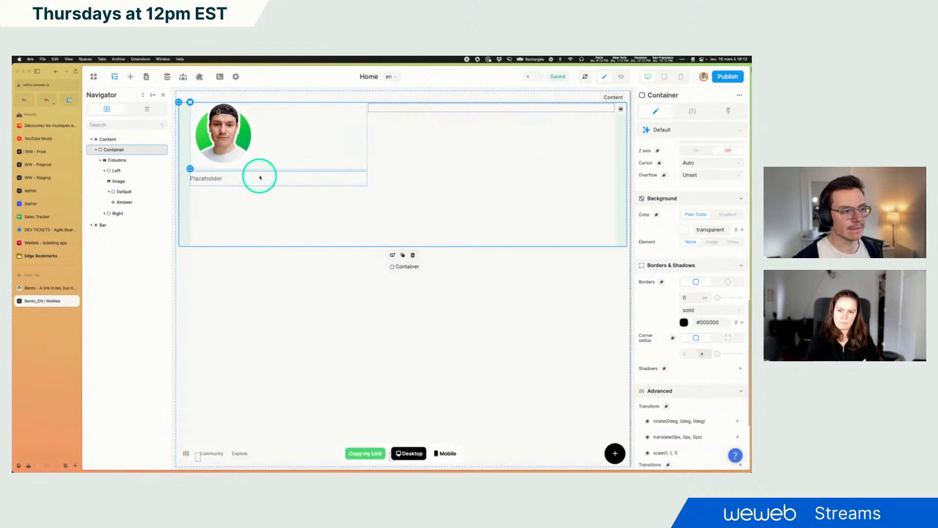
pyautogui.click(693, 111)
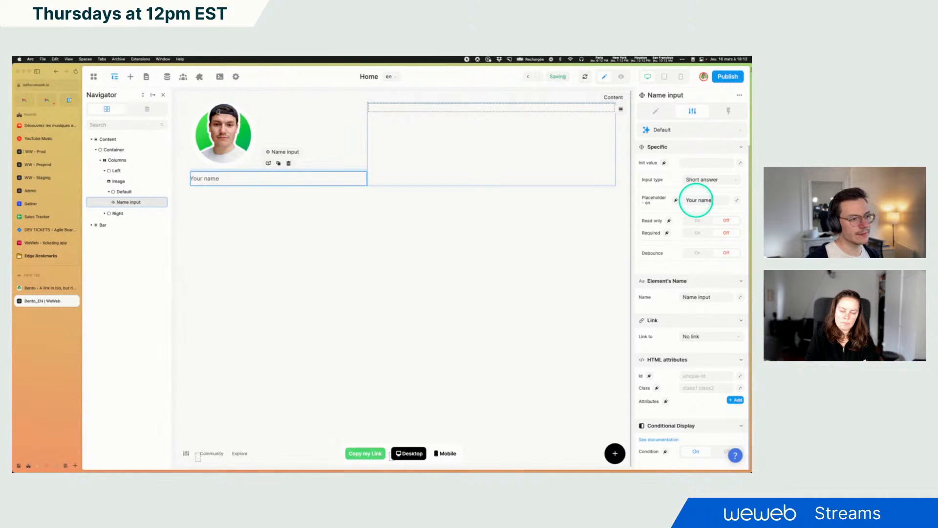
pyautogui.click(656, 110)
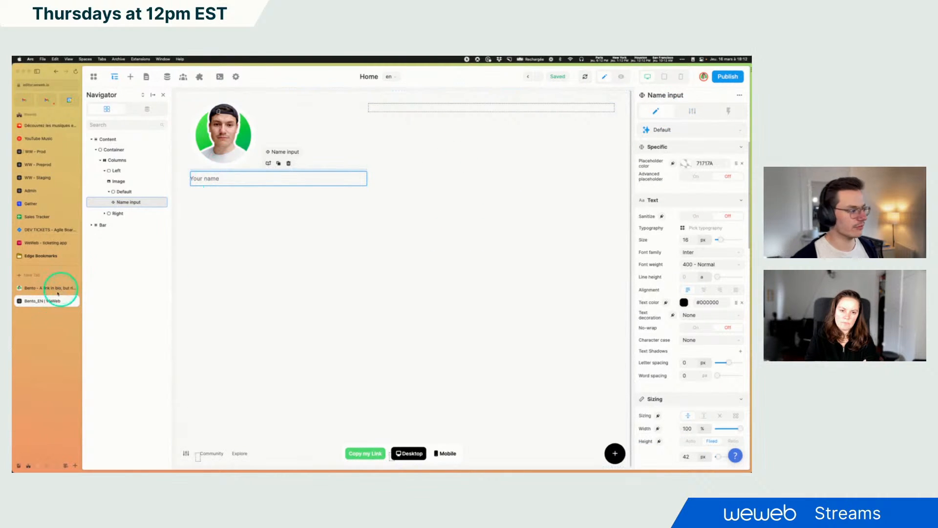
# Inspect the reference Bento page's name heading styles in the browser developer tools
pyautogui.click(40, 289)
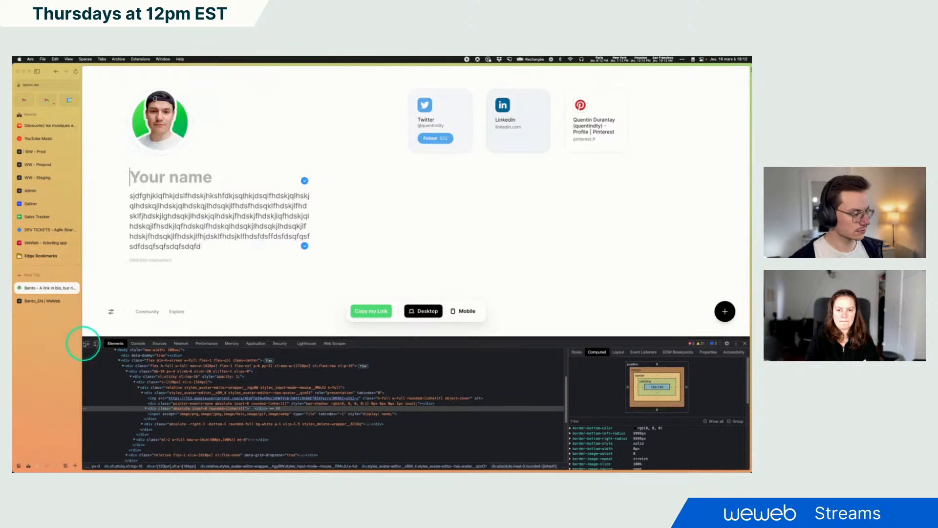
pyautogui.click(91, 337)
pyautogui.click(195, 178)
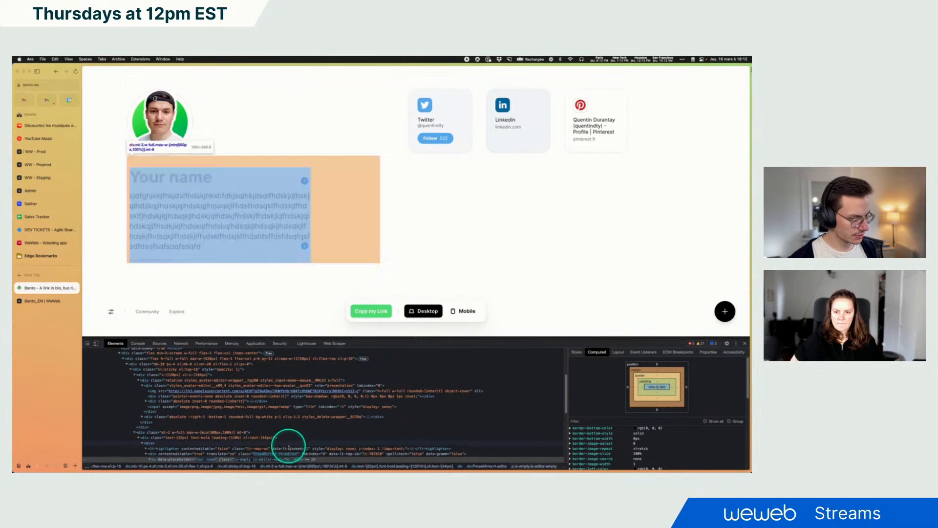
pyautogui.scroll(-1, 326, 435)
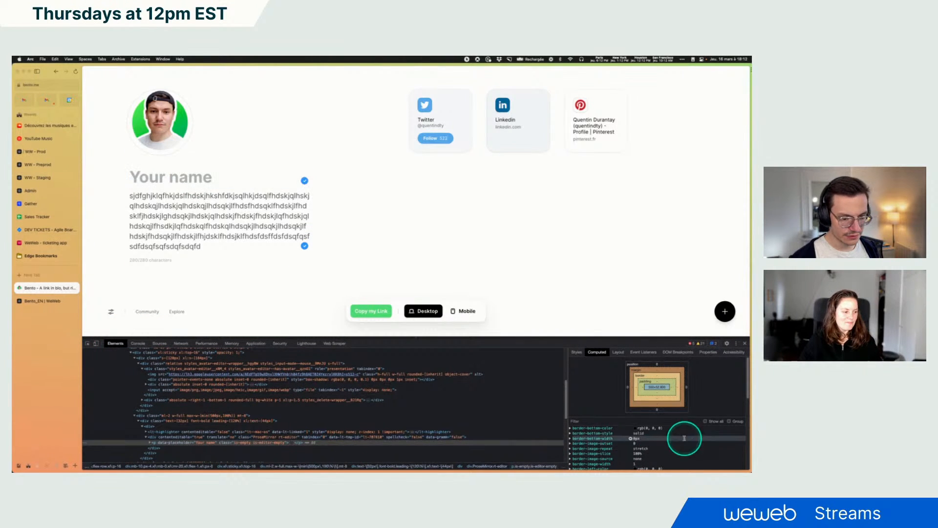
pyautogui.click(611, 420)
pyautogui.write('text')
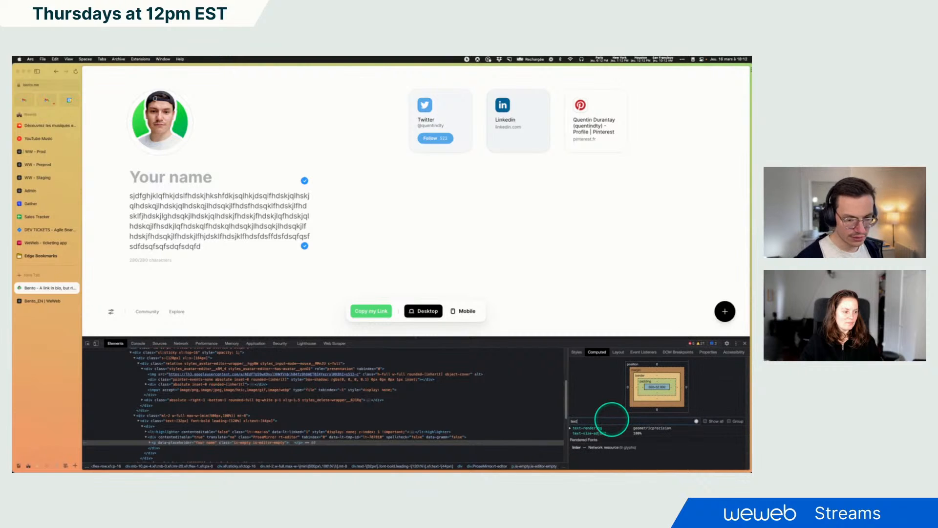
pyautogui.press('BackSpace')
pyautogui.press('BackSpace')
pyautogui.press('BackSpace')
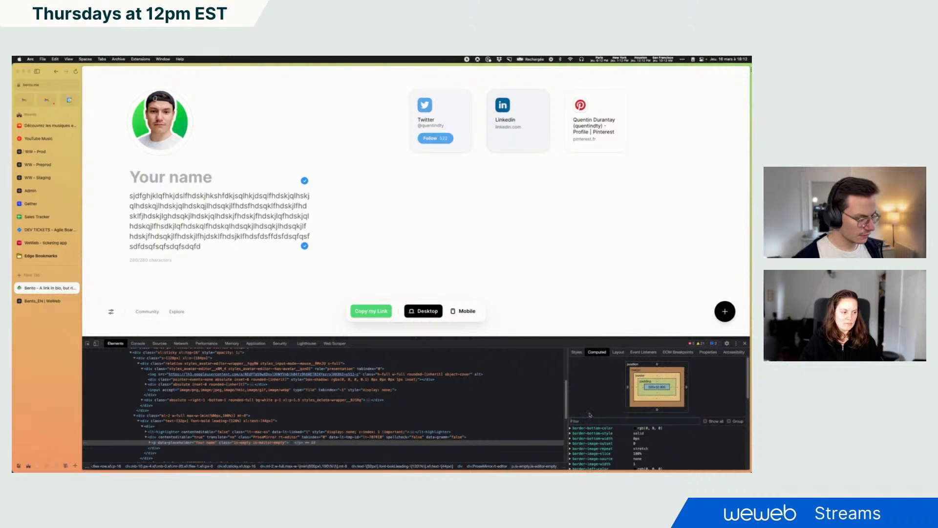
pyautogui.click(175, 437)
pyautogui.scroll(-2, 214, 431)
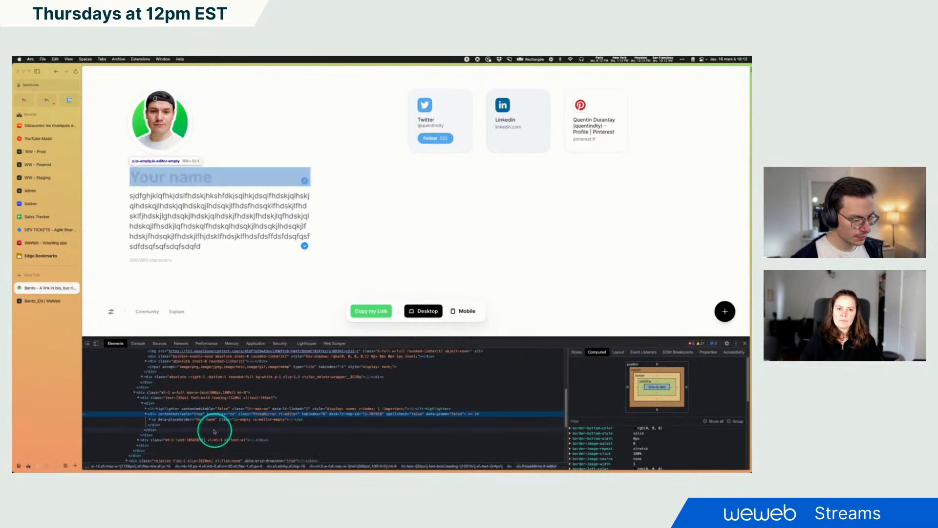
pyautogui.scroll(-1, 210, 425)
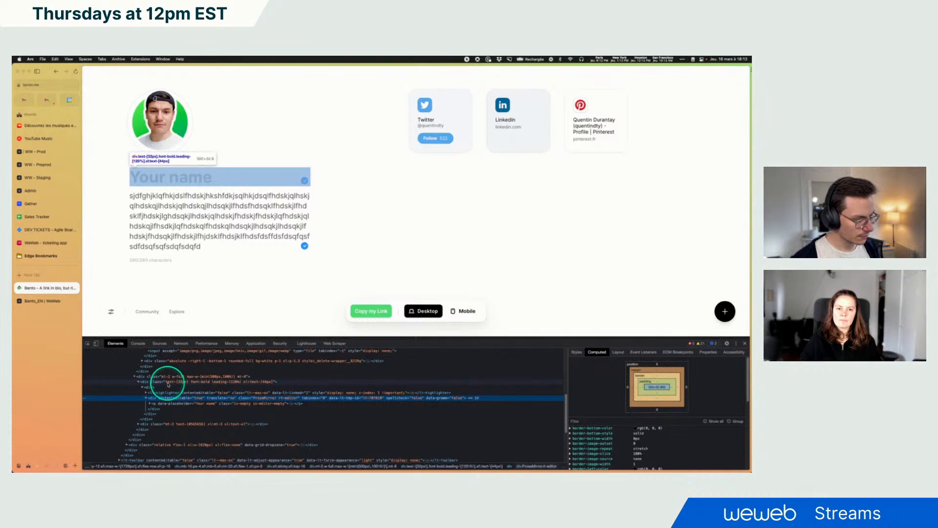
pyautogui.click(168, 382)
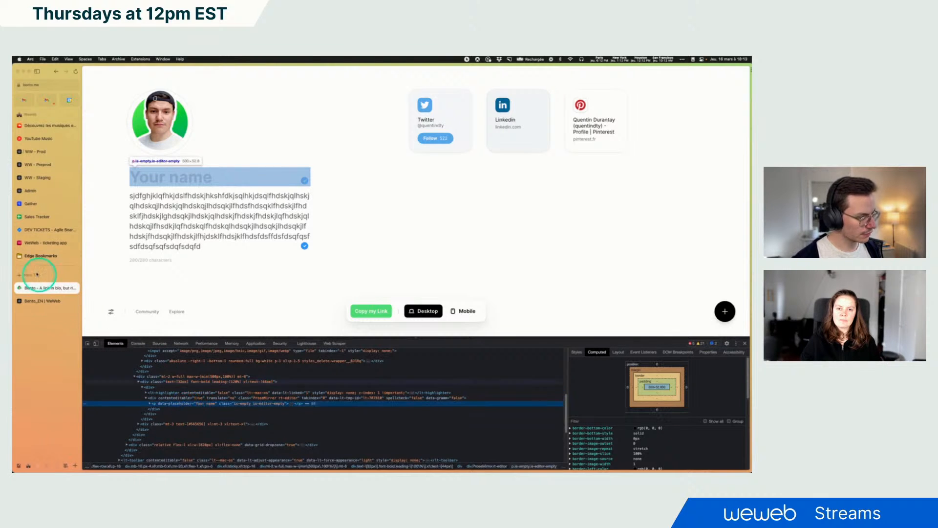
# Set the Name input's text size to 32 px and its font weight to 700 - Bold
pyautogui.click(40, 300)
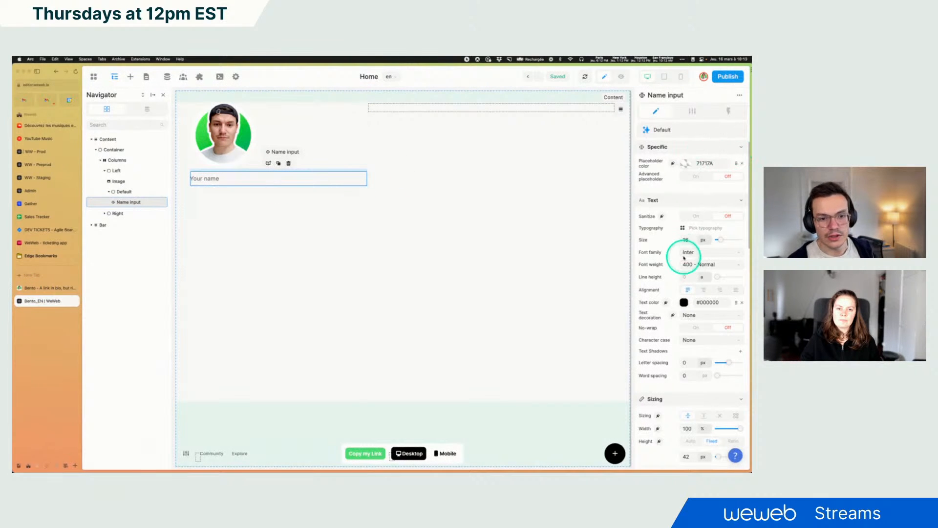
pyautogui.write('32')
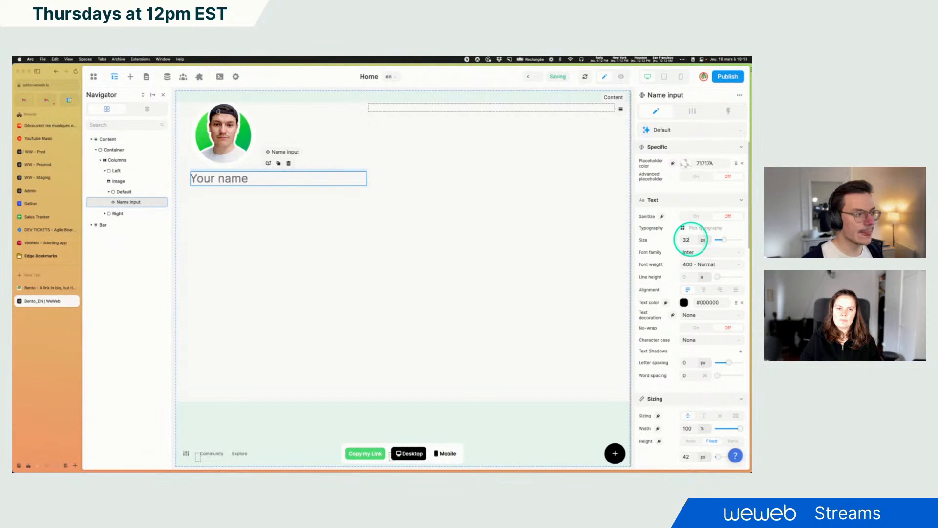
pyautogui.click(61, 289)
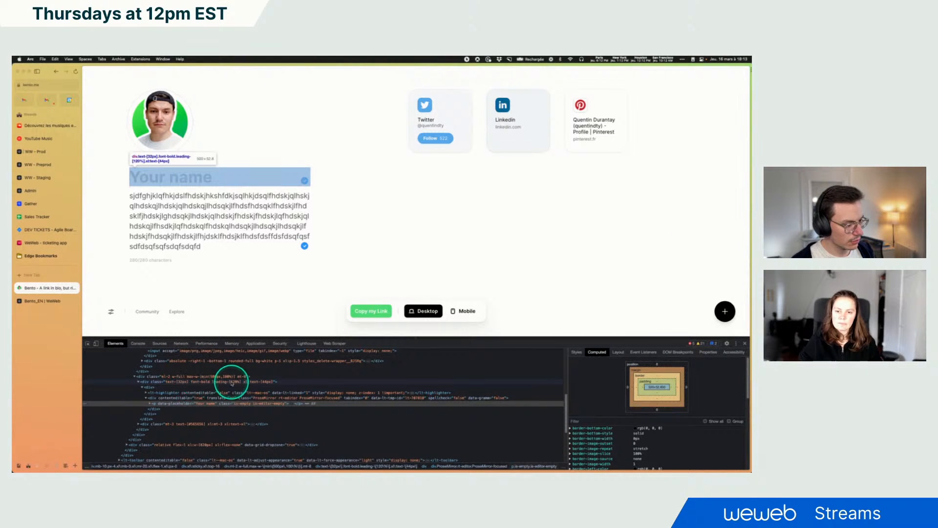
pyautogui.click(42, 300)
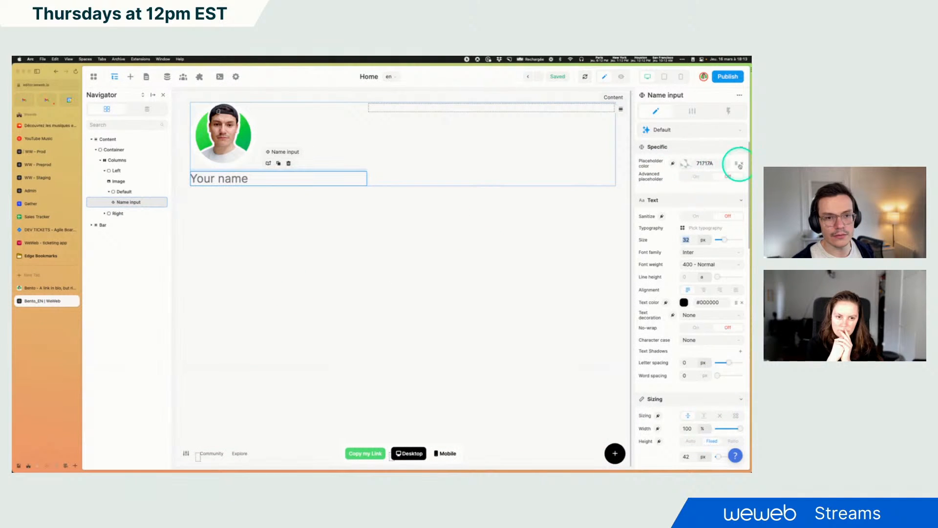
pyautogui.click(699, 264)
pyautogui.click(702, 371)
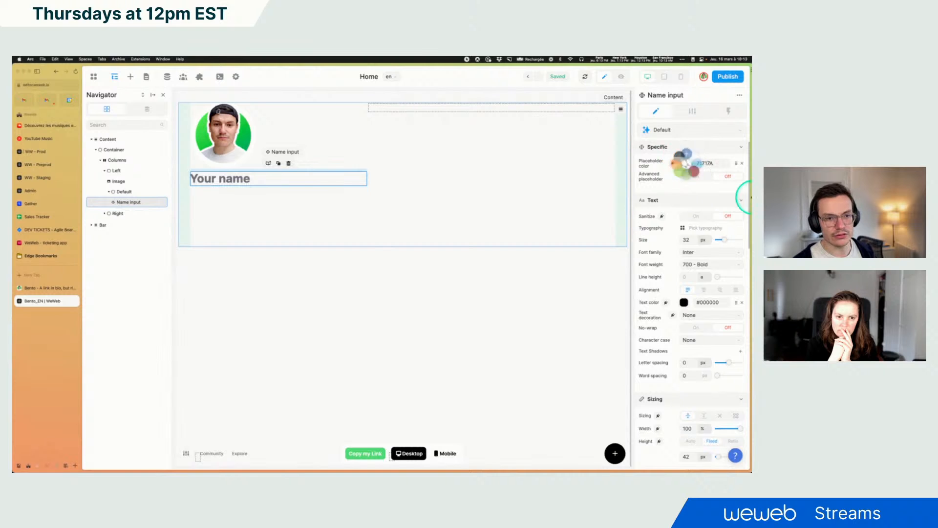
# Set the Name input's placeholder colour to the light grey rgb(191, 191, 191)
pyautogui.click(743, 164)
pyautogui.click(684, 164)
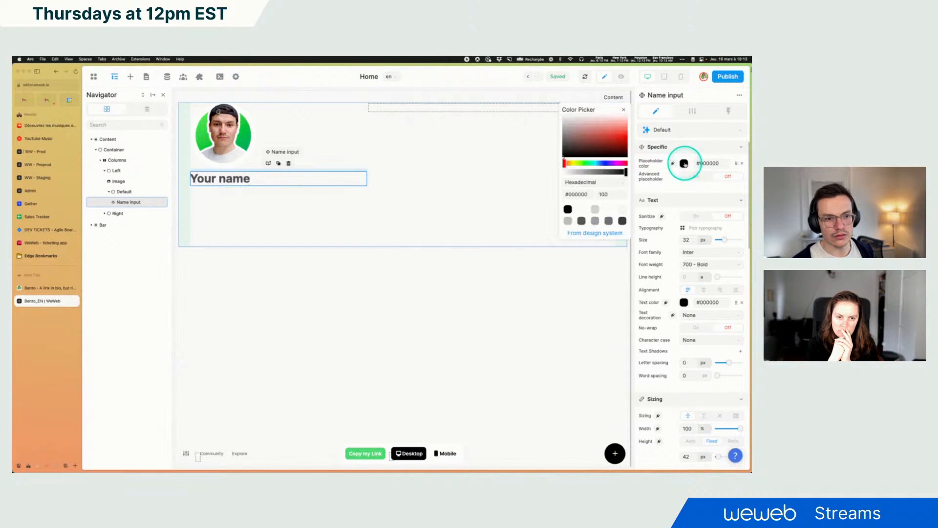
pyautogui.click(595, 210)
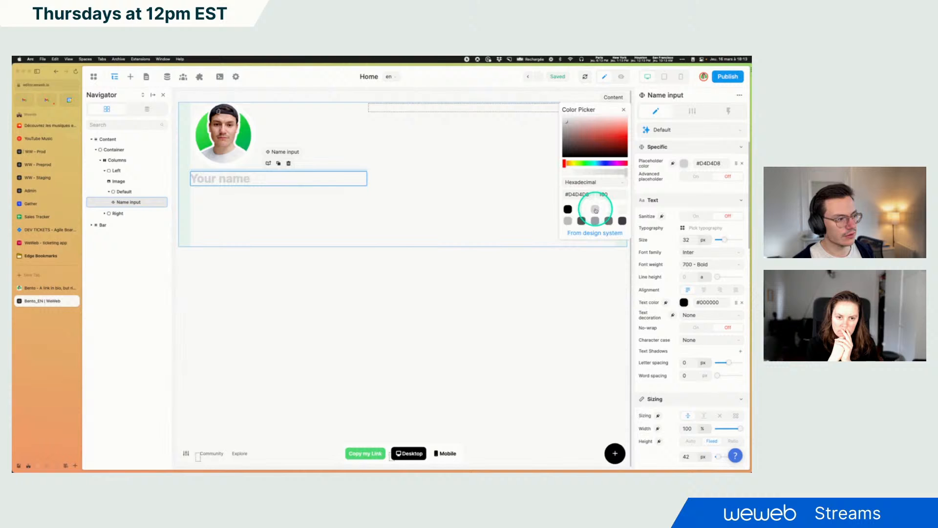
pyautogui.click(568, 221)
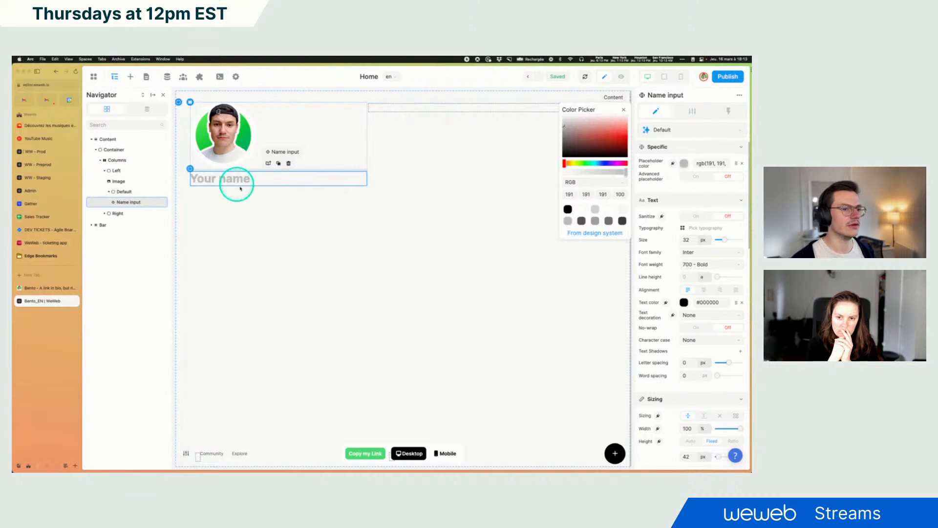
pyautogui.click(623, 112)
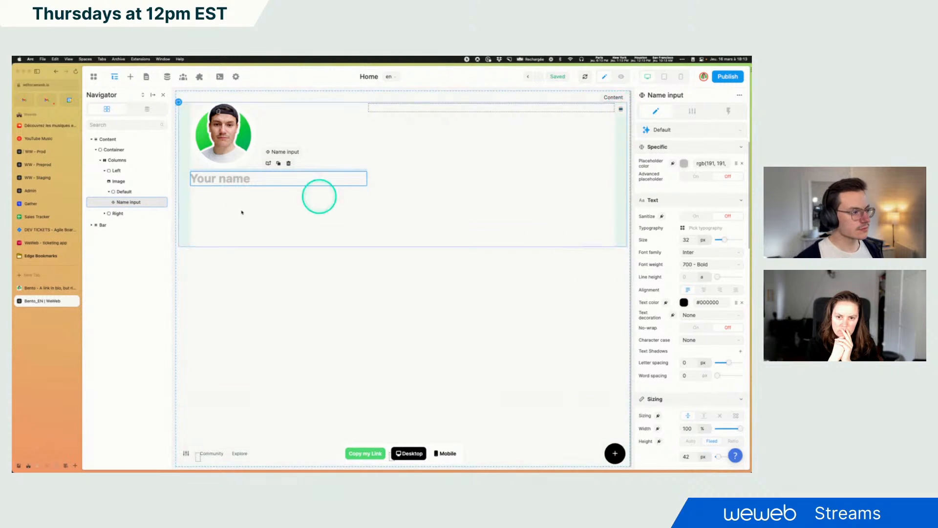
# Preview the page and test the name input by entering a full name, then return to editing
pyautogui.click(623, 77)
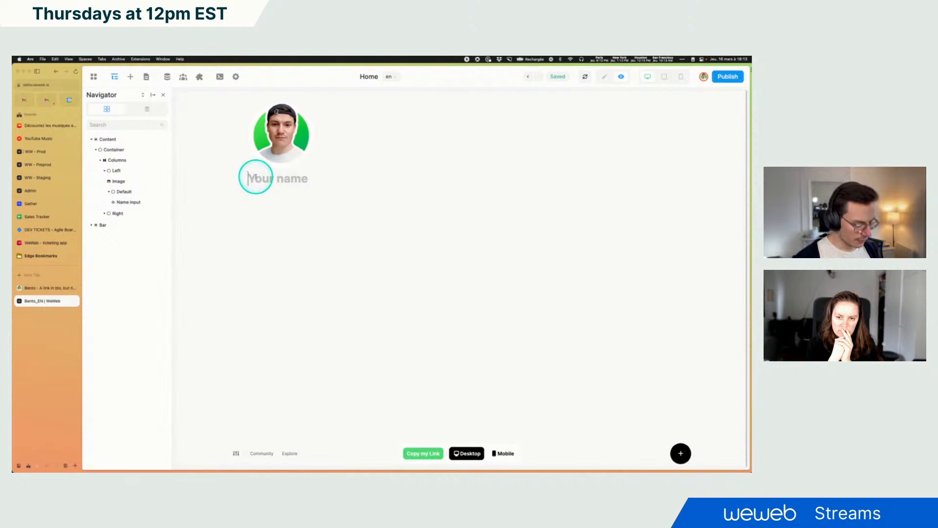
pyautogui.write('rantay')
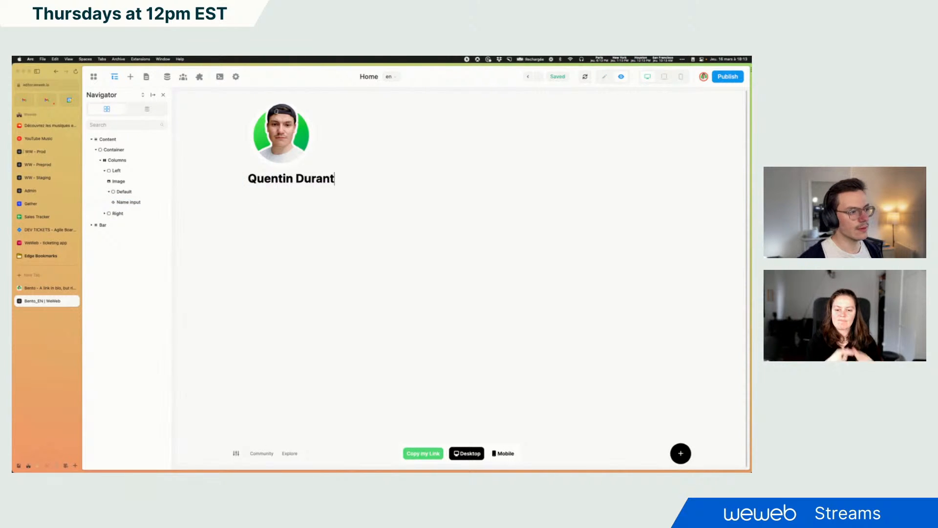
pyautogui.click(604, 77)
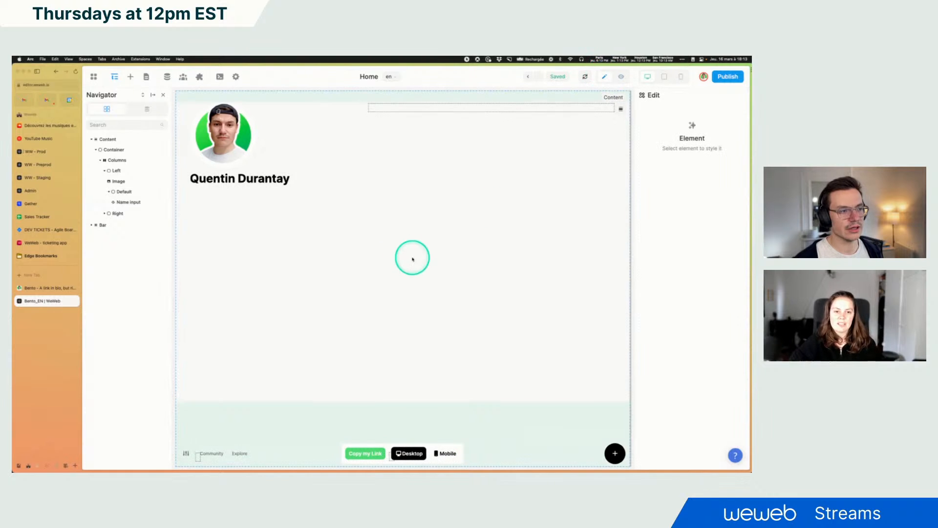
# Inspect the spacing and box model of the reference page's name block in the developer tools
pyautogui.click(299, 184)
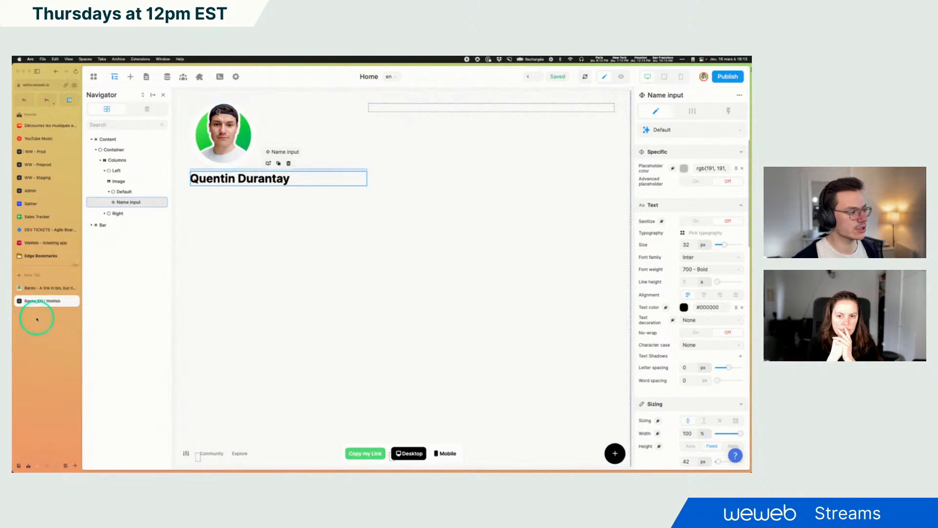
pyautogui.click(45, 290)
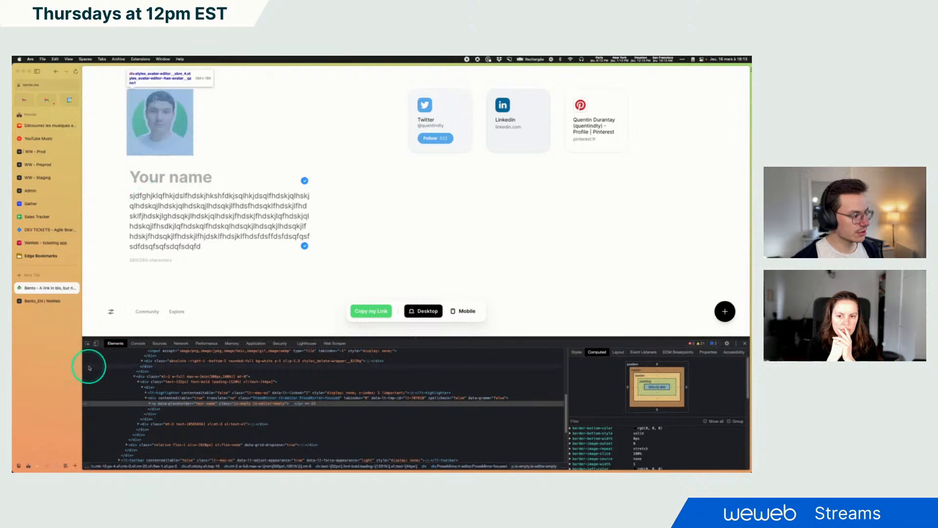
pyautogui.click(86, 344)
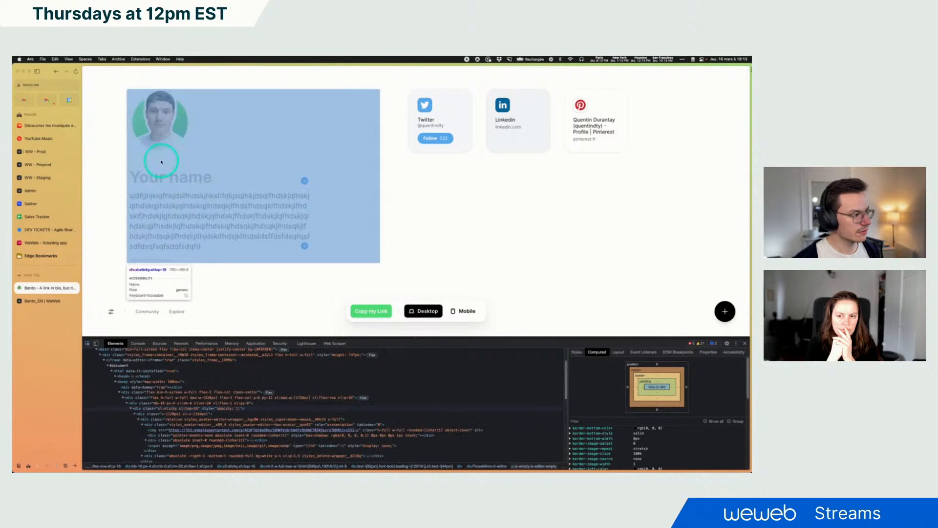
pyautogui.click(161, 174)
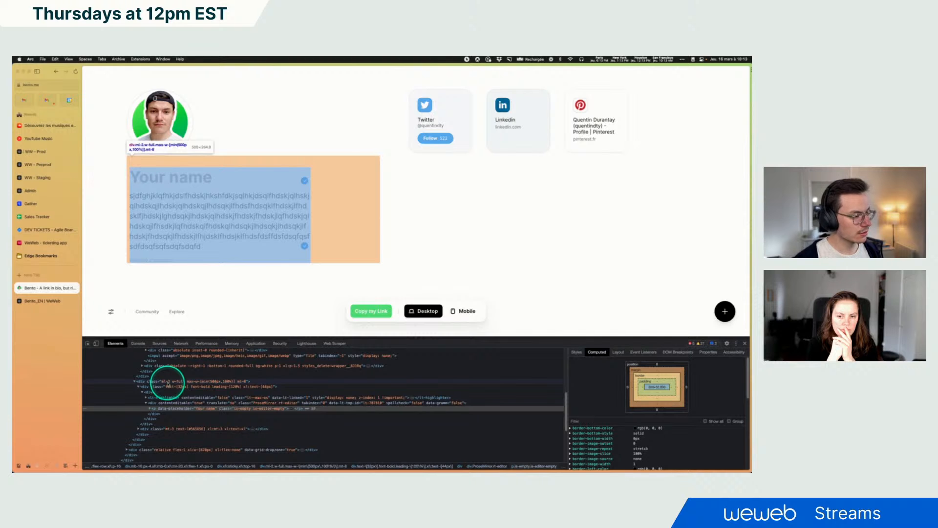
pyautogui.click(168, 382)
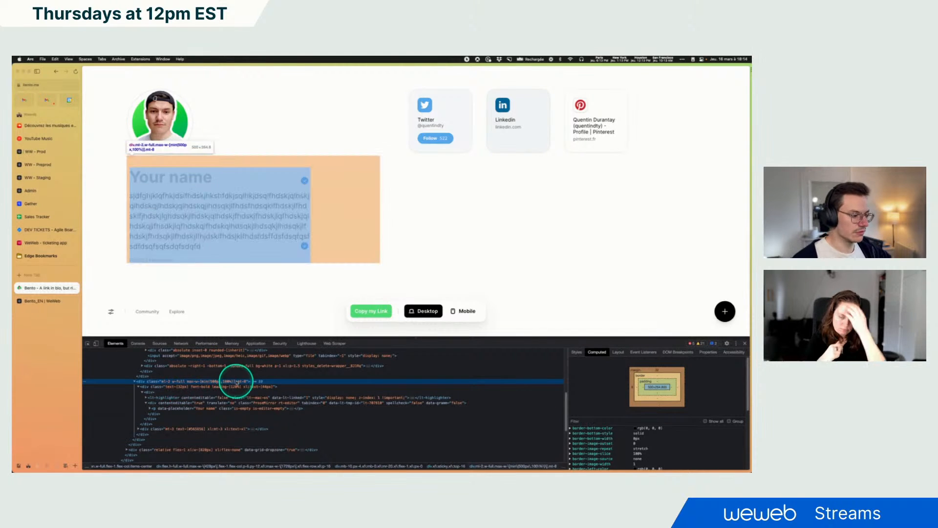
pyautogui.click(44, 301)
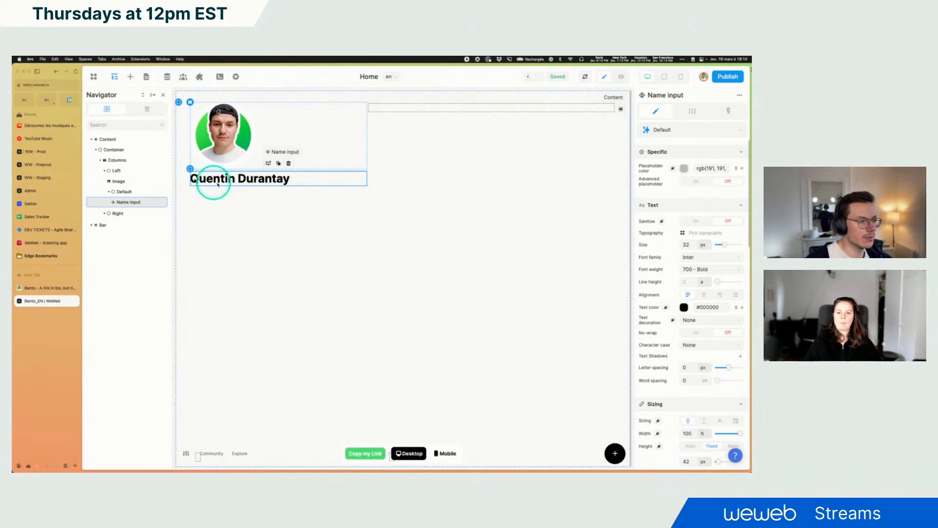
pyautogui.click(47, 288)
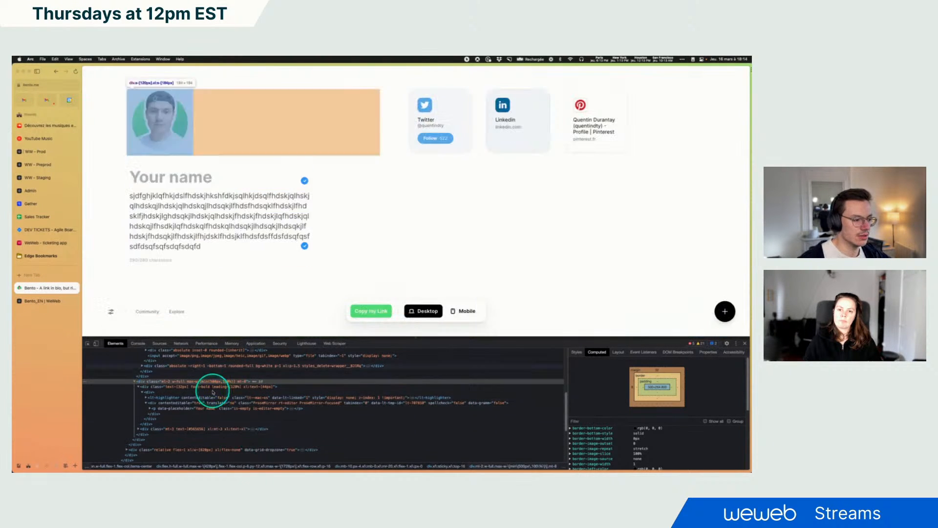
pyautogui.click(183, 372)
pyautogui.click(170, 381)
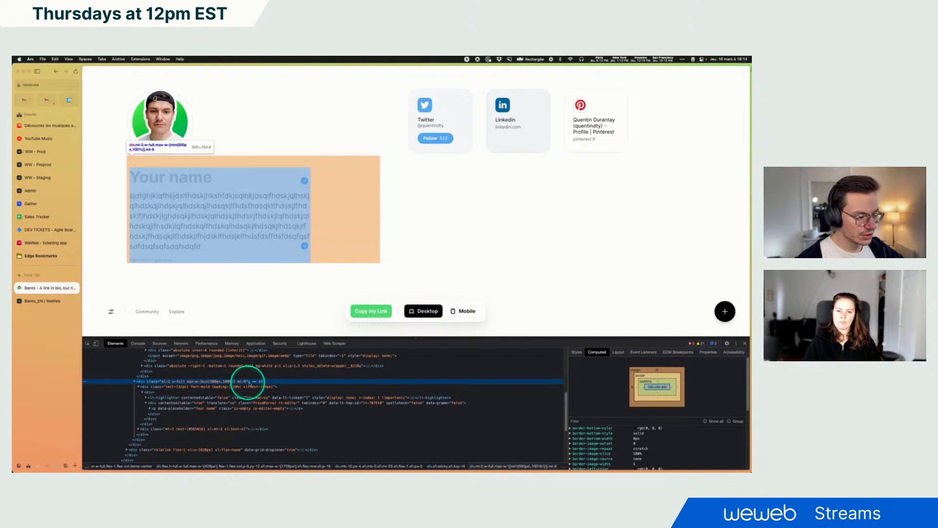
pyautogui.click(658, 371)
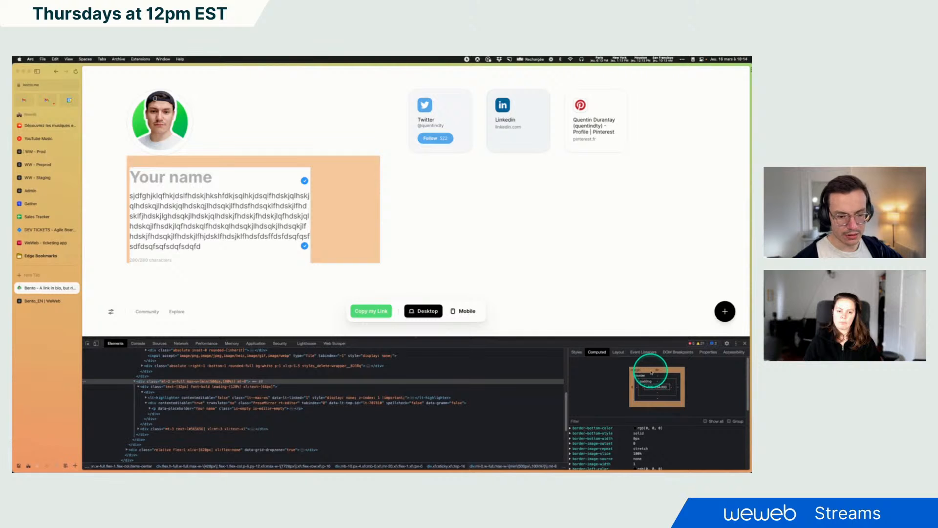
pyautogui.click(44, 302)
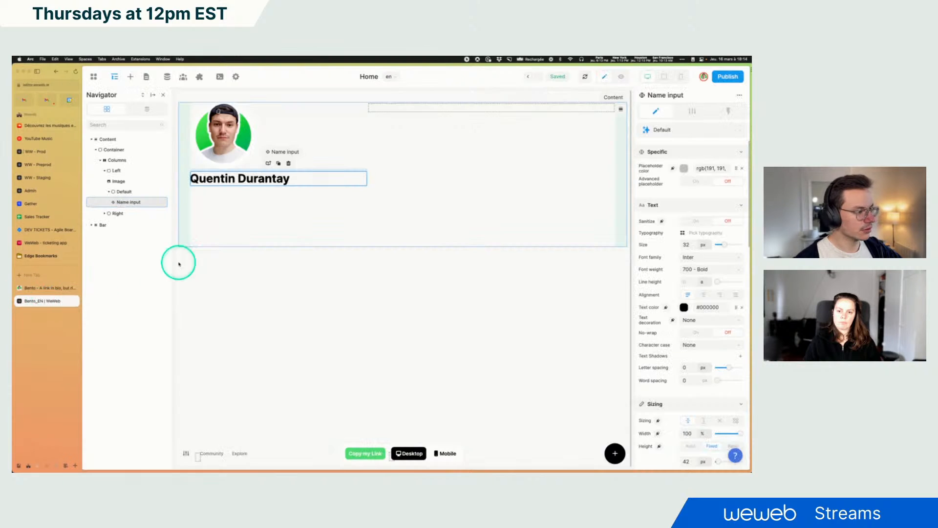
# Set the Name input's top margin to 32 px, clearing the other margins to 0
pyautogui.scroll(-2, 694, 328)
pyautogui.scroll(-2, 713, 353)
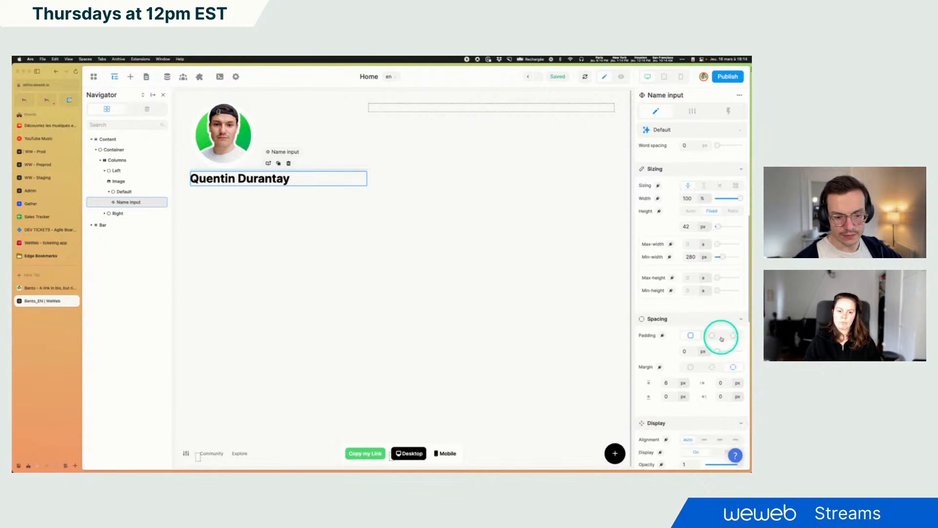
pyautogui.click(689, 364)
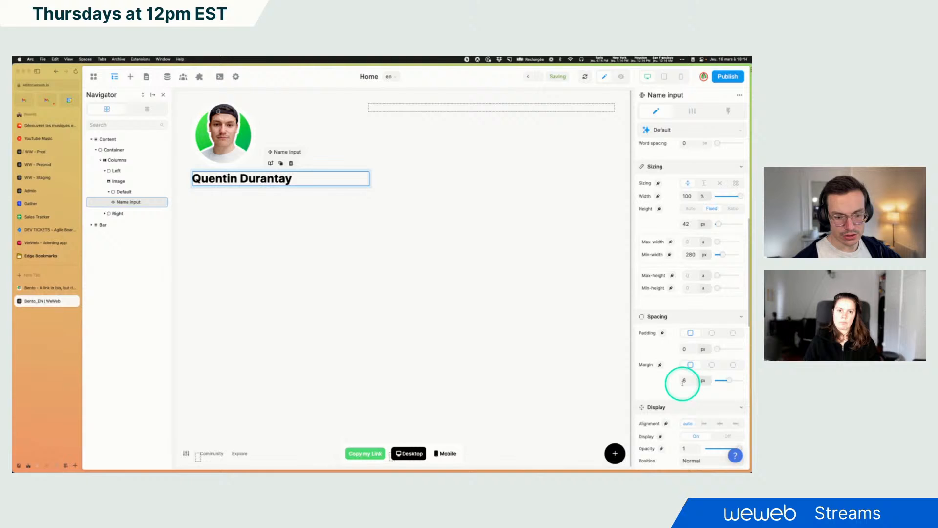
pyautogui.click(732, 363)
pyautogui.click(689, 364)
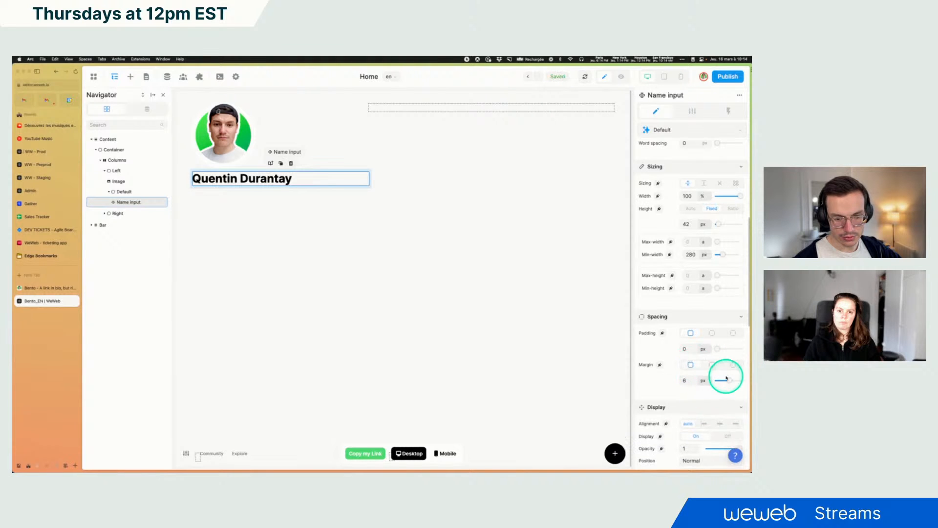
pyautogui.moveTo(727, 378); pyautogui.dragTo(712, 380)
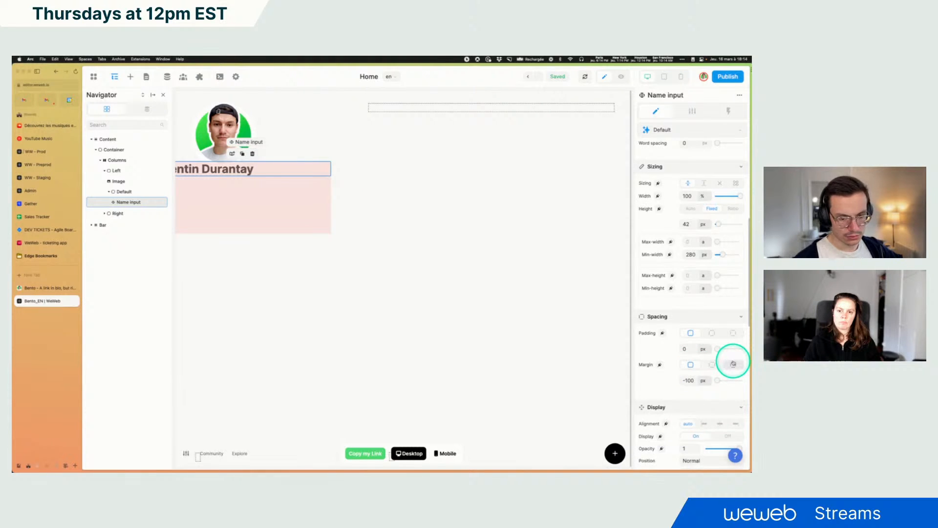
pyautogui.click(690, 380)
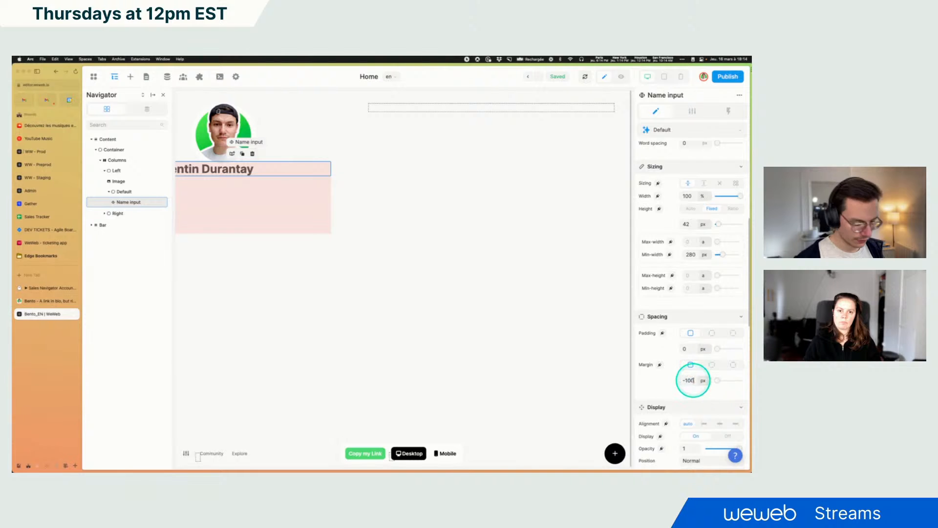
pyautogui.press('BackSpace')
pyautogui.press('BackSpace')
pyautogui.press('BackSpace')
pyautogui.press('BackSpace')
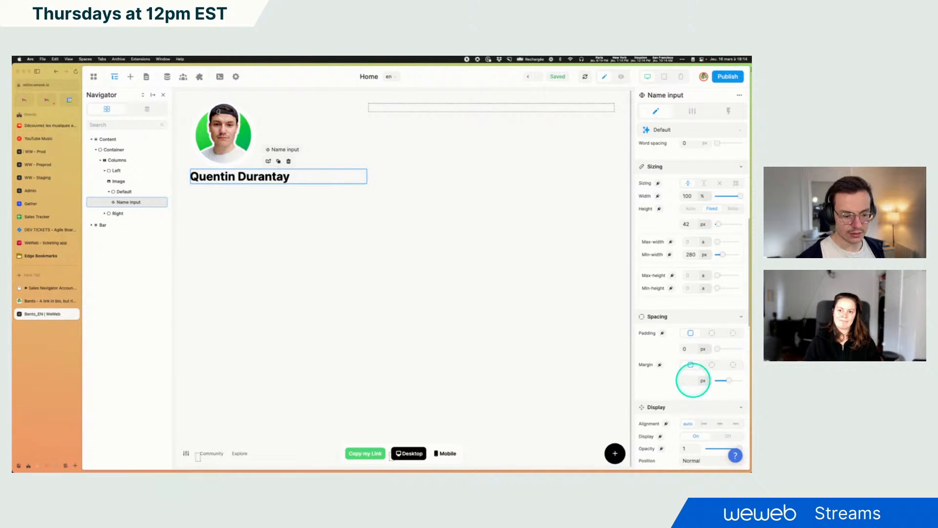
pyautogui.click(733, 365)
pyautogui.click(666, 380)
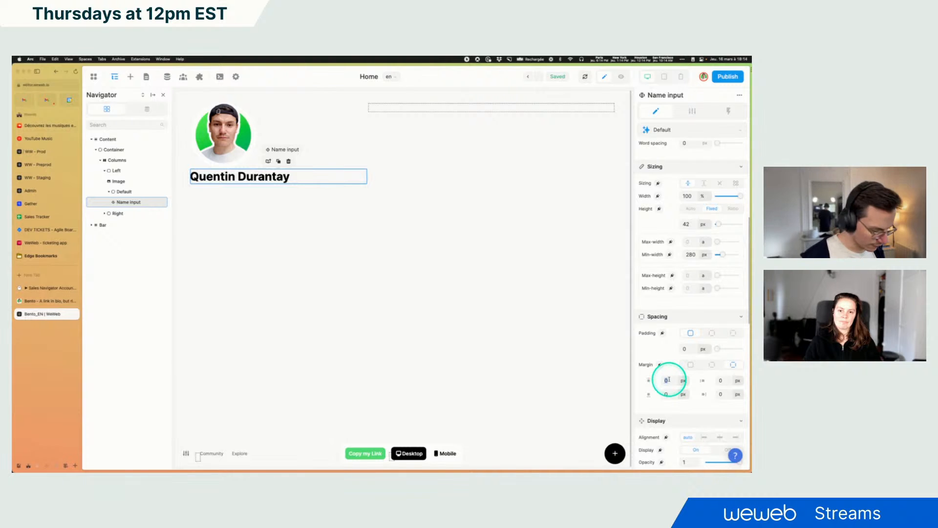
pyautogui.write('32')
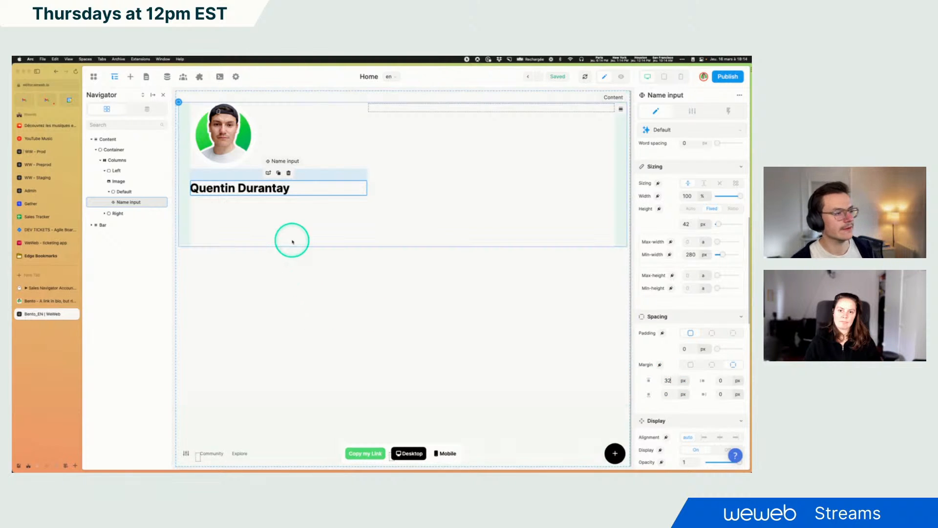
# Compare against the bio text block on the reference Bento page
pyautogui.click(32, 301)
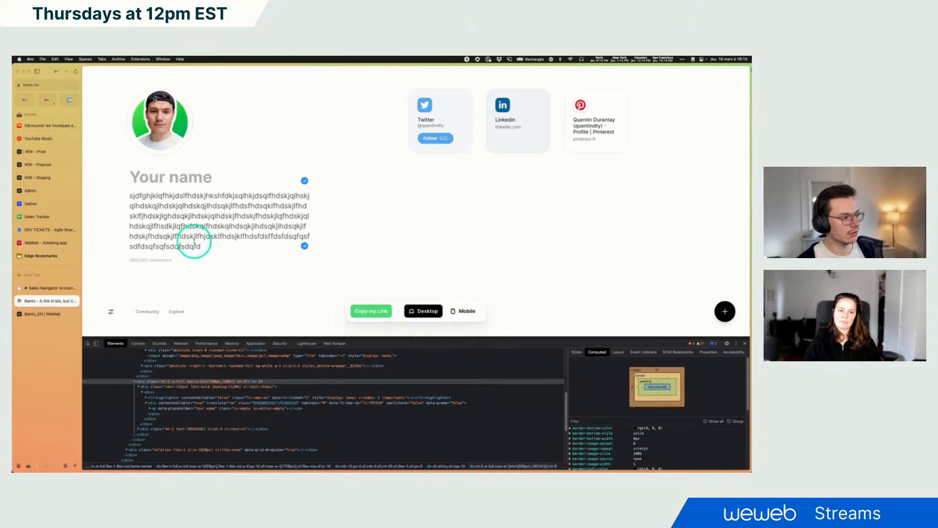
pyautogui.moveTo(202, 245); pyautogui.dragTo(119, 199)
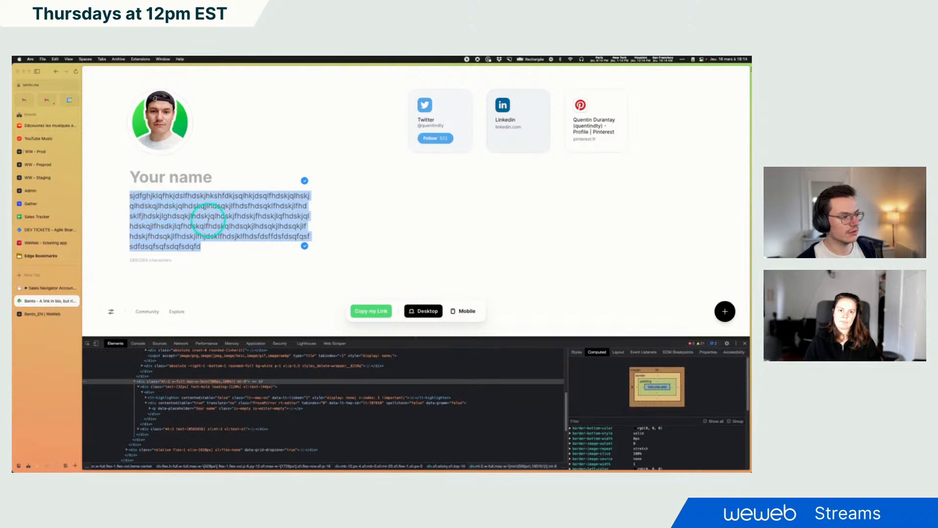
pyautogui.click(37, 315)
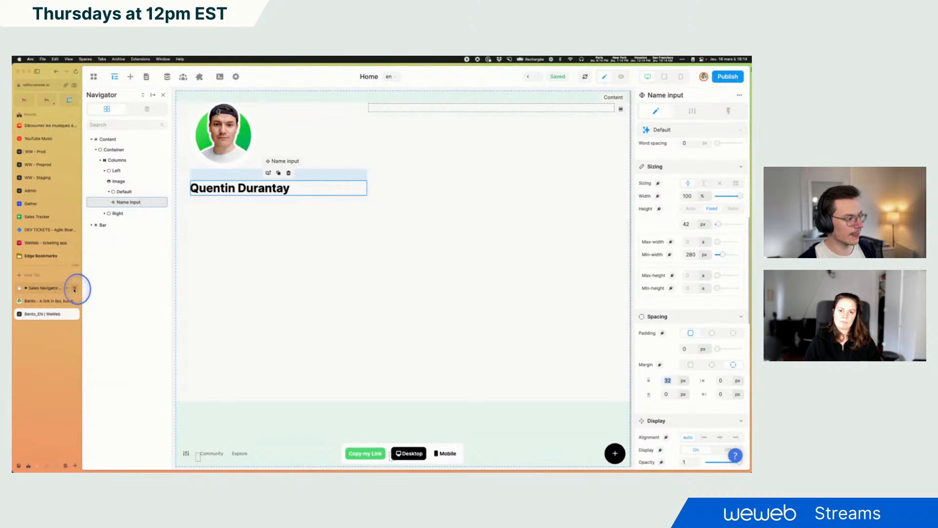
# Add a Long answer input element below the Name input in the left column
pyautogui.click(75, 289)
pyautogui.click(129, 76)
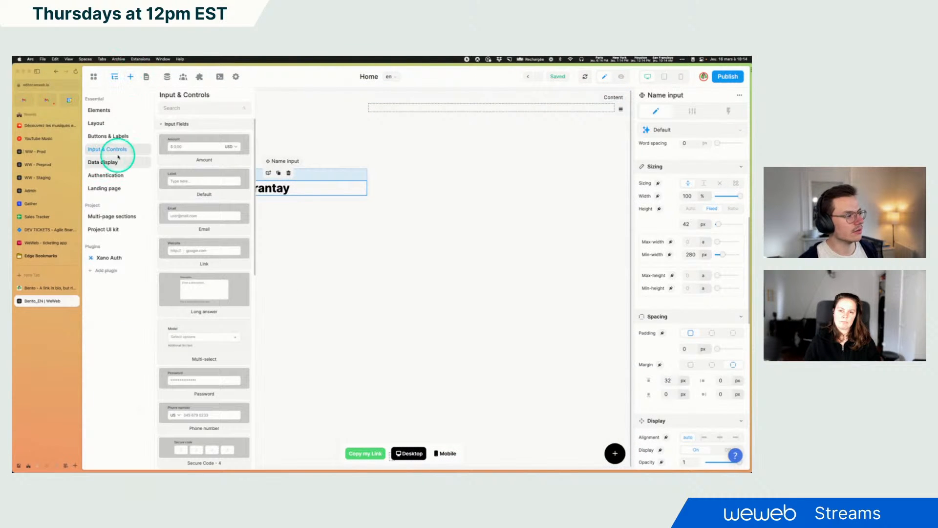
pyautogui.scroll(-1, 183, 291)
pyautogui.moveTo(192, 290); pyautogui.dragTo(129, 209)
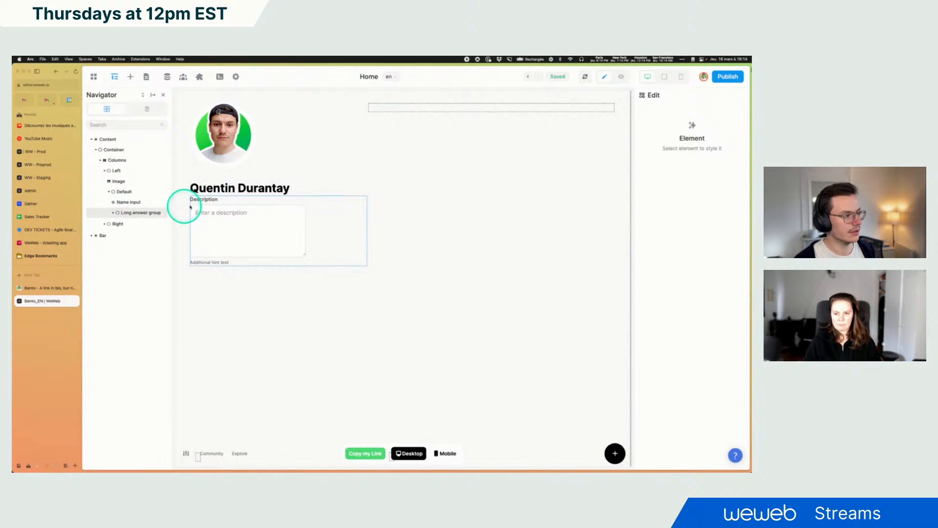
# Move the Long answer field out of its group into the Default container and delete the leftover group
pyautogui.click(123, 214)
pyautogui.click(114, 213)
pyautogui.click(117, 224)
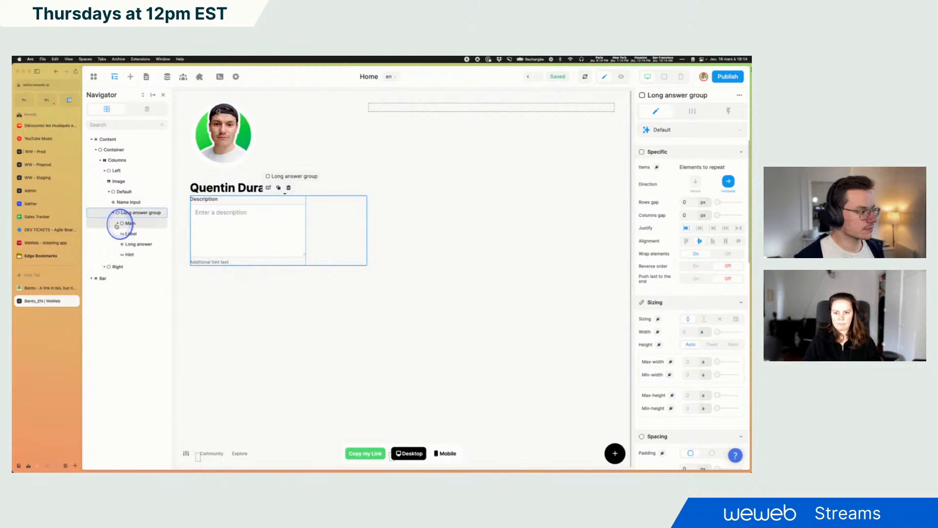
pyautogui.click(131, 244)
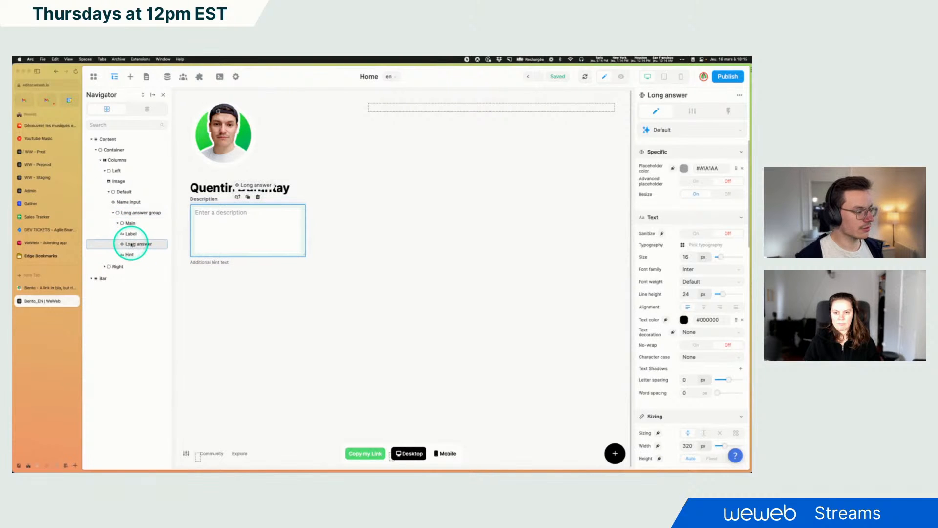
pyautogui.moveTo(137, 246); pyautogui.dragTo(119, 210)
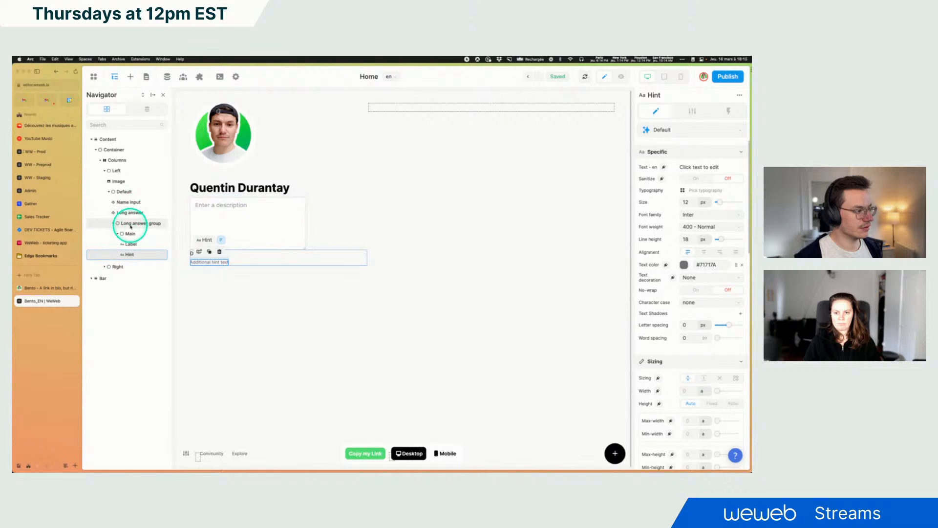
pyautogui.click(130, 225)
pyautogui.press('Delete')
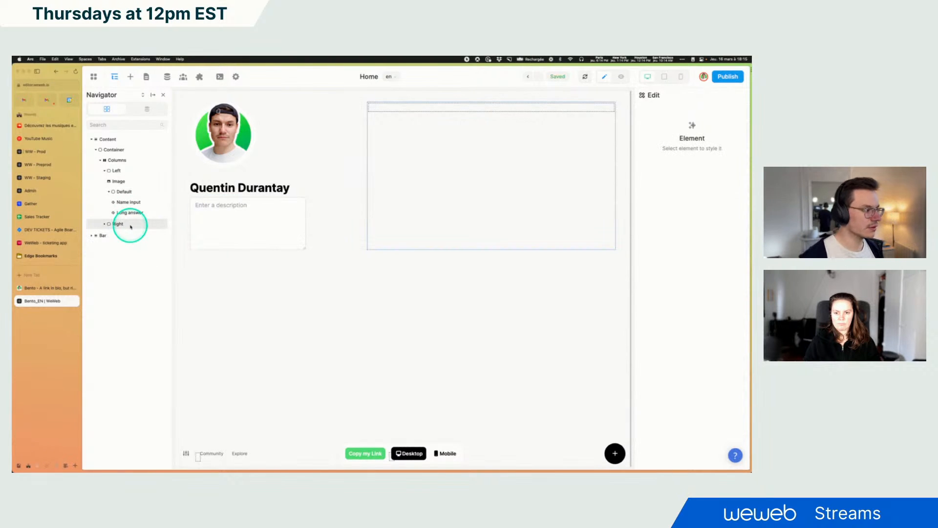
# Rename the long answer field as Description input
pyautogui.click(131, 213)
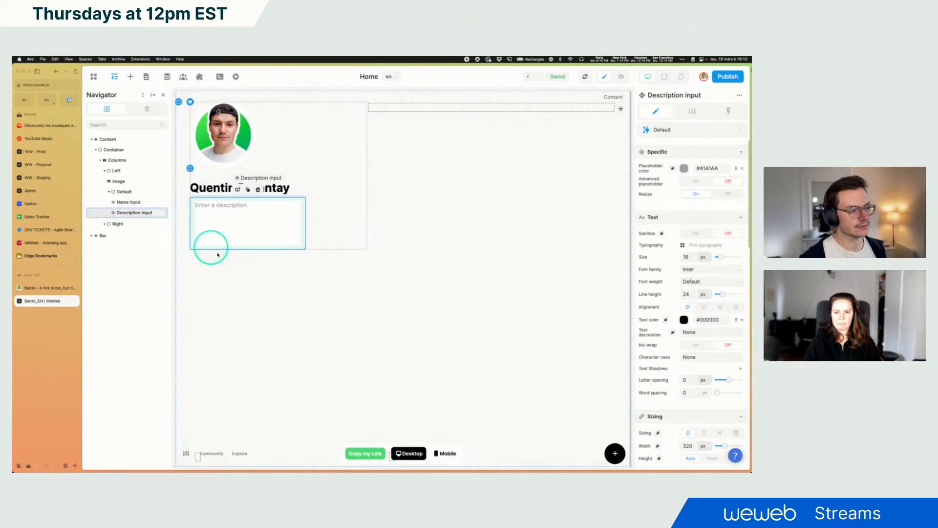
pyautogui.click(228, 266)
pyautogui.click(260, 237)
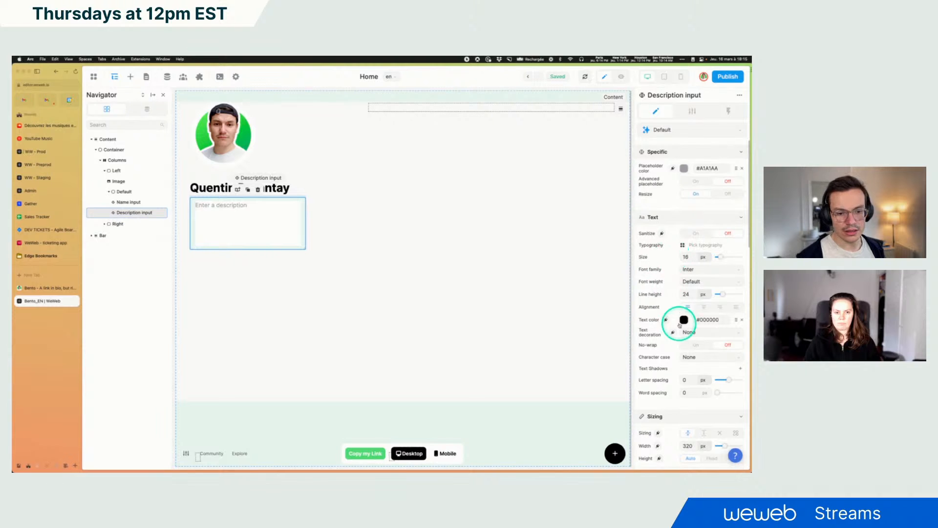
# Set the Description input's width to 100%
pyautogui.scroll(-3, 709, 337)
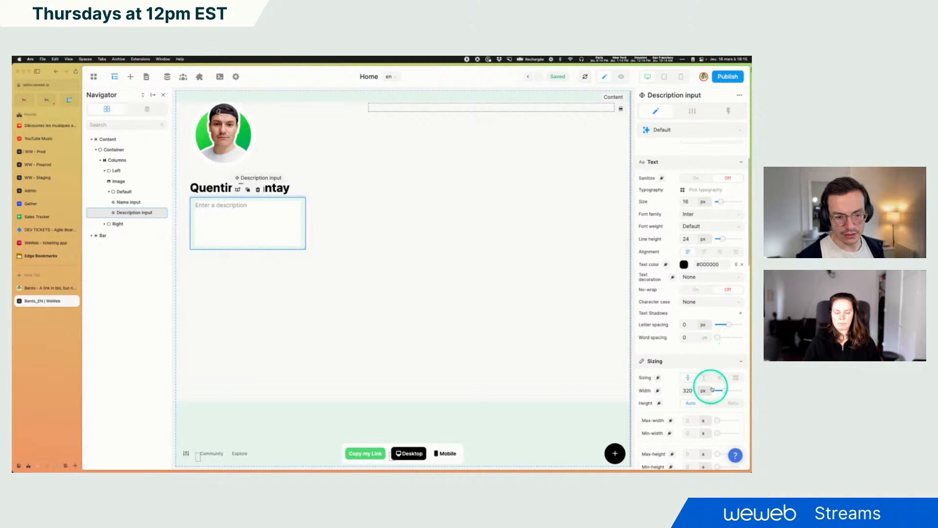
pyautogui.click(707, 391)
pyautogui.click(705, 410)
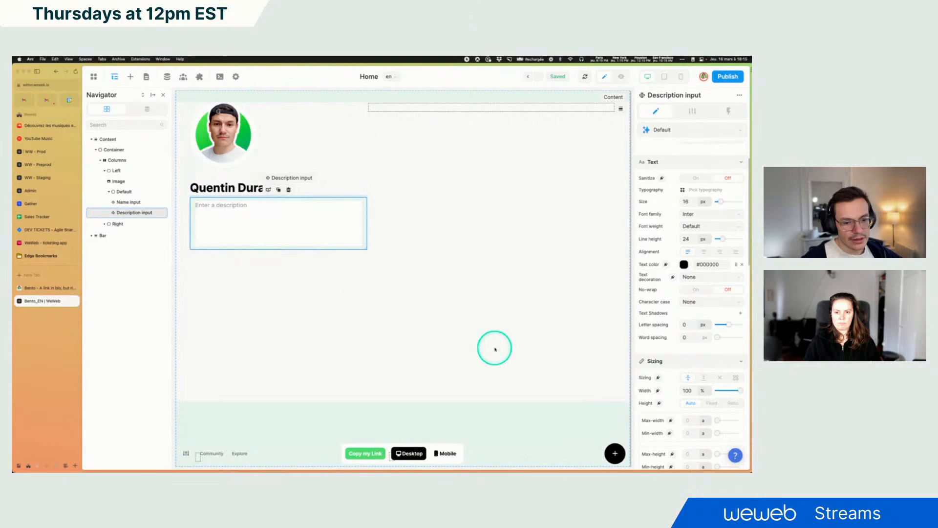
# Set the Description input's padding and margin to 0 px
pyautogui.scroll(-3, 712, 337)
pyautogui.scroll(-12, 712, 337)
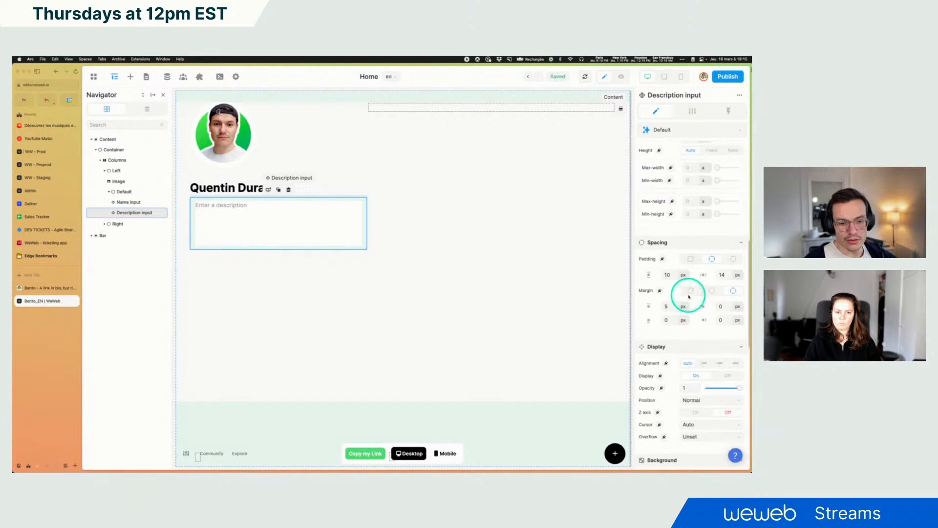
pyautogui.click(691, 251)
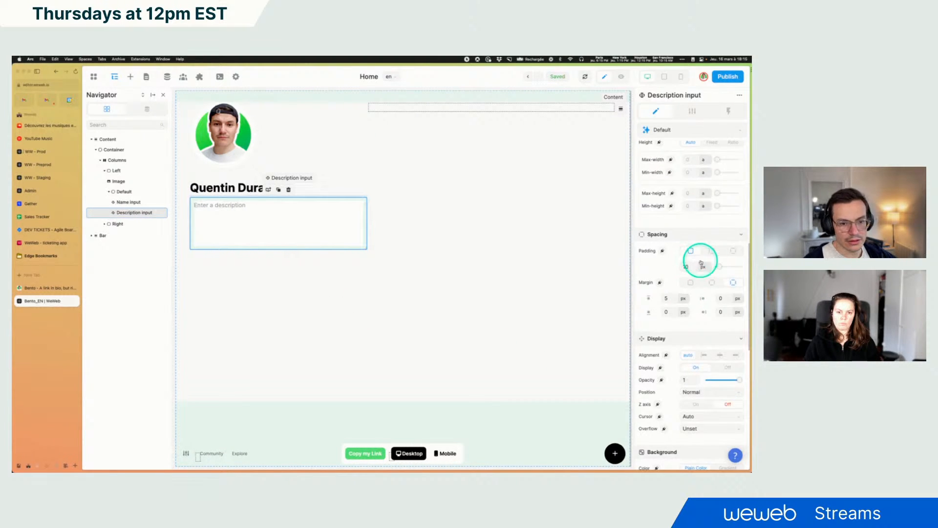
pyautogui.moveTo(721, 267); pyautogui.dragTo(705, 268)
pyautogui.click(691, 283)
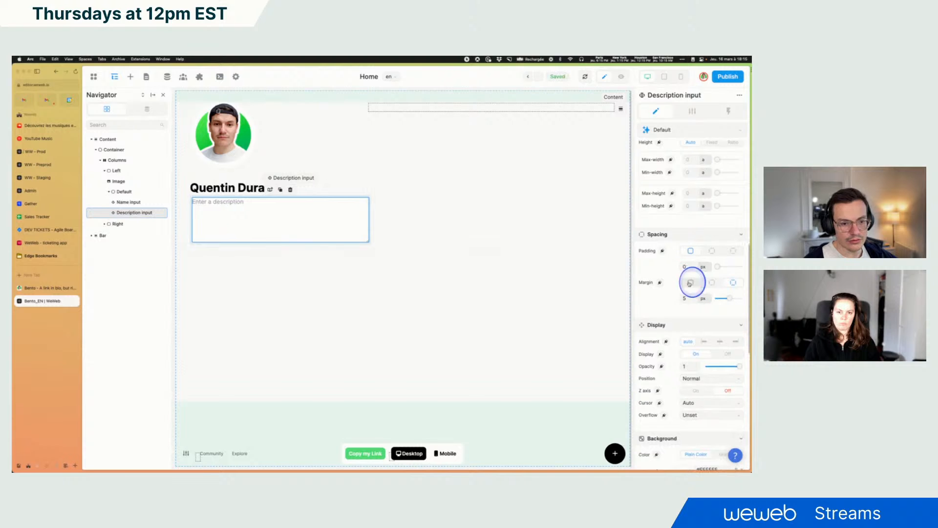
pyautogui.moveTo(730, 299)
pyautogui.mouseDown()
pyautogui.moveTo(691, 299)
pyautogui.moveTo(735, 298)
pyautogui.mouseUp()
pyautogui.click(694, 298)
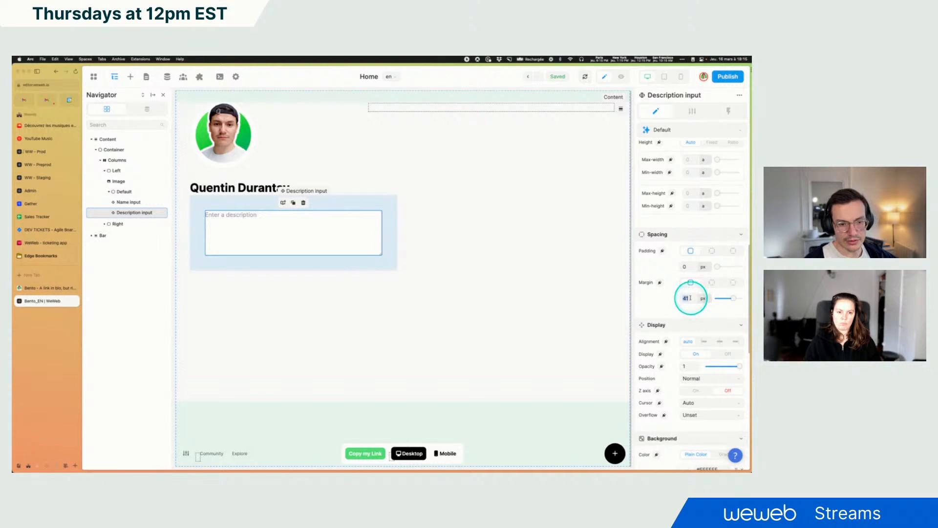
pyautogui.write('0')
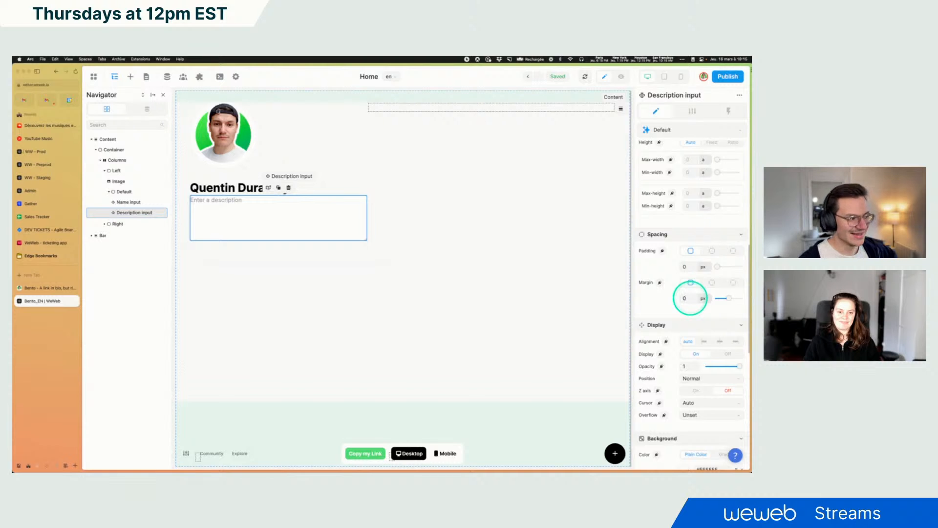
# Make the Description input's background transparent and its border 0 px
pyautogui.scroll(-5, 689, 312)
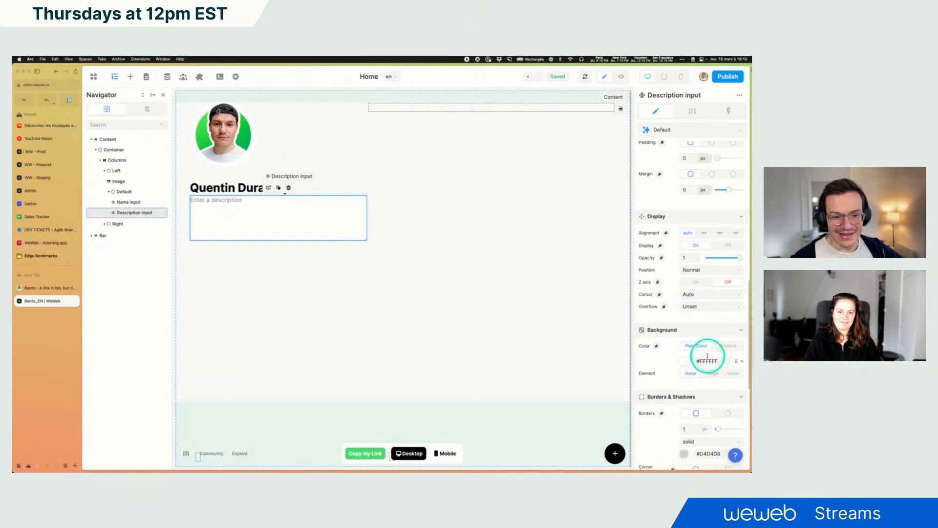
pyautogui.click(744, 321)
pyautogui.scroll(-3, 659, 308)
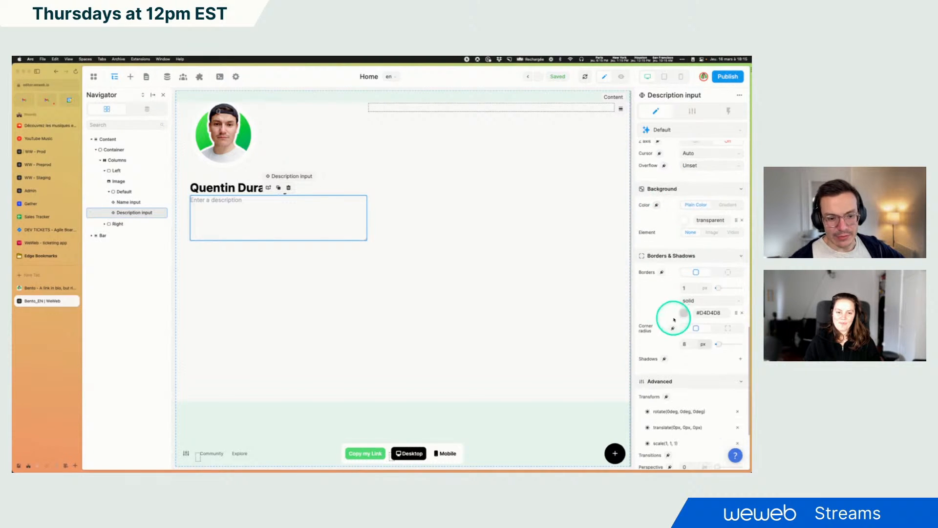
# Preview the page and test the description field by entering and clearing text, then return to editing
pyautogui.click(621, 77)
pyautogui.click(277, 201)
pyautogui.click(293, 250)
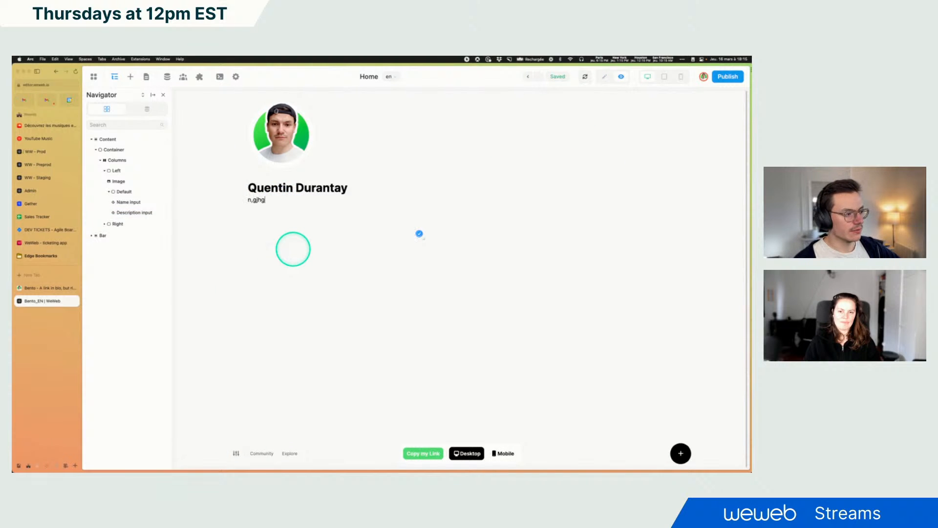
pyautogui.press('super+a')
pyautogui.press('BackSpace')
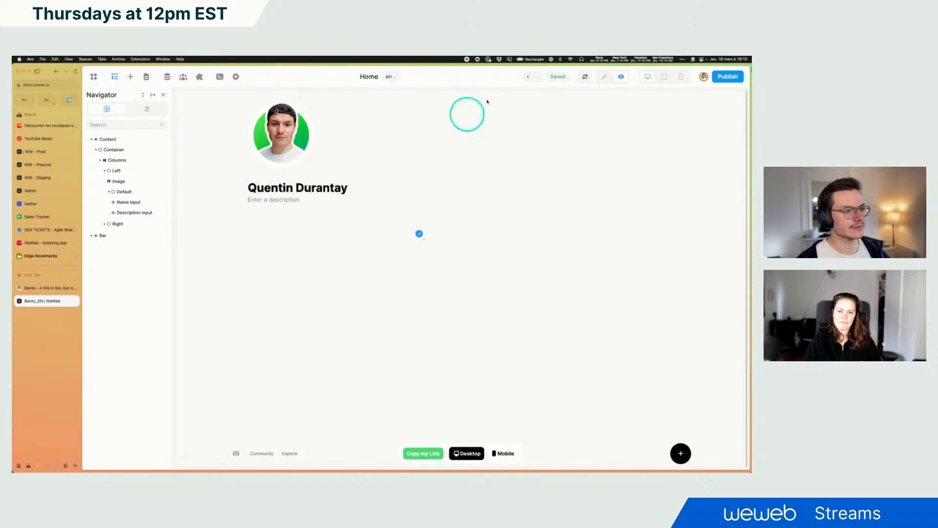
pyautogui.click(604, 77)
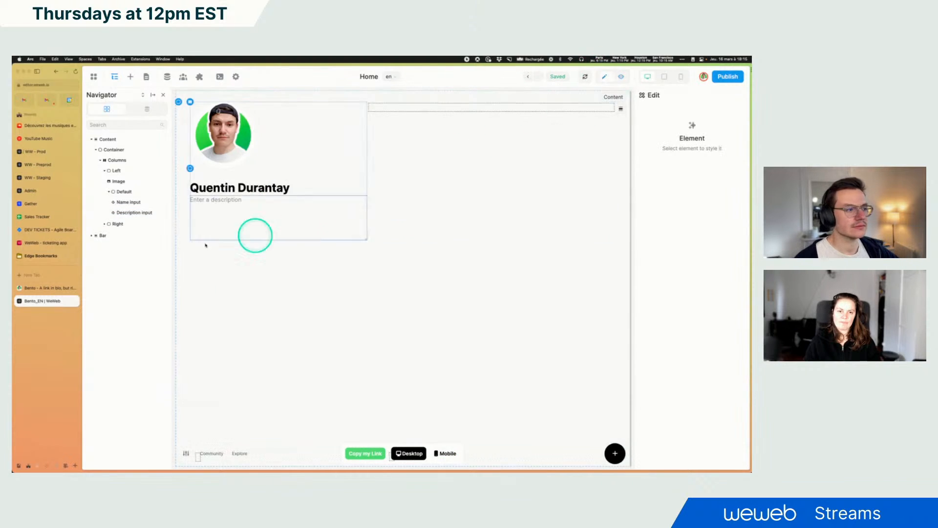
# Inspect the reference page's bio field in the developer tools and clear its sample text
pyautogui.click(228, 214)
pyautogui.click(28, 288)
pyautogui.click(167, 410)
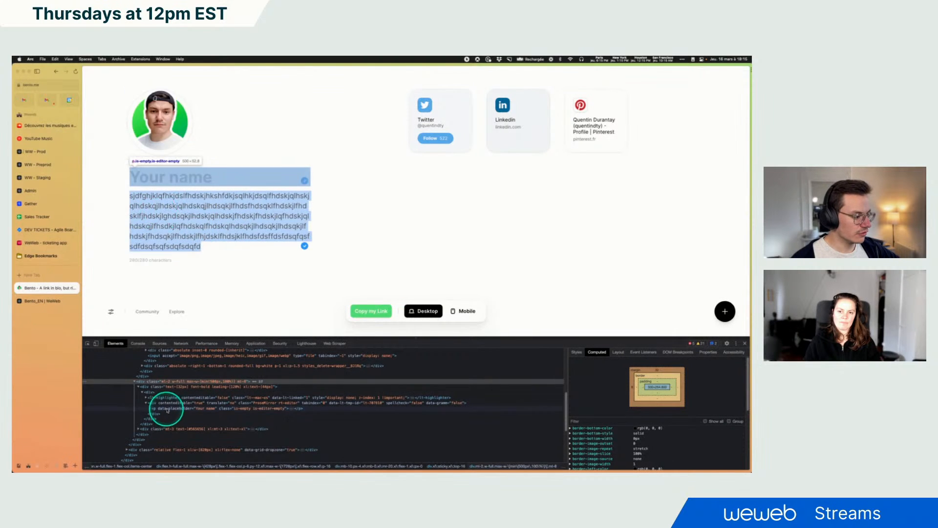
pyautogui.click(87, 343)
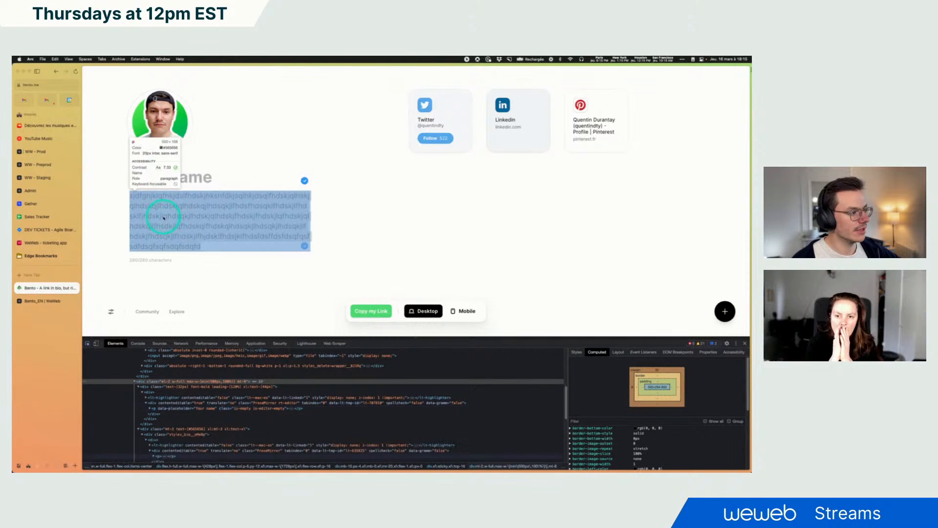
pyautogui.click(196, 215)
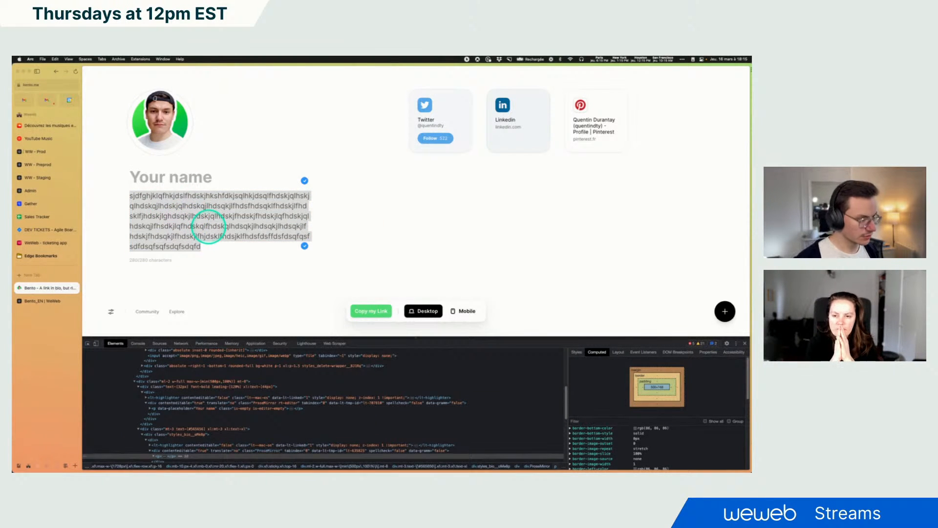
pyautogui.moveTo(217, 246); pyautogui.dragTo(122, 199)
pyautogui.press('BackSpace')
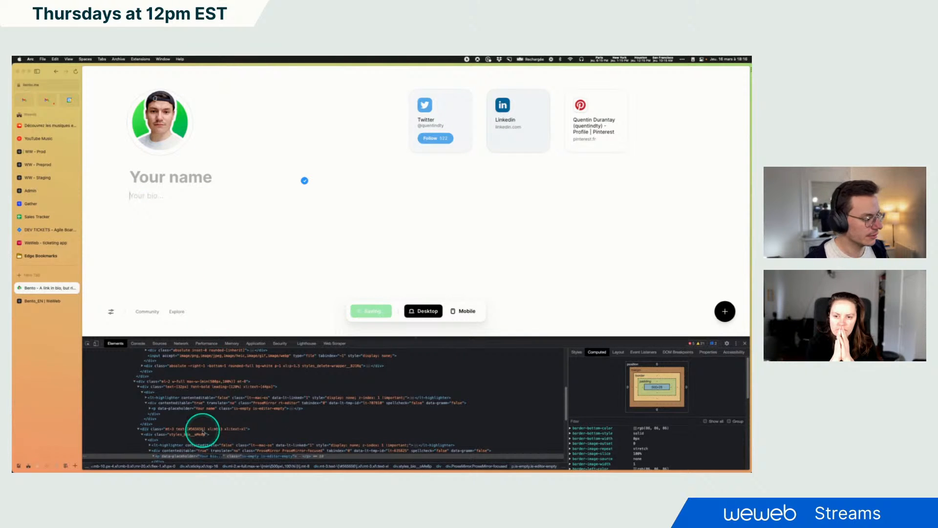
# Check the reference bio field's margin, then set the Description input's top margin to 12 px
pyautogui.scroll(-2, 198, 432)
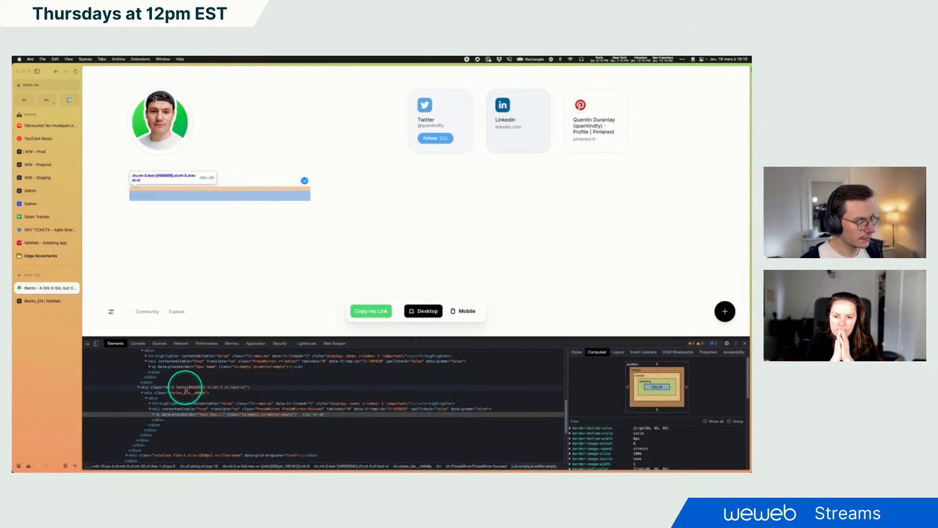
pyautogui.click(186, 388)
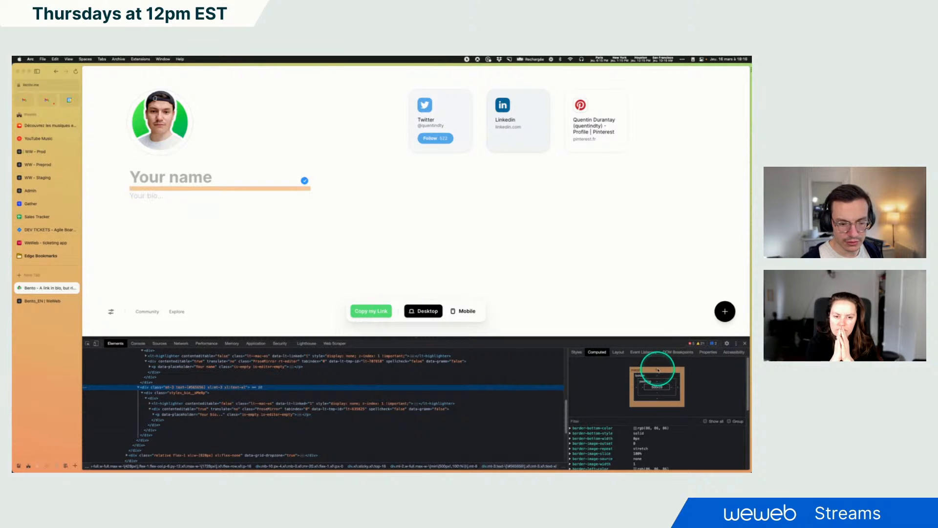
pyautogui.click(44, 301)
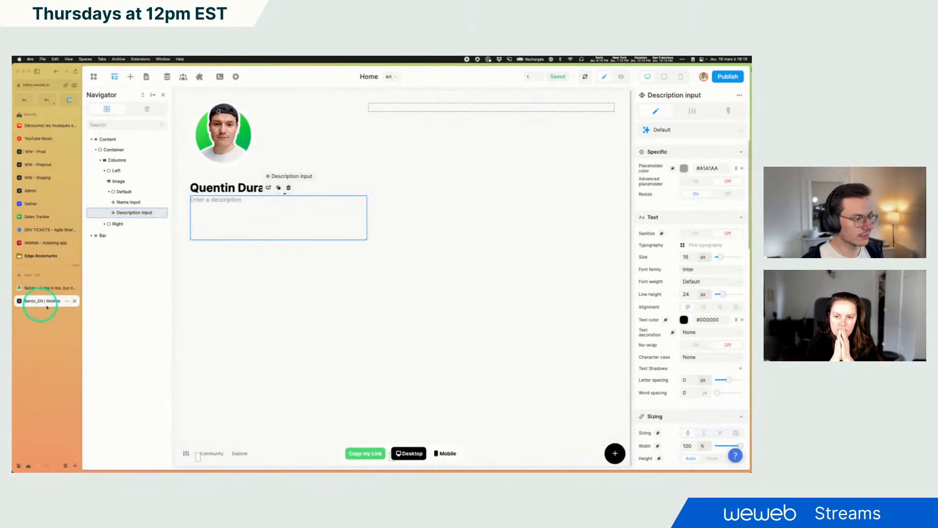
pyautogui.scroll(-2, 702, 368)
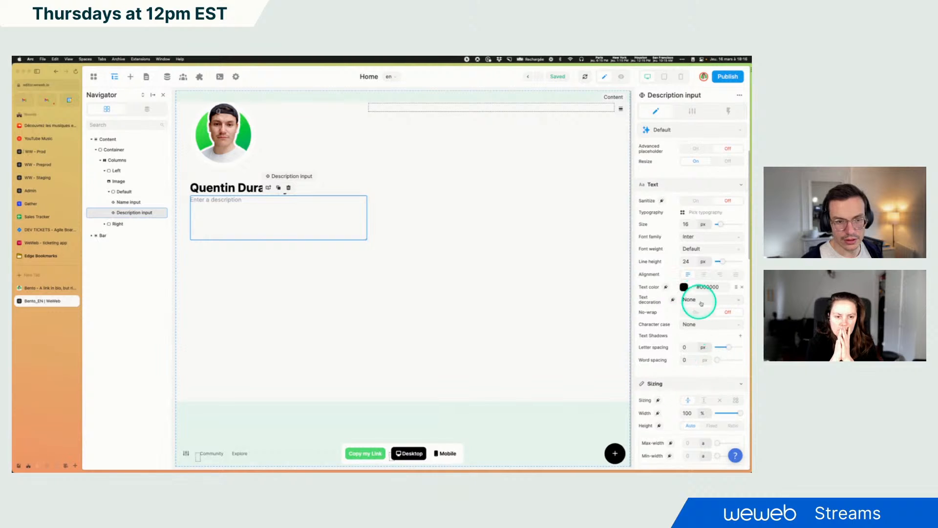
pyautogui.scroll(-8, 702, 303)
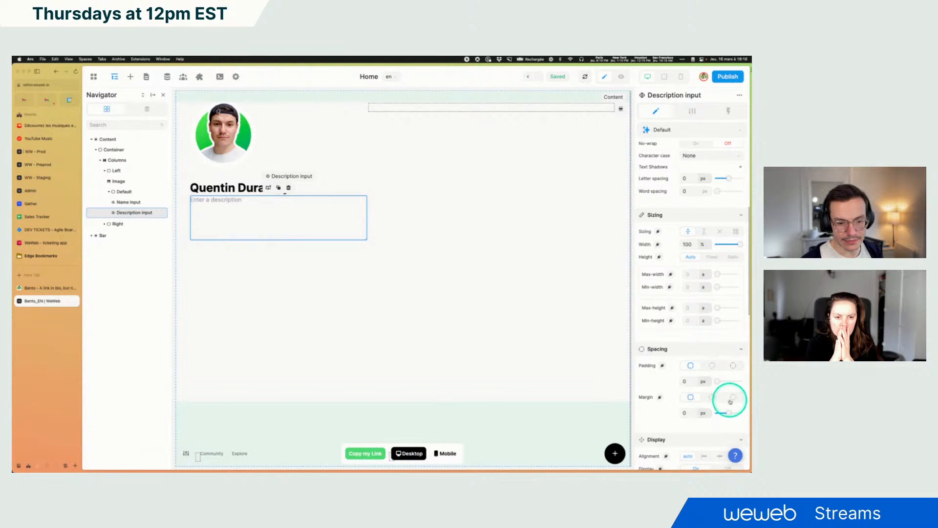
pyautogui.click(730, 400)
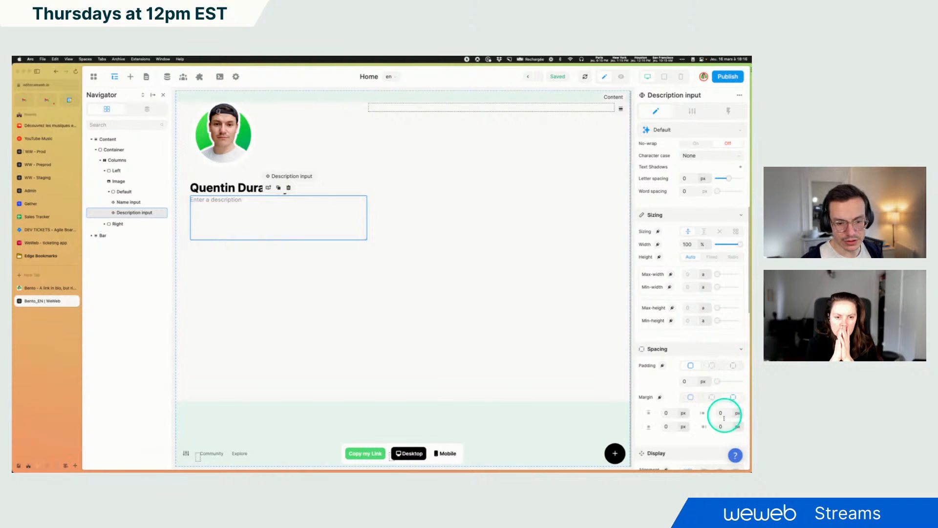
pyautogui.click(665, 413)
pyautogui.write('12')
pyautogui.click(495, 289)
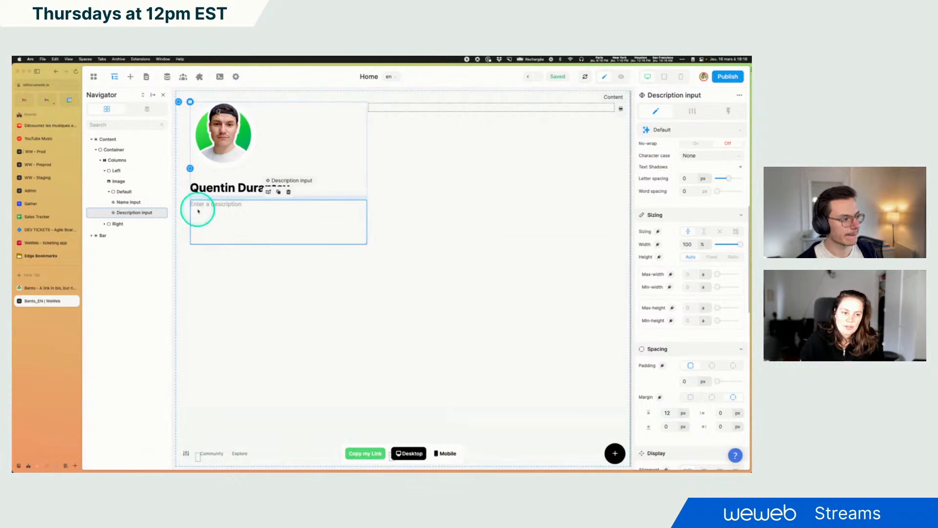
# Set the Description input's placeholder color to the light grey rgb(191, 191, 191)
pyautogui.click(42, 291)
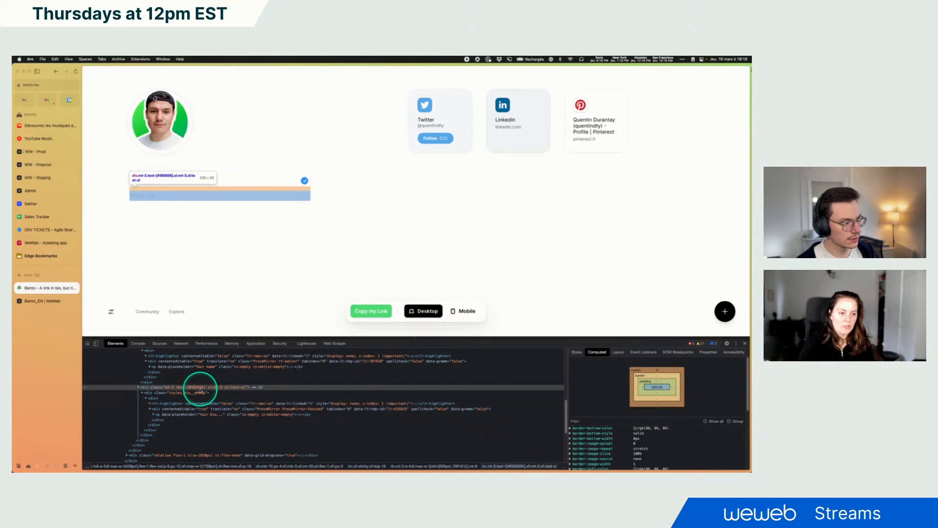
pyautogui.click(35, 299)
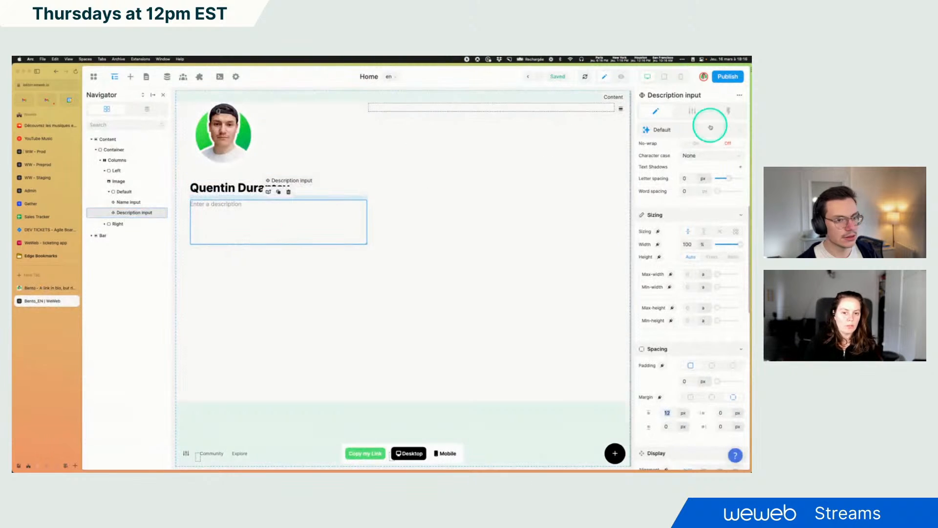
pyautogui.scroll(5, 682, 226)
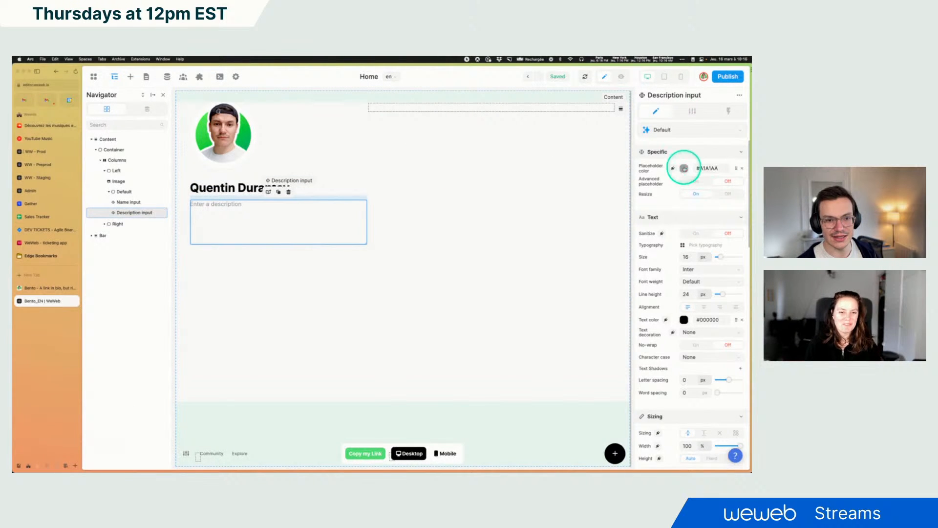
pyautogui.click(685, 169)
pyautogui.click(582, 210)
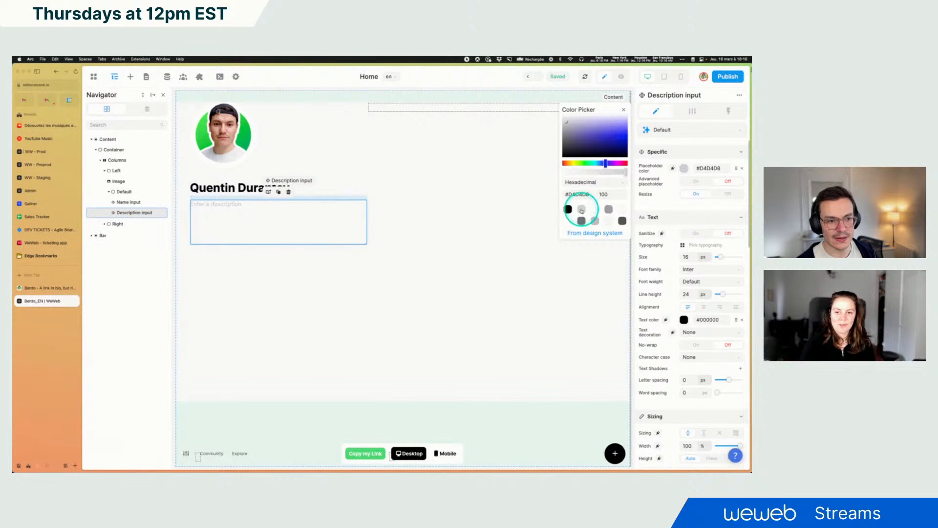
pyautogui.click(595, 221)
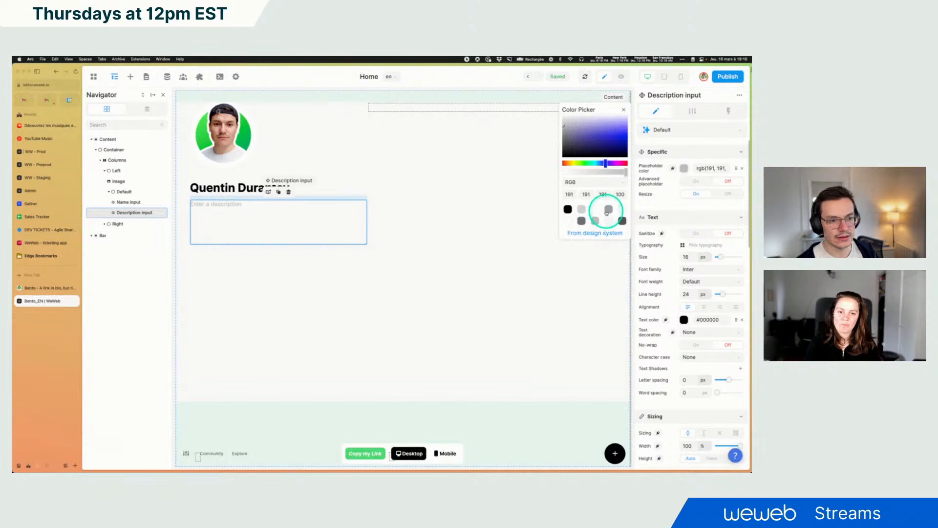
pyautogui.click(608, 210)
pyautogui.click(609, 223)
pyautogui.click(622, 210)
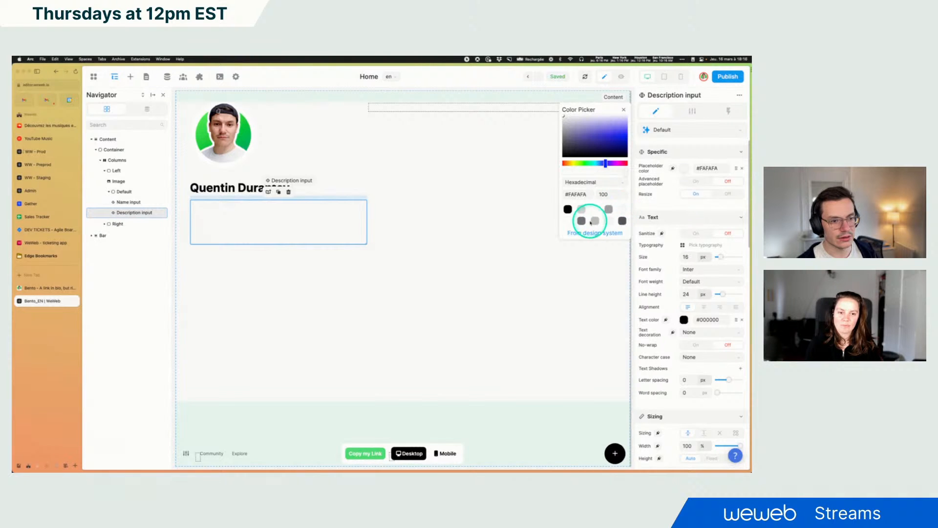
pyautogui.click(595, 222)
pyautogui.click(581, 210)
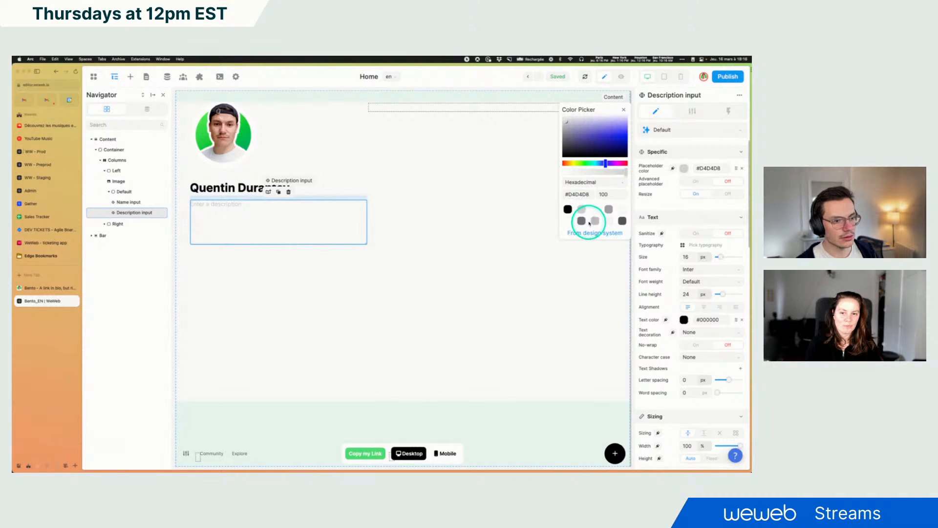
pyautogui.click(595, 222)
pyautogui.click(583, 222)
pyautogui.click(595, 223)
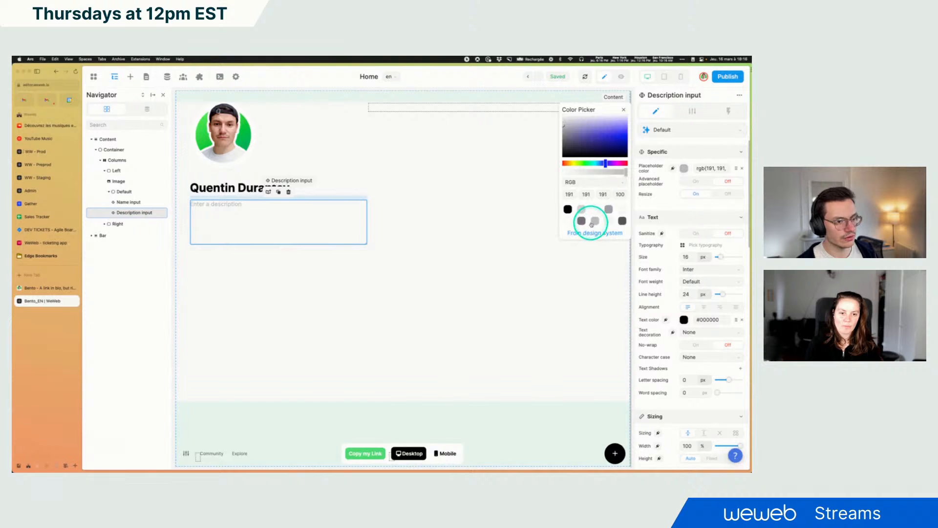
pyautogui.click(582, 222)
pyautogui.click(595, 222)
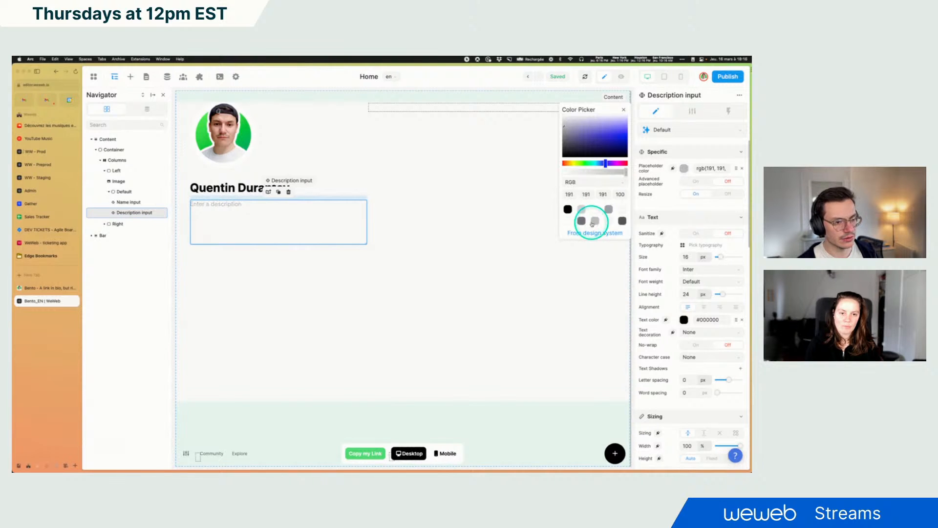
pyautogui.click(623, 111)
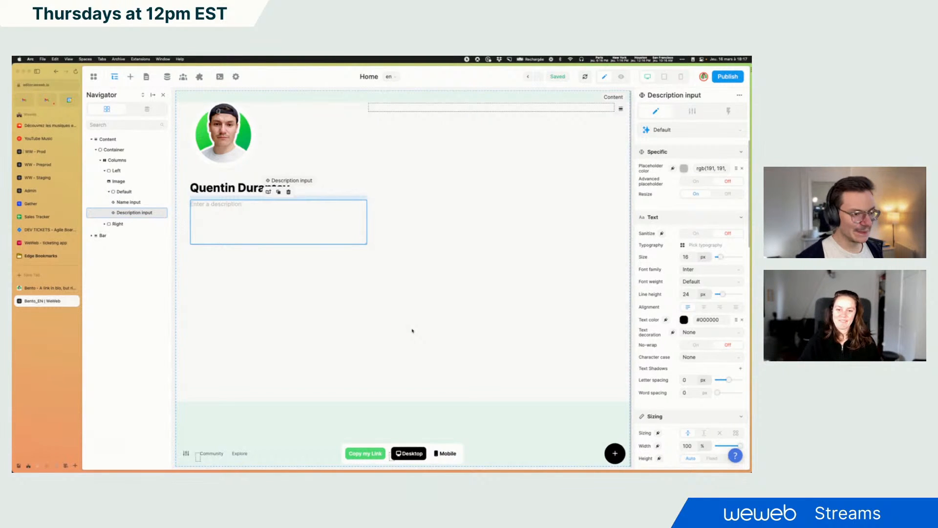
# Look up the reference bio's font in the developer tools and set the Description input's font size to 20 px
pyautogui.click(40, 289)
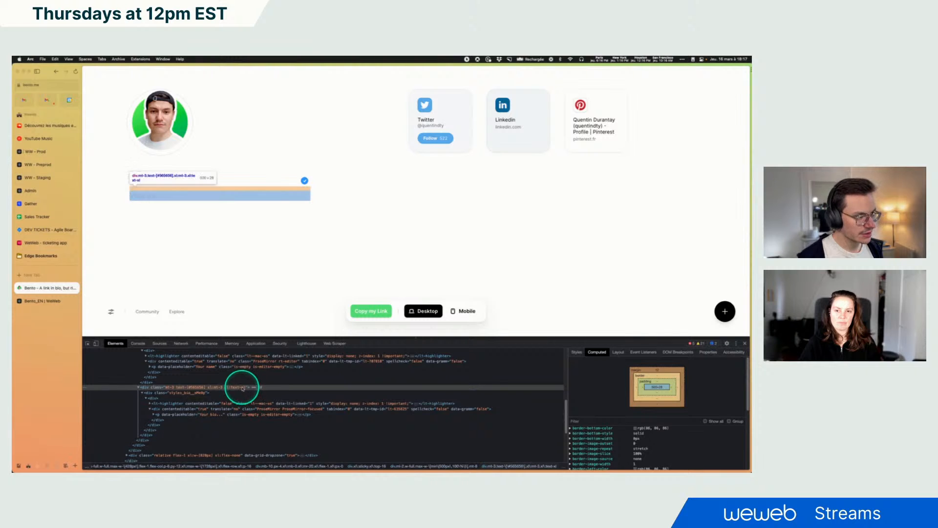
pyautogui.scroll(-1, 596, 418)
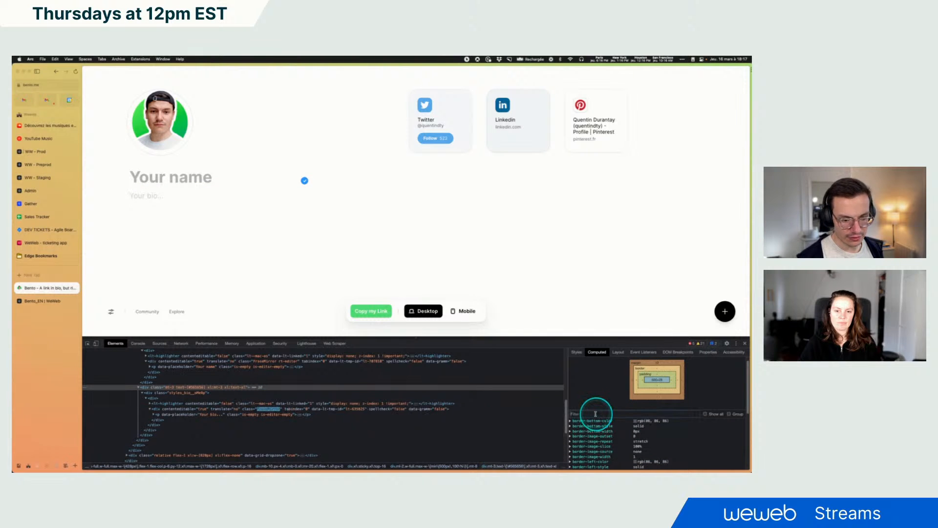
pyautogui.write('font')
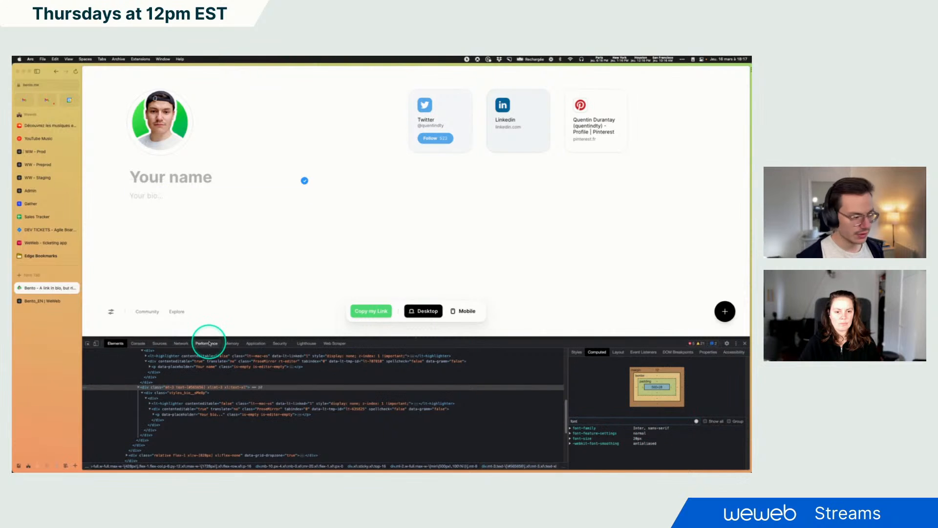
pyautogui.click(28, 303)
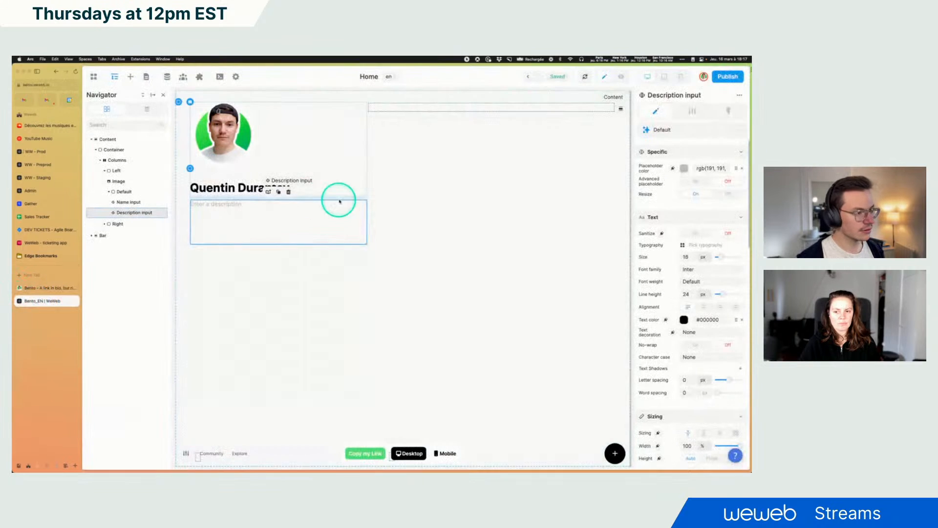
pyautogui.doubleClick(687, 257)
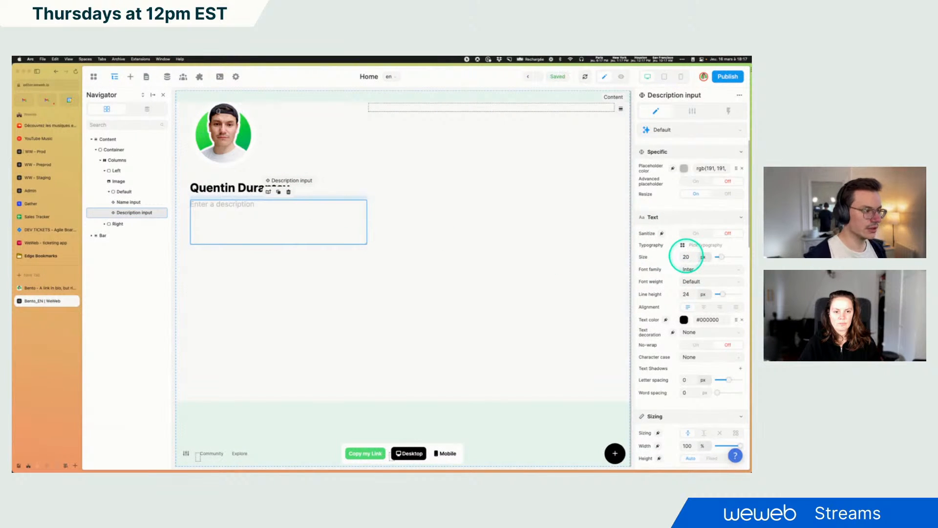
pyautogui.click(416, 239)
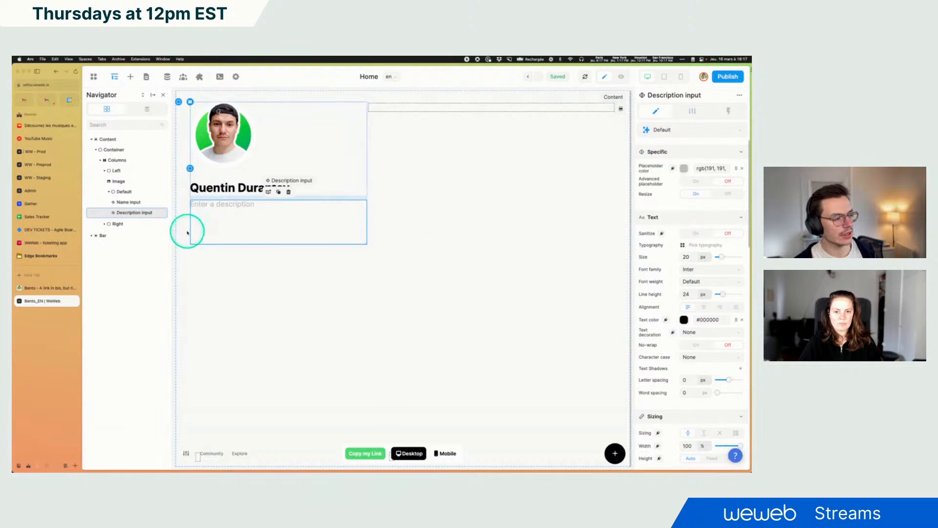
# Preview the page and enter test text in the description fields of both the app and the reference page
pyautogui.click(621, 76)
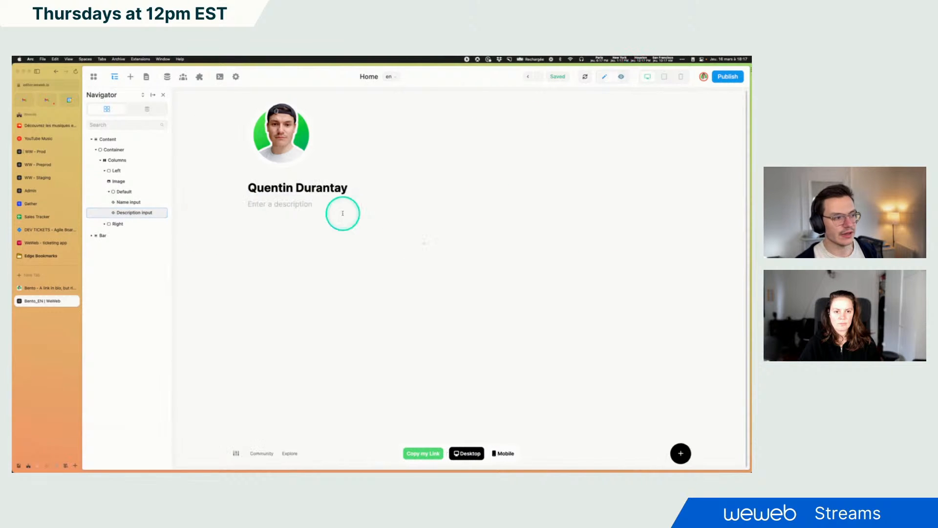
pyautogui.click(269, 205)
pyautogui.click(34, 288)
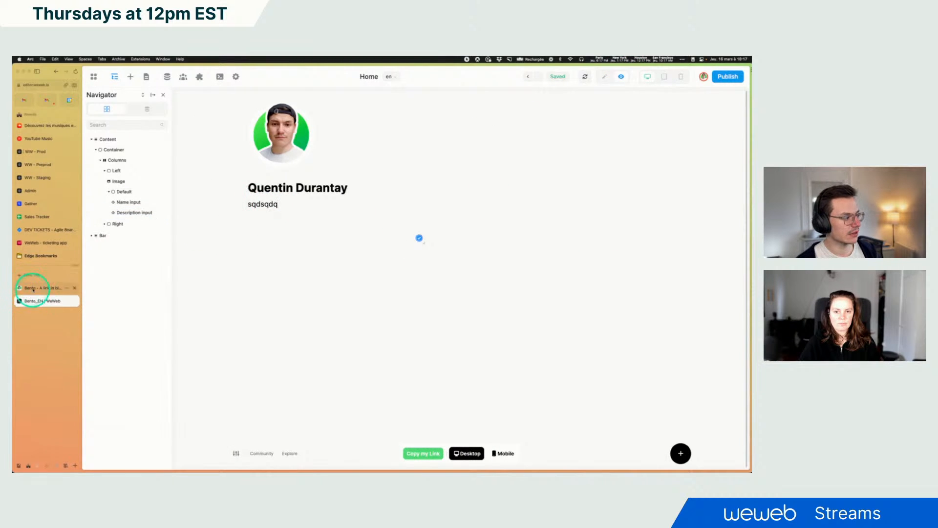
pyautogui.write('sqdsqdsqdsq')
# Enter a sample name in the reference page's name field and dismiss the spelling suggestion on the bio
pyautogui.click(138, 178)
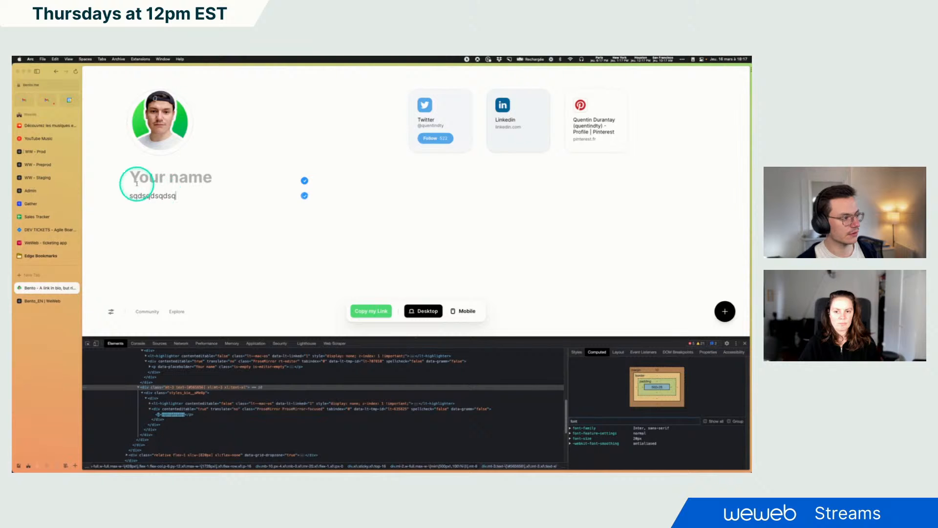
pyautogui.write('quentin durantay')
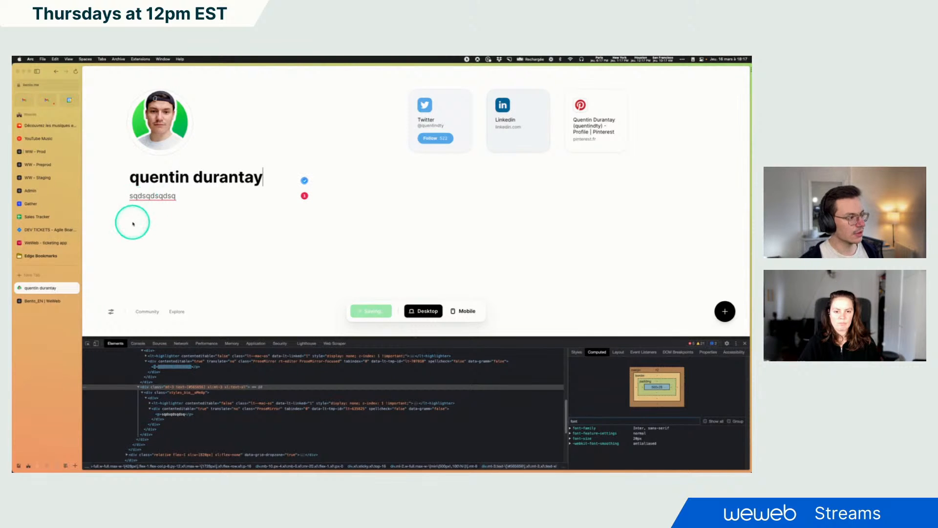
pyautogui.click(149, 196)
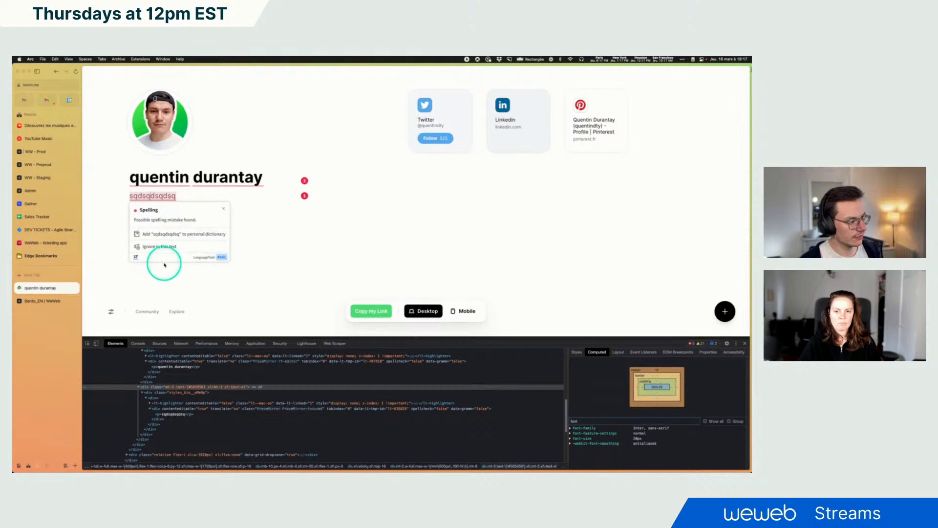
pyautogui.click(166, 247)
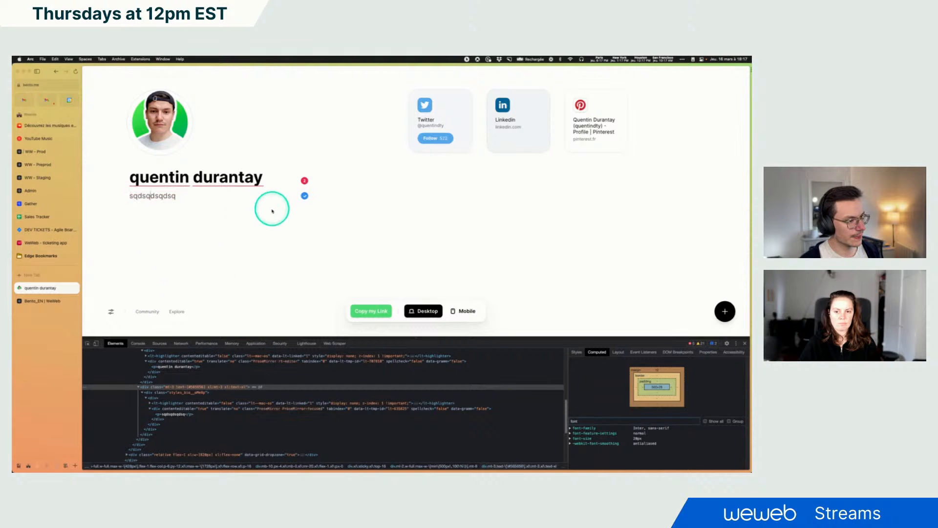
# Inspect the reference page's bio text and filter its computed styles for color
pyautogui.click(87, 344)
pyautogui.click(161, 197)
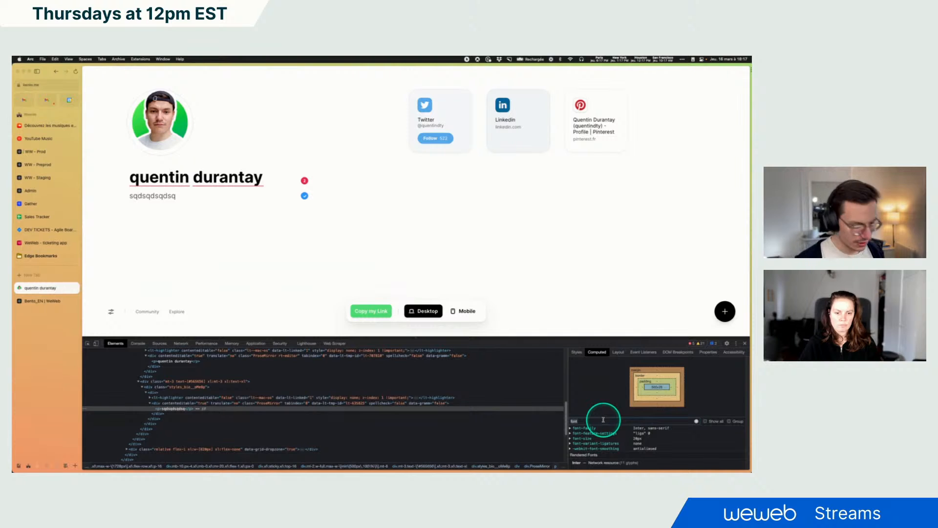
pyautogui.press('BackSpace')
pyautogui.press('BackSpace')
pyautogui.press('BackSpace')
pyautogui.press('BackSpace')
pyautogui.write('color')
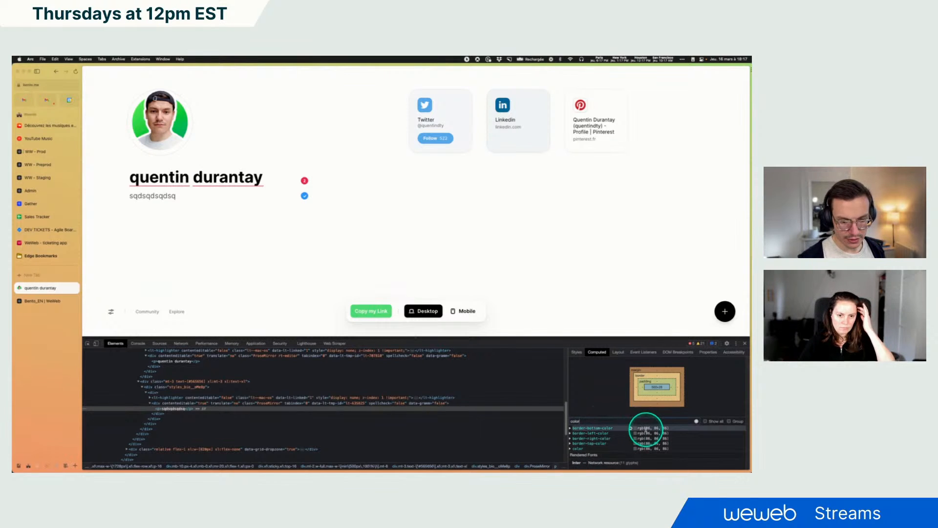
# Try setting the Description input's placeholder color red channel to 86, and undo it
pyautogui.click(48, 300)
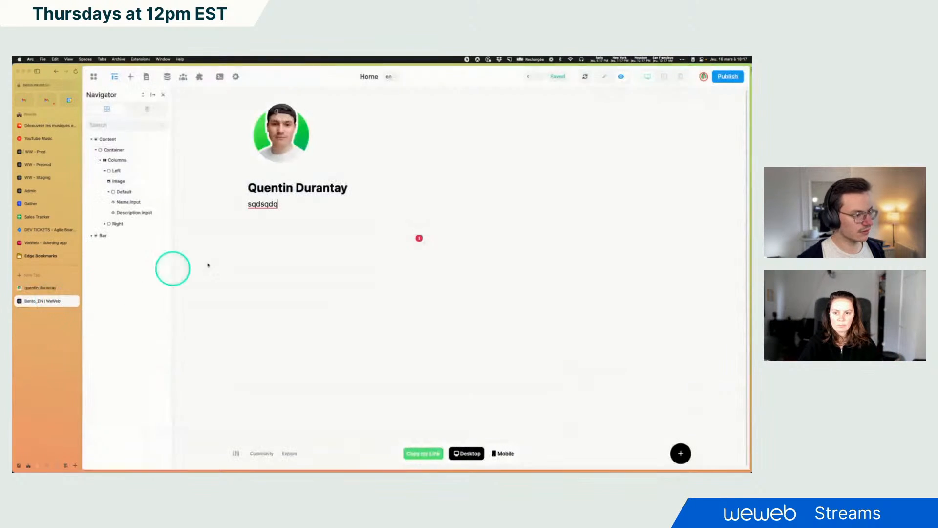
pyautogui.click(605, 79)
pyautogui.click(217, 204)
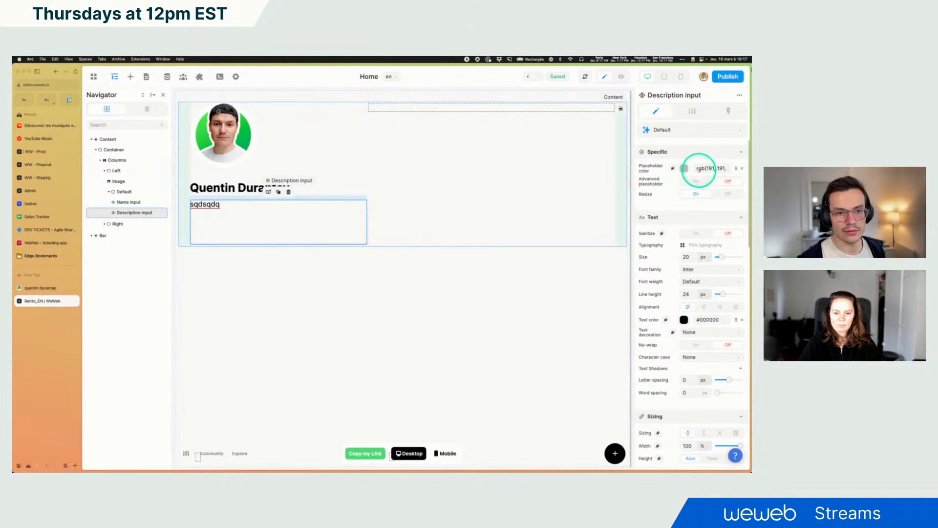
pyautogui.click(683, 169)
pyautogui.click(570, 194)
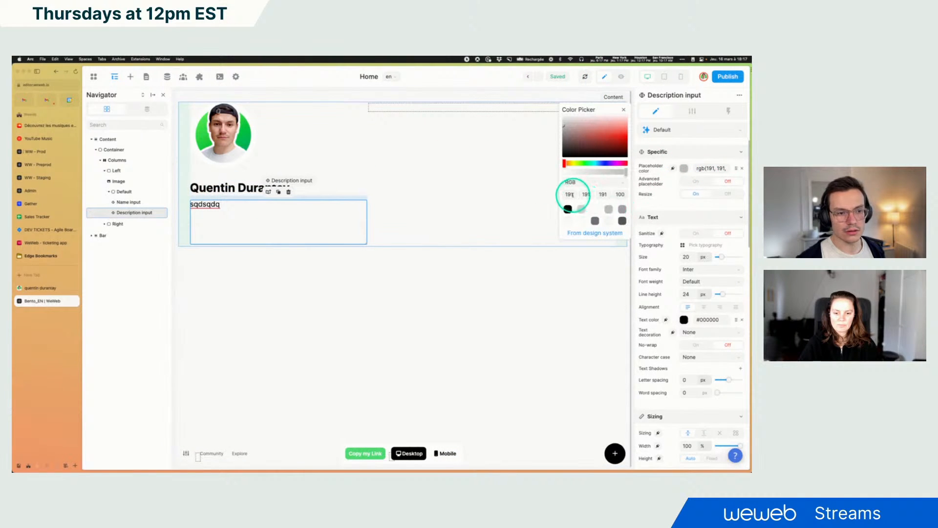
pyautogui.write('86')
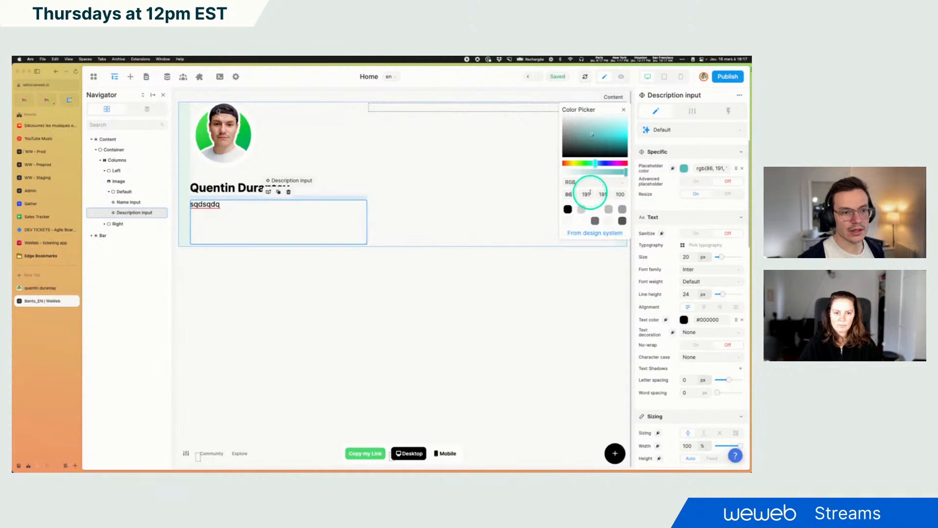
pyautogui.press('super+z')
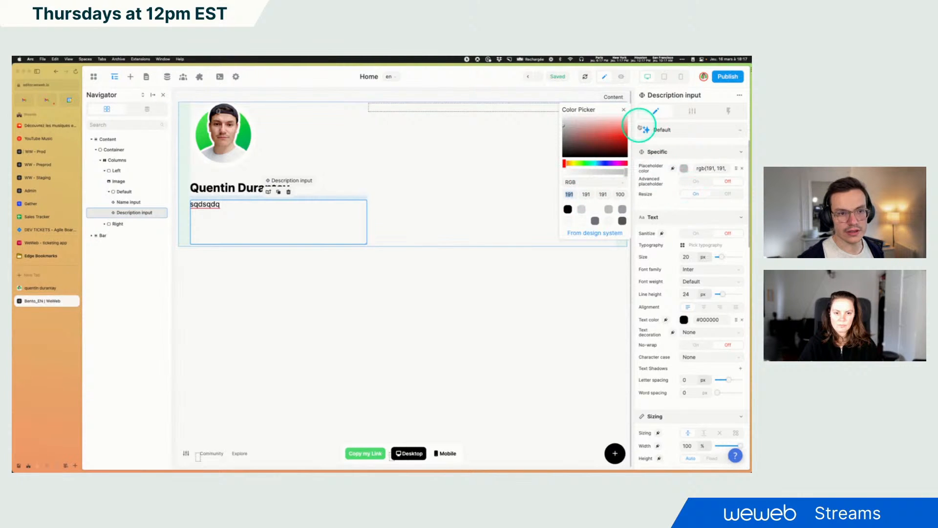
pyautogui.click(626, 111)
# Set the Description input's text color to RGB 86, 86, 86
pyautogui.click(684, 320)
pyautogui.click(574, 194)
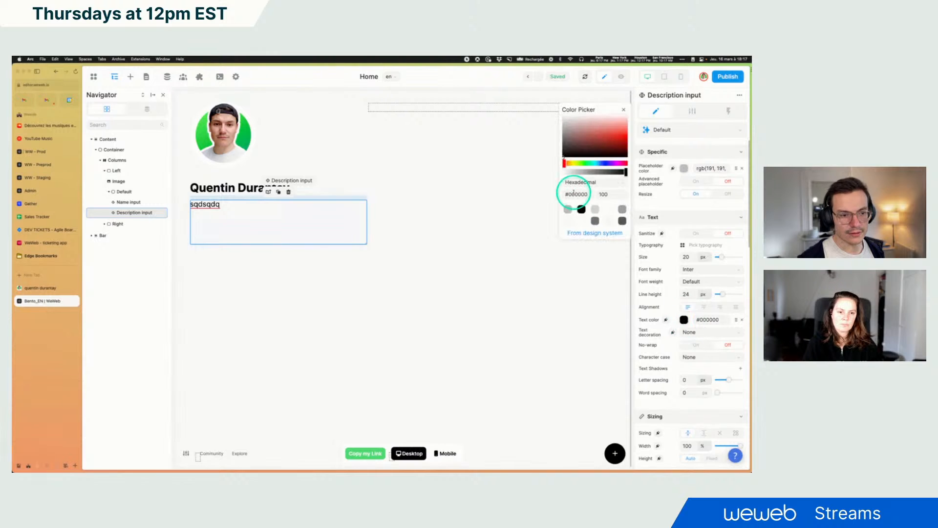
pyautogui.click(581, 182)
pyautogui.click(581, 203)
pyautogui.click(571, 193)
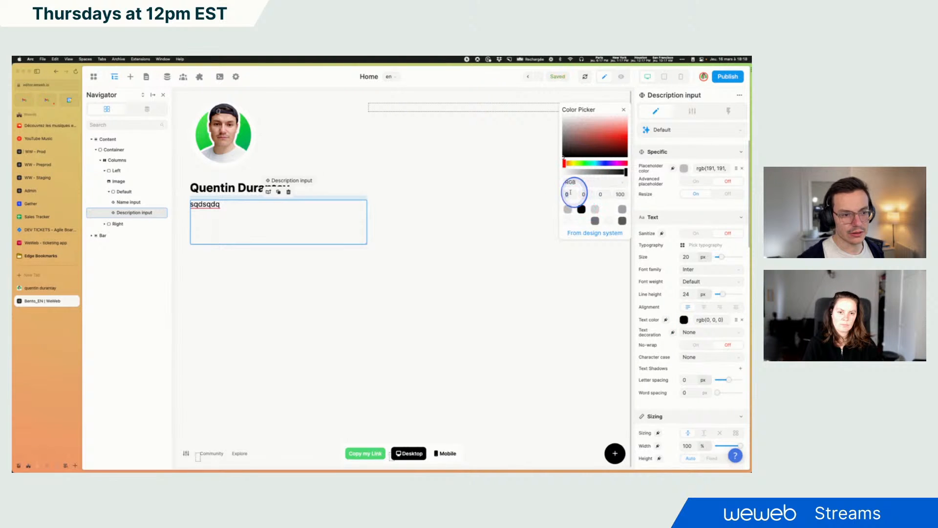
pyautogui.write('86')
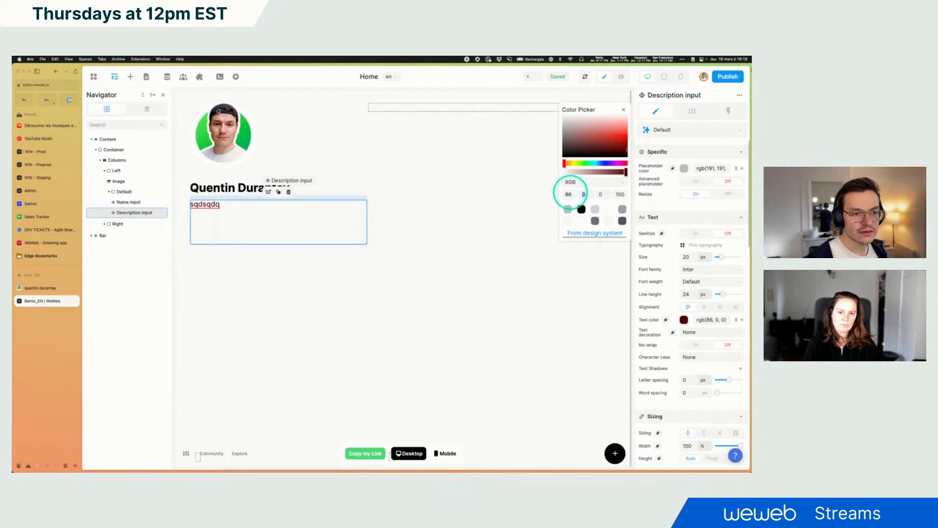
pyautogui.press('Tab')
pyautogui.write('86')
pyautogui.press('Tab')
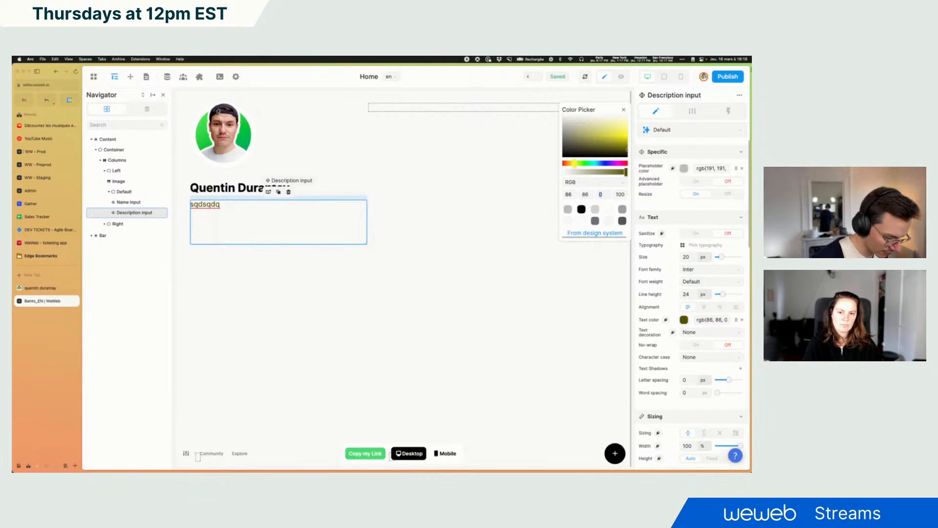
pyautogui.write('86')
pyautogui.click(624, 111)
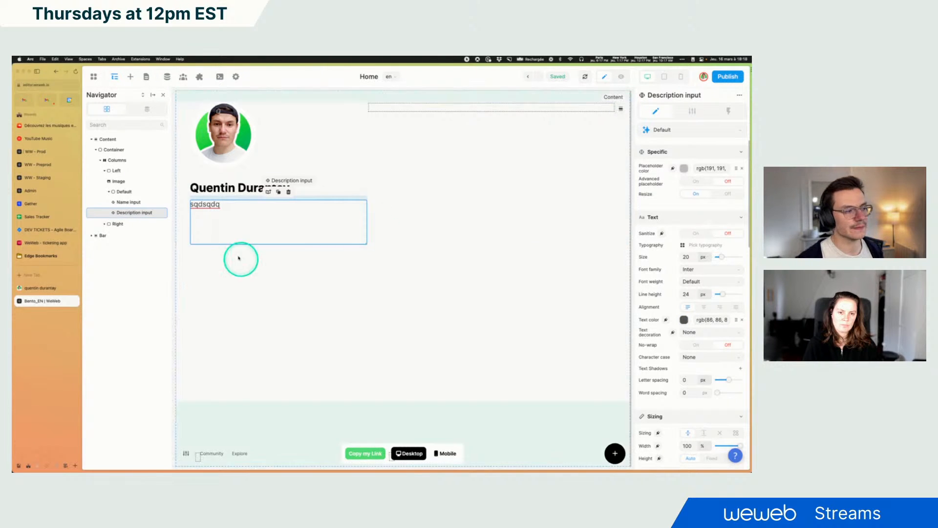
# Fill the reference page's bio with long test text until it reaches the character limit
pyautogui.click(42, 287)
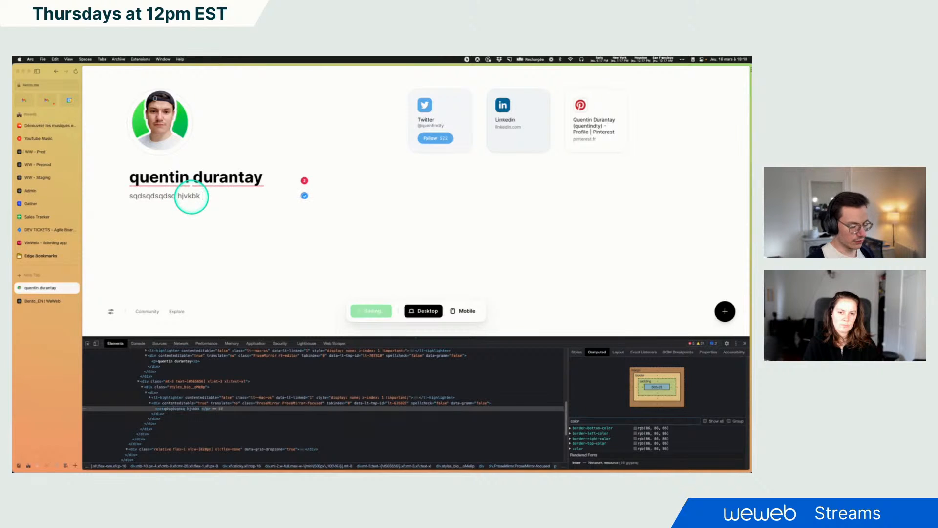
pyautogui.write('ddsfdsqfsdqfdsqfdsqfdsfdsfqdsfdsfdsqf')
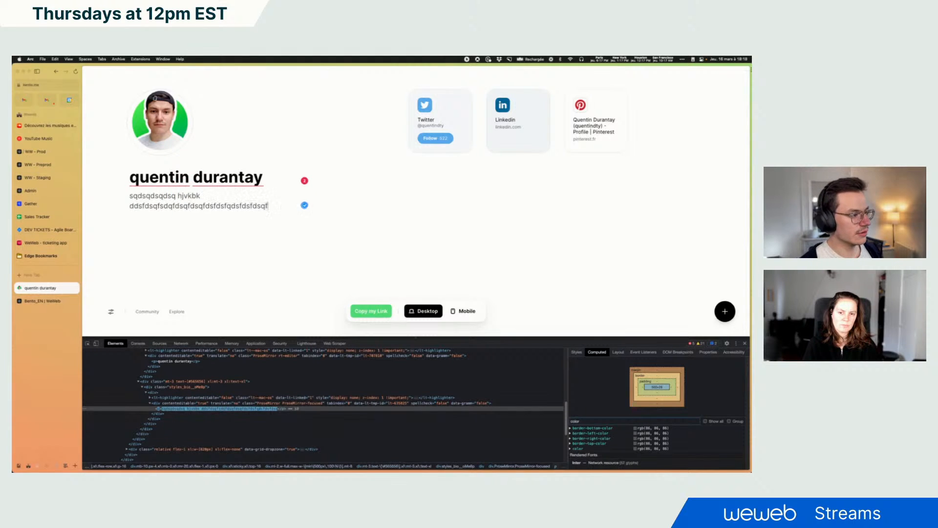
pyautogui.write('dsqfdsqfds')
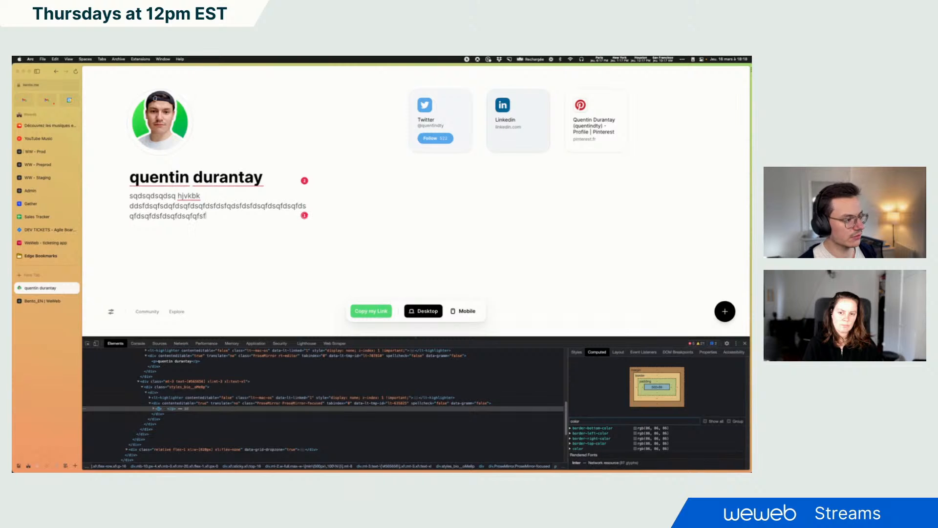
pyautogui.write('qfdsqfdsfdsqfdsqfqfsfsqfsqfdsfdsfdsqfdsqfsdqfsdqfdsqfdsqf')
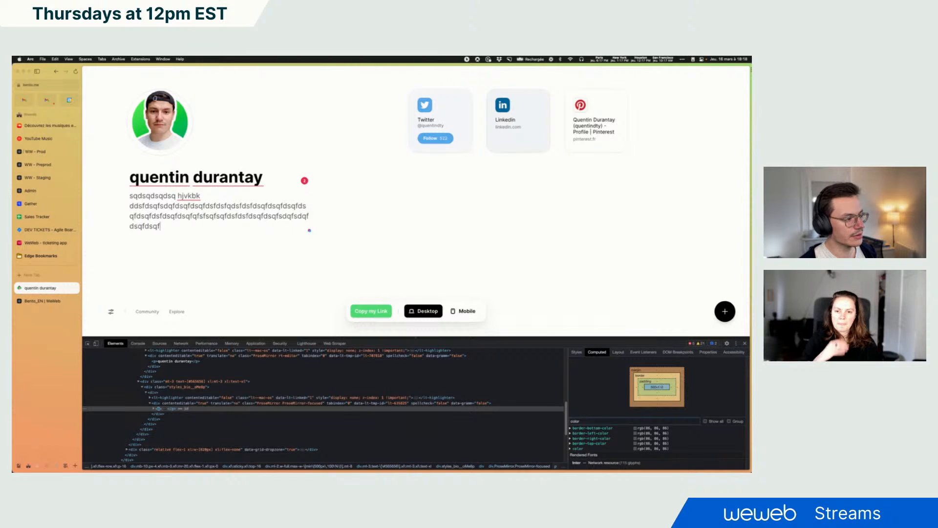
pyautogui.write('fdfsqdfdsvfkjsgfjhskdqgfjhksqgfjhsgfjhksgfjh')
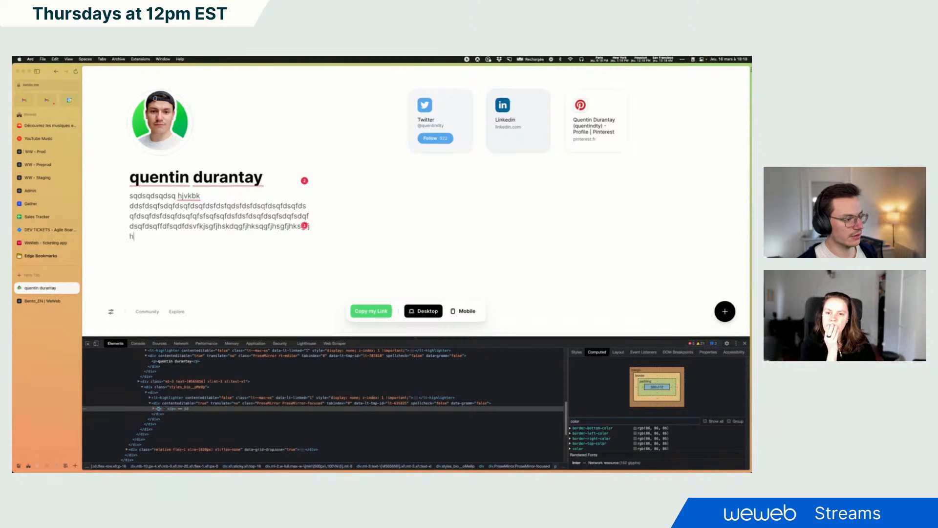
pyautogui.write('sdgfjkshdgfjhdsgfjhsdgfjhksdgfjhsdgfjhksdgfjhkdsgfjhksdqgfjhksgf')
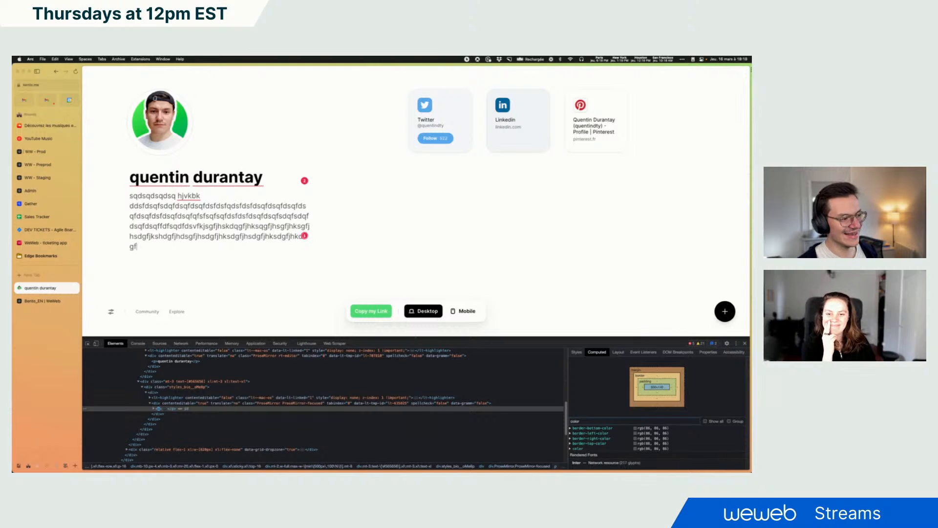
pyautogui.write('fgdsjhfgdsjhfgdsqjh')
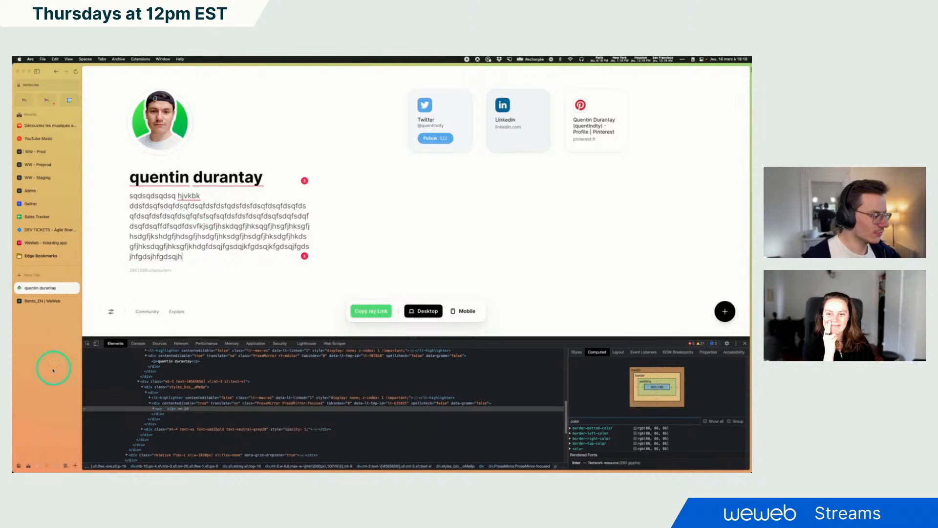
# Inspect the character counter element below the reference page's bio
pyautogui.click(87, 344)
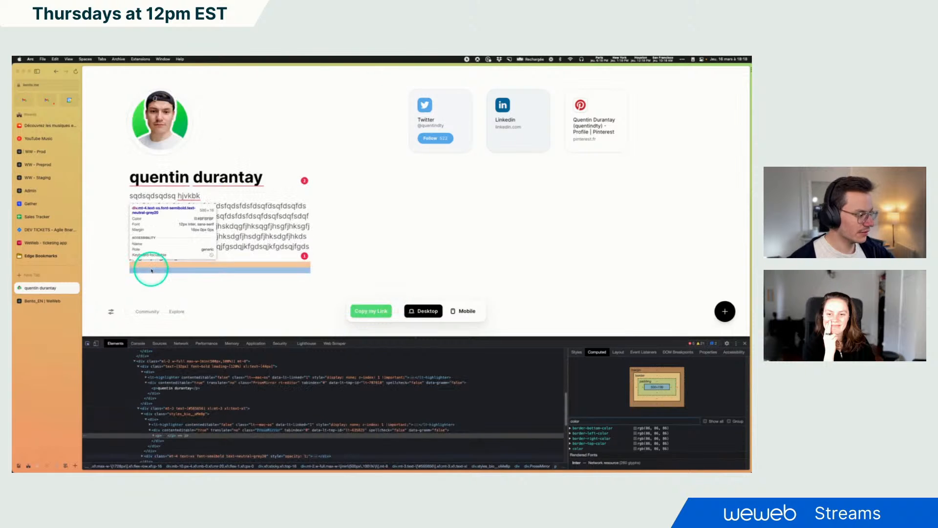
pyautogui.click(151, 266)
pyautogui.scroll(-2, 240, 434)
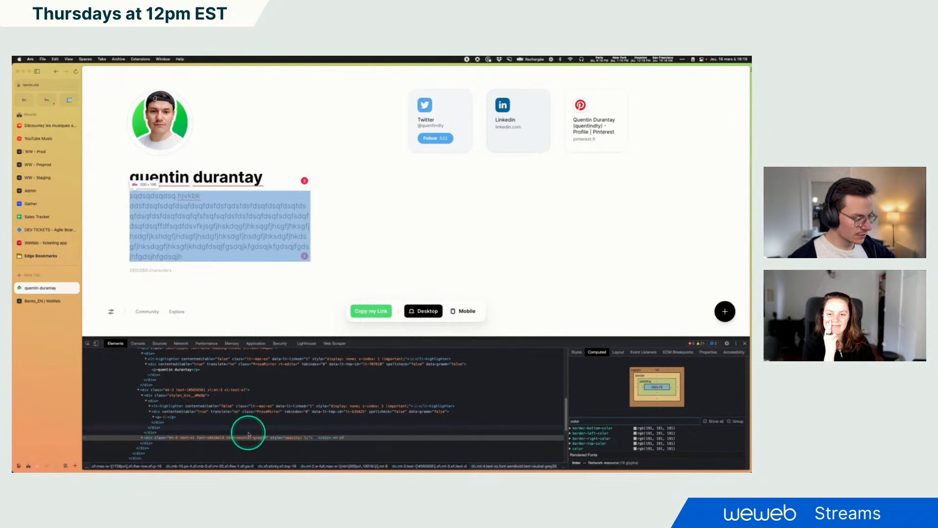
# Add a Text element below the Description input and name it Max number of characters alert
pyautogui.click(51, 288)
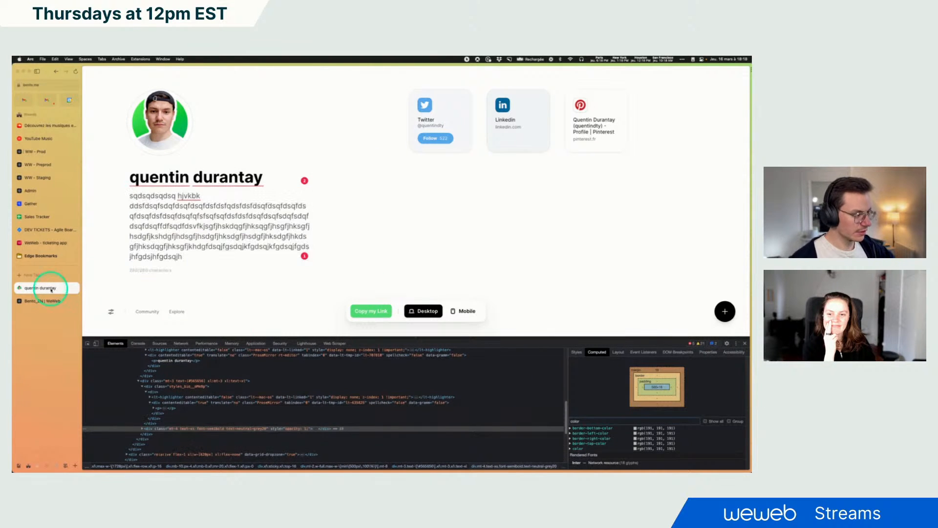
pyautogui.click(39, 299)
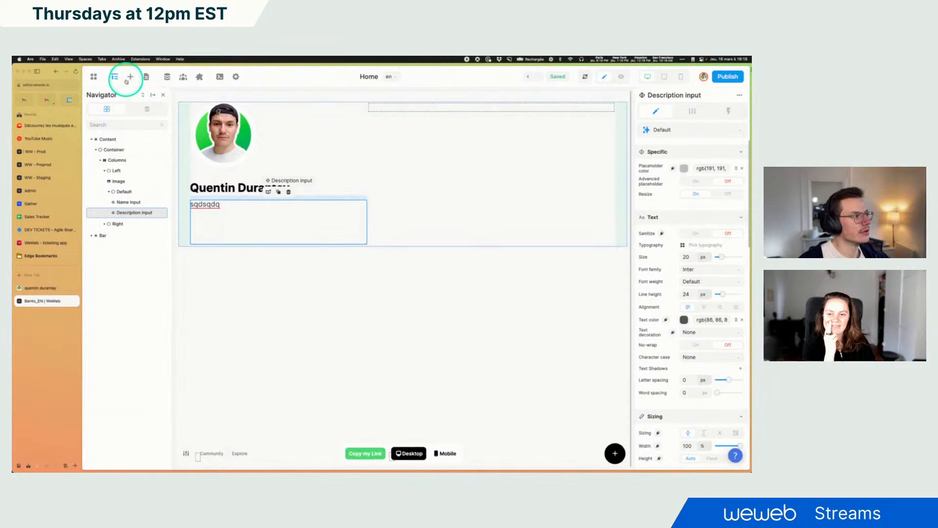
pyautogui.click(130, 77)
pyautogui.click(105, 109)
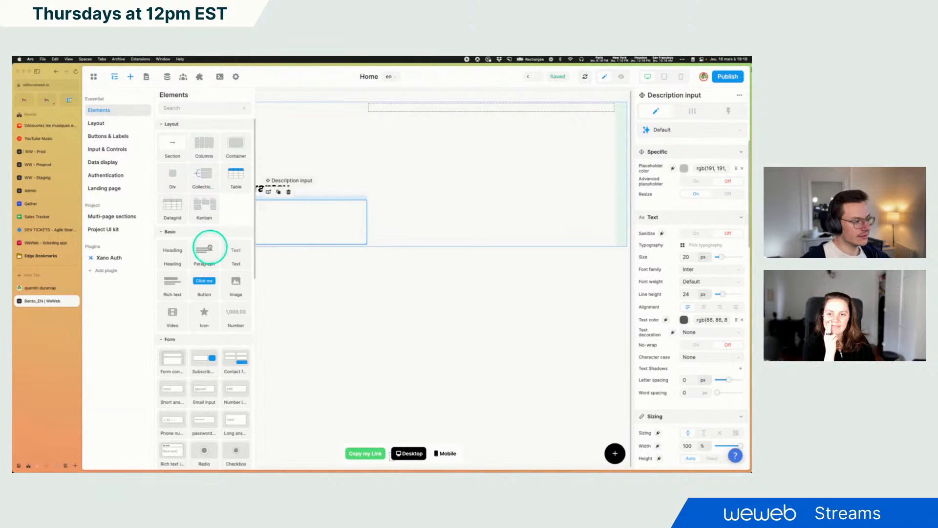
pyautogui.moveTo(226, 263); pyautogui.dragTo(126, 218)
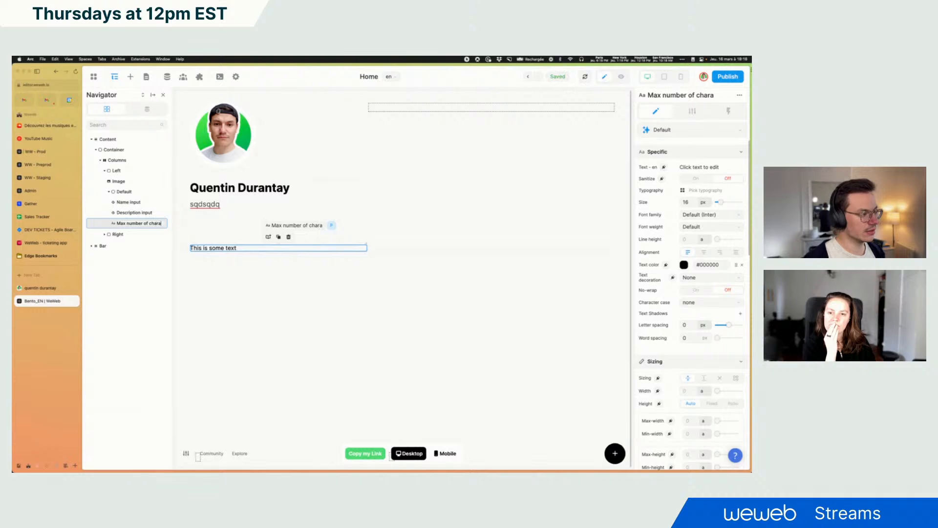
pyautogui.write('cy')
pyautogui.write('ters')
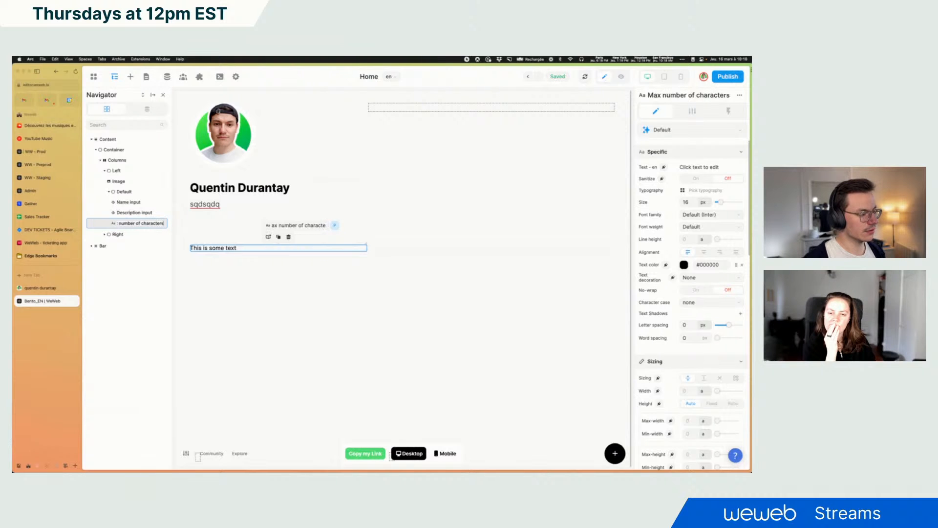
pyautogui.write(' ale')
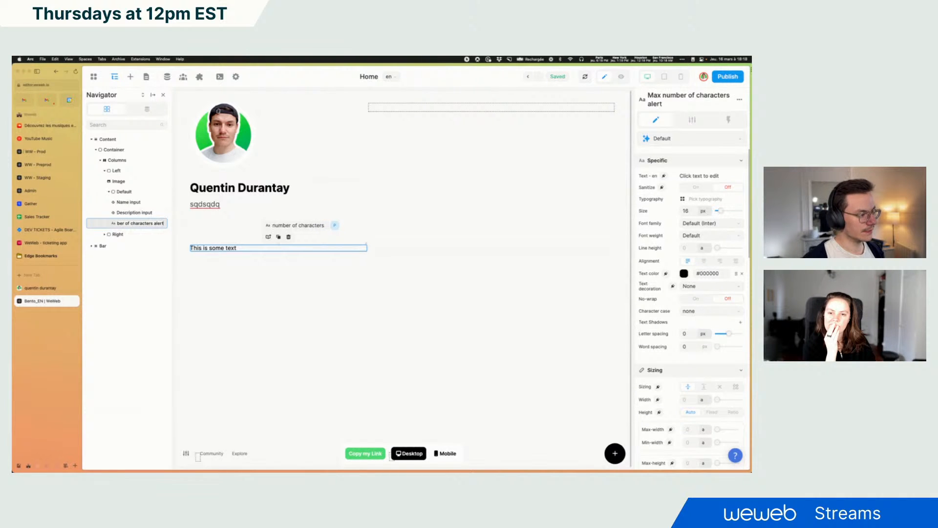
pyautogui.write('rt')
pyautogui.press('Return')
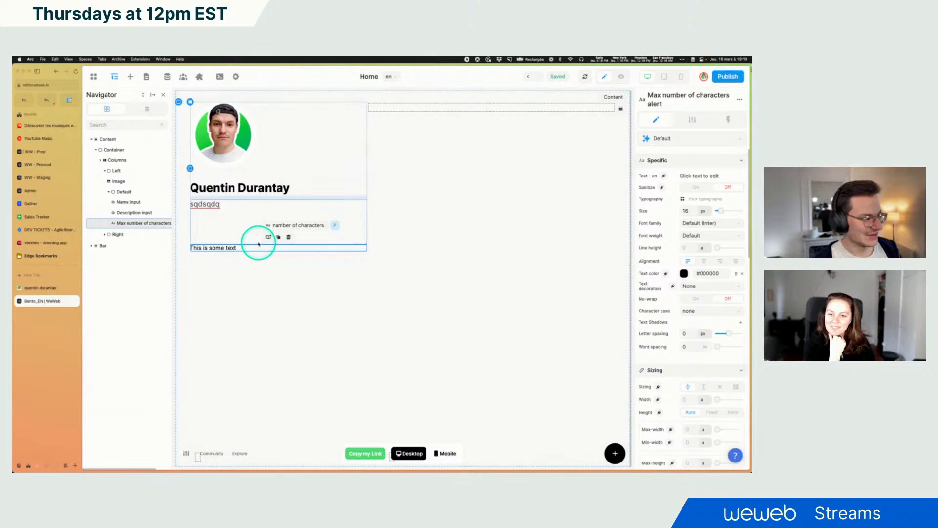
# Filter the reference counter's computed styles for font properties
pyautogui.click(35, 287)
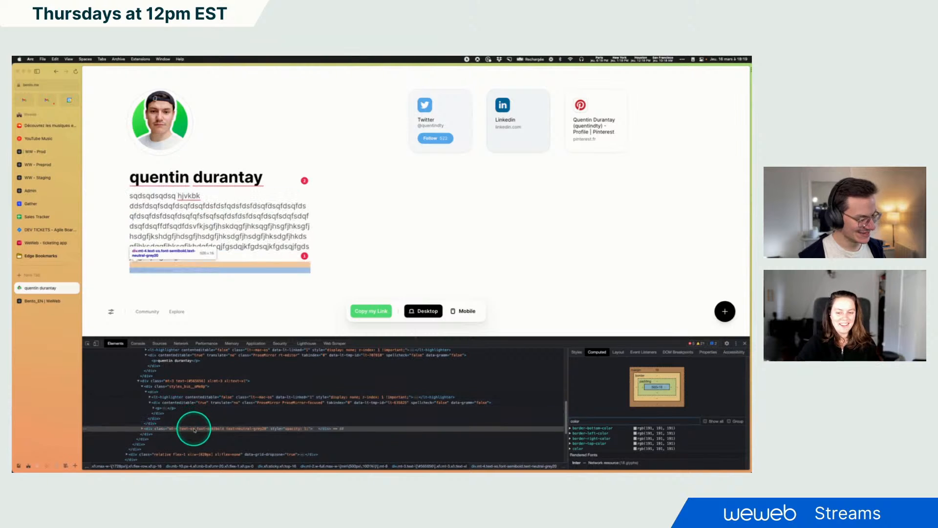
pyautogui.click(574, 420)
pyautogui.write('fon')
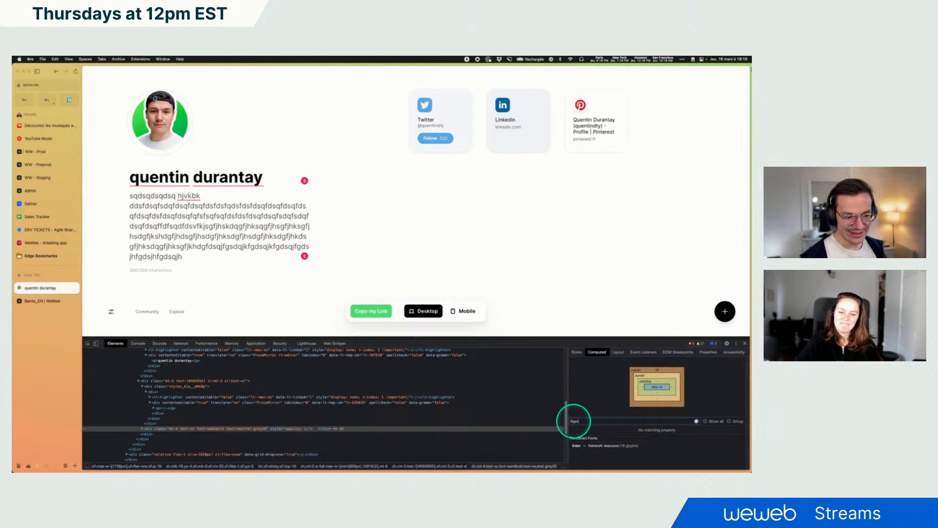
pyautogui.press('BackSpace')
pyautogui.press('BackSpace')
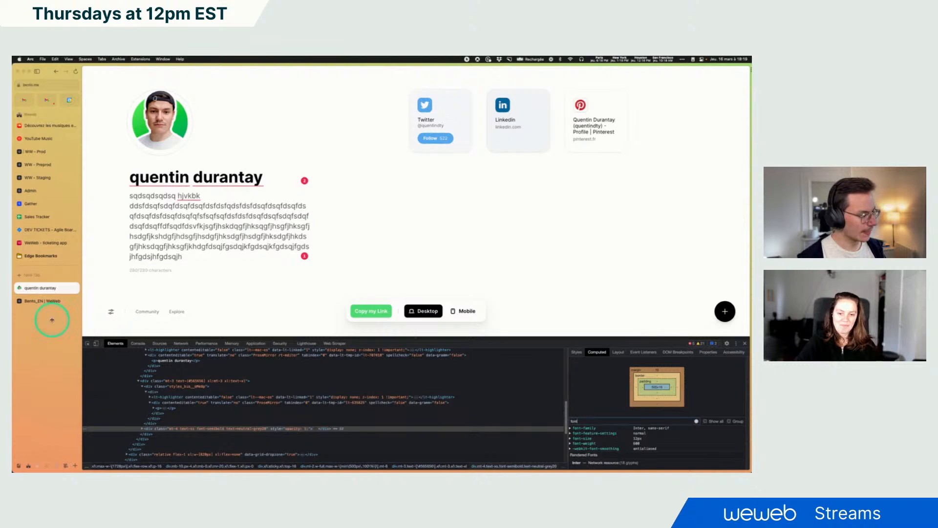
pyautogui.click(25, 300)
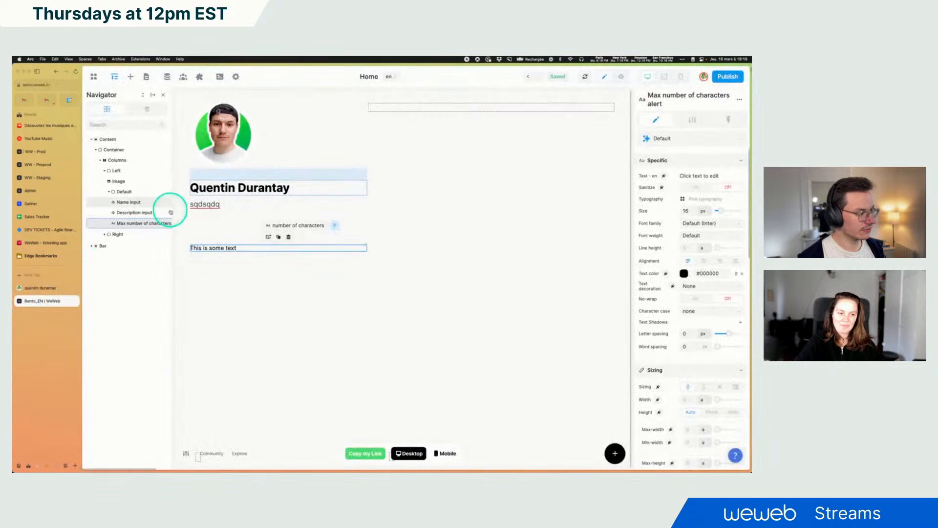
# Set the new text element's content to 280/280 characters
pyautogui.doubleClick(225, 248)
pyautogui.write('28')
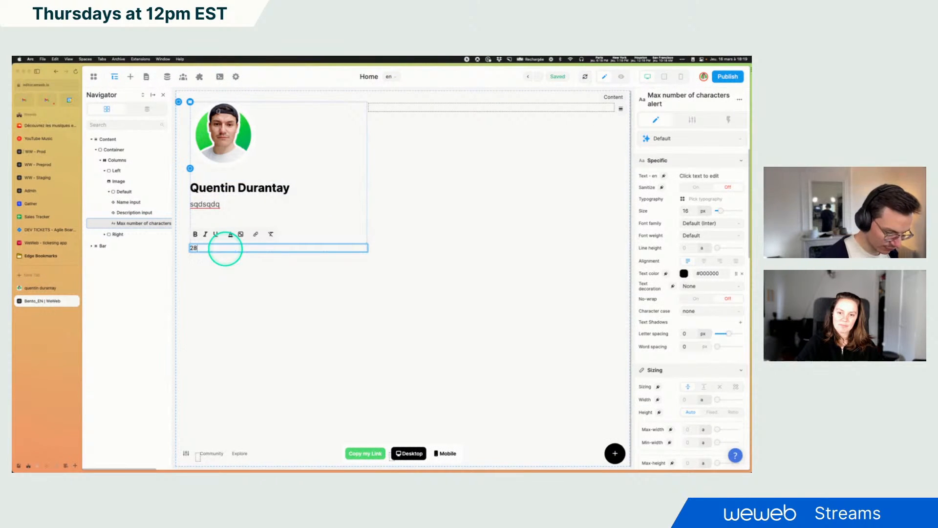
pyautogui.write('0/280 characters')
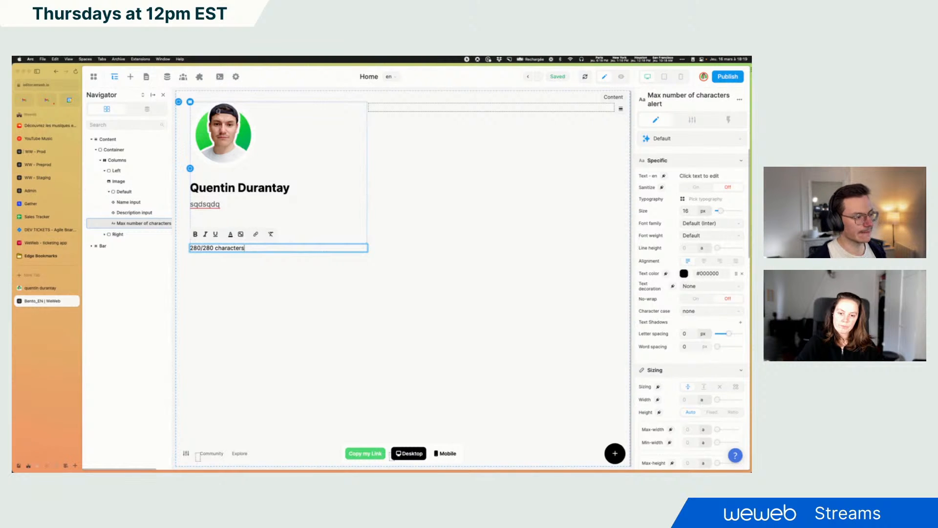
pyautogui.click(251, 270)
pyautogui.click(209, 251)
pyautogui.click(37, 288)
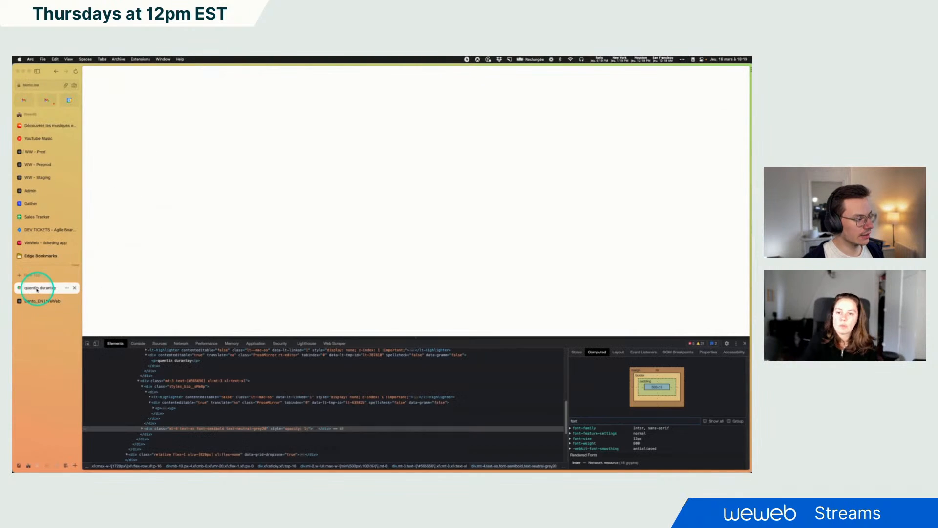
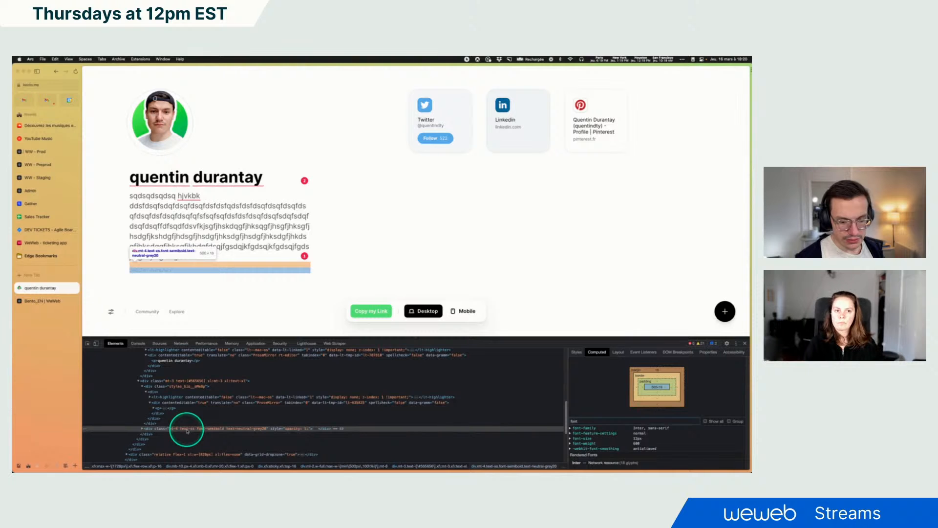
# Set the counter text's font size to 12 px and its font weight to 600 - Semi Bold
pyautogui.click(42, 301)
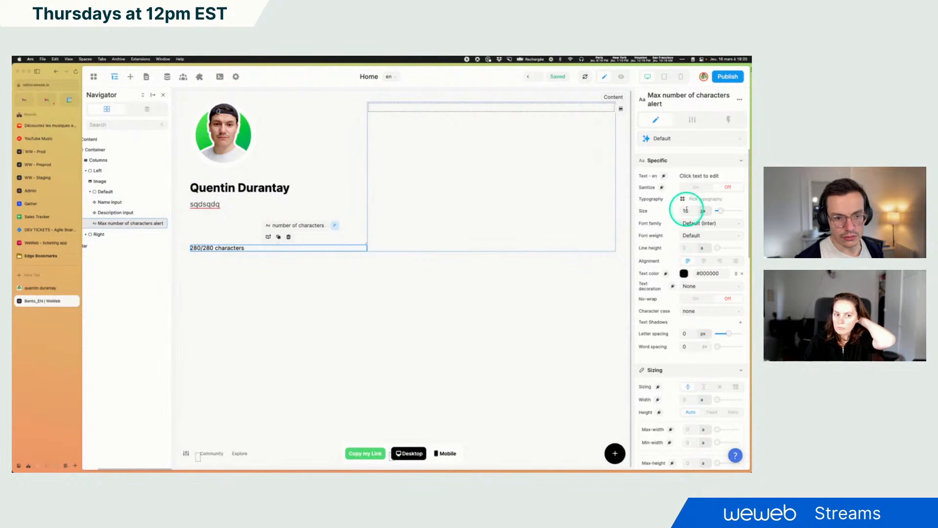
pyautogui.write('12')
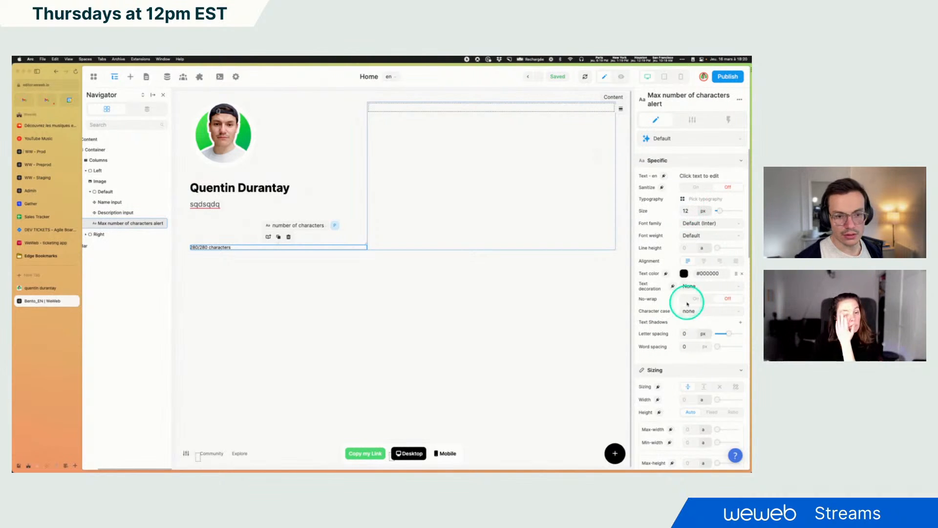
pyautogui.click(700, 236)
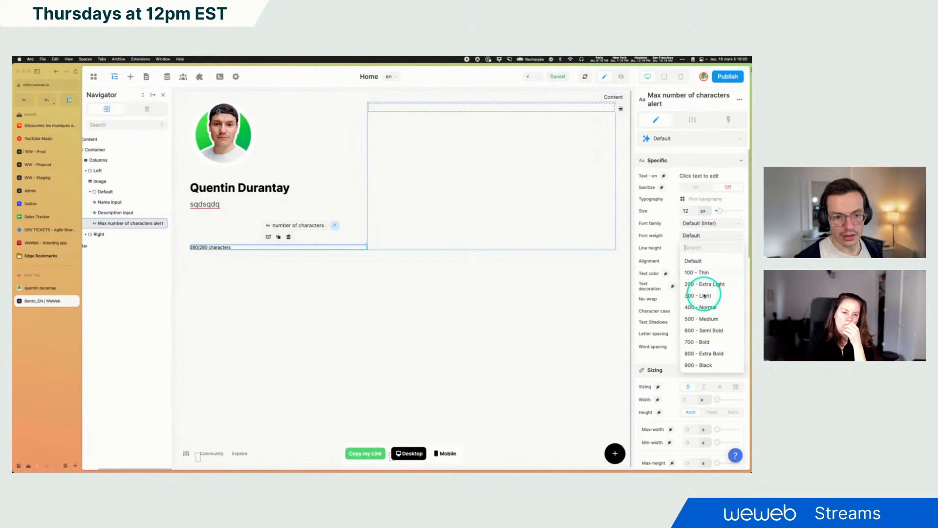
pyautogui.click(706, 332)
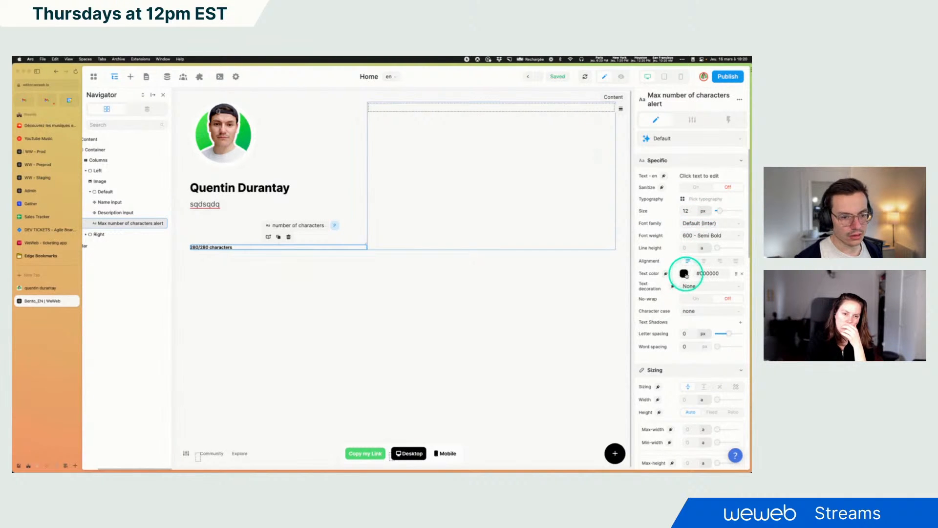
# Filter the reference counter's computed styles for color properties
pyautogui.click(38, 288)
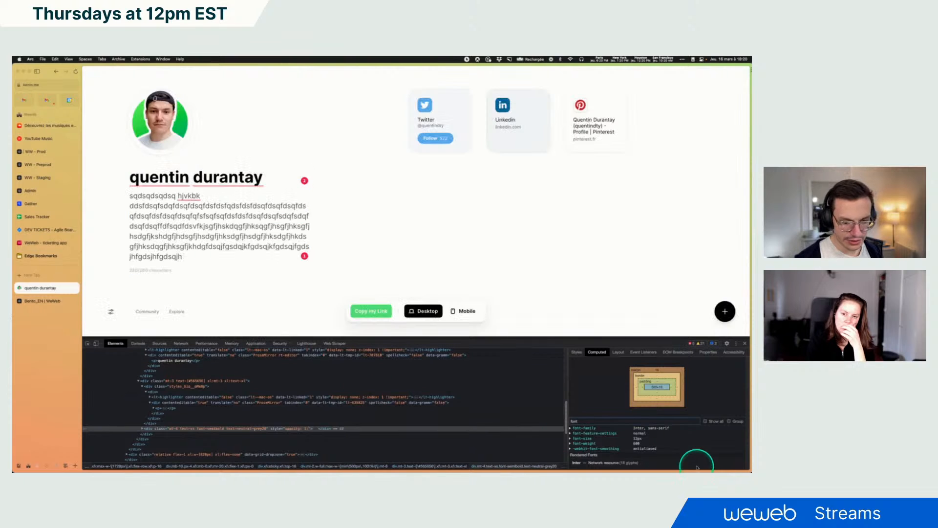
pyautogui.doubleClick(587, 423)
pyautogui.write('color')
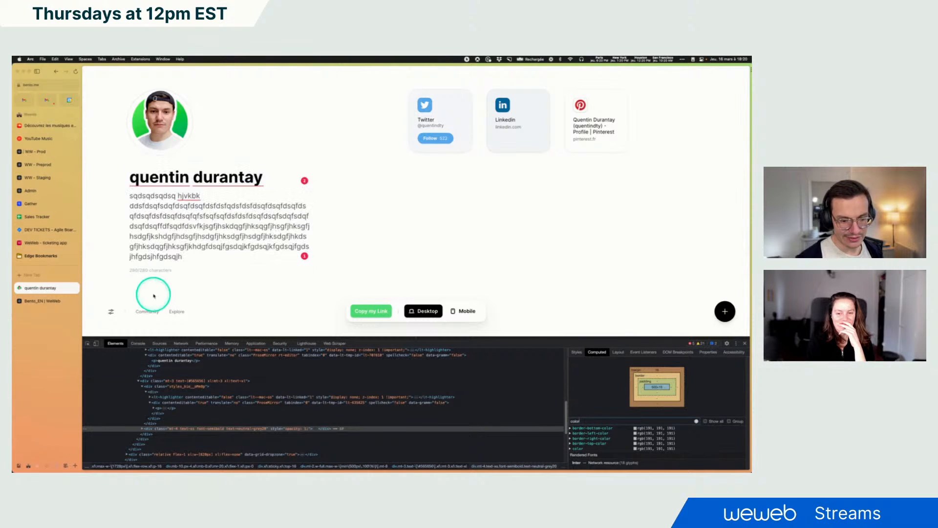
pyautogui.click(44, 300)
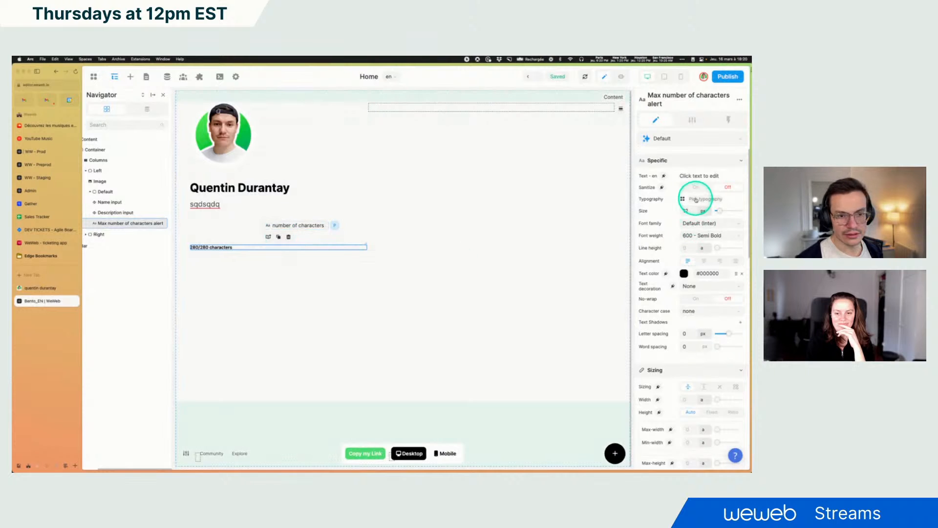
# Set the counter text's color to rgb(191, 191, 191)
pyautogui.click(683, 273)
pyautogui.click(567, 221)
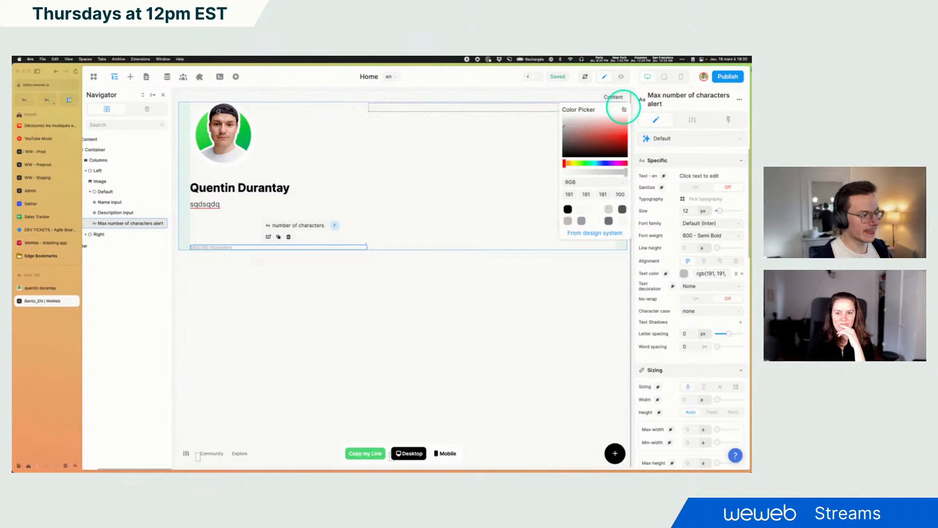
pyautogui.click(624, 109)
# Set the counter text's top margin to 16 px
pyautogui.click(43, 288)
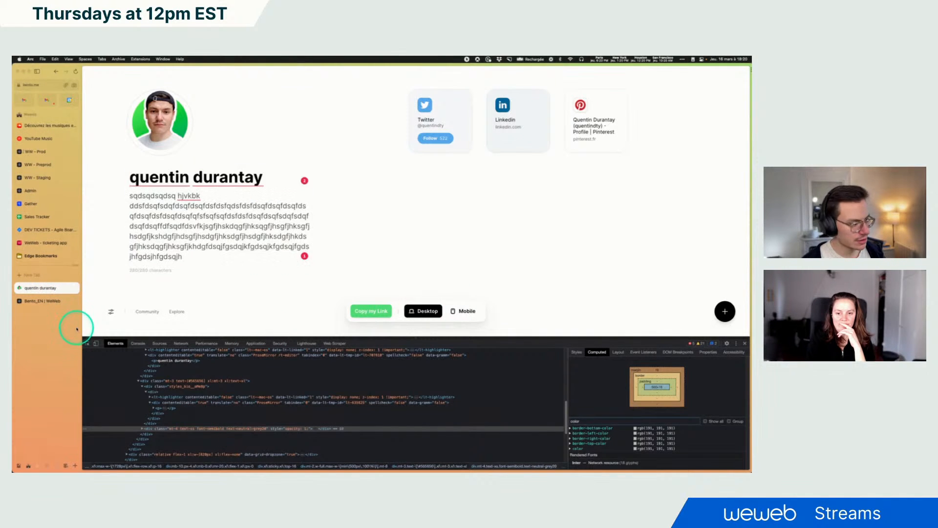
pyautogui.click(42, 301)
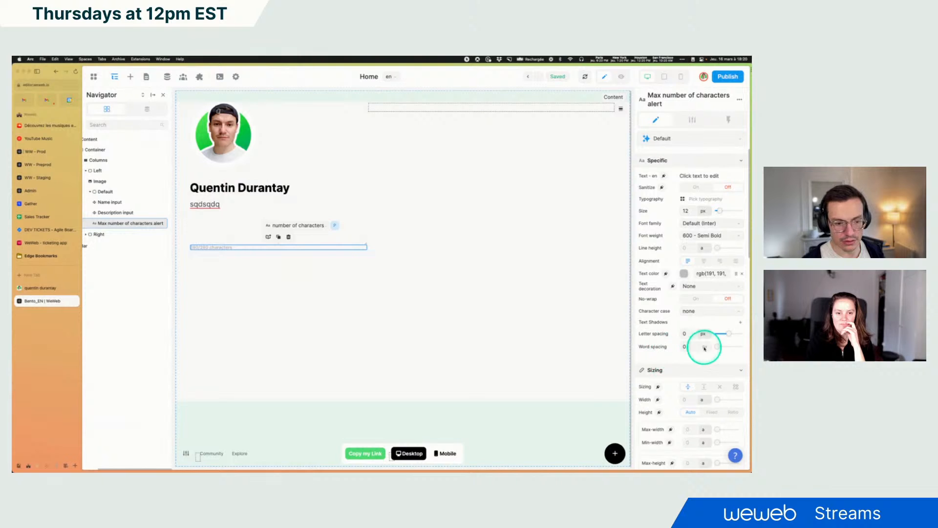
pyautogui.scroll(-10, 702, 332)
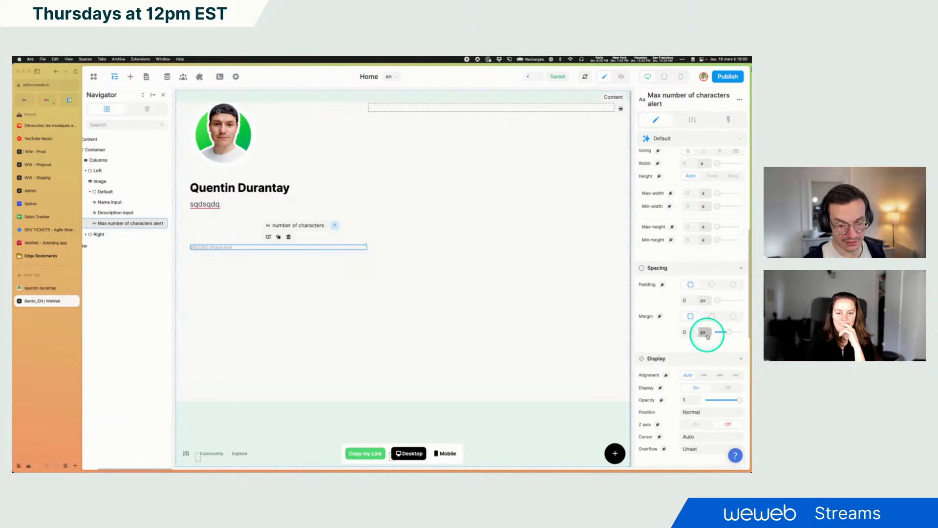
pyautogui.scroll(-5, 707, 336)
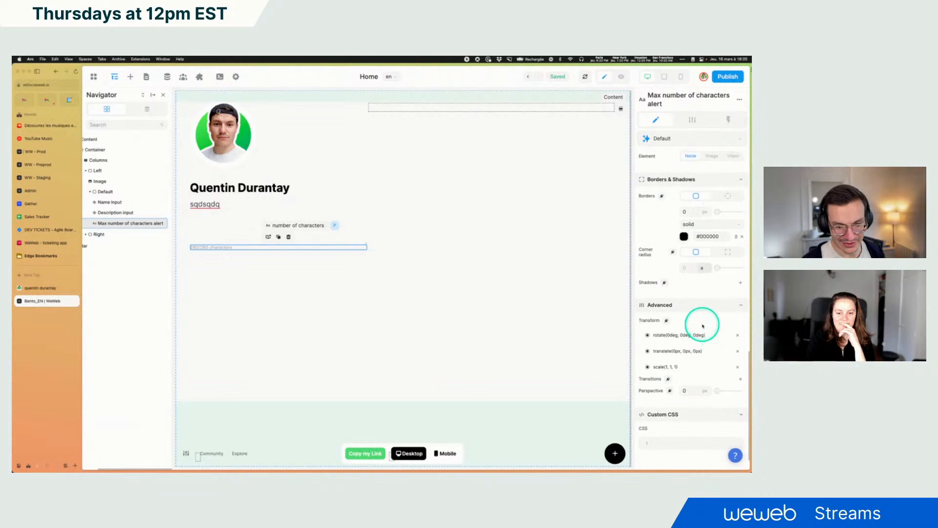
pyautogui.scroll(5, 703, 320)
pyautogui.scroll(4, 718, 288)
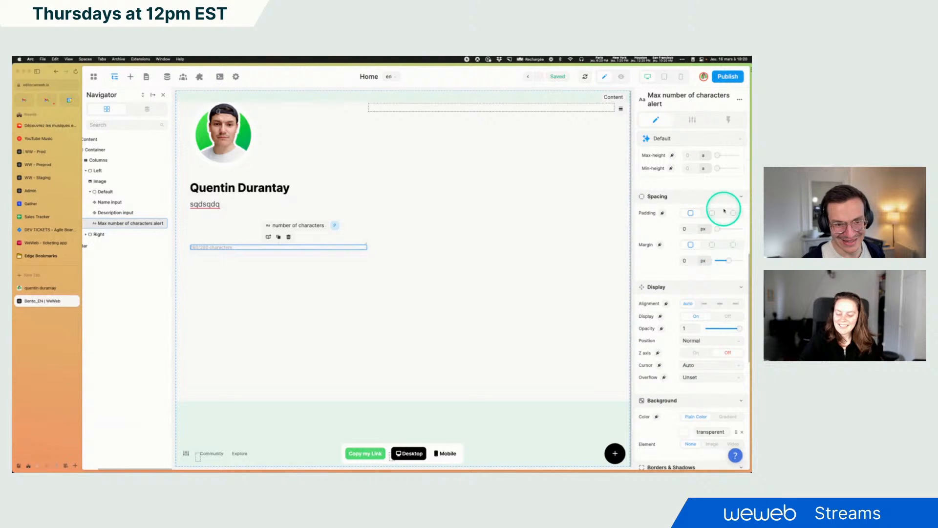
pyautogui.click(732, 244)
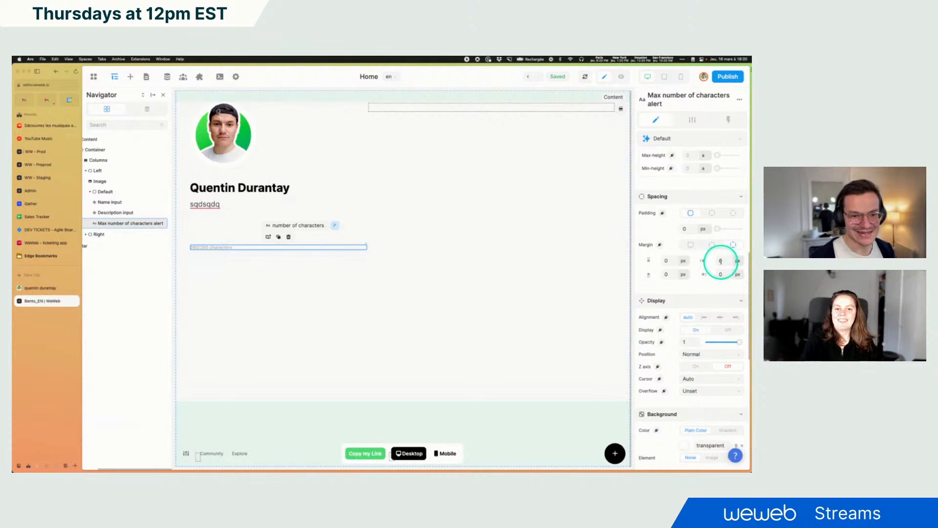
pyautogui.click(667, 261)
pyautogui.write('16')
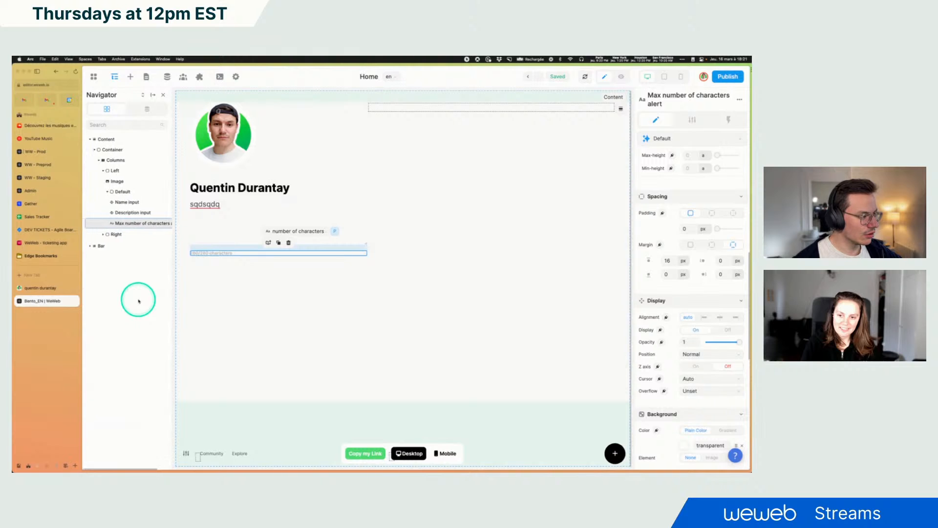
pyautogui.hscroll(1, 139, 301)
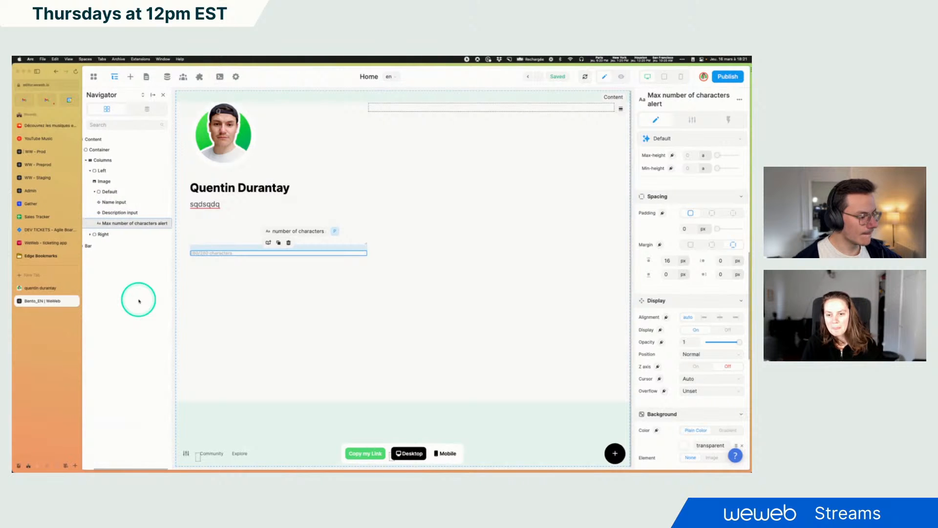
pyautogui.hscroll(-1, 139, 300)
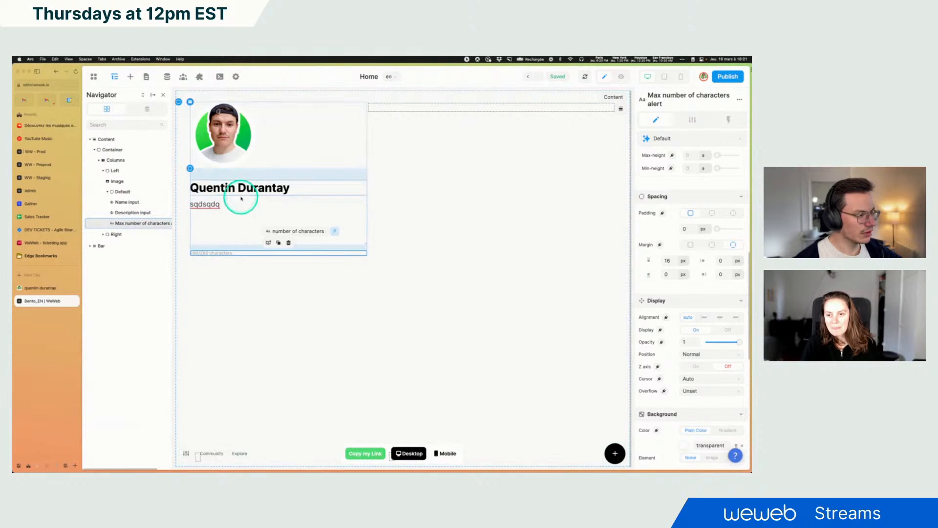
pyautogui.click(228, 270)
pyautogui.click(216, 254)
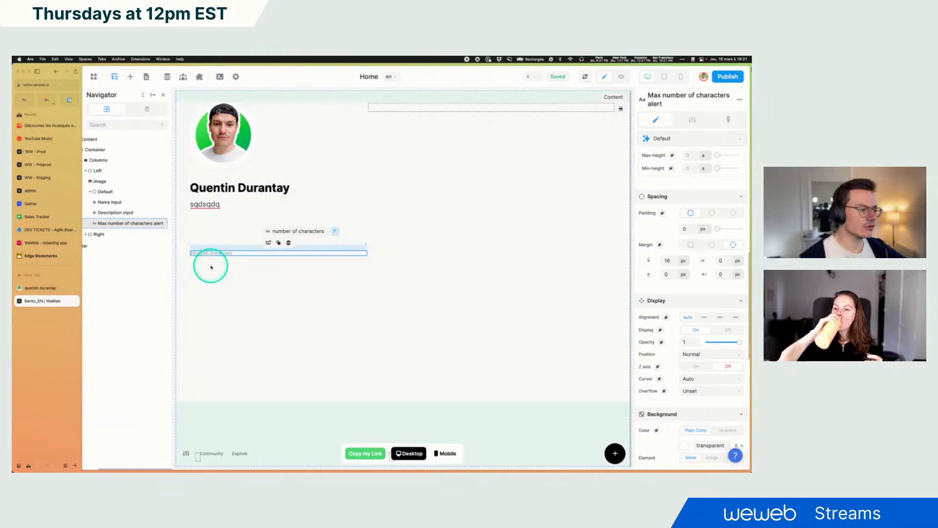
# Edit the reference page's bio text to test how its character counter responds
pyautogui.click(44, 289)
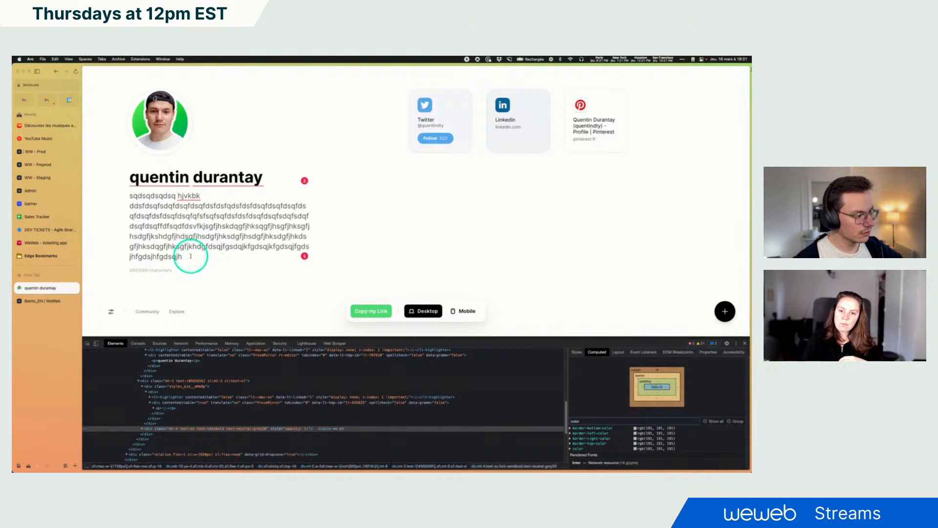
pyautogui.moveTo(189, 252); pyautogui.dragTo(173, 235)
pyautogui.press('BackSpace')
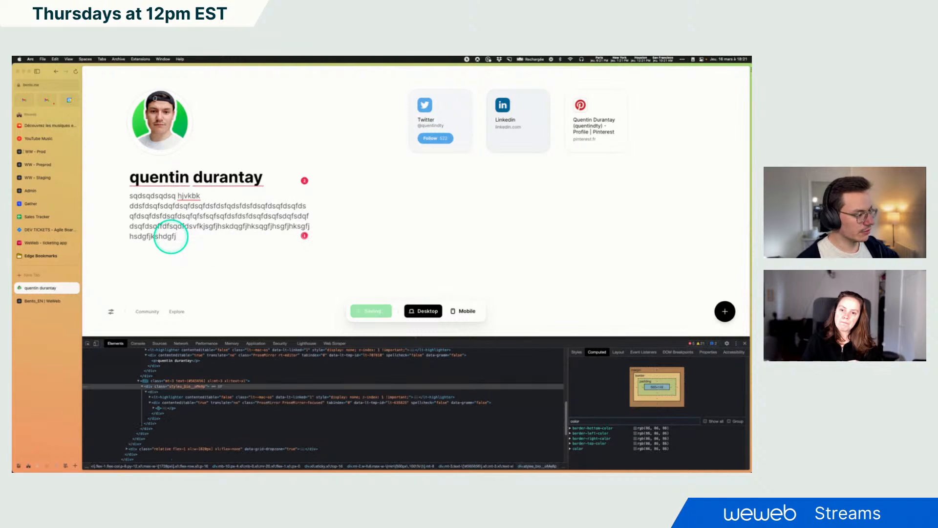
pyautogui.write('ssq')
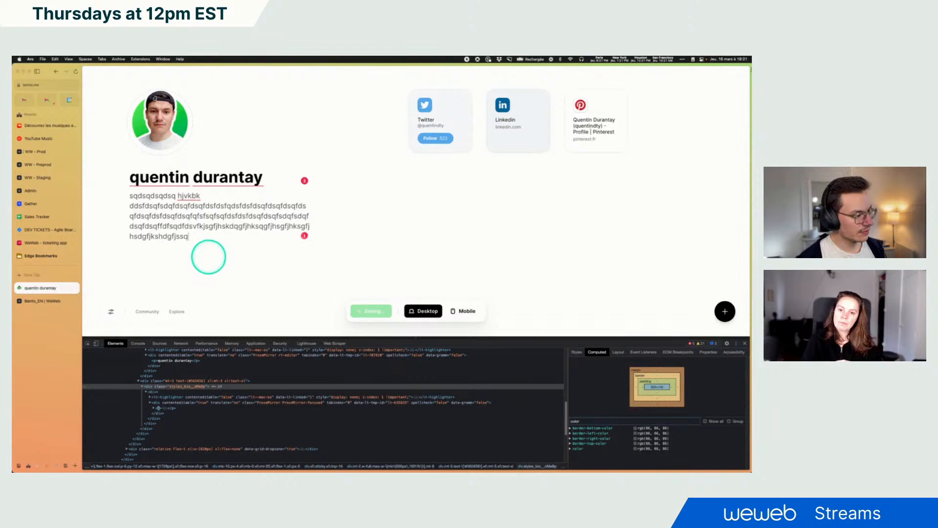
pyautogui.write('dsqdqsdsqdsqdqsdsqdqsdsqdqsdsqd')
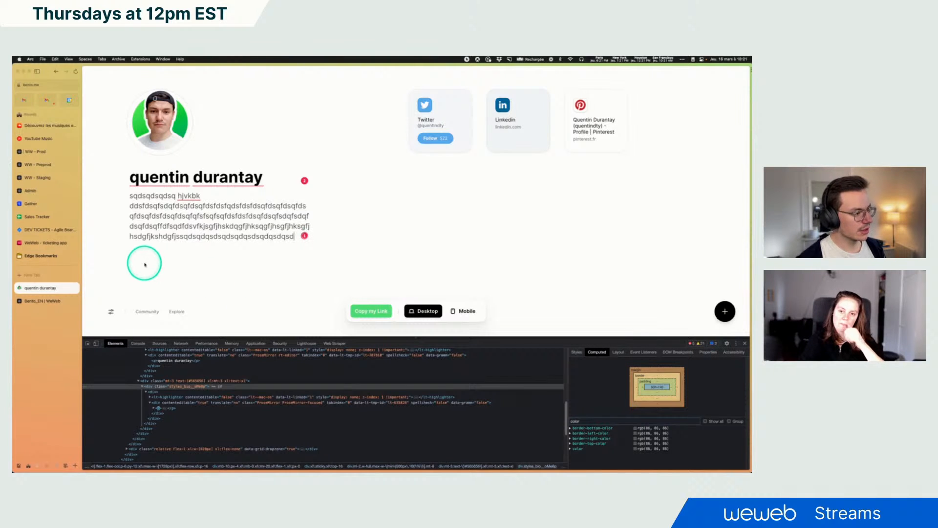
pyautogui.write('sqdsqdsqdsqdsqdsq')
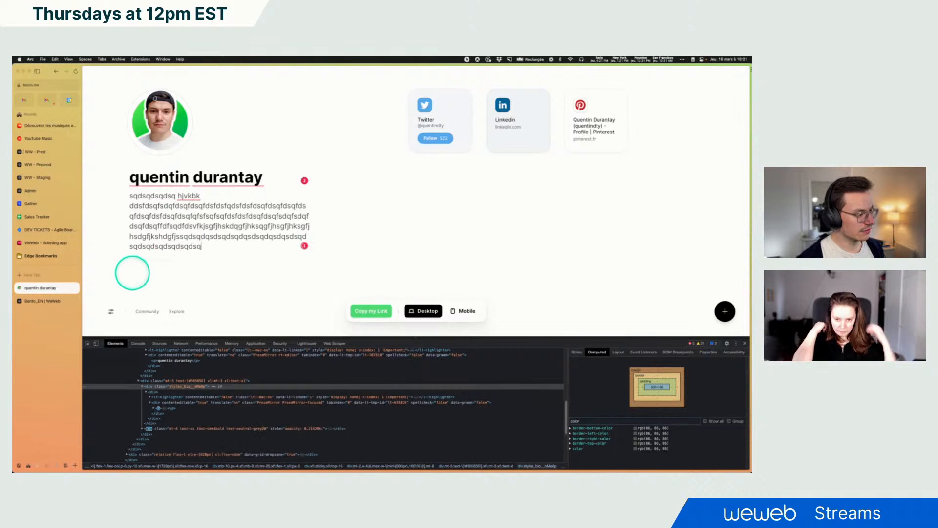
pyautogui.press('BackSpace')
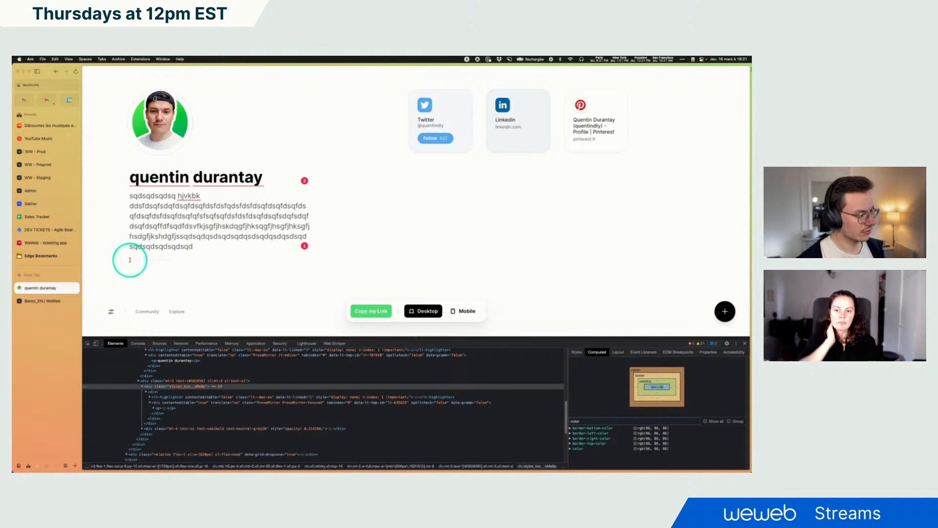
pyautogui.moveTo(129, 259); pyautogui.dragTo(179, 264)
pyautogui.click(206, 247)
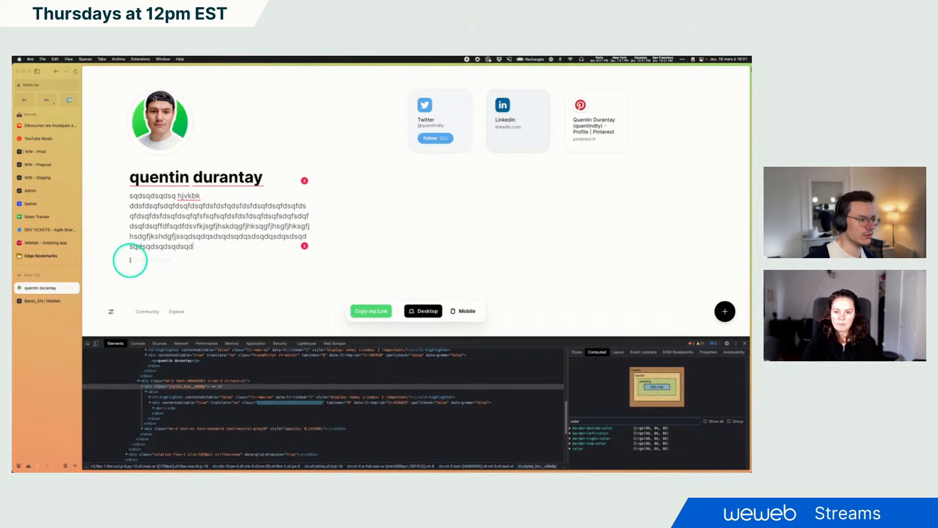
pyautogui.write('sqdsqd')
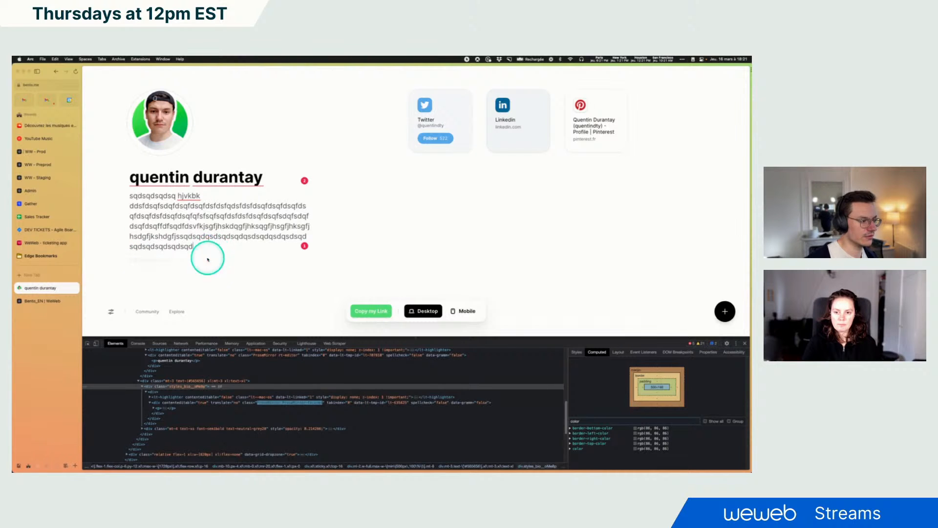
pyautogui.write('sqdsqdsqd')
pyautogui.write('sqdsqdqsd')
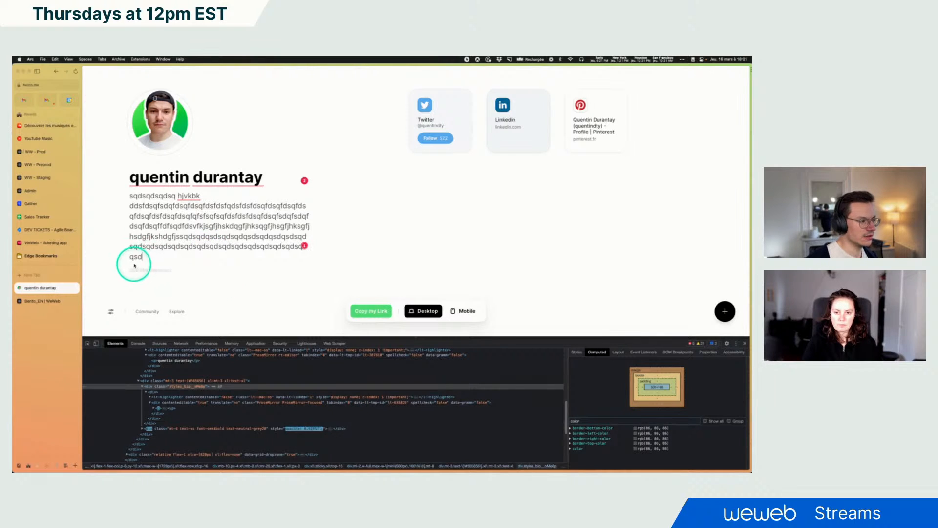
pyautogui.write('sqdqsdsqdsqdsqdsqdsqdsqds')
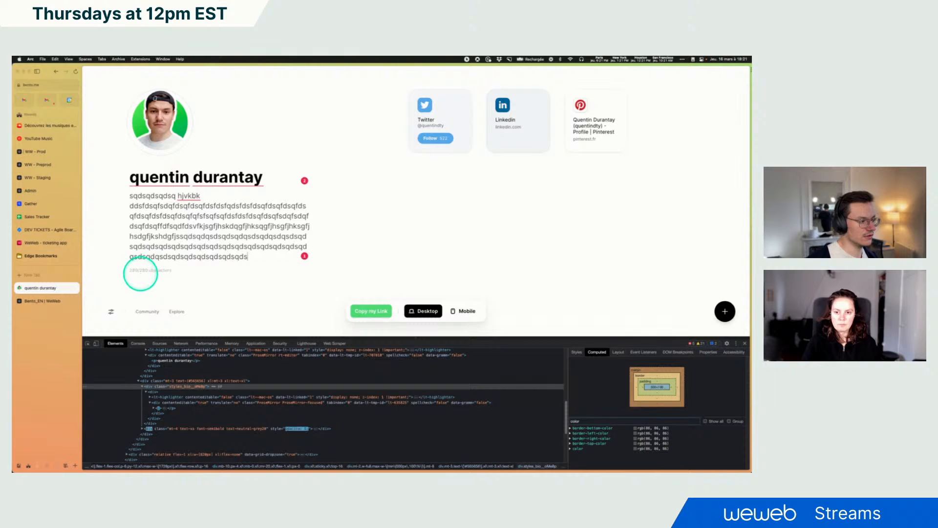
pyautogui.click(63, 299)
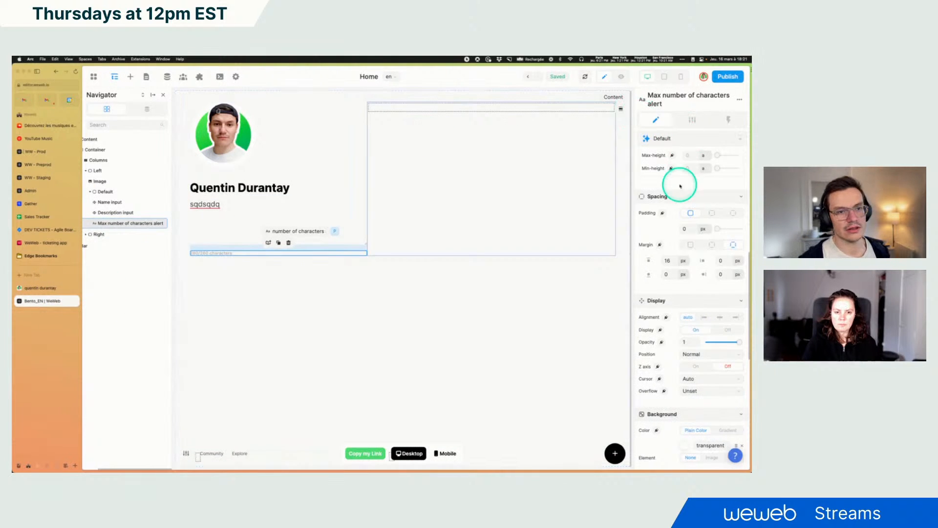
# Inspect the Description input's value variable in the navigator's data panel
pyautogui.scroll(6, 682, 184)
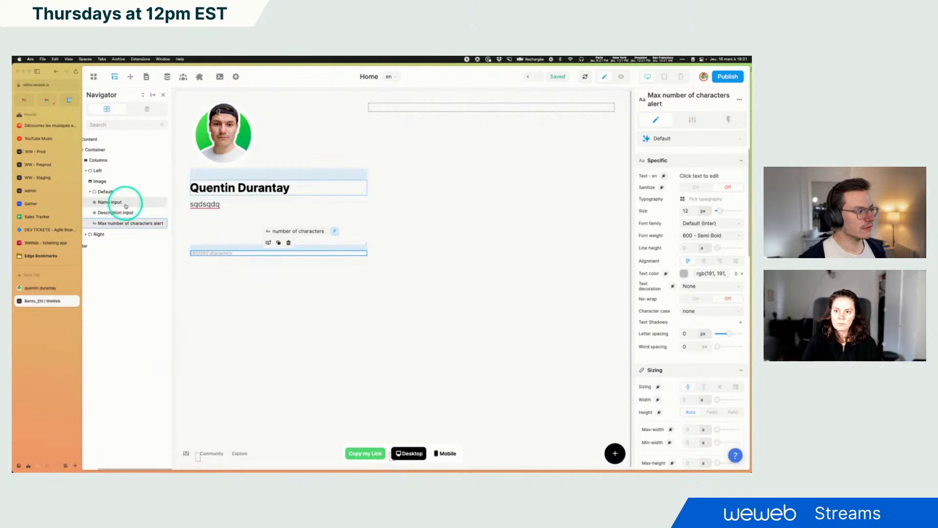
pyautogui.click(116, 216)
pyautogui.click(148, 109)
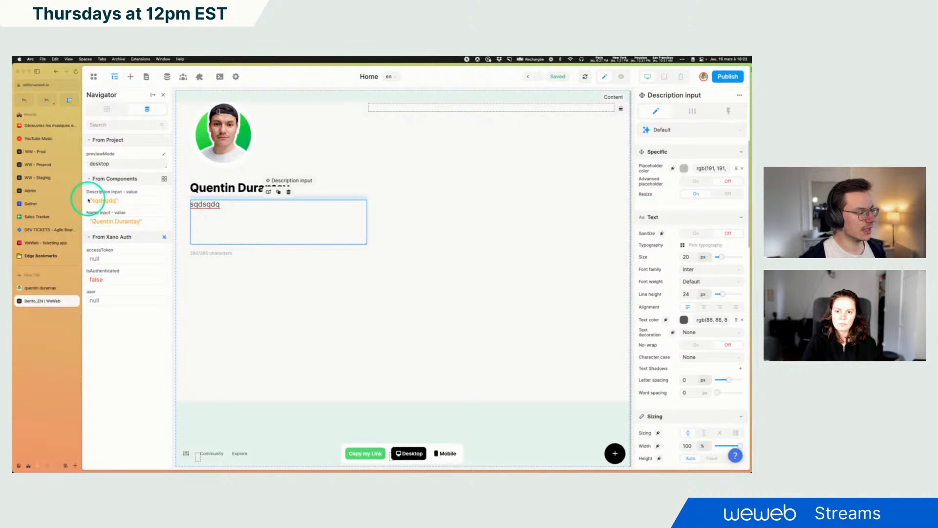
pyautogui.moveTo(89, 200); pyautogui.dragTo(130, 201)
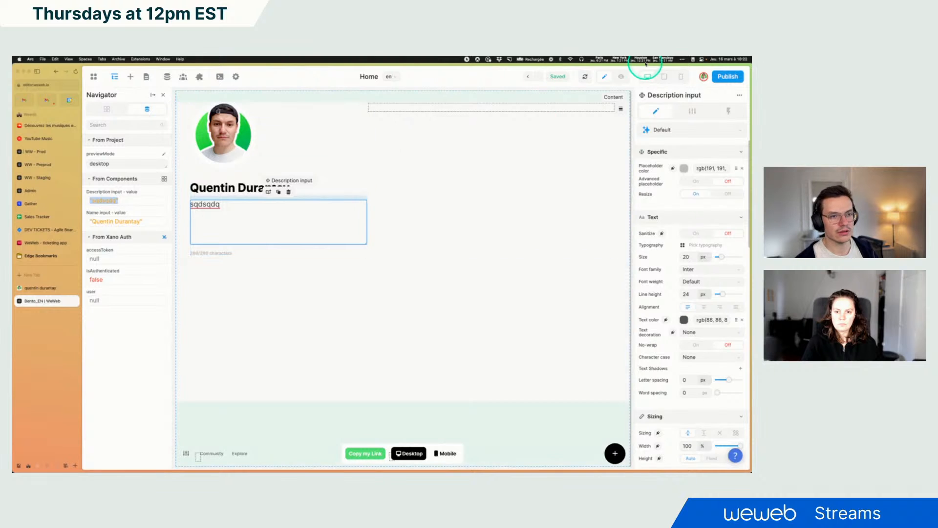
pyautogui.click(100, 201)
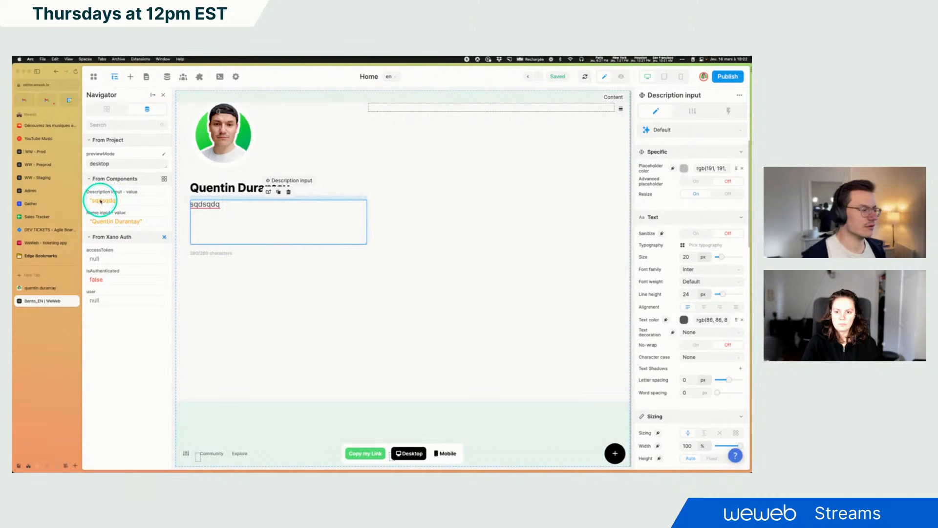
pyautogui.doubleClick(100, 201)
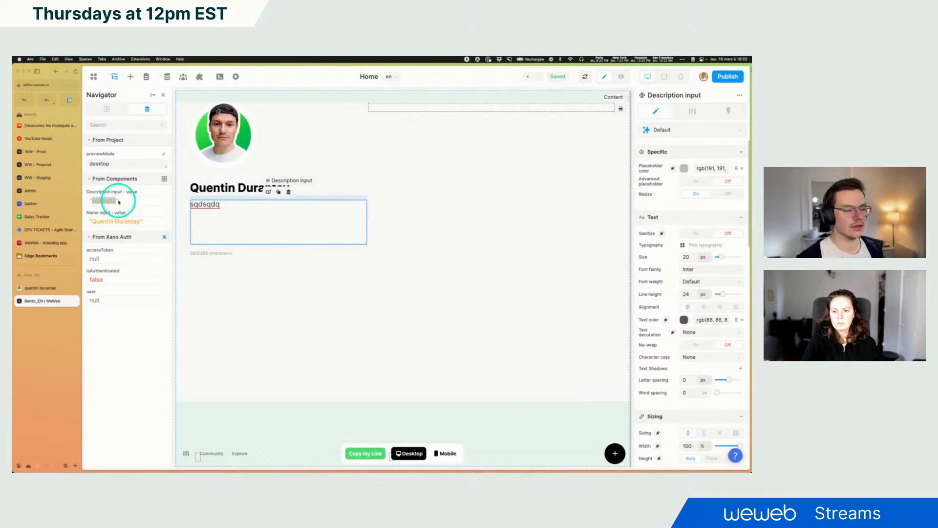
pyautogui.click(196, 254)
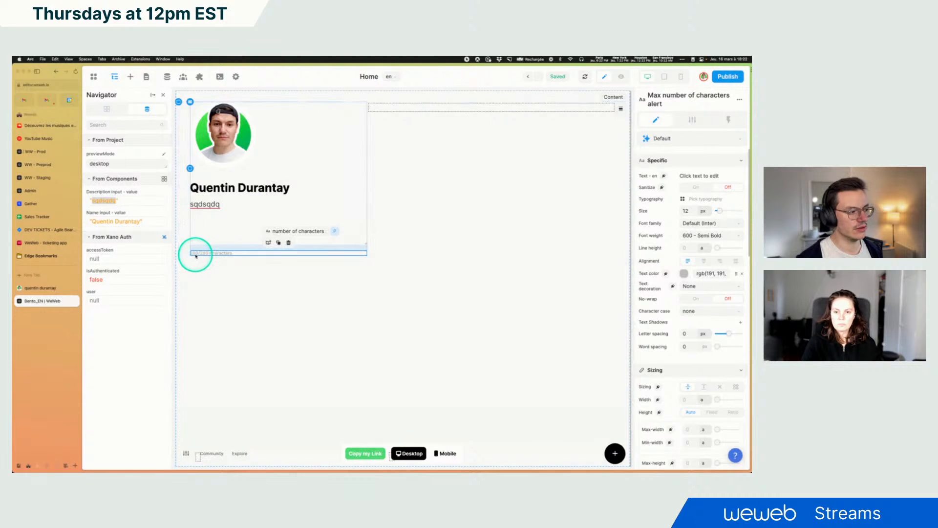
# Bind the counter text's content to a formula and insert the concatenate function
pyautogui.click(665, 177)
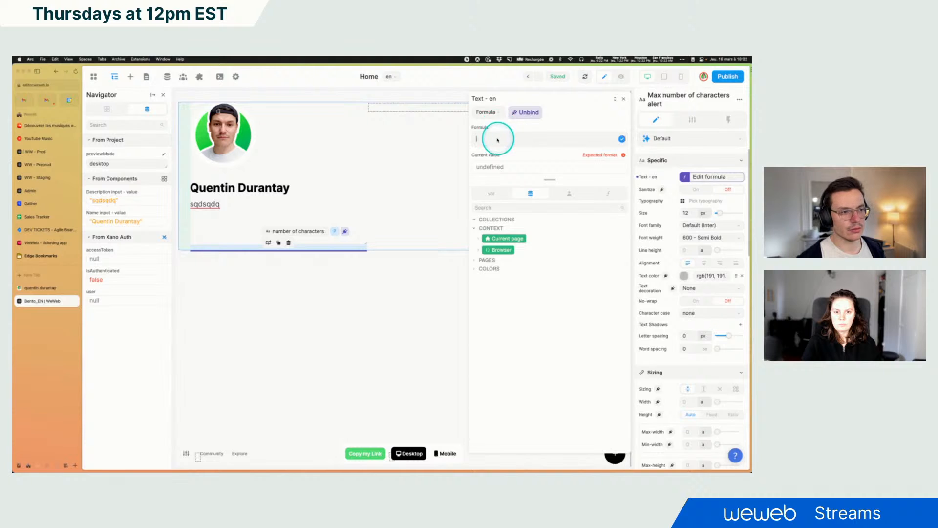
pyautogui.click(609, 195)
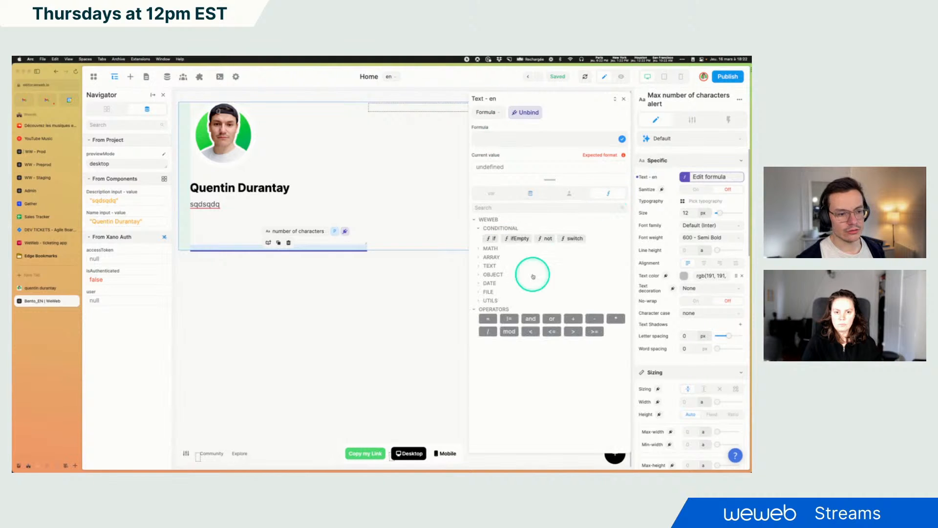
pyautogui.click(489, 266)
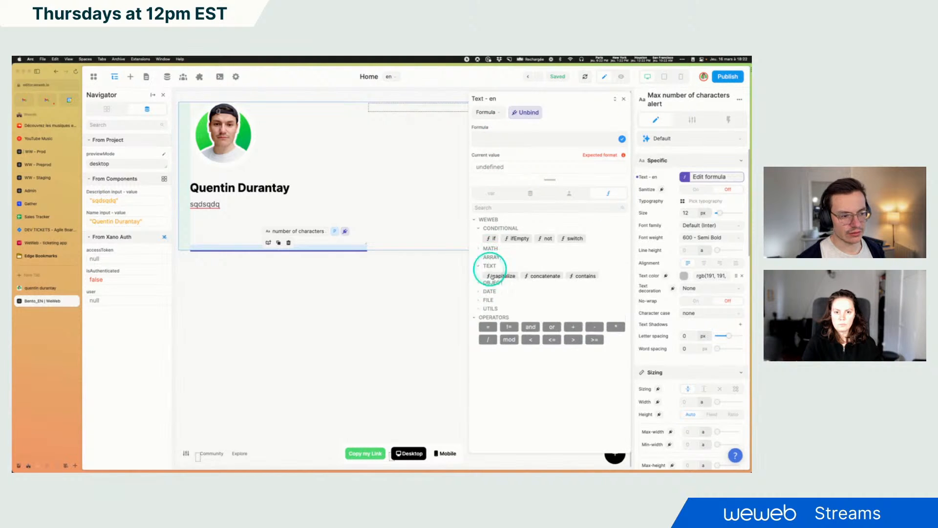
pyautogui.click(531, 276)
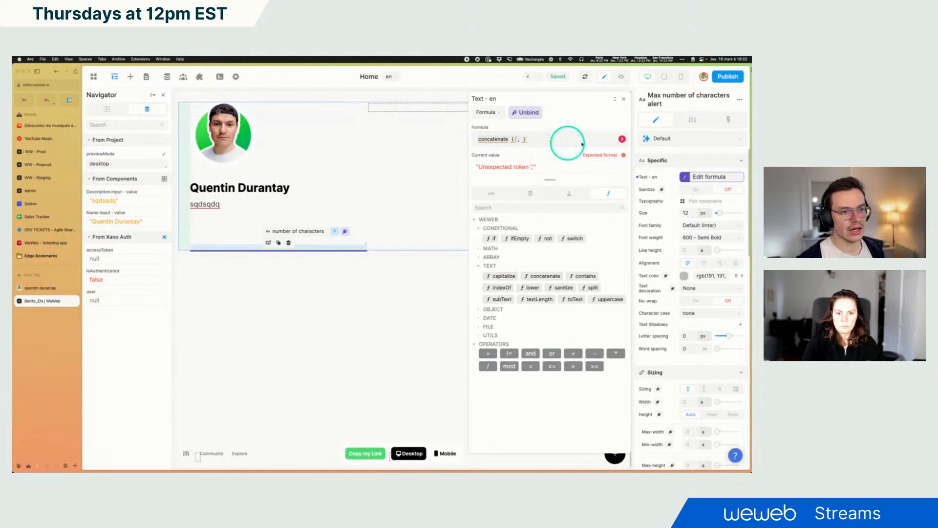
pyautogui.click(621, 139)
pyautogui.click(609, 303)
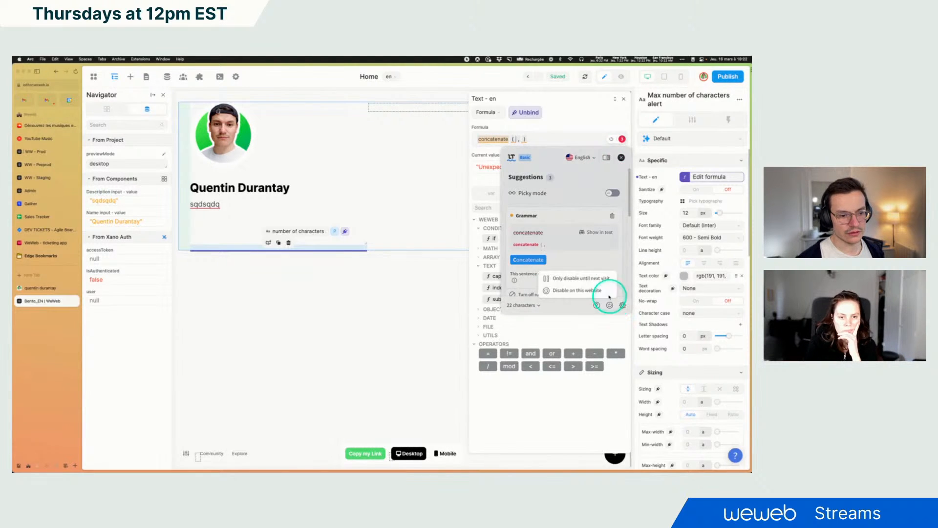
pyautogui.click(582, 279)
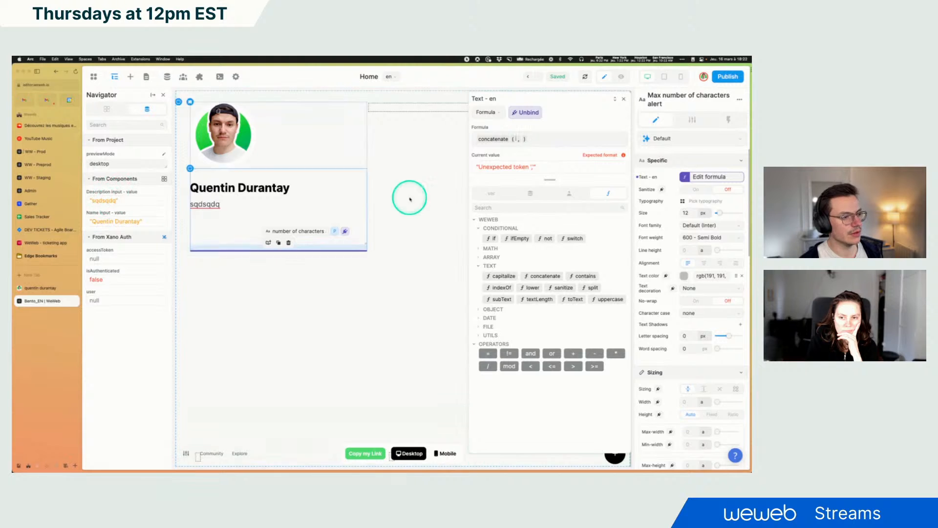
# Complete the formula as textLength of the Description input value concatenated with "/280 characters"
pyautogui.click(540, 299)
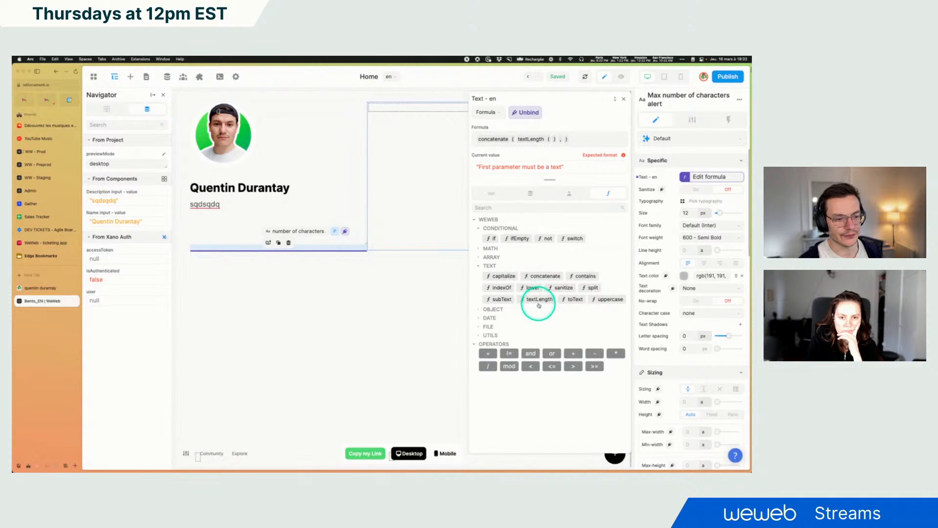
pyautogui.click(554, 146)
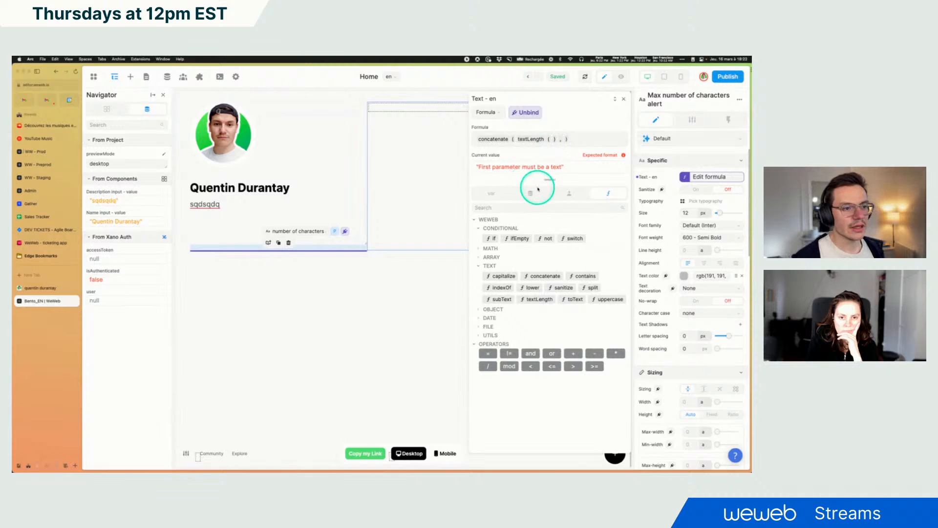
pyautogui.click(492, 193)
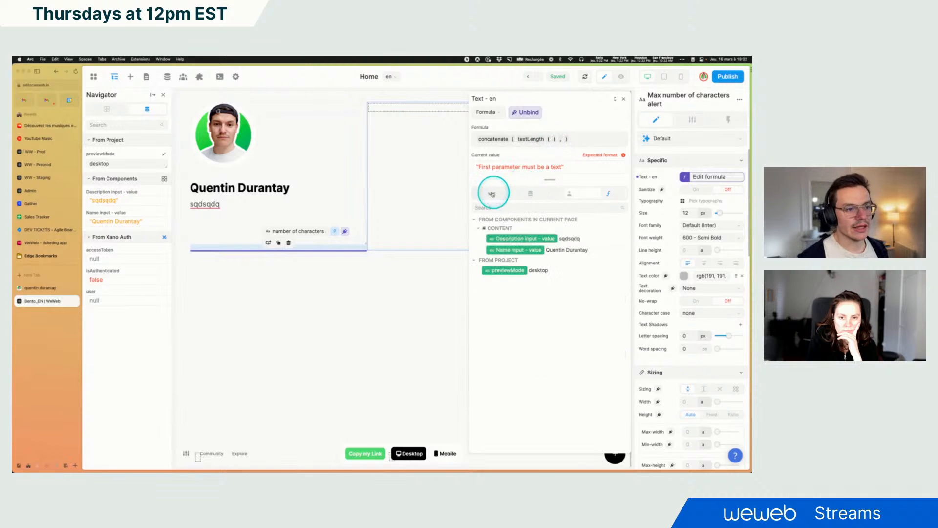
pyautogui.click(531, 238)
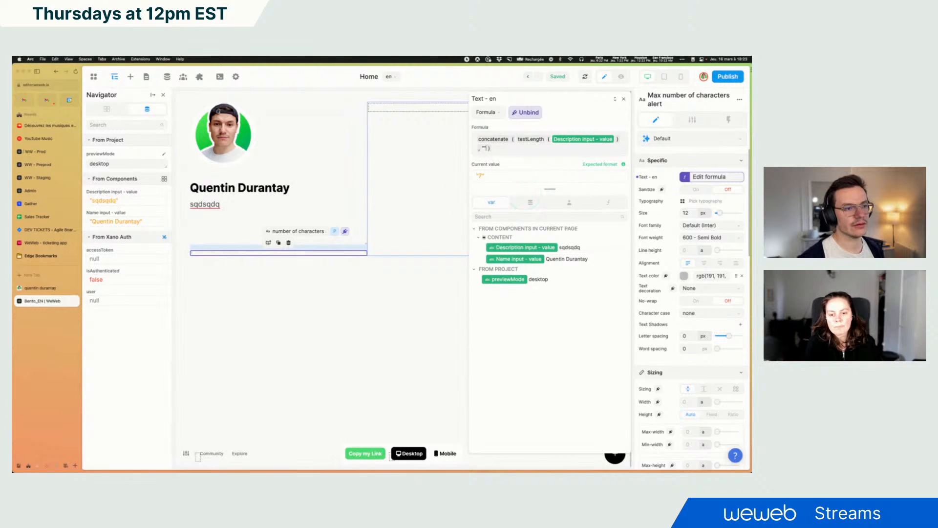
pyautogui.write('/280')
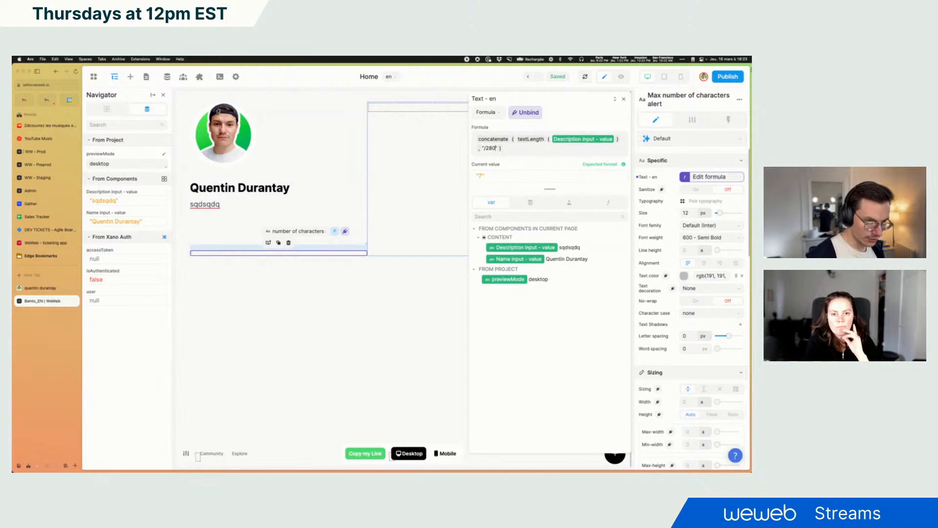
pyautogui.write(' characters')
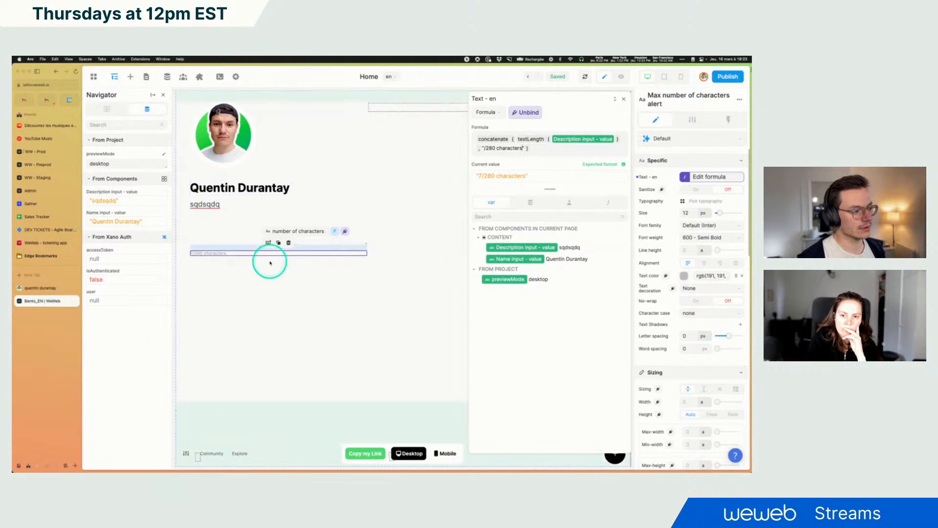
pyautogui.click(623, 99)
# Switch to preview mode and enter a long test text into the description to check the counter
pyautogui.click(622, 76)
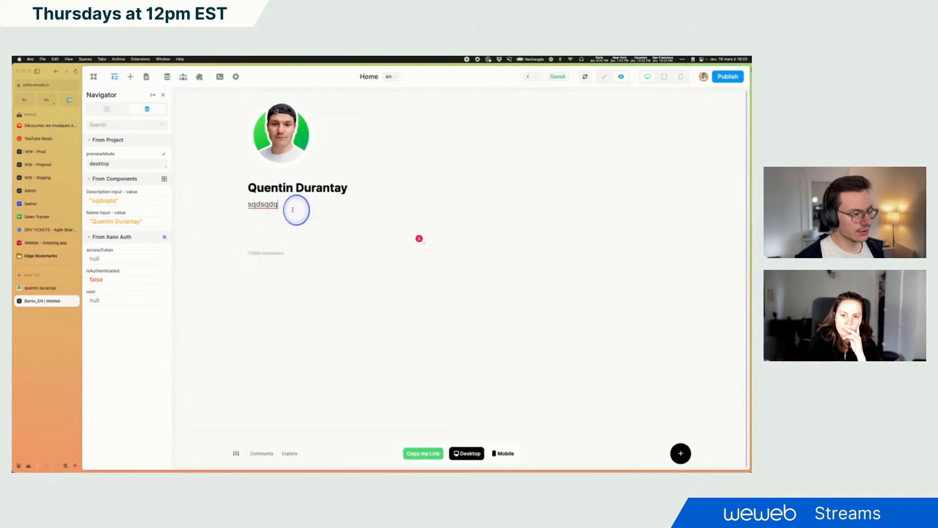
pyautogui.click(314, 205)
pyautogui.write('. fcdsfdsfdsf vds')
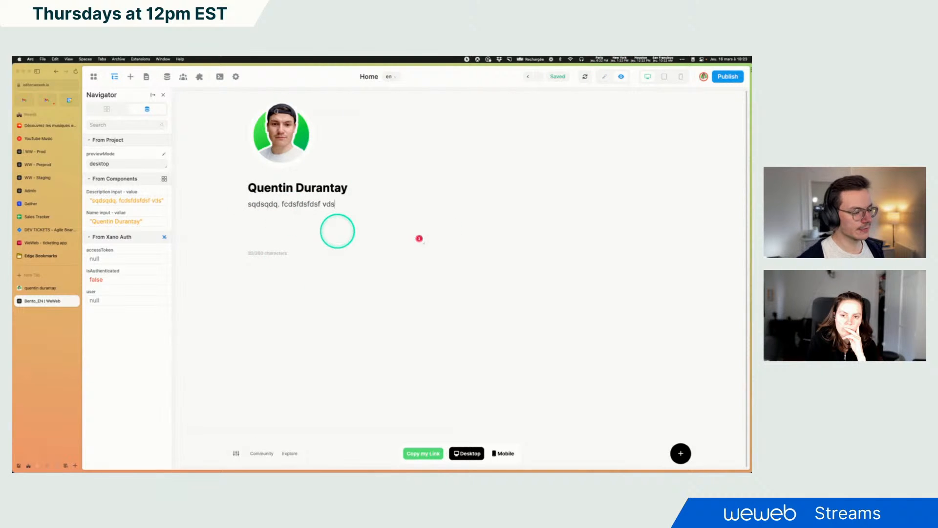
pyautogui.write('fsqdfqsfsqfsdfdqsfsd sqdfdf')
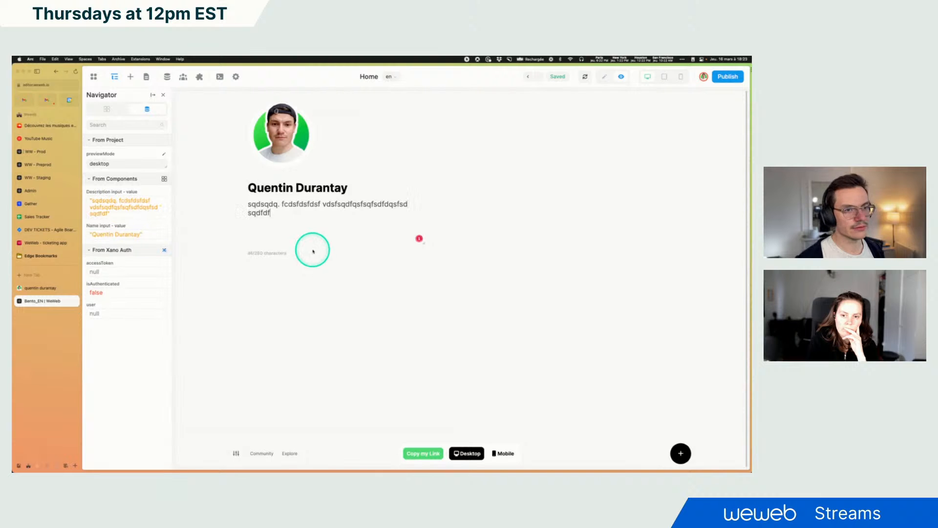
pyautogui.write('sqfdsqfdsqfdsfdsfdsfs ')
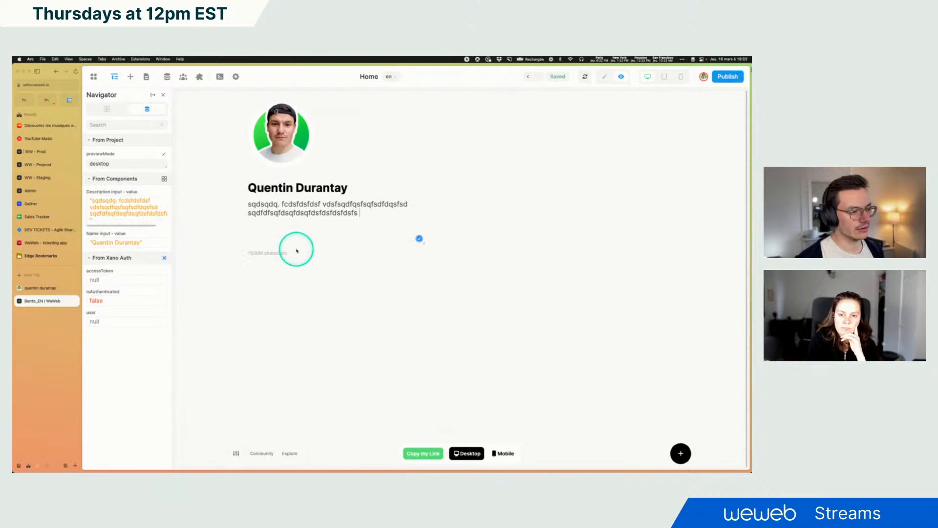
pyautogui.write('sqfdsfdsfdsfdsqfdsfds')
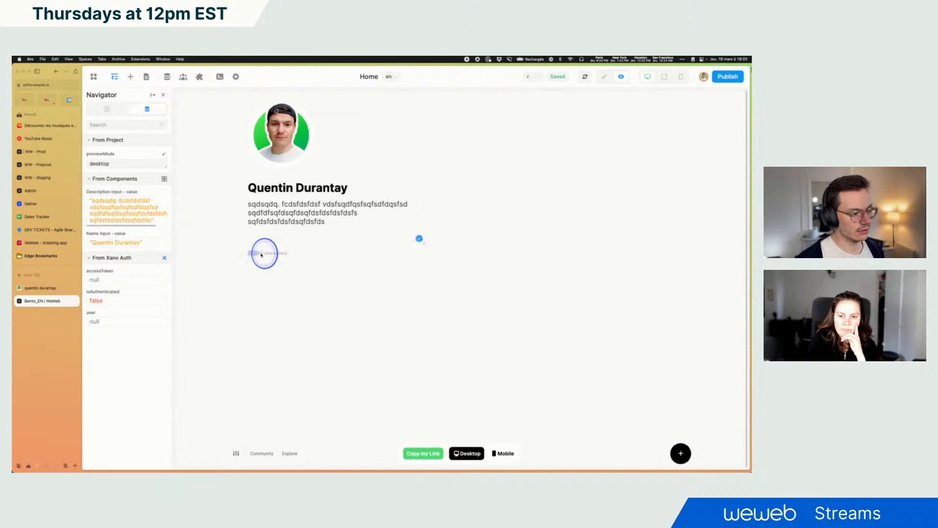
pyautogui.write('dsfdsfdsfdsfds')
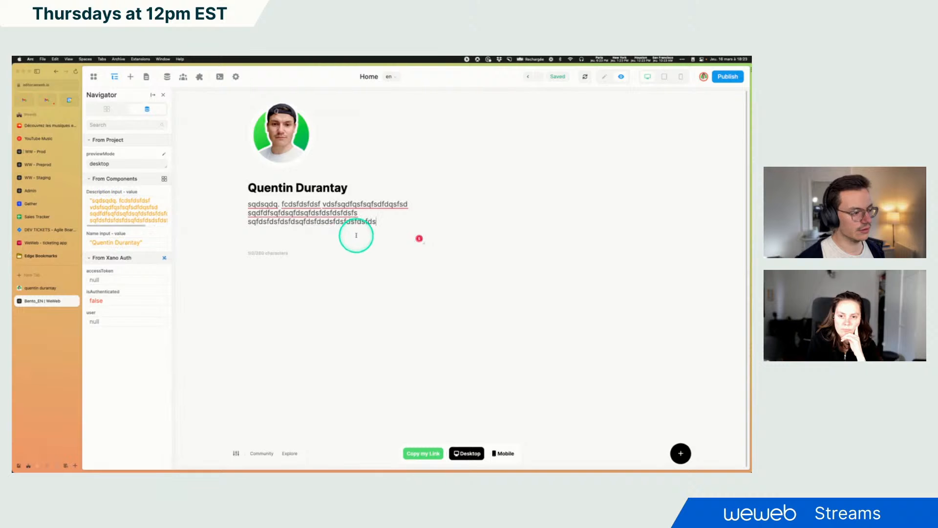
pyautogui.write('fdsfdsfsdfdsfdsf')
pyautogui.write('dsfdscsdvdskj')
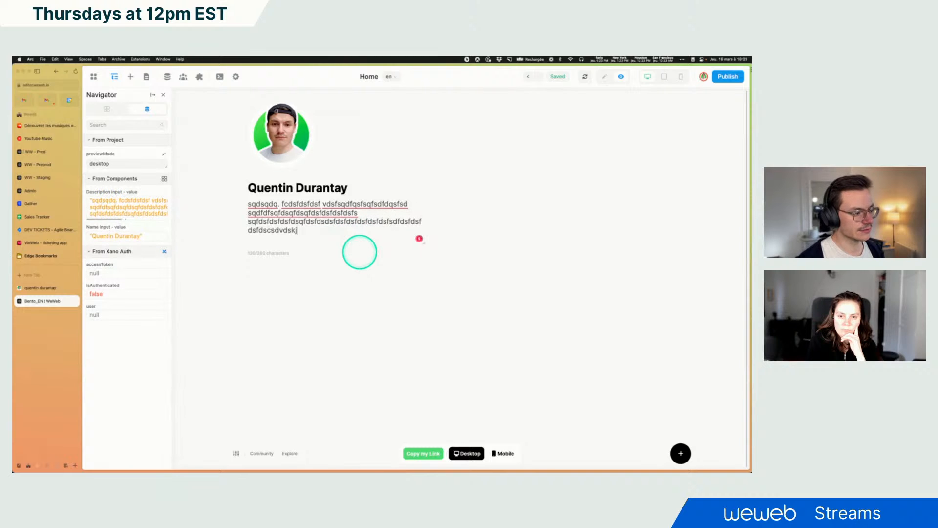
pyautogui.write('gbfezhgfdskqgfdsjhkgfdshkjfghsdqkl')
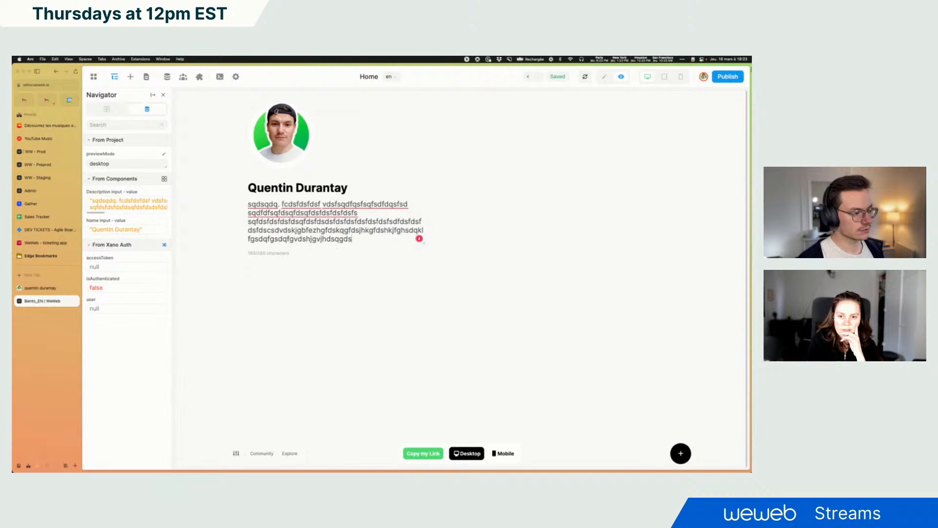
pyautogui.write('hfkjhfkjdslfhkjsdqhfkjsdqhfsjqkfdsjkqfhjsqd')
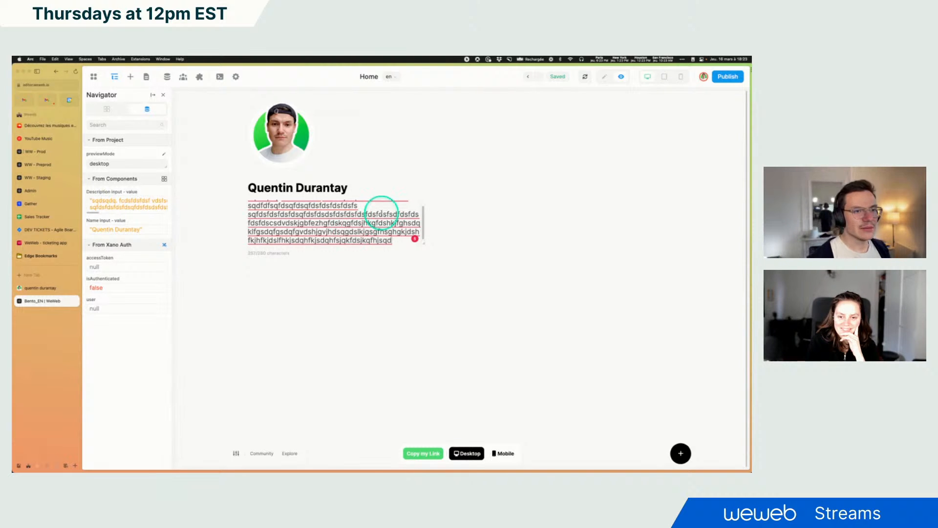
# Back in edit mode, set the Description input's rows to 7
pyautogui.click(604, 76)
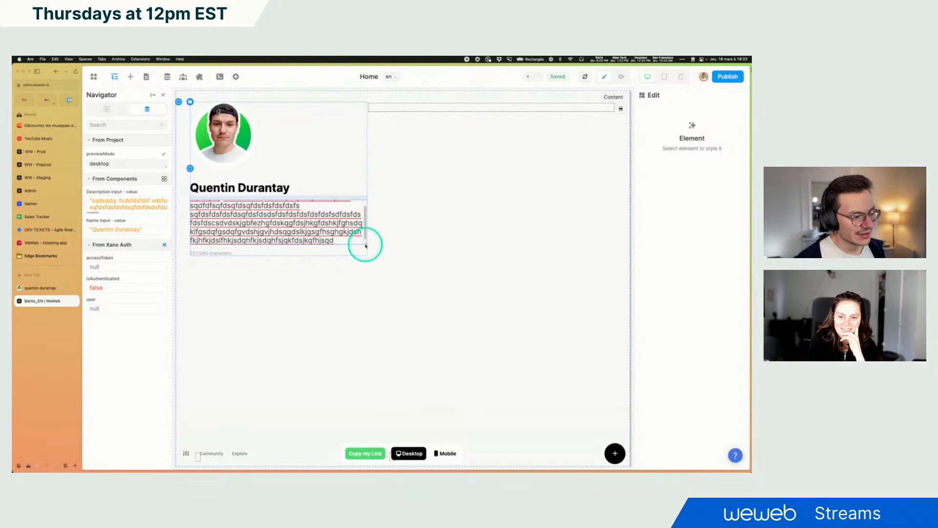
pyautogui.click(350, 242)
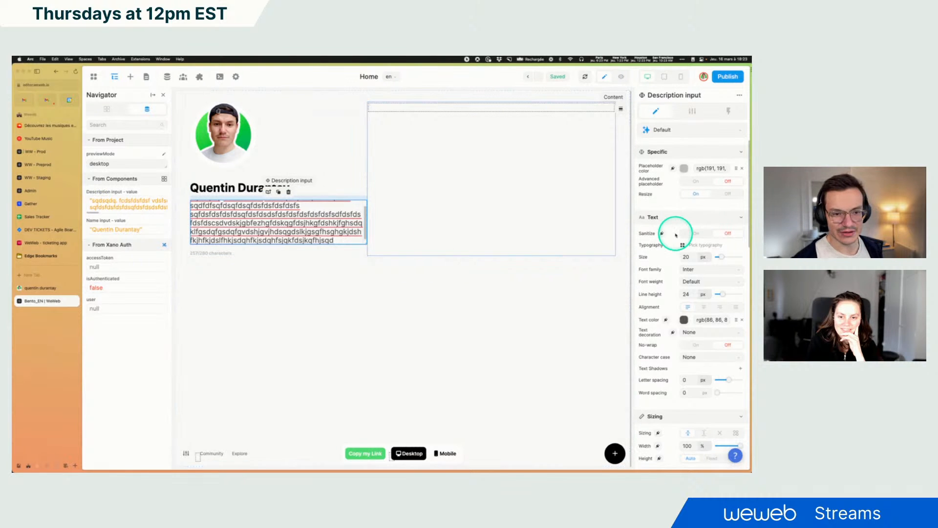
pyautogui.scroll(-2, 686, 236)
pyautogui.scroll(-5, 686, 236)
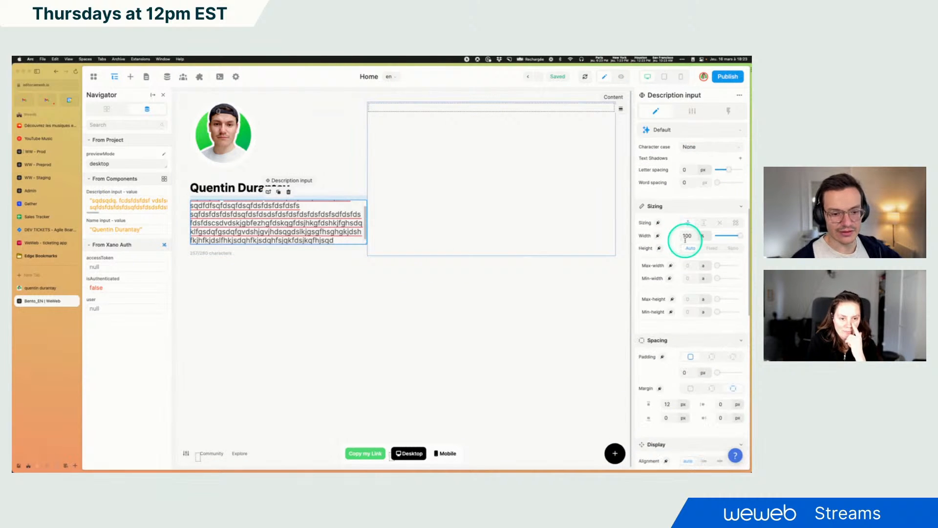
pyautogui.scroll(-3, 686, 244)
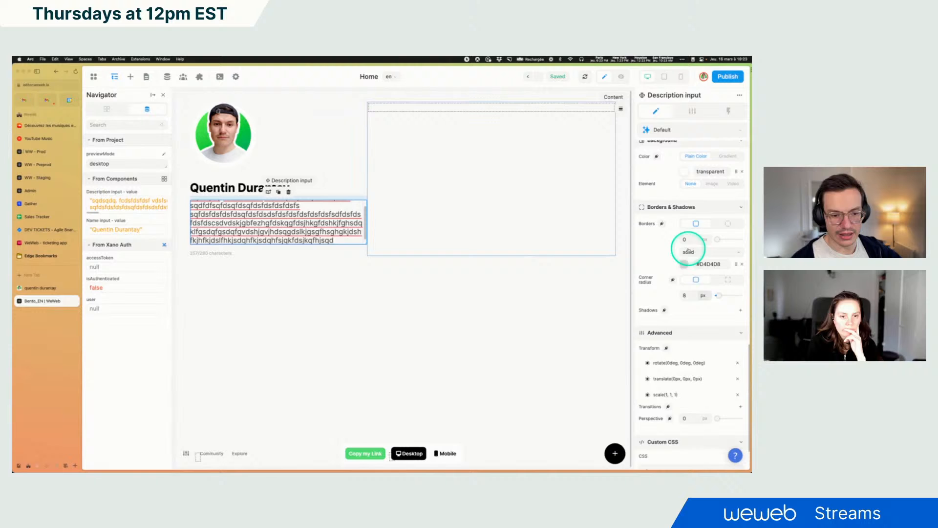
pyautogui.click(692, 111)
pyautogui.click(716, 182)
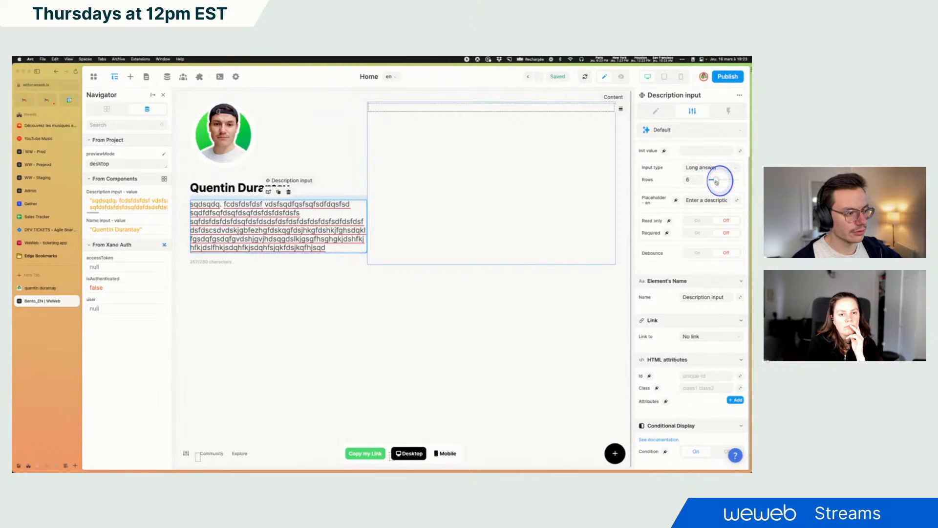
pyautogui.click(718, 182)
pyautogui.click(719, 182)
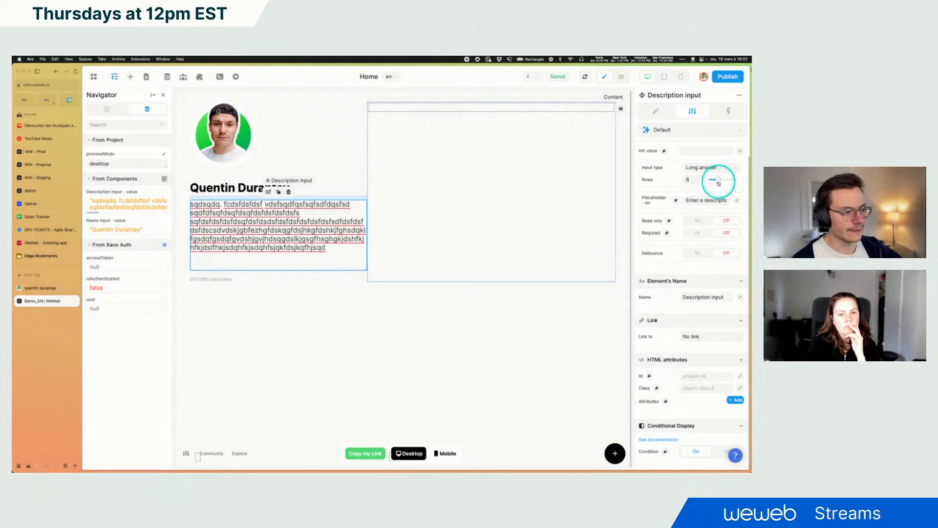
pyautogui.click(717, 182)
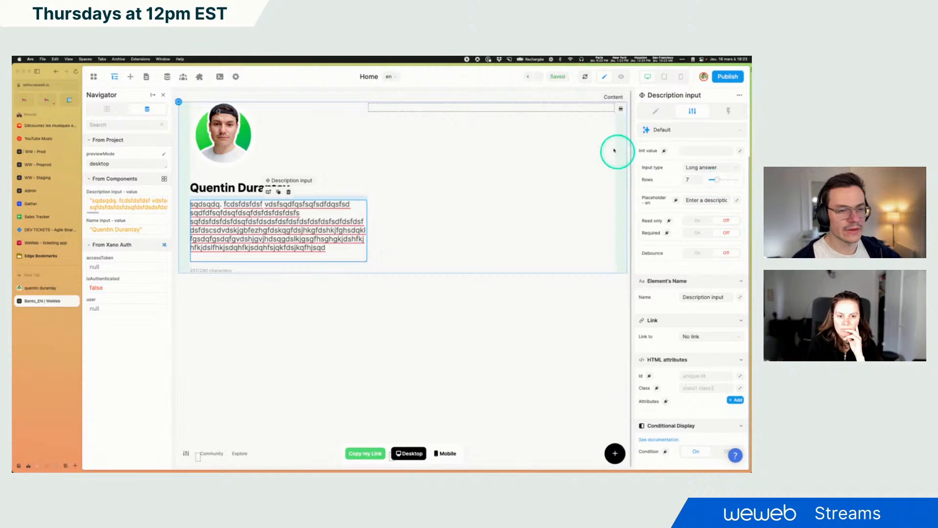
# Toggle the counter text's display off and back on to test hiding it
pyautogui.click(650, 112)
pyautogui.click(217, 272)
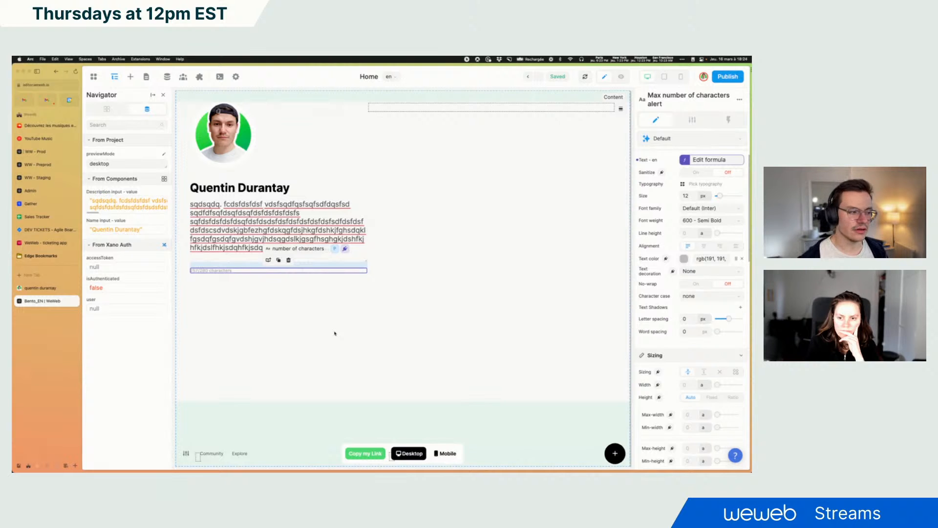
pyautogui.scroll(-5, 662, 288)
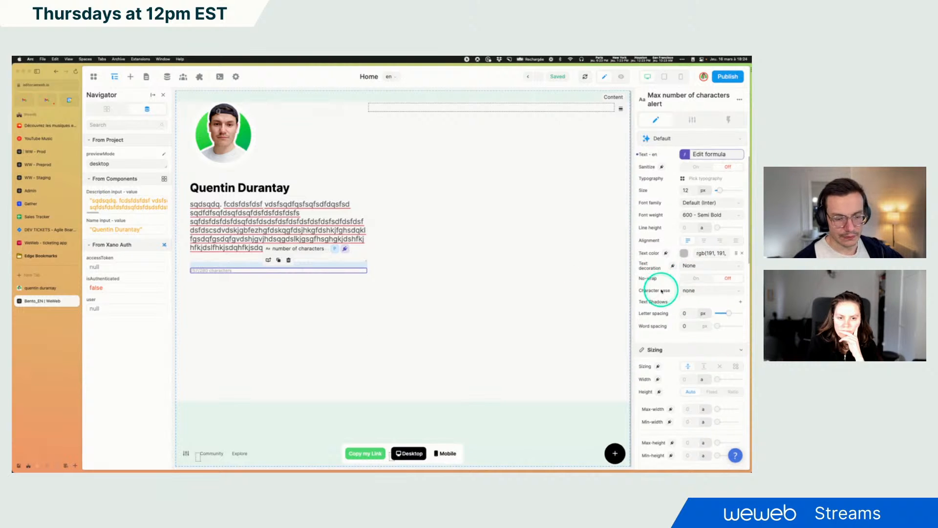
pyautogui.scroll(-12, 662, 292)
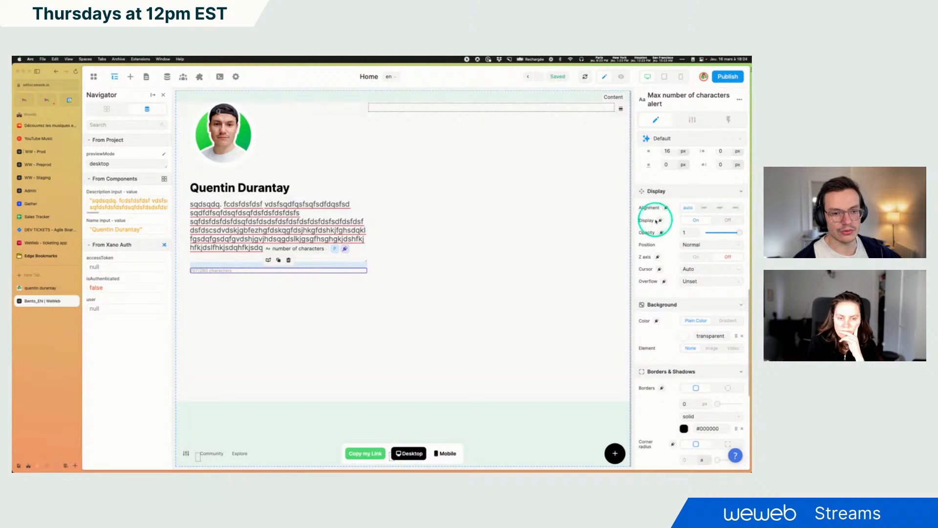
pyautogui.click(726, 222)
pyautogui.click(697, 220)
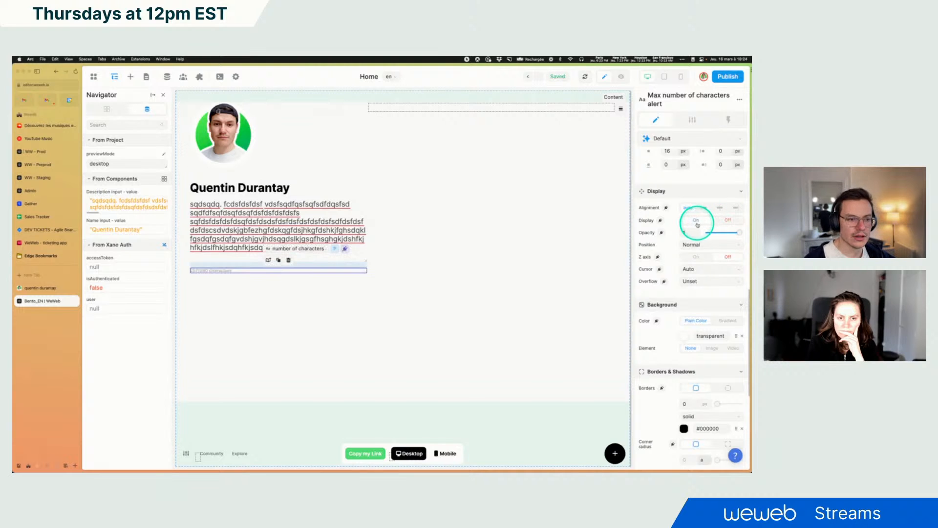
pyautogui.click(713, 221)
pyautogui.click(694, 220)
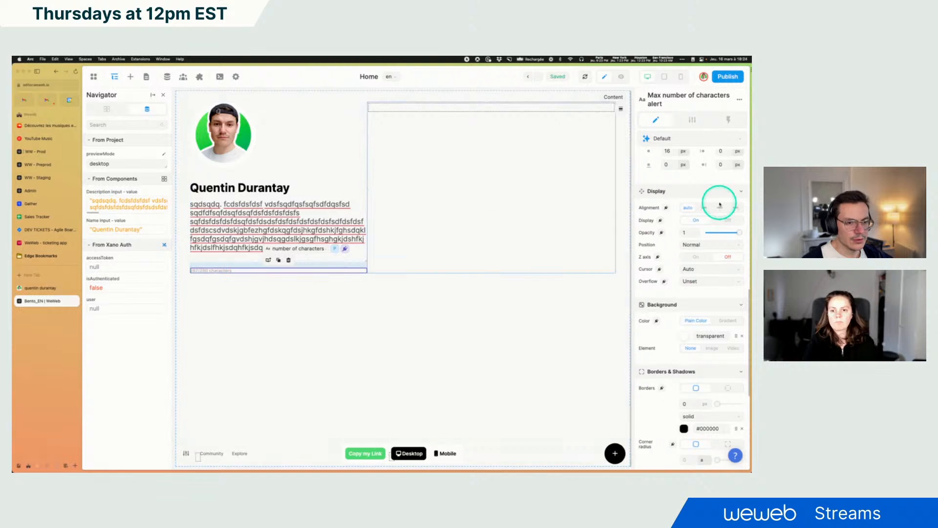
pyautogui.click(720, 221)
pyautogui.click(696, 221)
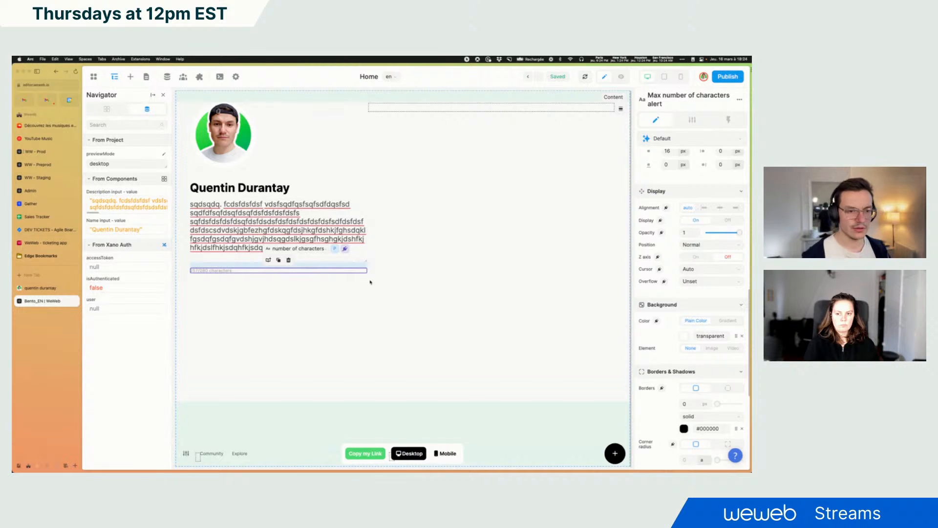
pyautogui.click(503, 219)
pyautogui.click(727, 220)
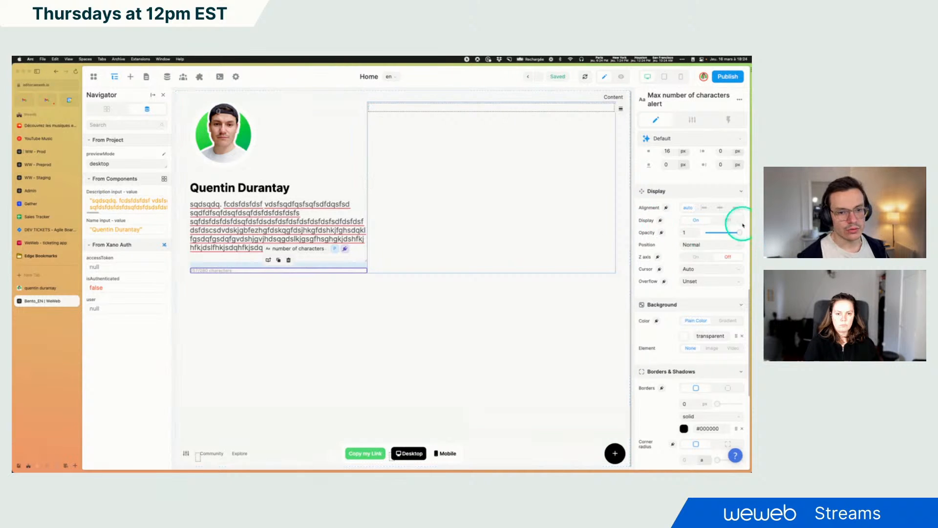
# Hide the counter text, preview the page and add more text to the description, then return to editing
pyautogui.click(311, 246)
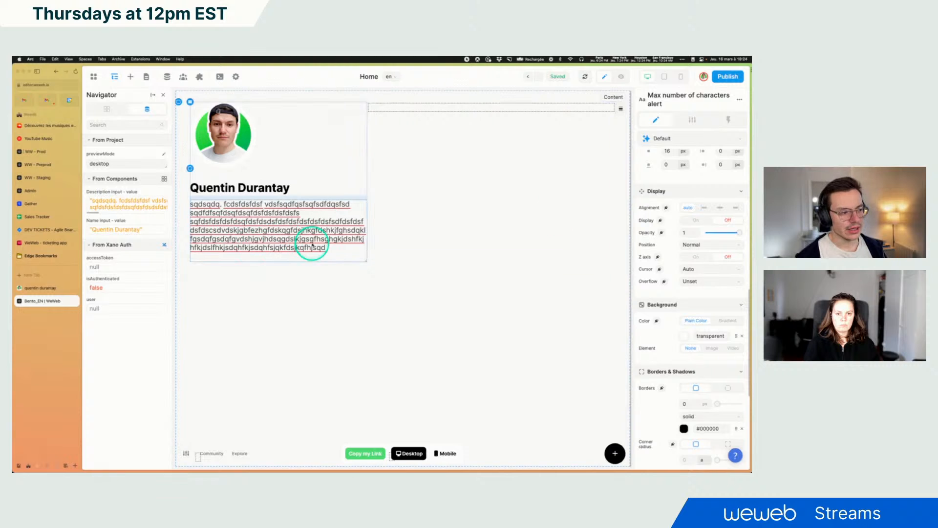
pyautogui.click(621, 76)
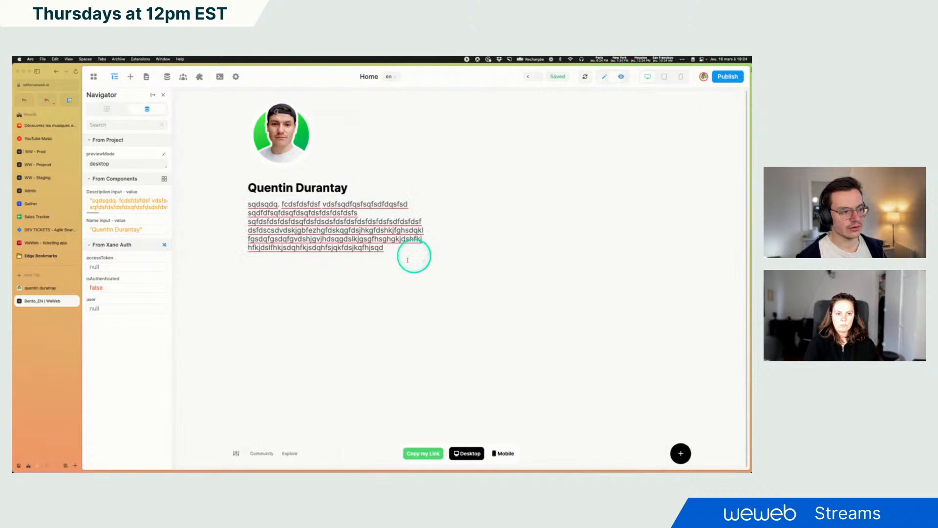
pyautogui.click(386, 253)
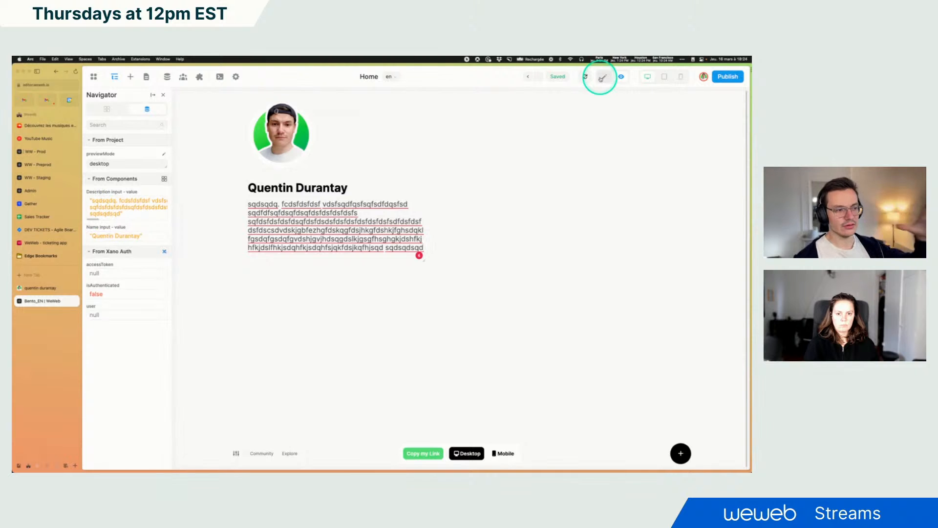
pyautogui.click(602, 77)
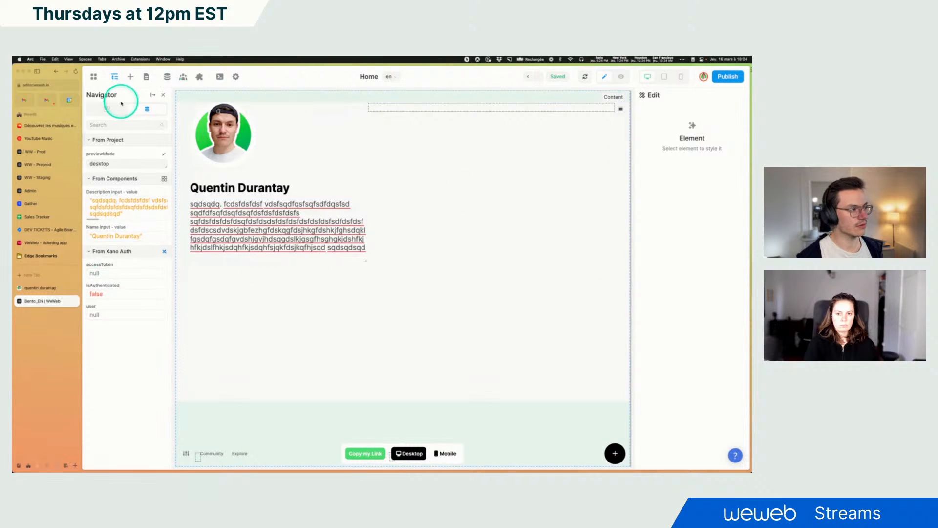
# Select the Max number of characters alert element in the layer tree and inspect it with the browser's developer tools
pyautogui.click(107, 108)
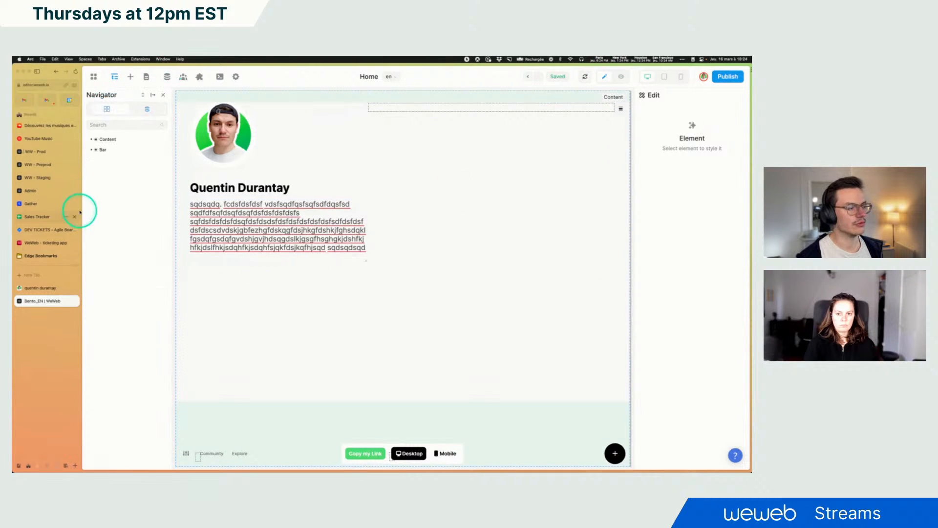
pyautogui.click(102, 139)
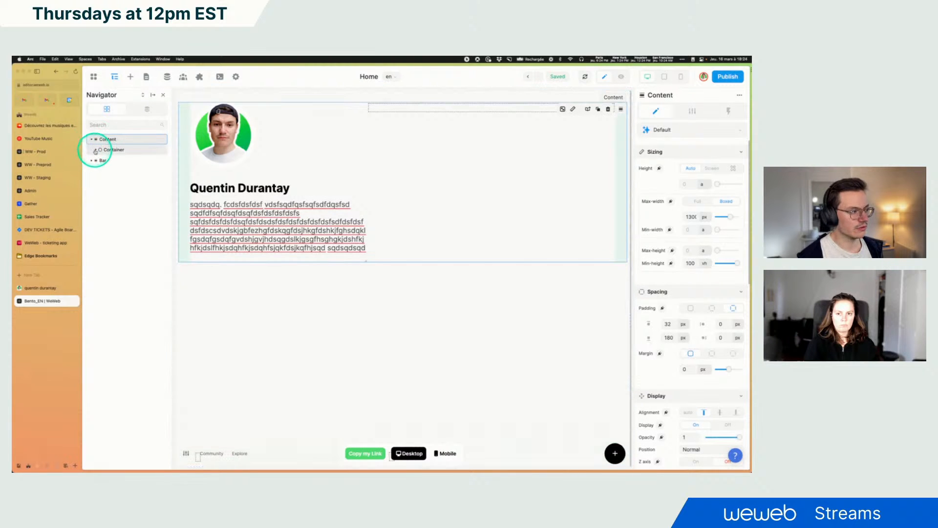
pyautogui.click(100, 160)
pyautogui.click(104, 170)
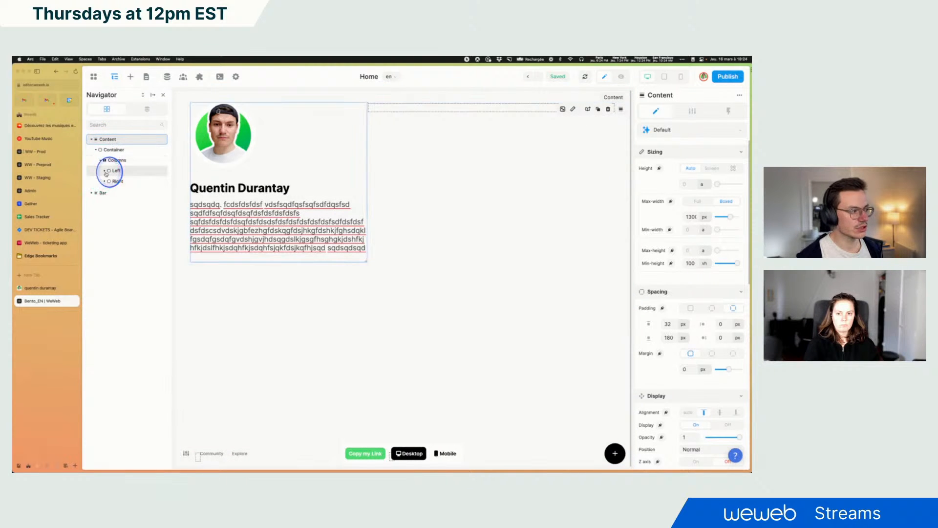
pyautogui.click(110, 191)
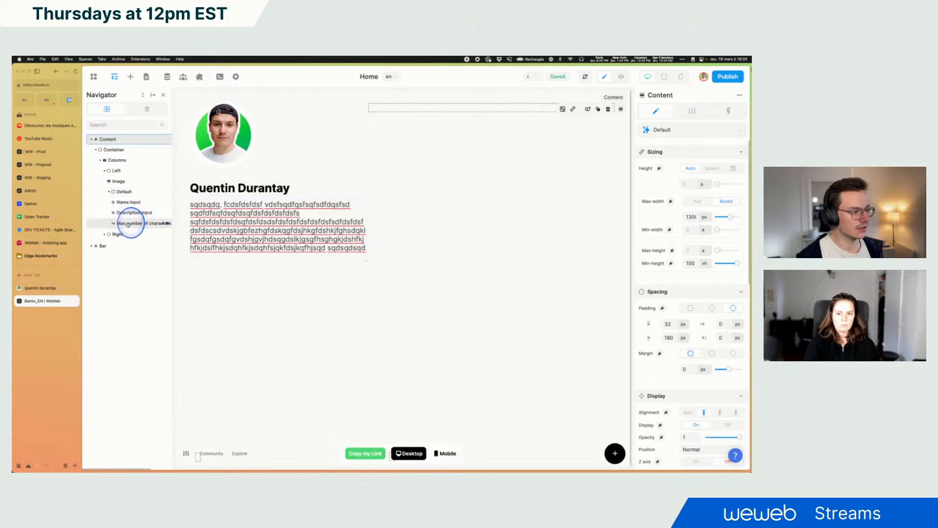
pyautogui.click(131, 223)
pyautogui.scroll(-10, 697, 332)
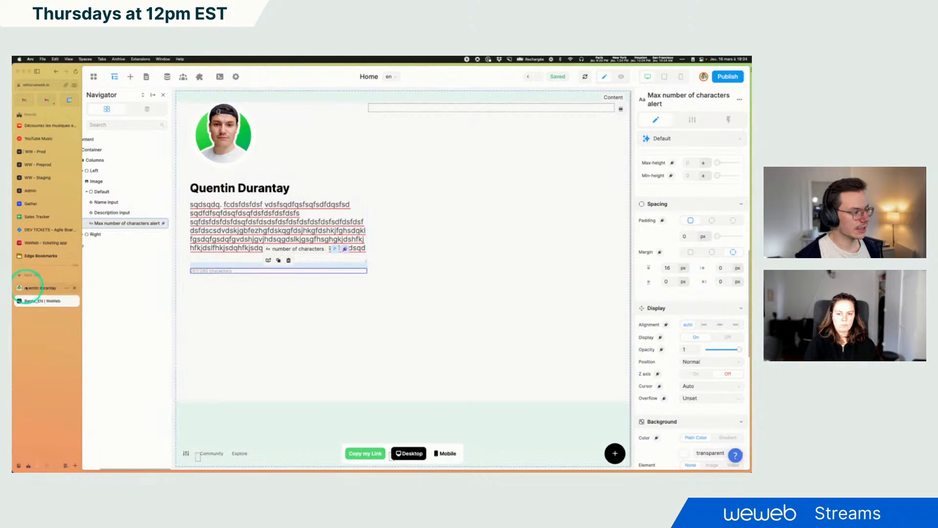
pyautogui.rightClick(503, 311)
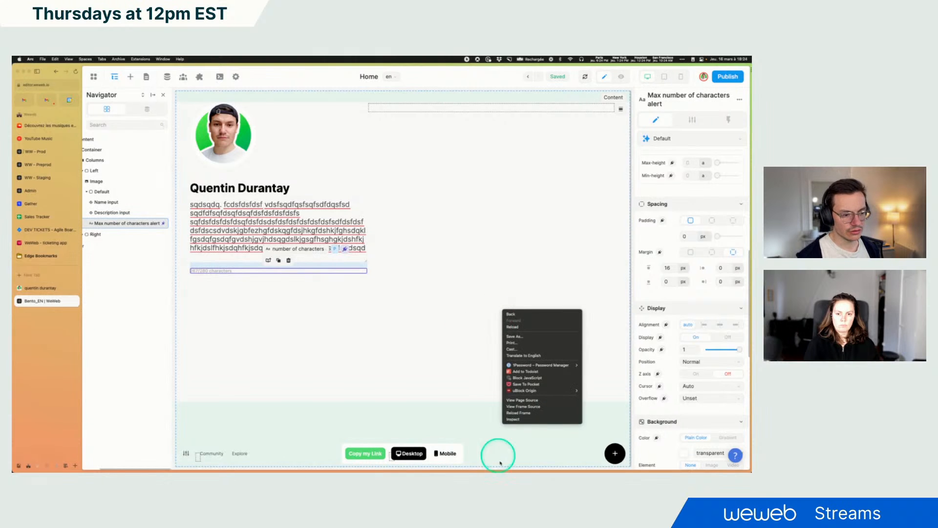
pyautogui.click(517, 419)
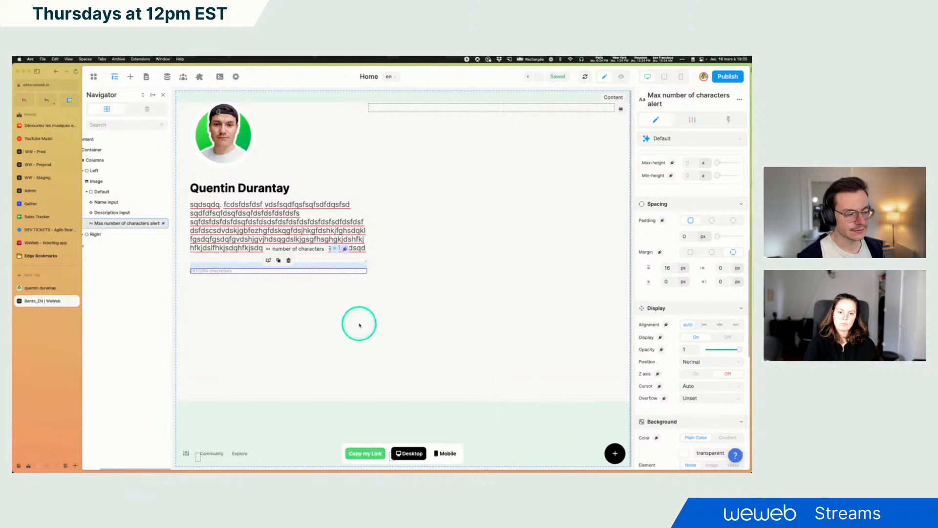
pyautogui.click(87, 343)
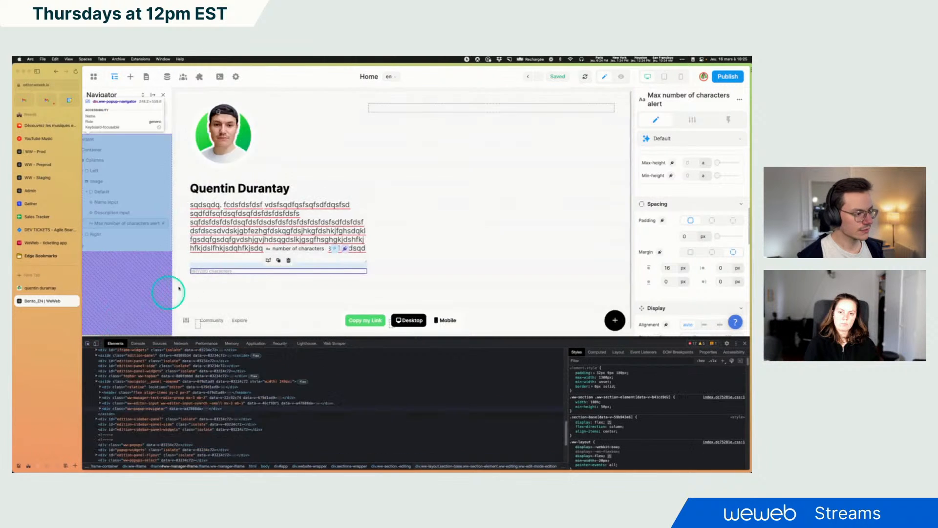
pyautogui.click(201, 272)
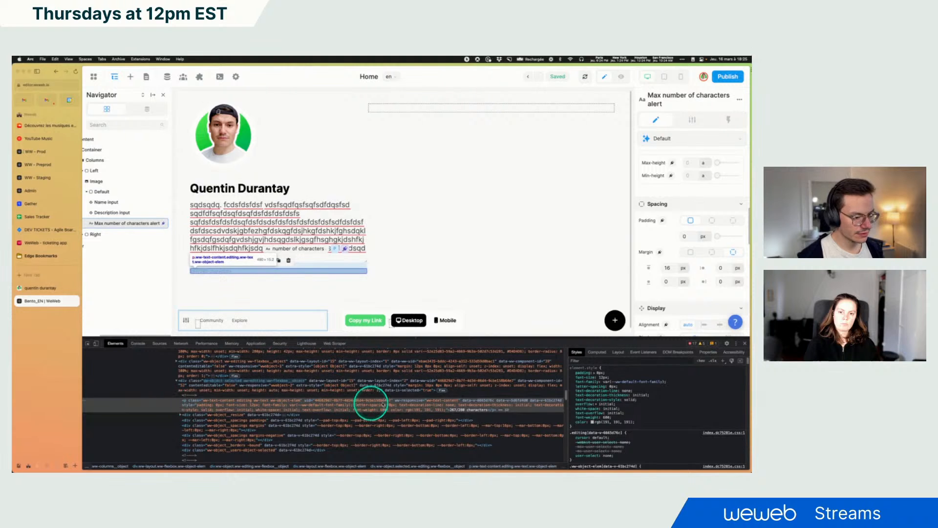
# Turn the counter text's display off
pyautogui.scroll(-2, 414, 391)
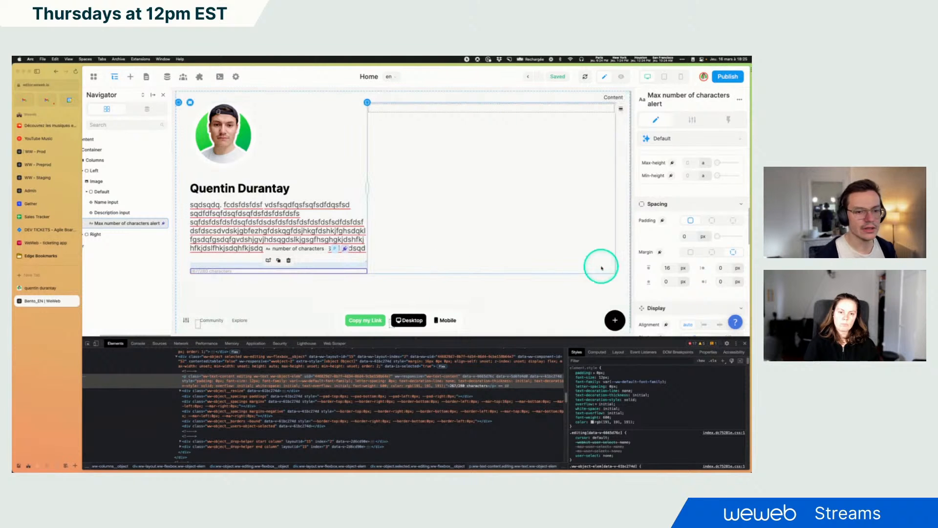
pyautogui.scroll(-5, 655, 254)
pyautogui.scroll(-3, 698, 244)
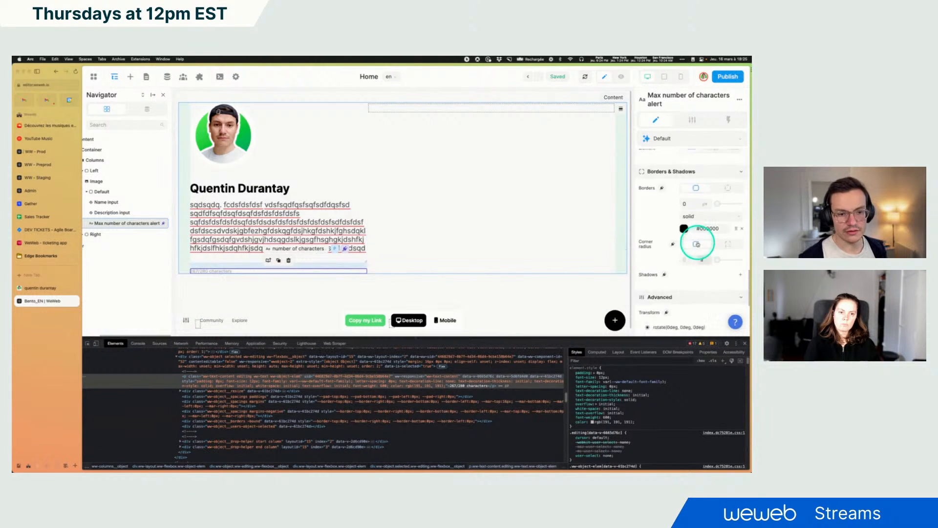
pyautogui.scroll(4, 697, 239)
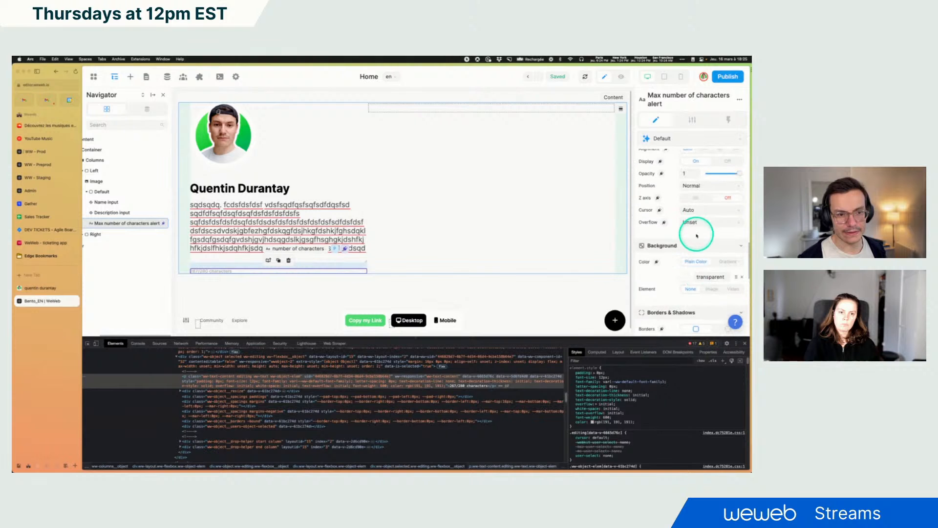
pyautogui.scroll(2, 708, 195)
pyautogui.click(727, 162)
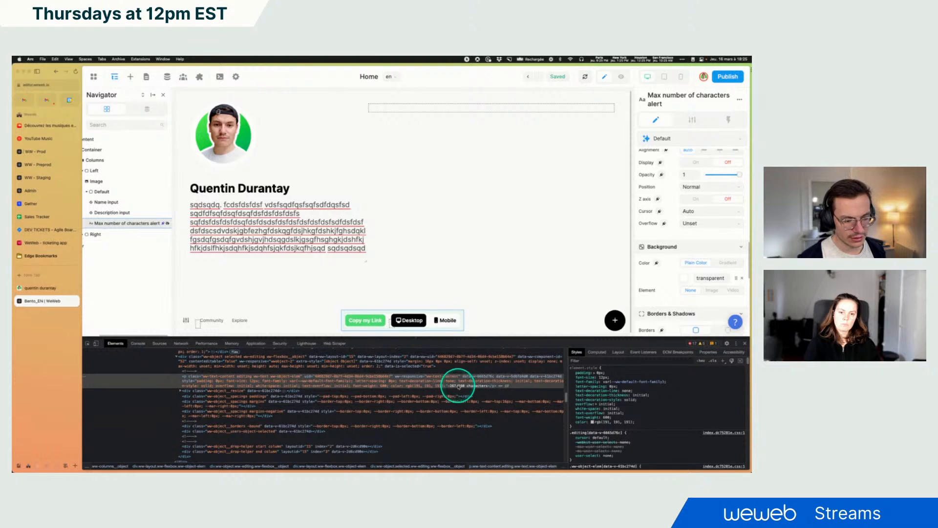
# Preview the page, type fdsfdsfdsfds into the description to test the counter, and return to edit mode
pyautogui.click(620, 77)
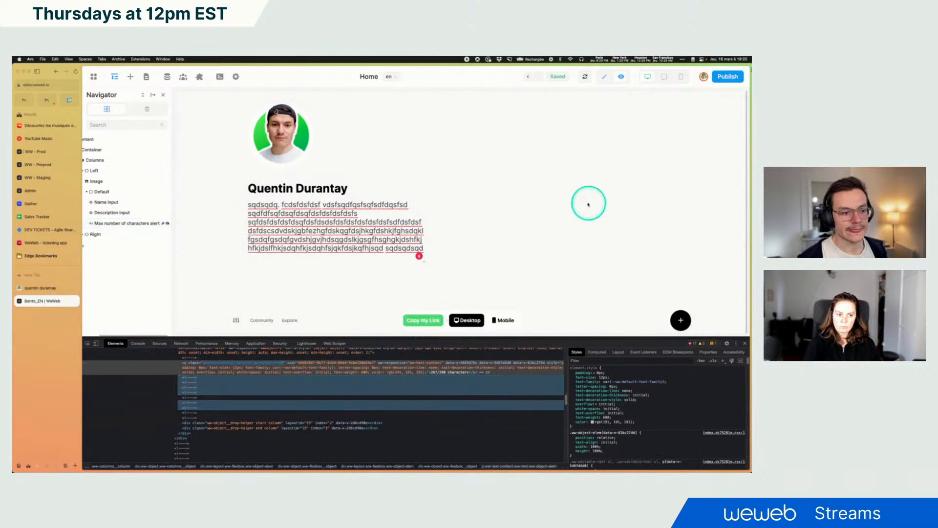
pyautogui.click(341, 245)
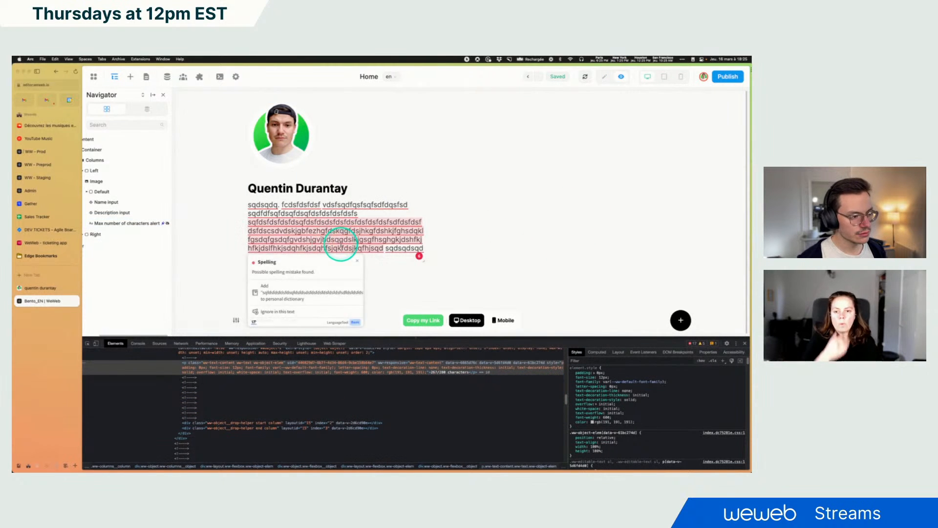
pyautogui.write('fdsfdsfdsfds')
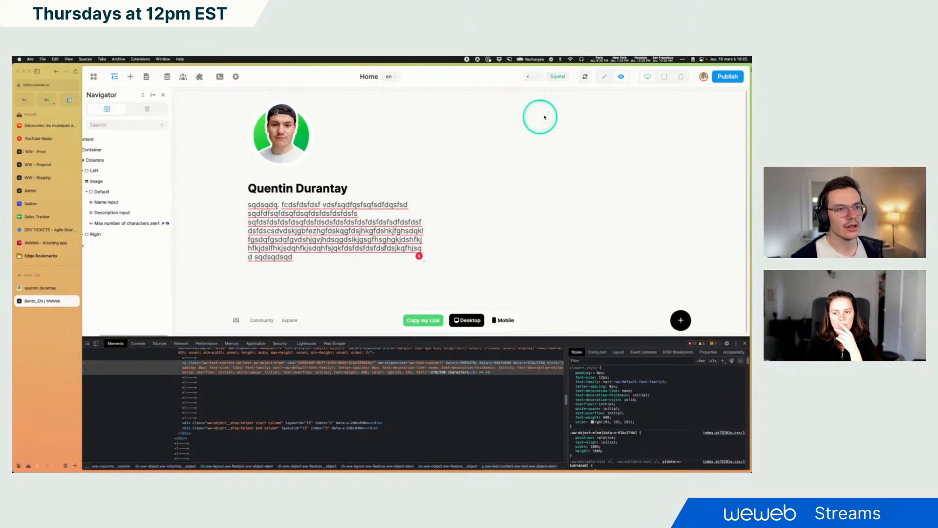
pyautogui.click(602, 78)
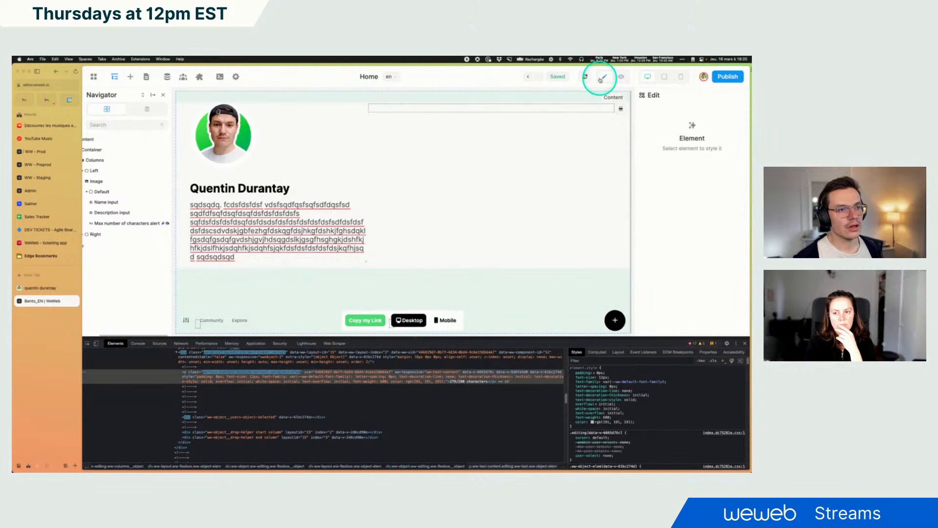
# Close the developer tools, reselect the counter text and switch its display back on
pyautogui.click(123, 224)
pyautogui.click(745, 343)
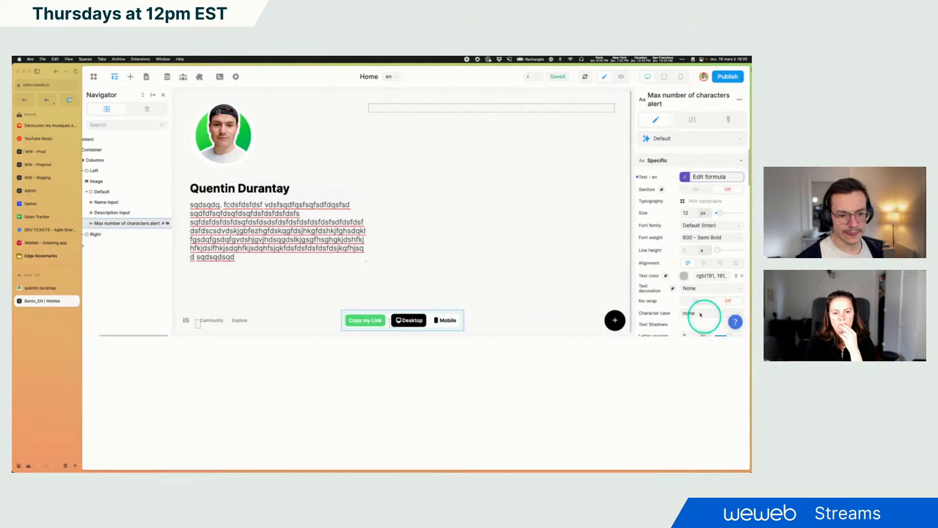
pyautogui.scroll(-4, 692, 317)
pyautogui.scroll(-10, 693, 318)
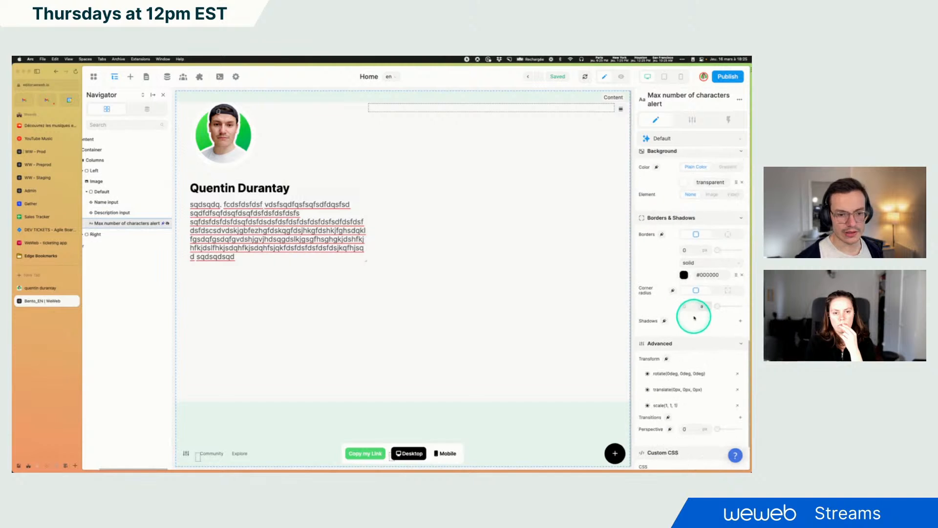
pyautogui.scroll(10, 689, 317)
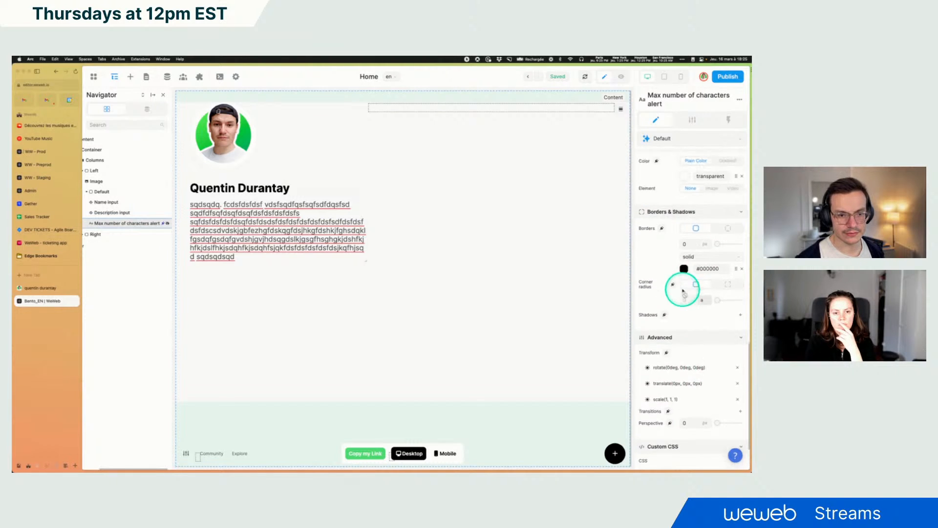
pyautogui.scroll(3, 688, 308)
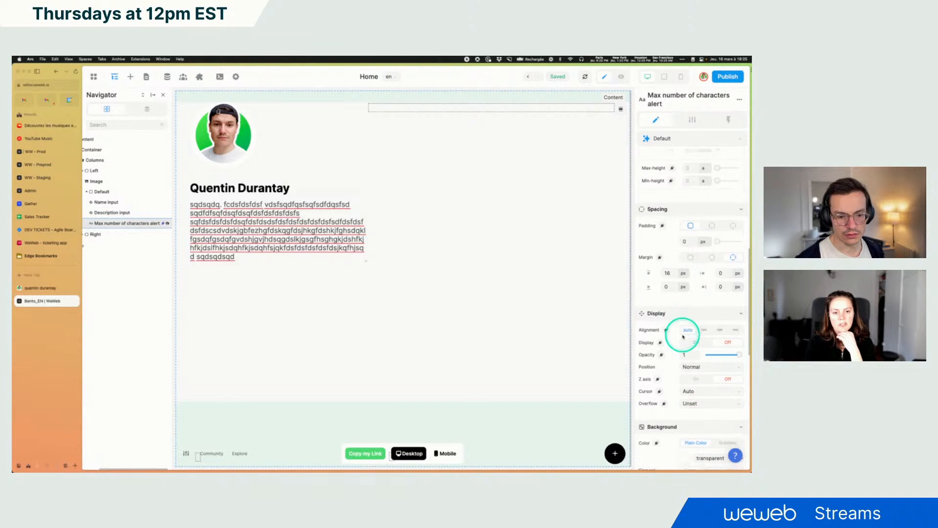
pyautogui.click(690, 332)
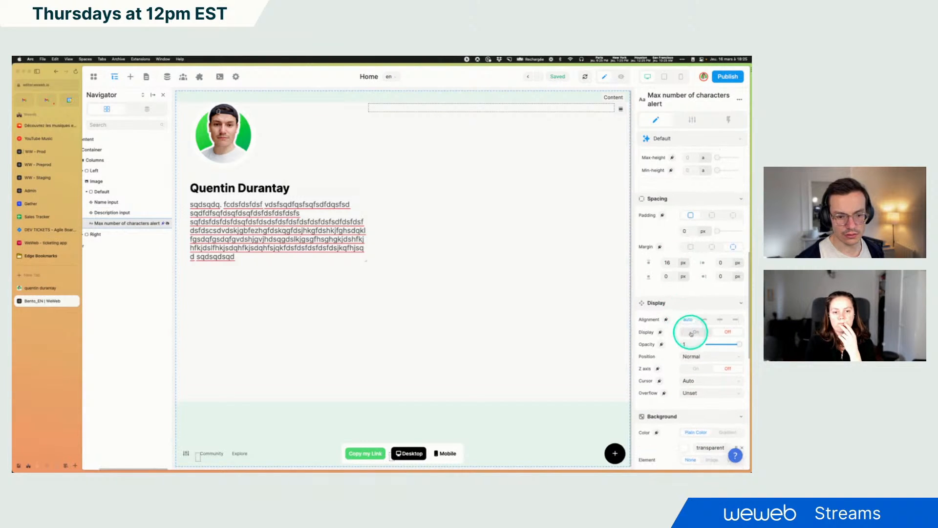
# Test the counter text's conditional display by toggling its condition off and on, then reopen its style properties
pyautogui.click(698, 120)
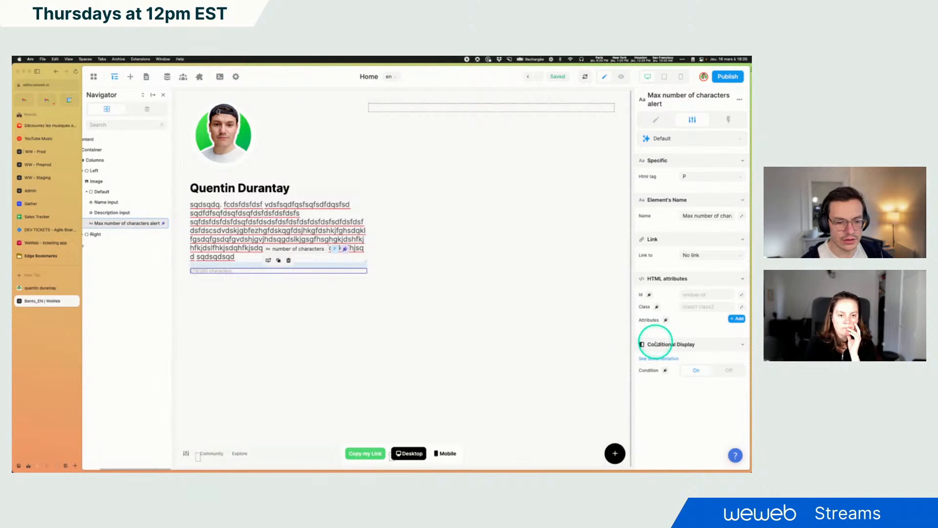
pyautogui.click(727, 370)
pyautogui.click(695, 371)
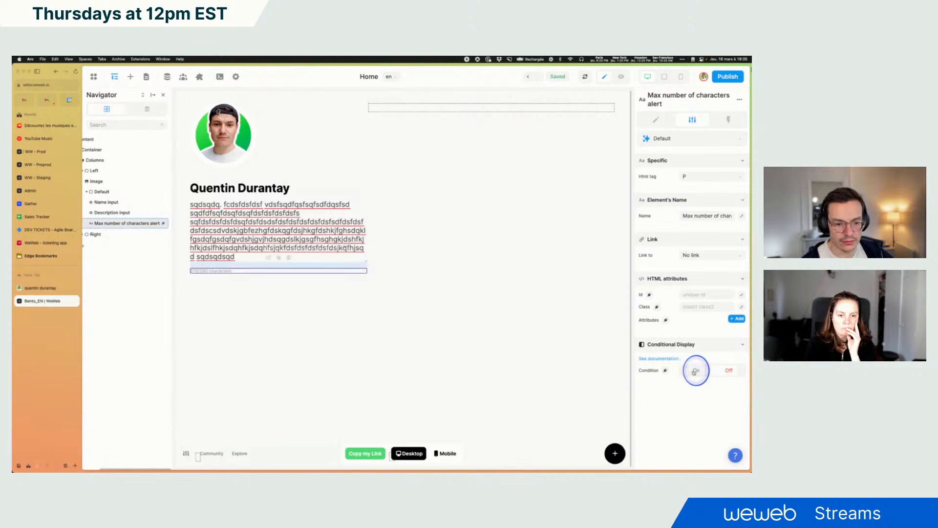
pyautogui.click(725, 372)
pyautogui.click(698, 372)
pyautogui.click(713, 375)
pyautogui.click(696, 371)
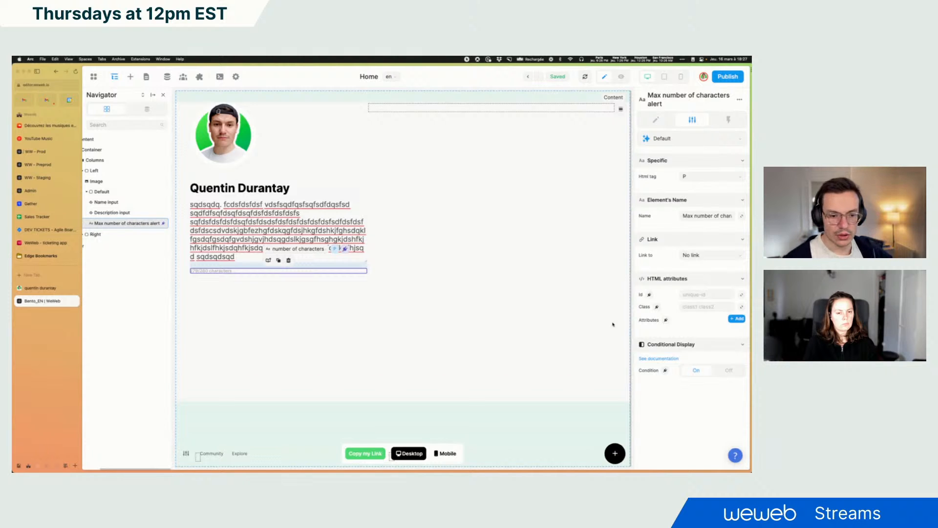
pyautogui.click(728, 370)
pyautogui.click(695, 371)
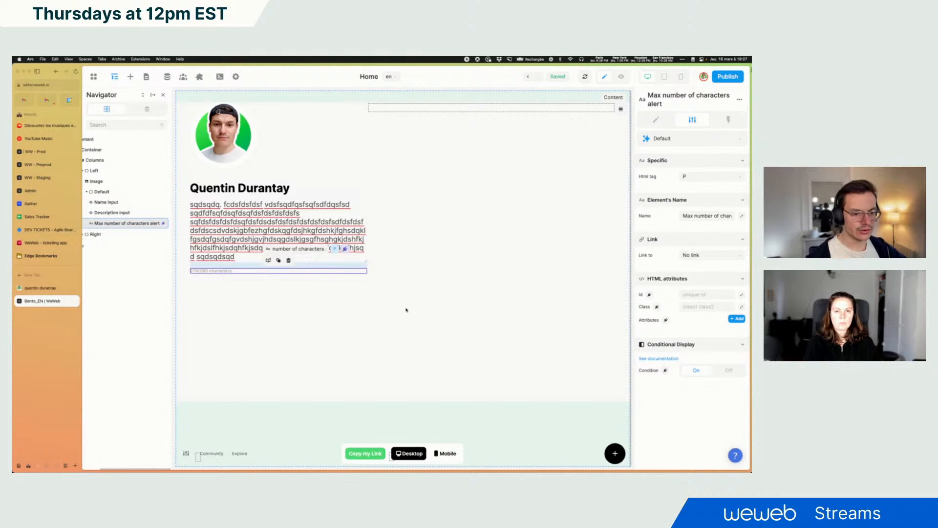
pyautogui.click(221, 272)
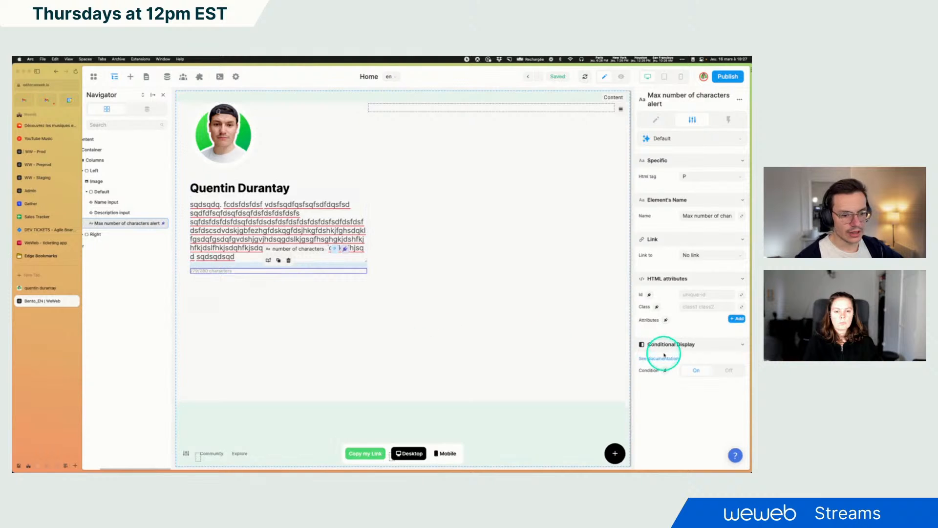
pyautogui.click(728, 370)
pyautogui.click(703, 375)
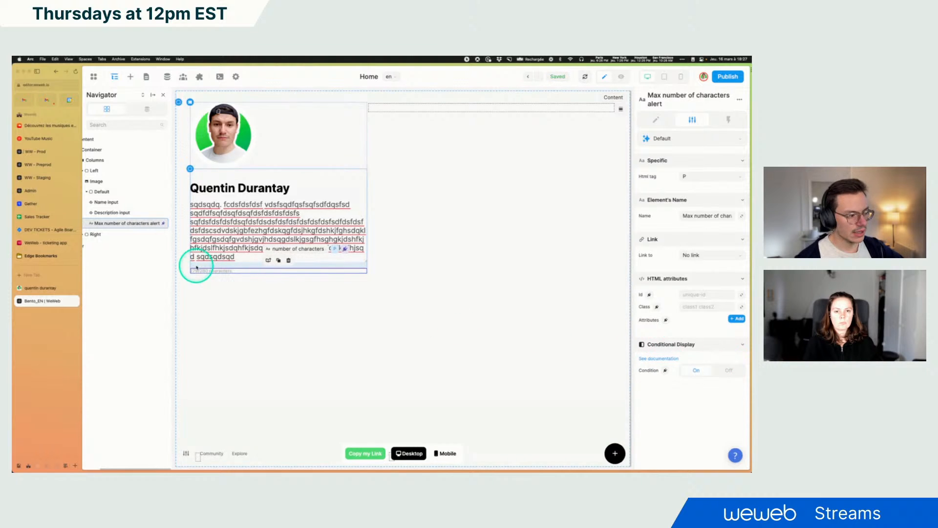
pyautogui.click(729, 370)
pyautogui.click(701, 372)
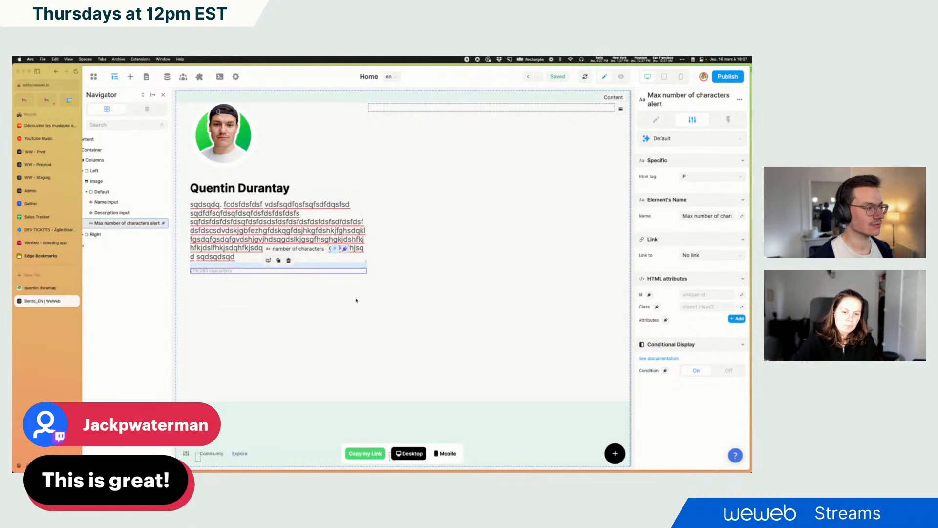
pyautogui.hscroll(-1, 100, 234)
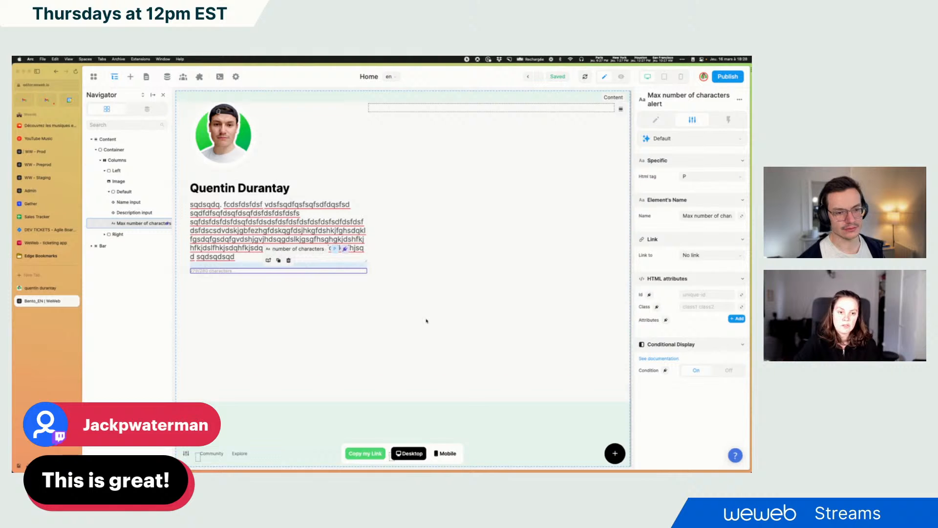
pyautogui.click(658, 118)
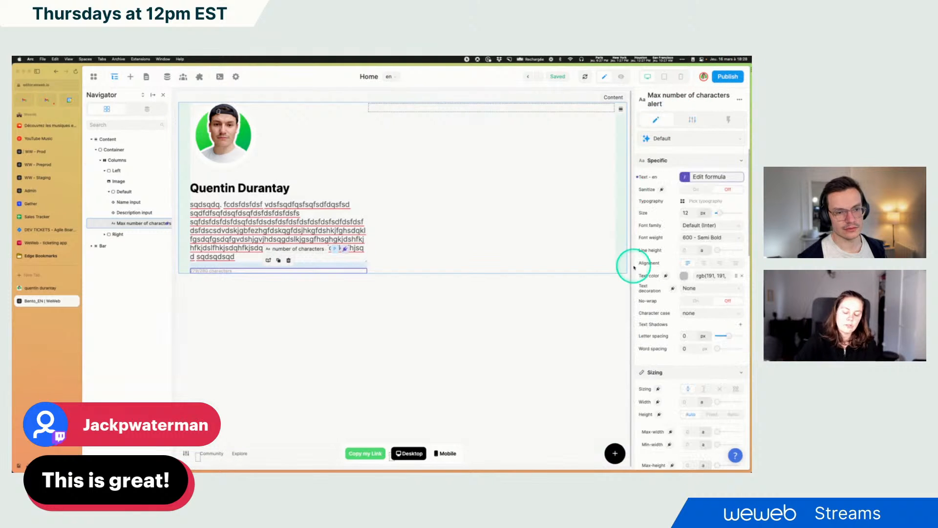
# Bind the counter text's conditional display condition to a formula
pyautogui.scroll(-1, 690, 281)
pyautogui.scroll(-10, 690, 283)
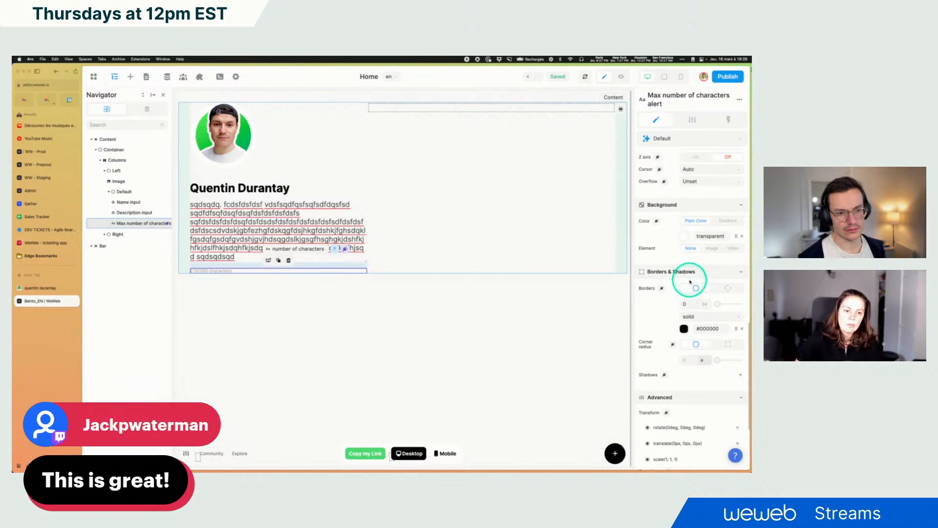
pyautogui.scroll(-2, 691, 281)
pyautogui.scroll(5, 691, 277)
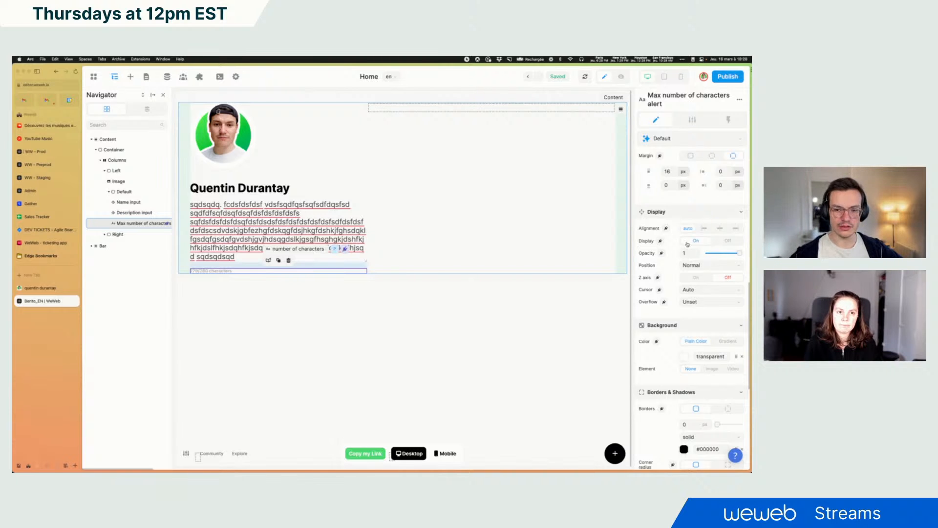
pyautogui.click(692, 119)
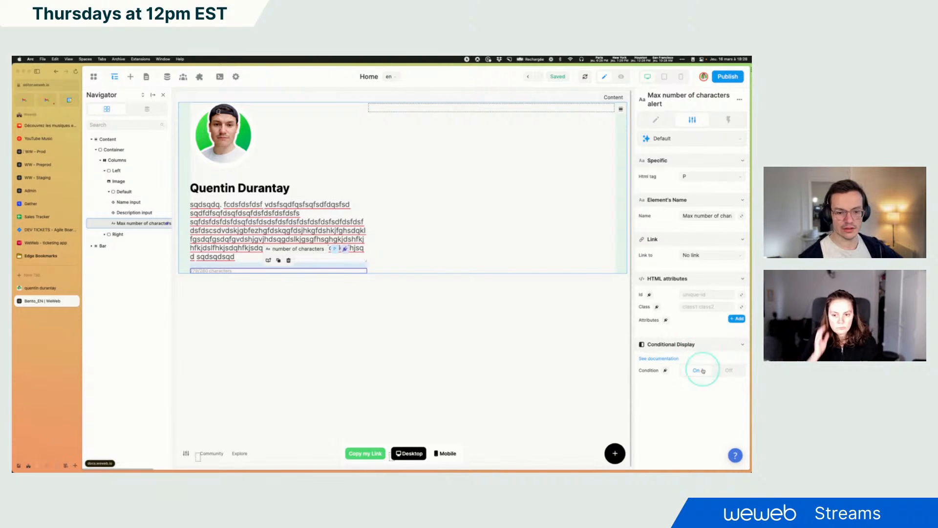
pyautogui.click(729, 370)
pyautogui.click(694, 371)
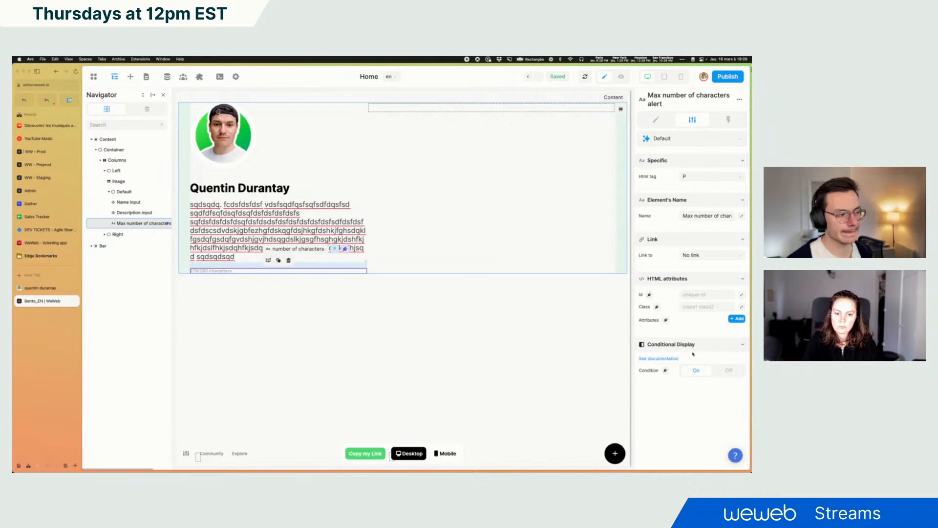
pyautogui.click(665, 371)
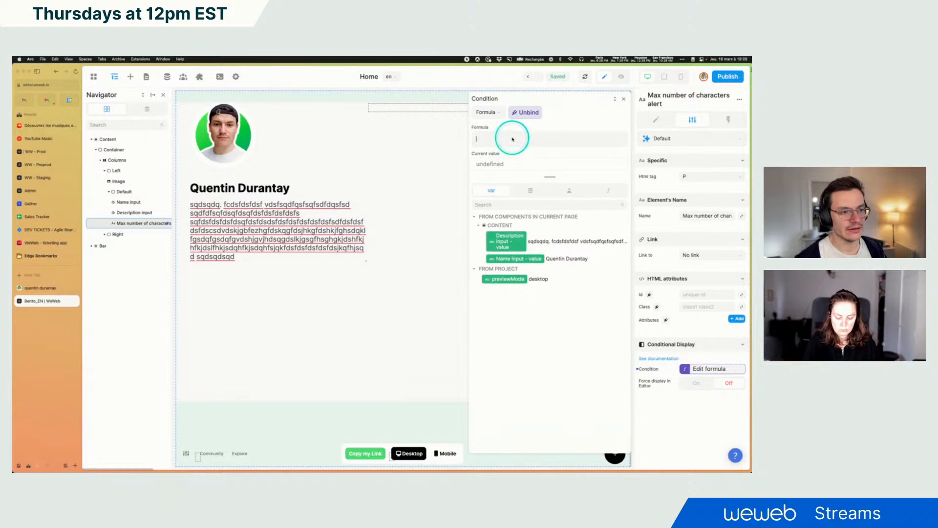
# Set the condition formula to textLength of the Description input value > 224
pyautogui.click(608, 190)
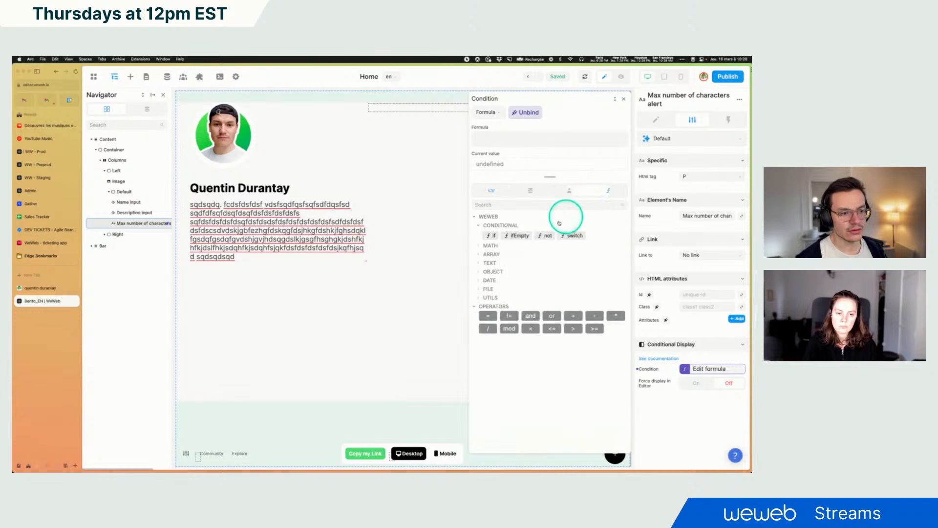
pyautogui.click(539, 297)
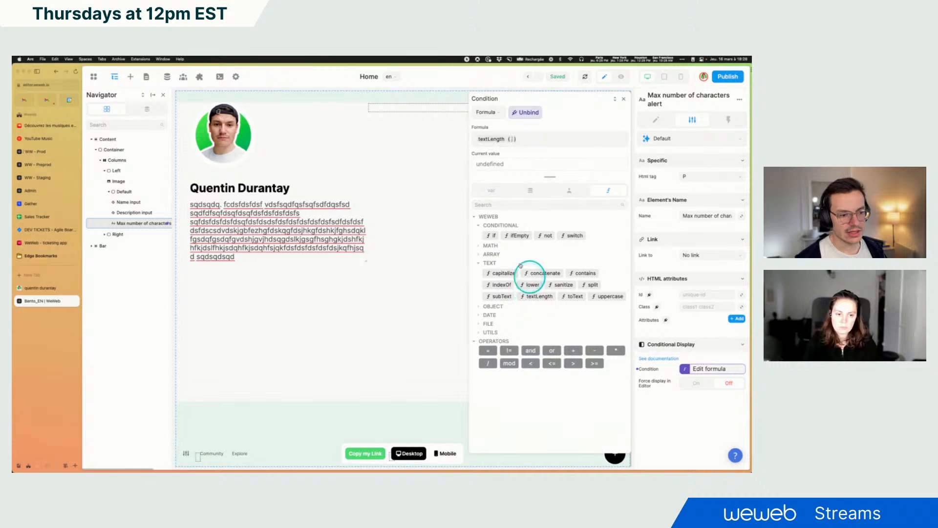
pyautogui.click(491, 191)
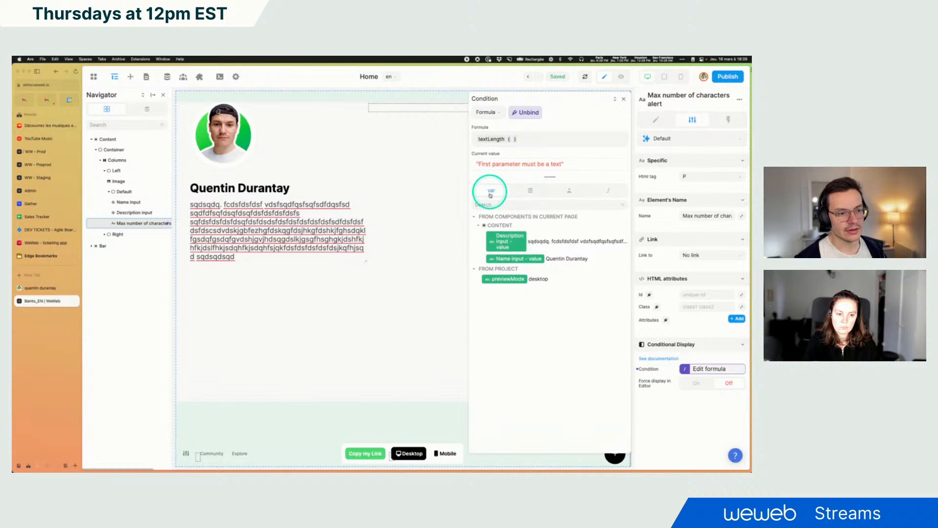
pyautogui.click(504, 239)
pyautogui.click(596, 144)
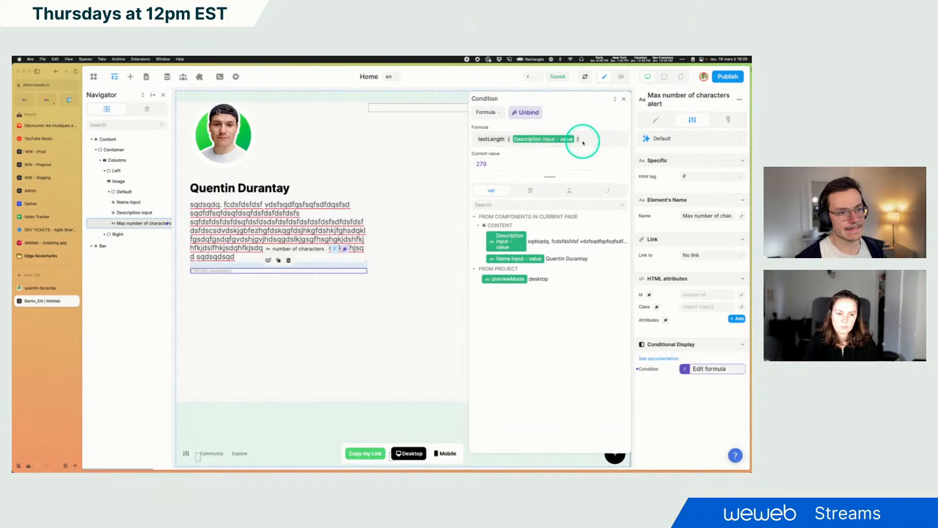
pyautogui.doubleClick(479, 164)
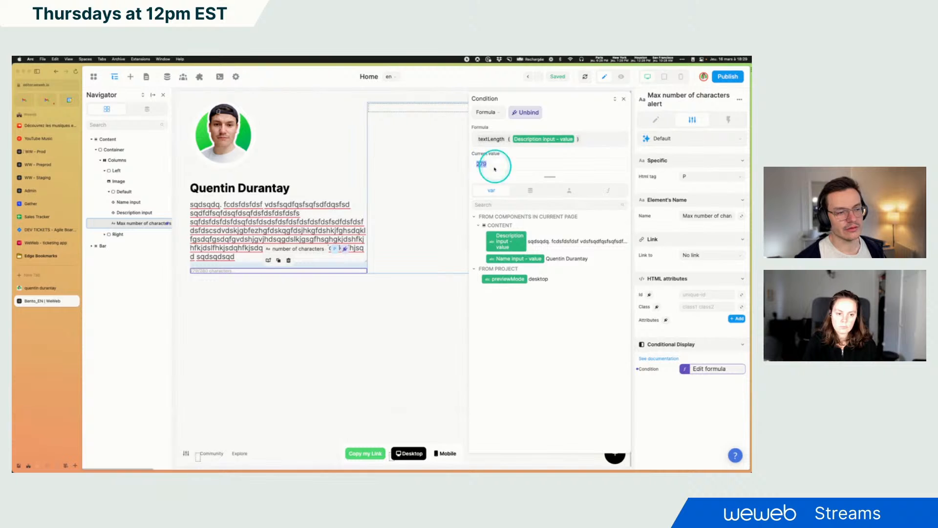
pyautogui.click(585, 142)
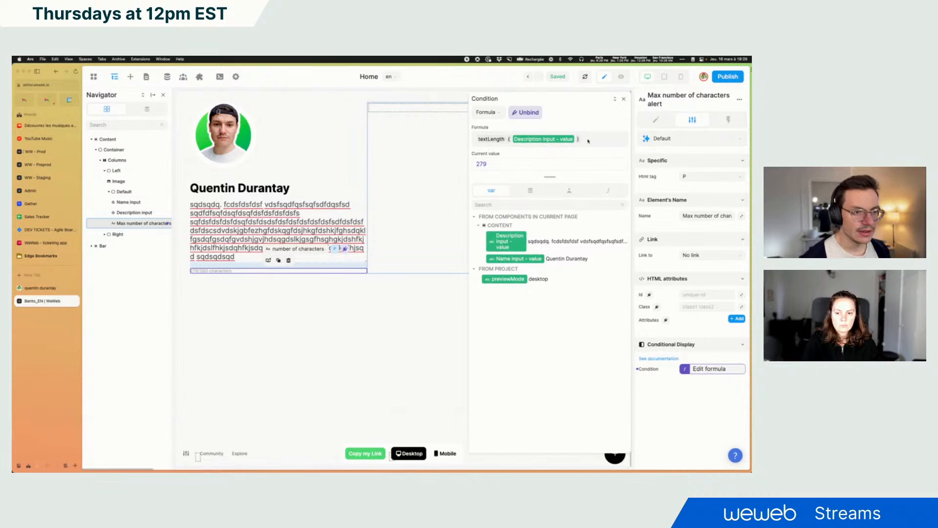
pyautogui.write('> ')
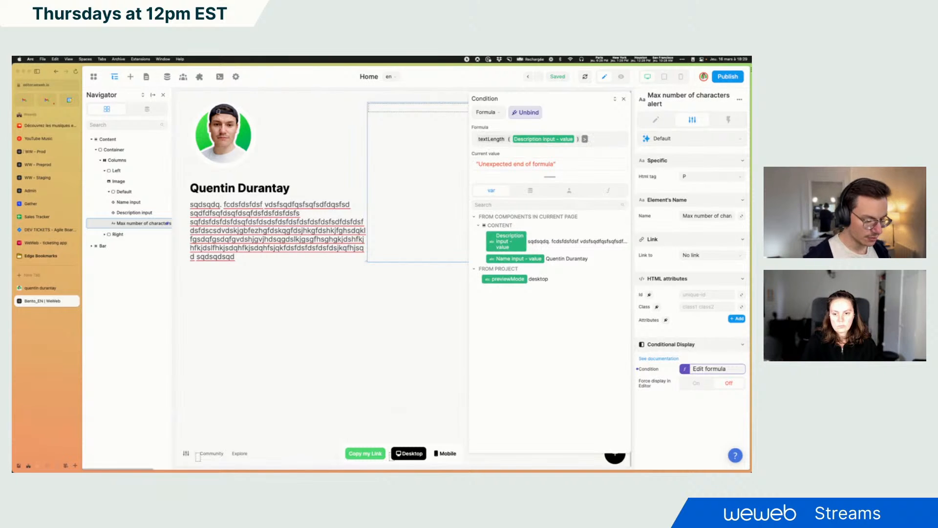
pyautogui.write('224')
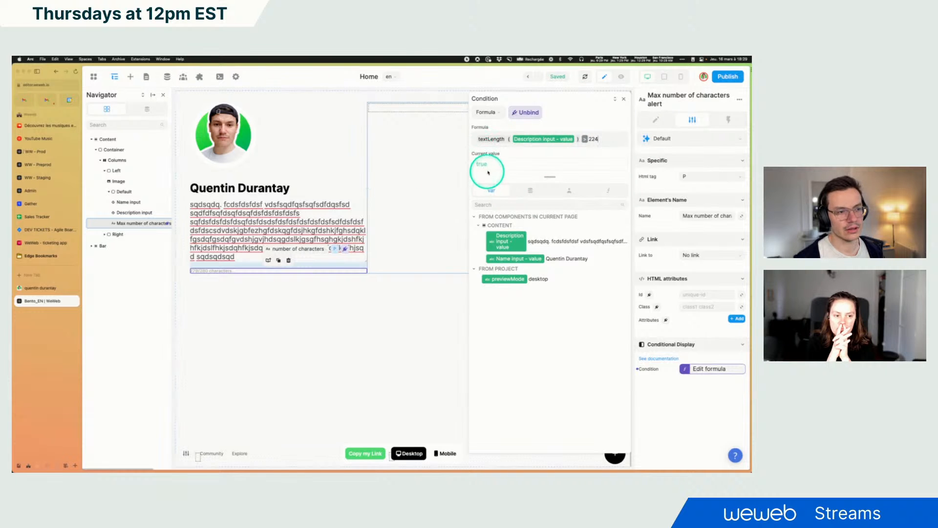
# Preview the page and delete part of the description text to test the counter's display condition
pyautogui.click(620, 77)
pyautogui.moveTo(297, 248); pyautogui.dragTo(297, 239)
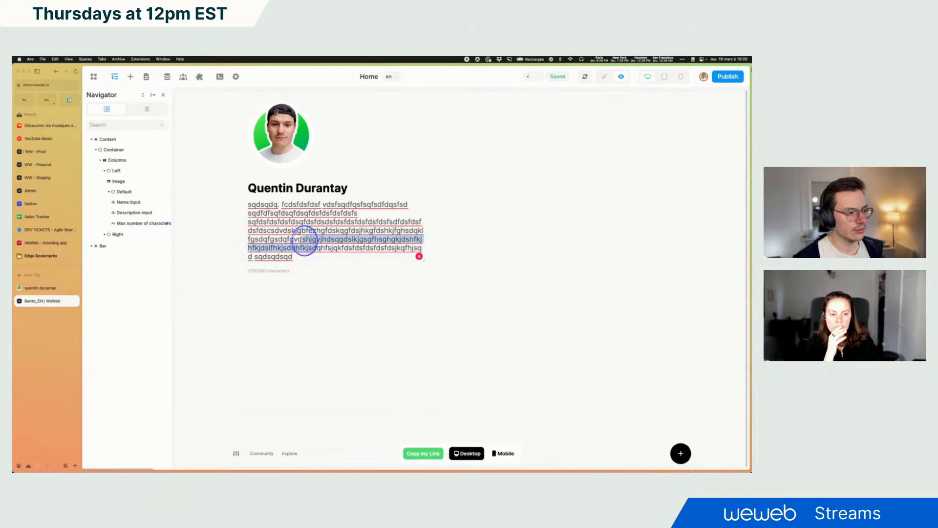
pyautogui.press('BackSpace')
pyautogui.press('BackSpace')
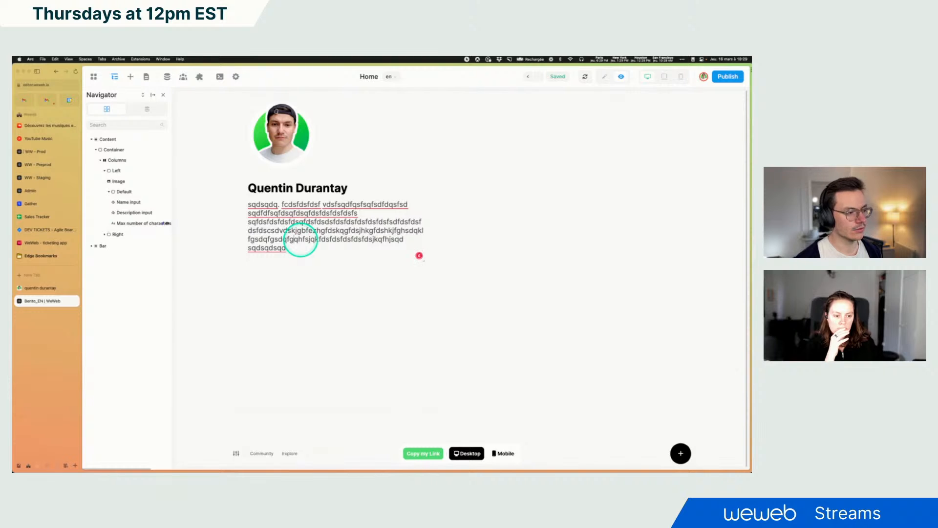
pyautogui.write('s')
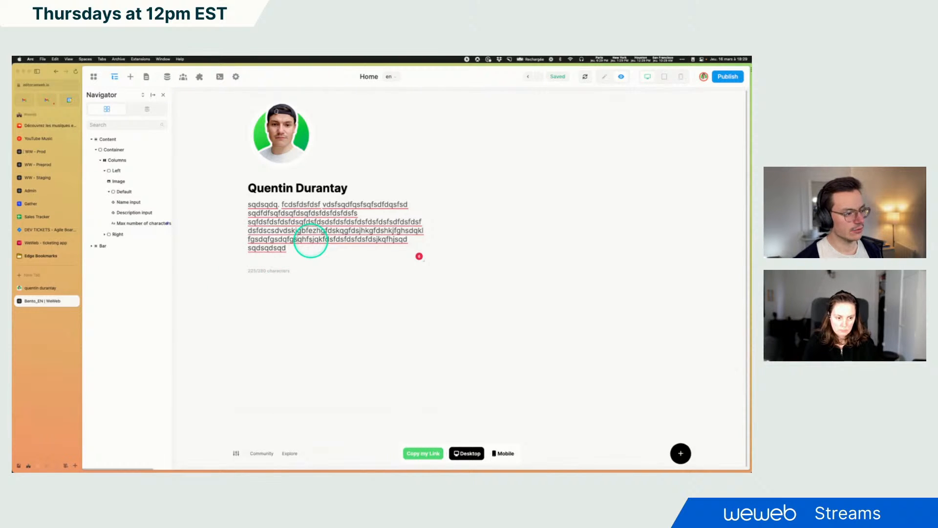
pyautogui.press('BackSpace')
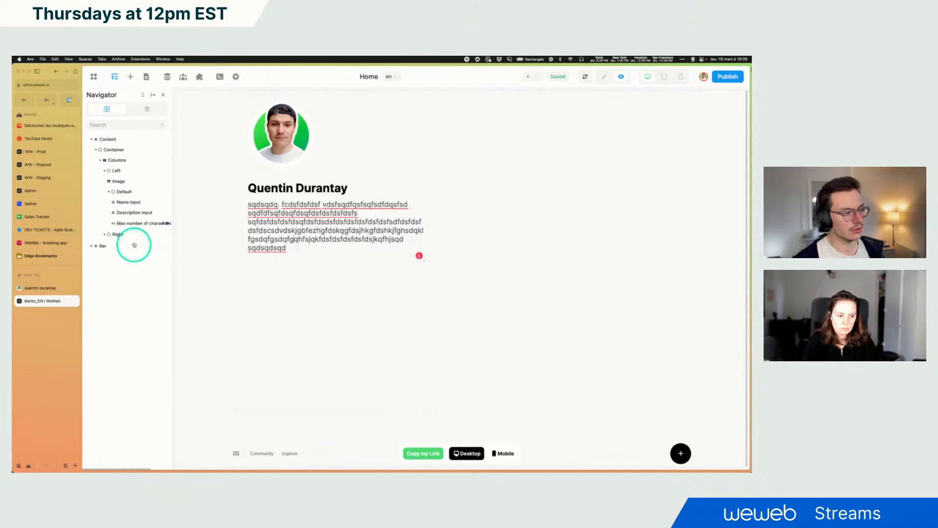
# Return to edit mode and review the counter text's condition formula
pyautogui.click(131, 223)
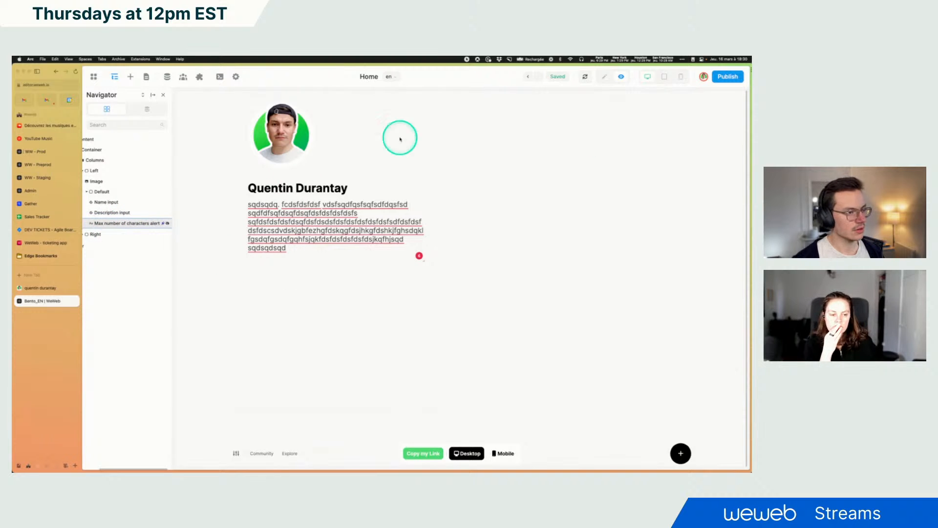
pyautogui.click(606, 77)
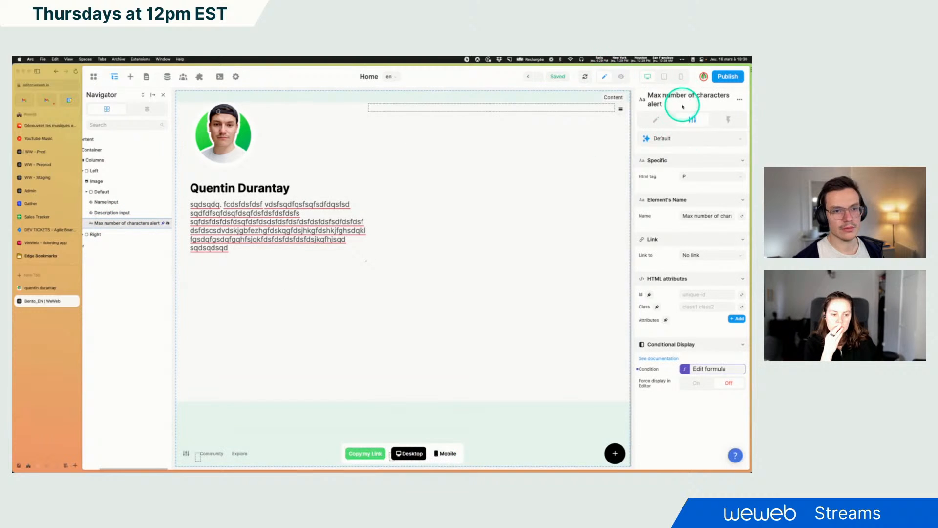
pyautogui.click(691, 370)
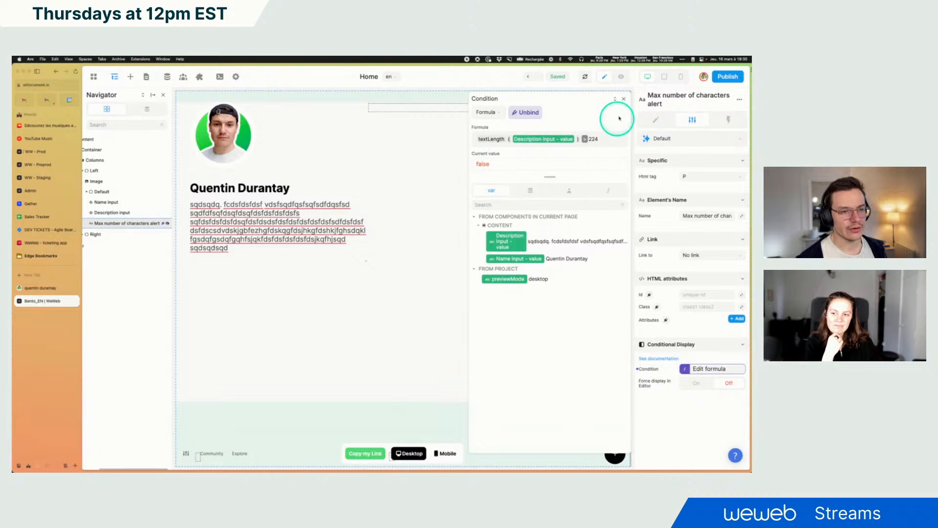
pyautogui.click(624, 98)
# Preview the page and insert cxwcxwcwxc into the description to test the counter
pyautogui.click(620, 77)
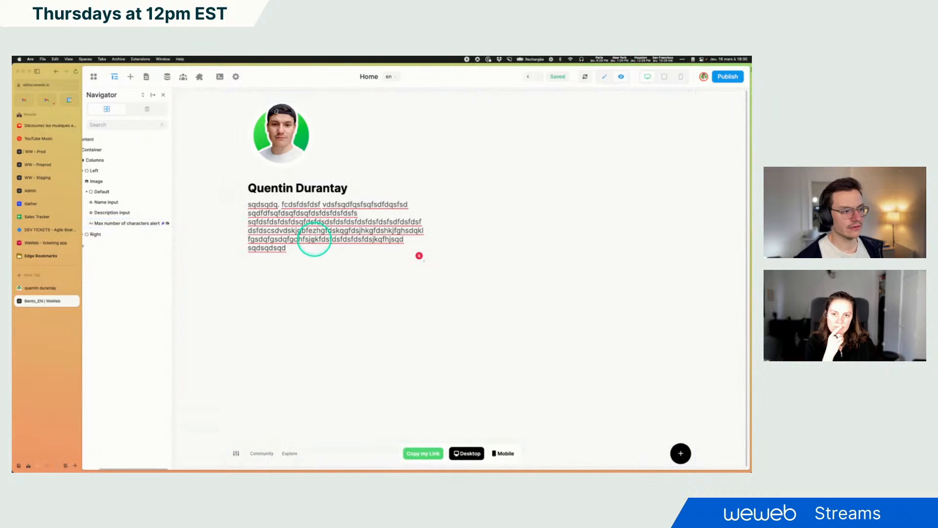
pyautogui.click(303, 230)
pyautogui.write('cxwcxwcwxc')
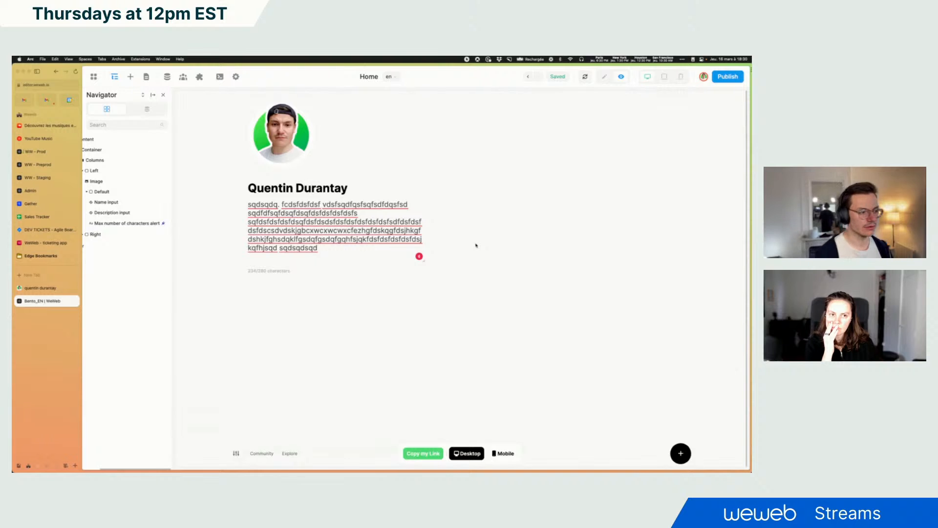
# Select the counter text in the preview, then return to edit mode
pyautogui.moveTo(251, 271); pyautogui.dragTo(265, 271)
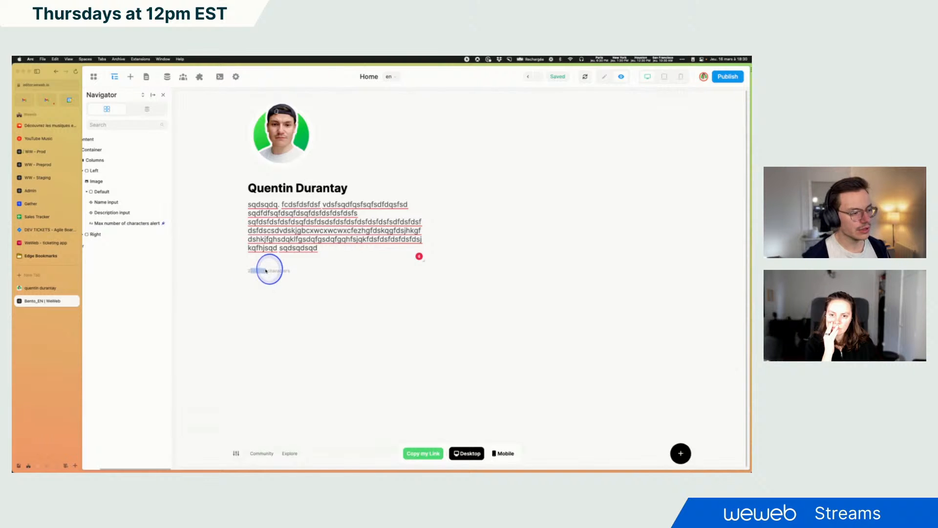
pyautogui.click(267, 271)
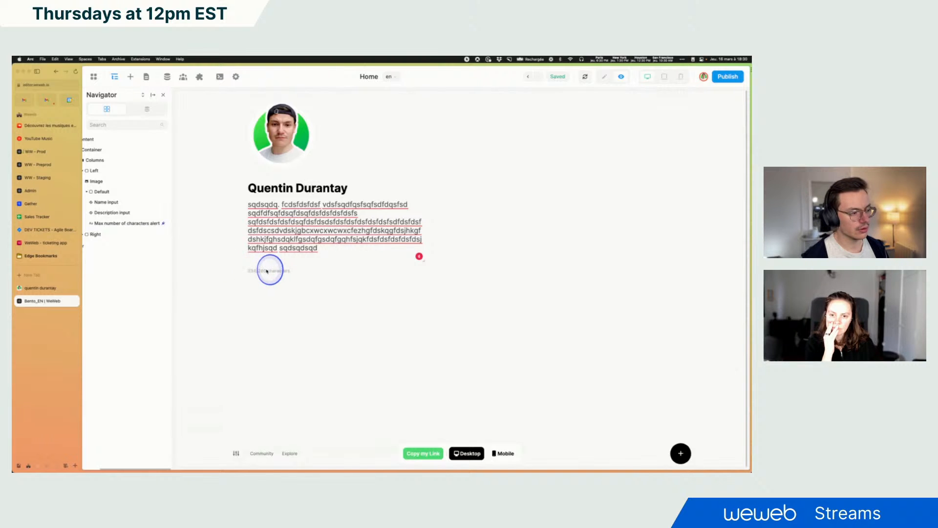
pyautogui.moveTo(241, 272); pyautogui.dragTo(267, 271)
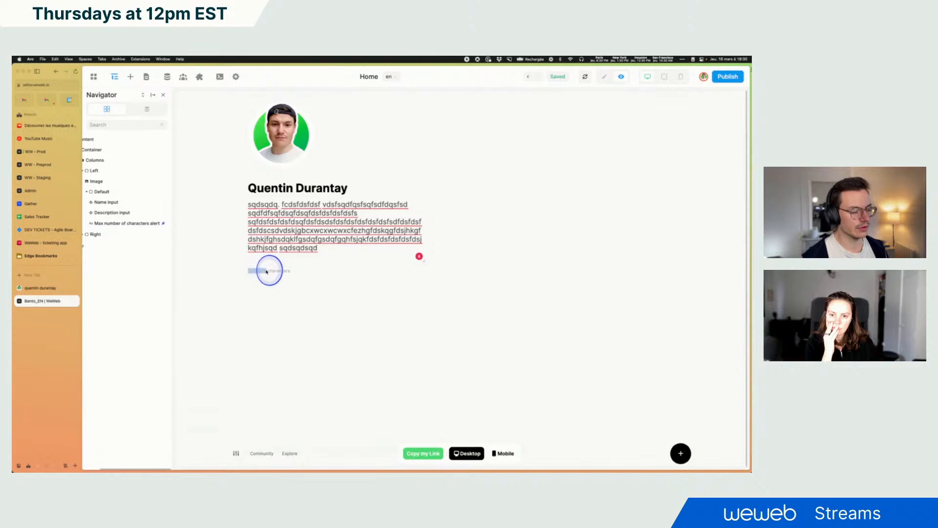
pyautogui.click(274, 271)
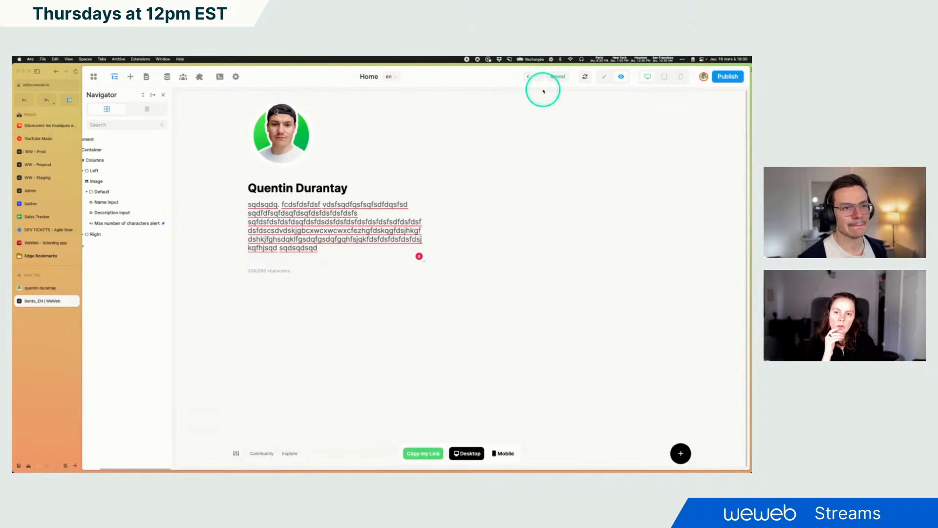
pyautogui.click(604, 77)
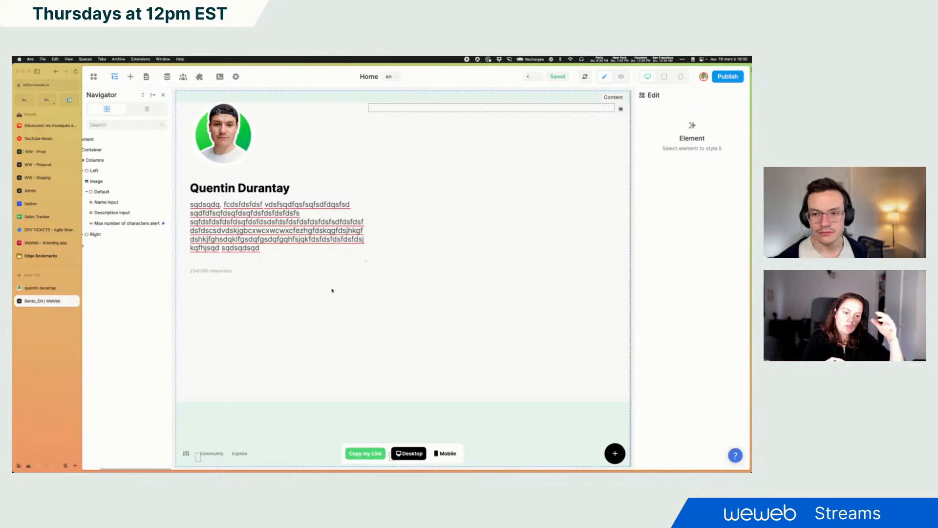
# Select the counter text and open its condition formula for review
pyautogui.click(211, 270)
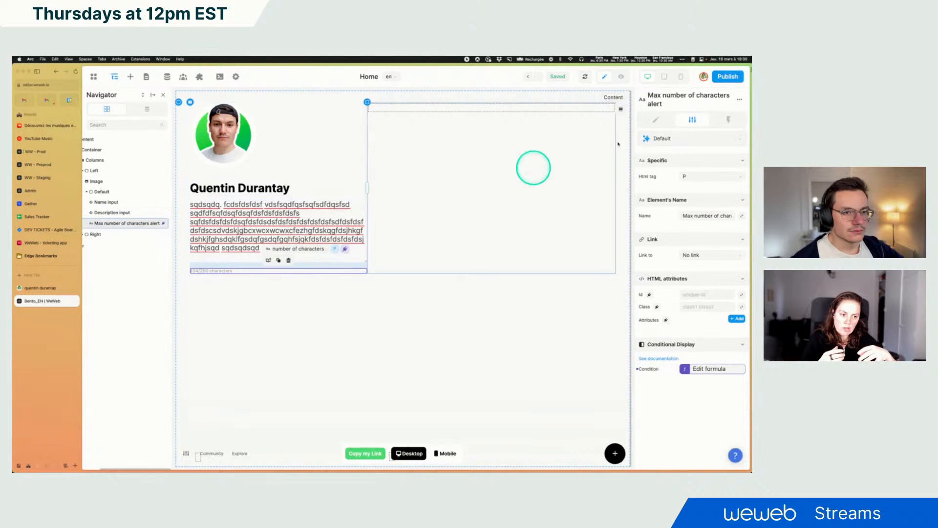
pyautogui.click(702, 369)
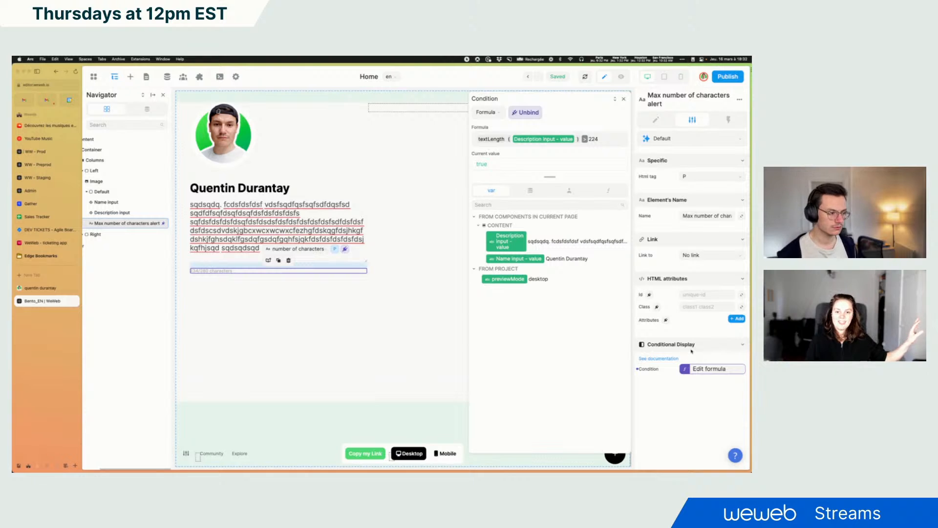
pyautogui.click(691, 349)
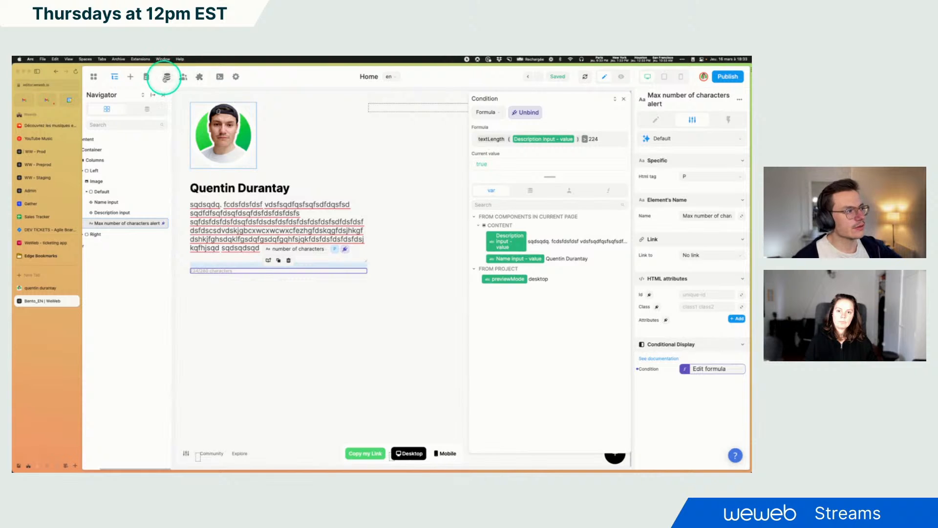
# Browse the data collections panel and reopen the counter's condition formula
pyautogui.click(166, 78)
pyautogui.click(103, 96)
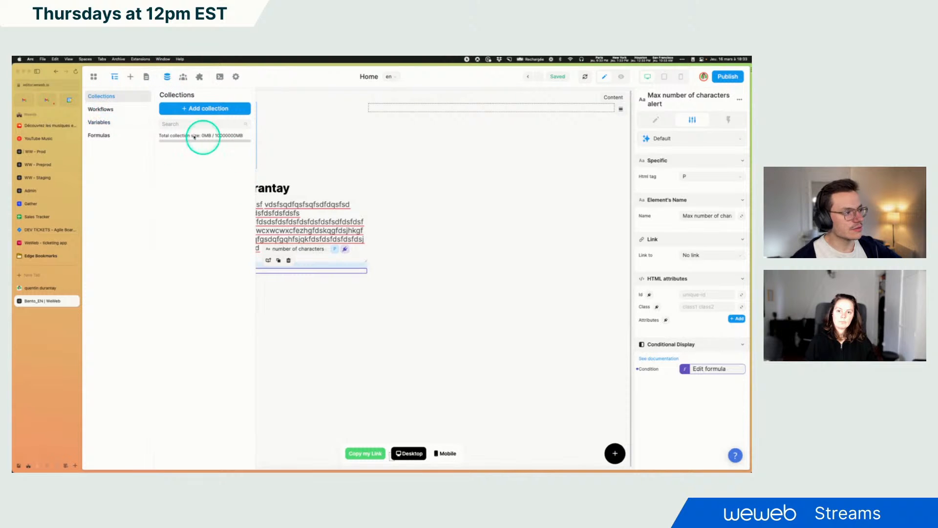
pyautogui.click(538, 274)
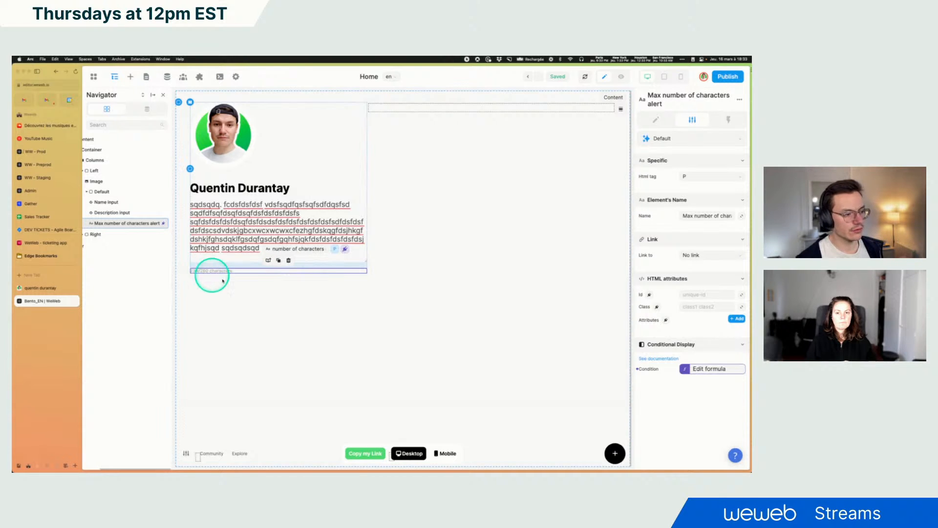
pyautogui.click(705, 369)
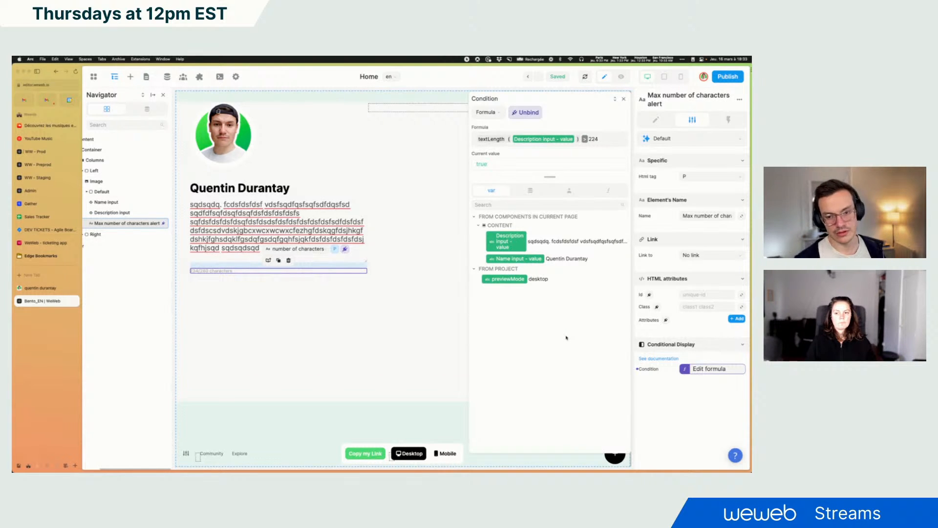
pyautogui.click(178, 154)
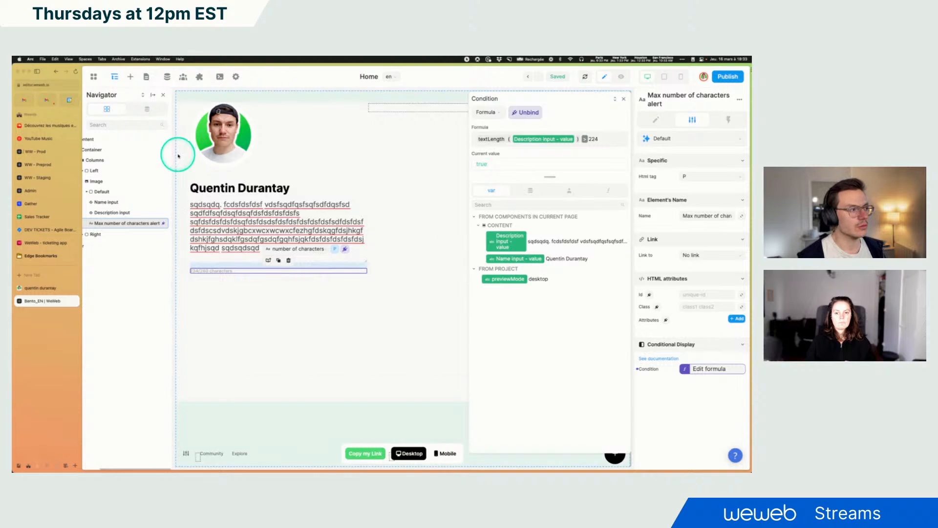
pyautogui.click(167, 77)
pyautogui.click(381, 269)
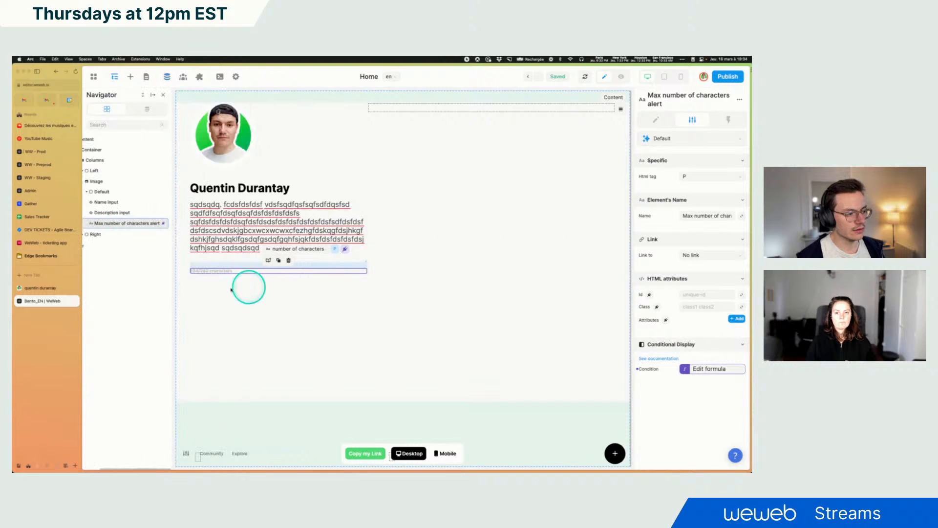
# Reopen the counter's condition formula for review and close it
pyautogui.click(708, 369)
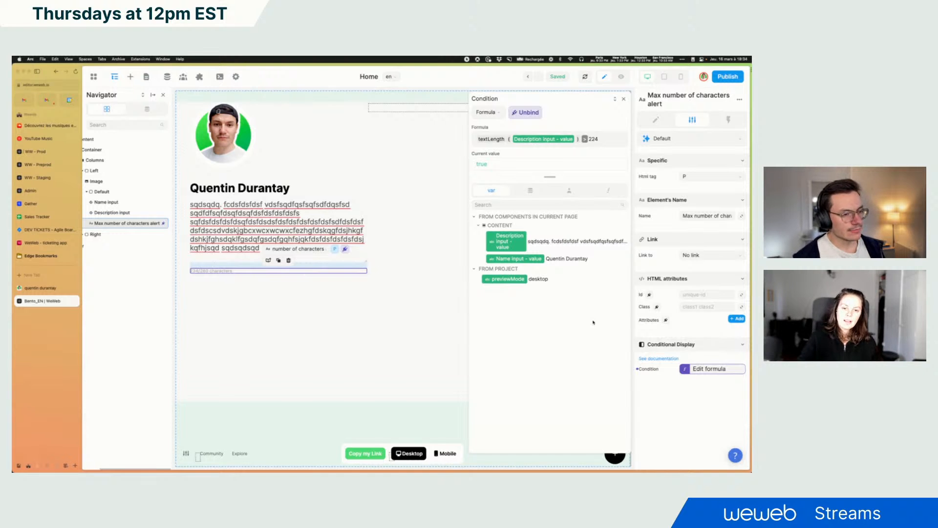
pyautogui.click(624, 101)
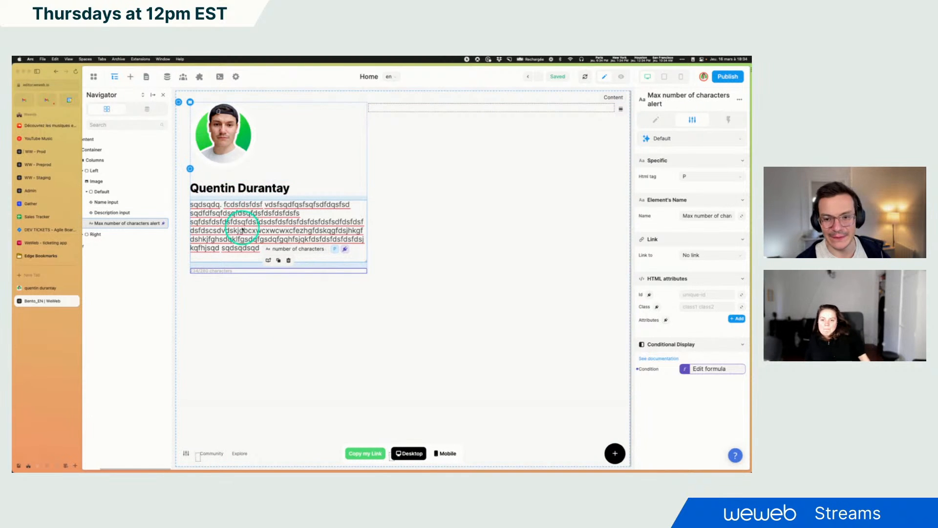
# Open xano.com in a new browser tab and sign in with the Google account
pyautogui.click(47, 276)
pyautogui.write('xano')
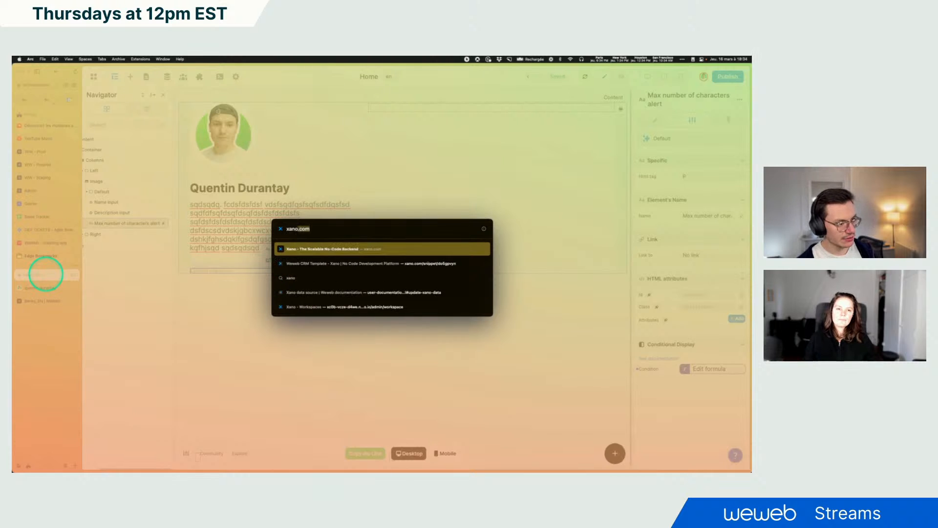
pyautogui.press('Return')
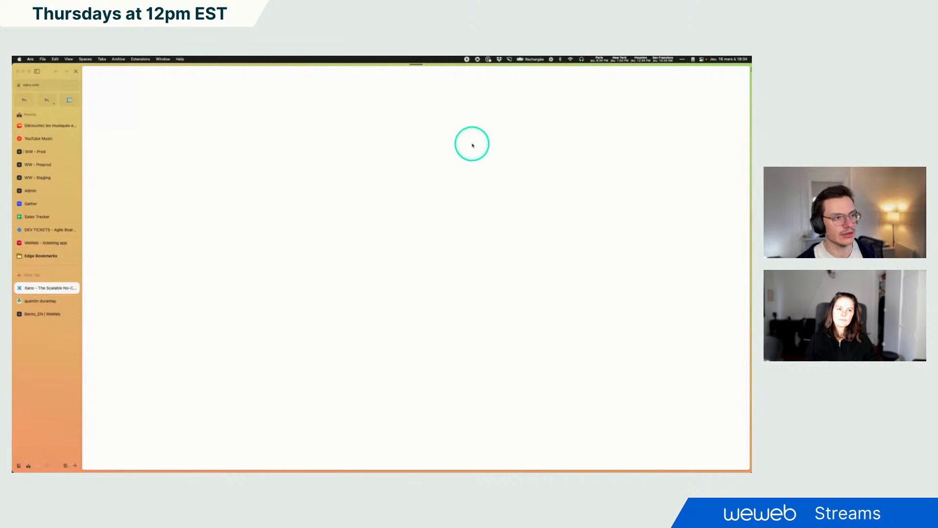
pyautogui.click(525, 89)
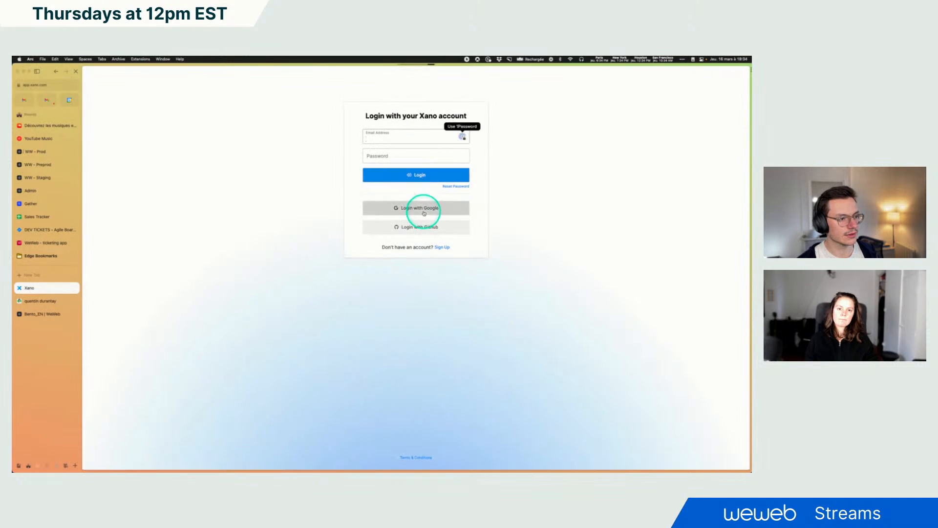
pyautogui.click(424, 213)
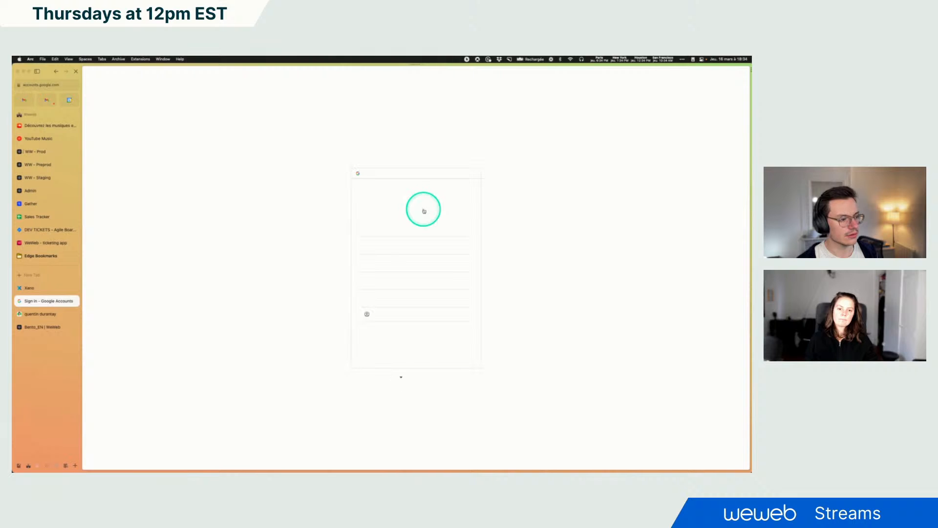
pyautogui.click(406, 247)
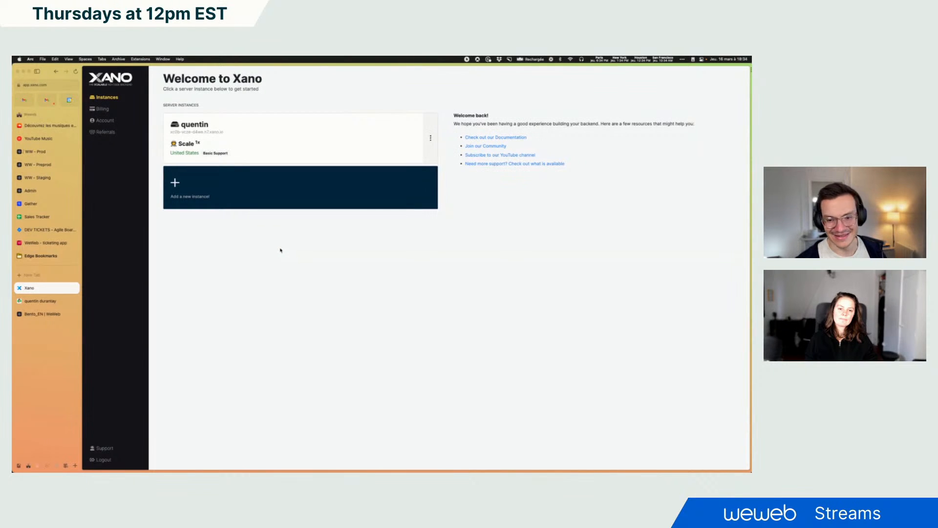
# Open the user table in the bento_en workspace of the quentin instance
pyautogui.click(308, 147)
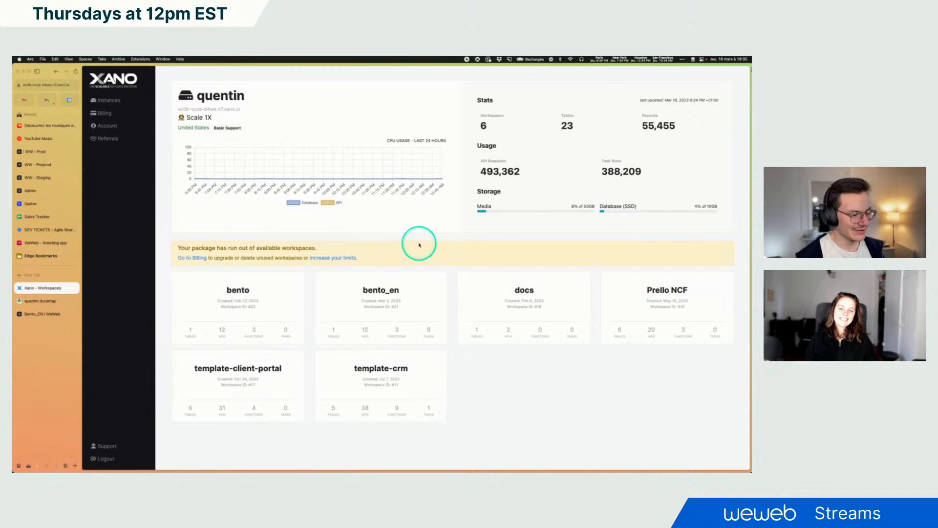
pyautogui.click(395, 302)
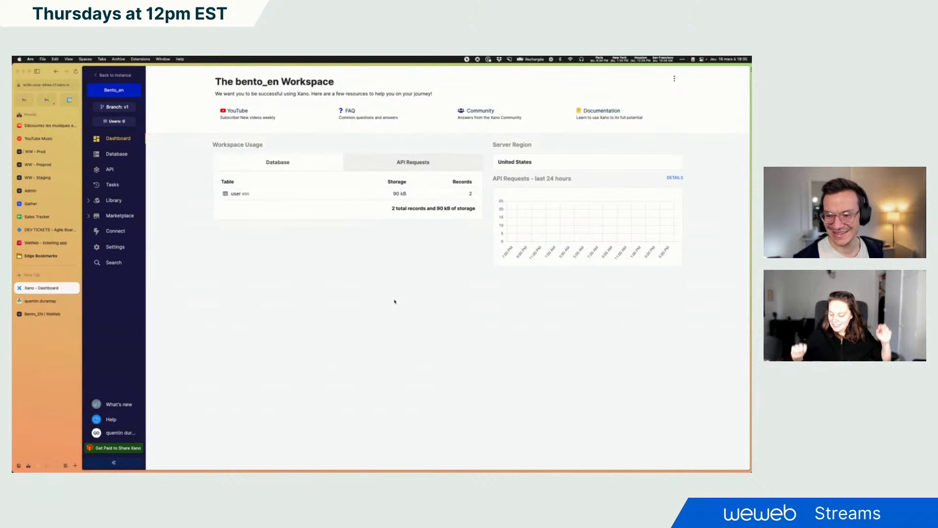
pyautogui.click(245, 193)
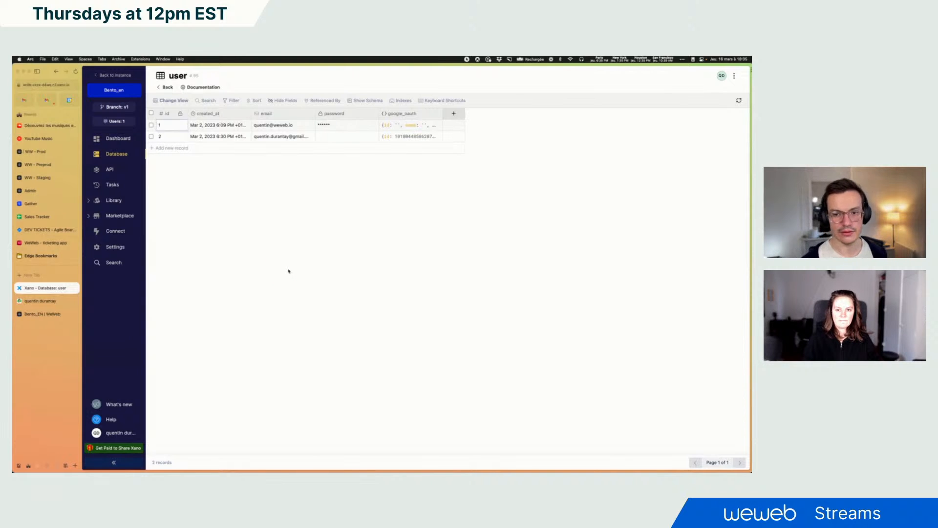
# Add a text field named username to the user table
pyautogui.click(459, 117)
pyautogui.click(614, 130)
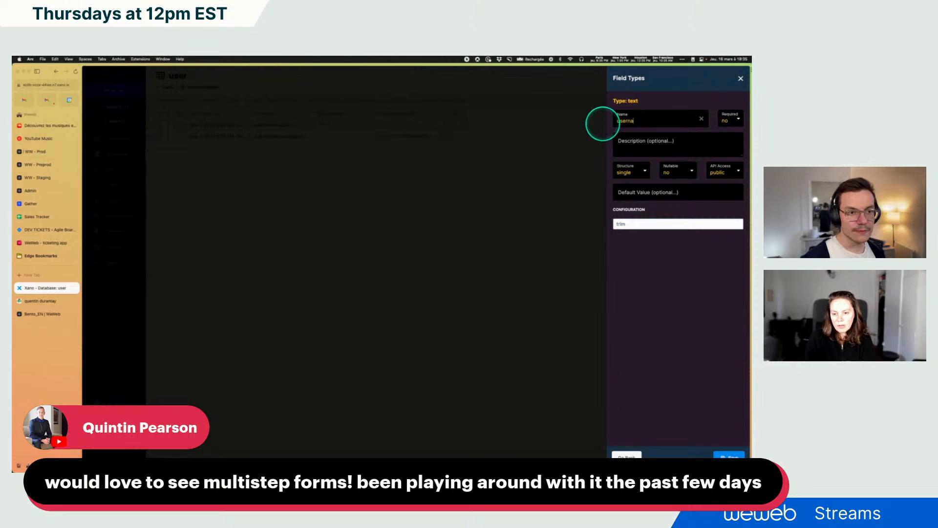
pyautogui.write('username')
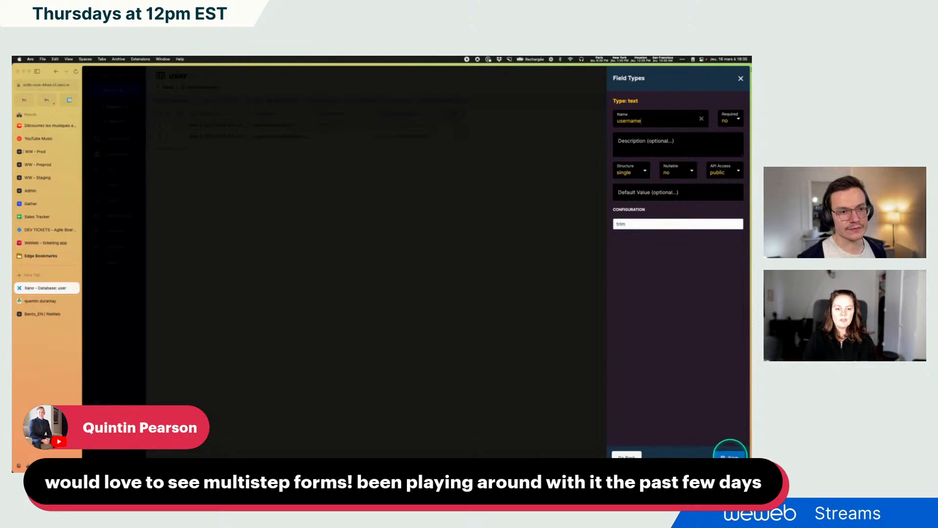
pyautogui.click(730, 455)
# Add a text field named description to the user table
pyautogui.click(517, 116)
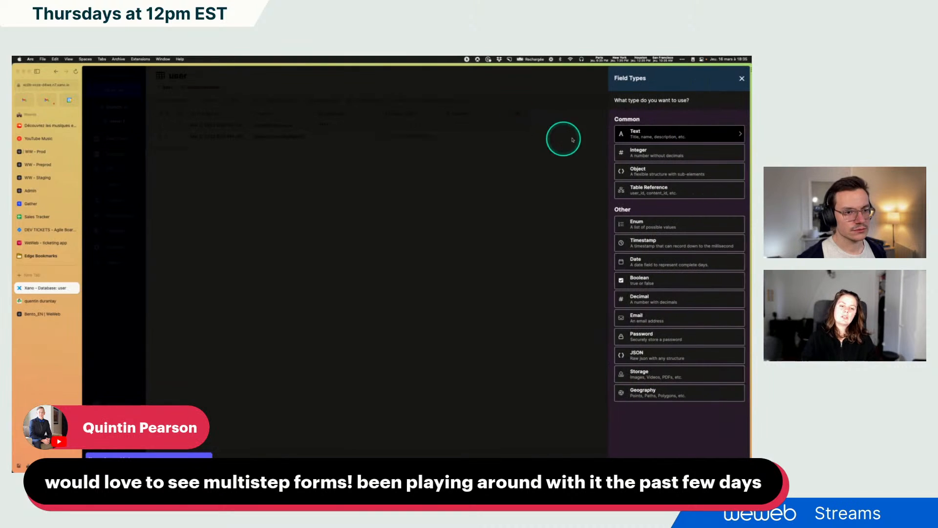
pyautogui.click(636, 135)
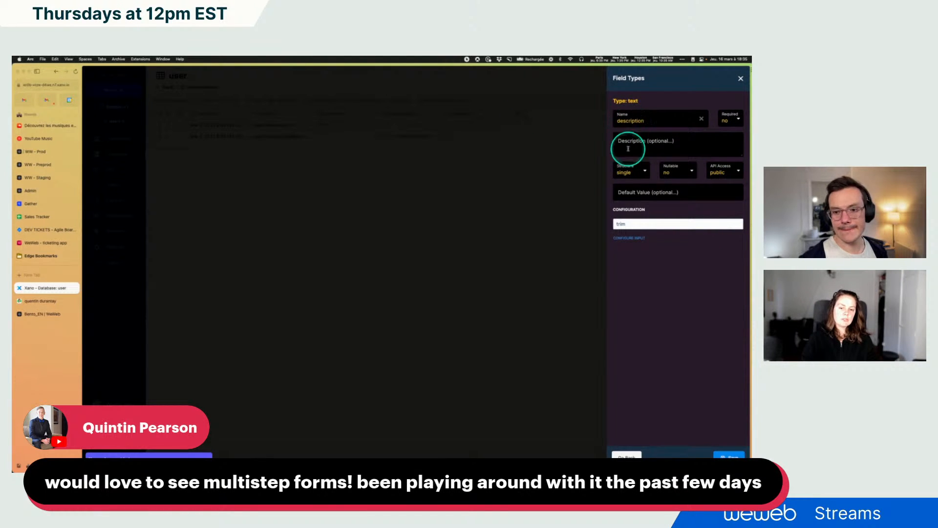
pyautogui.click(728, 455)
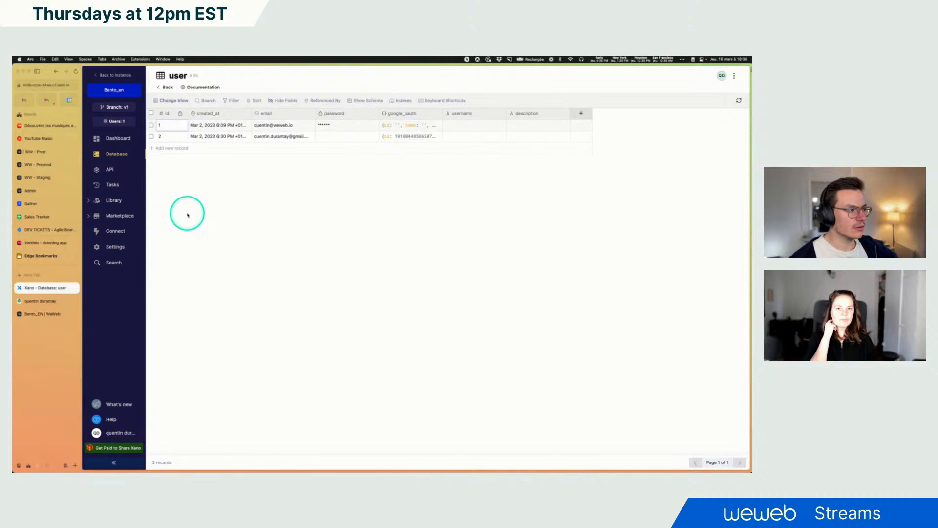
# Open the /auth/me endpoint in the Default API group and inspect its Get Record function and response
pyautogui.click(110, 168)
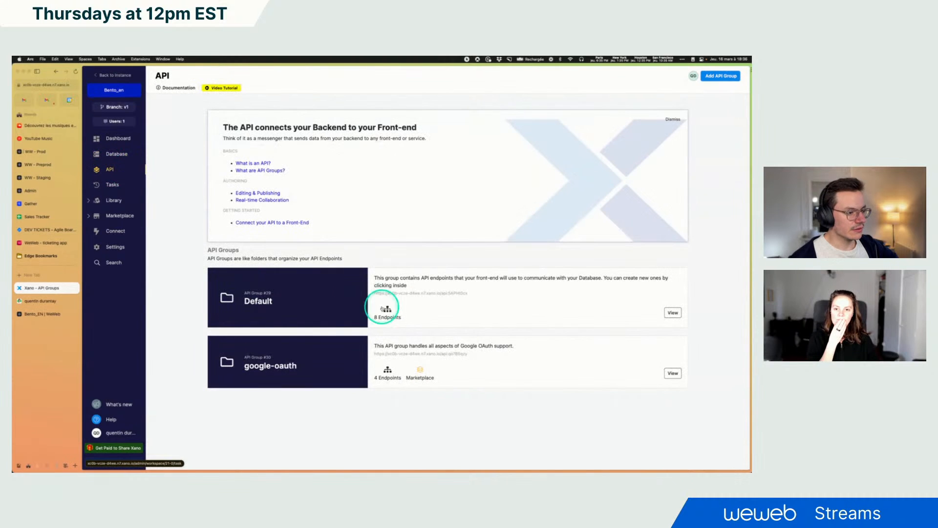
pyautogui.click(451, 300)
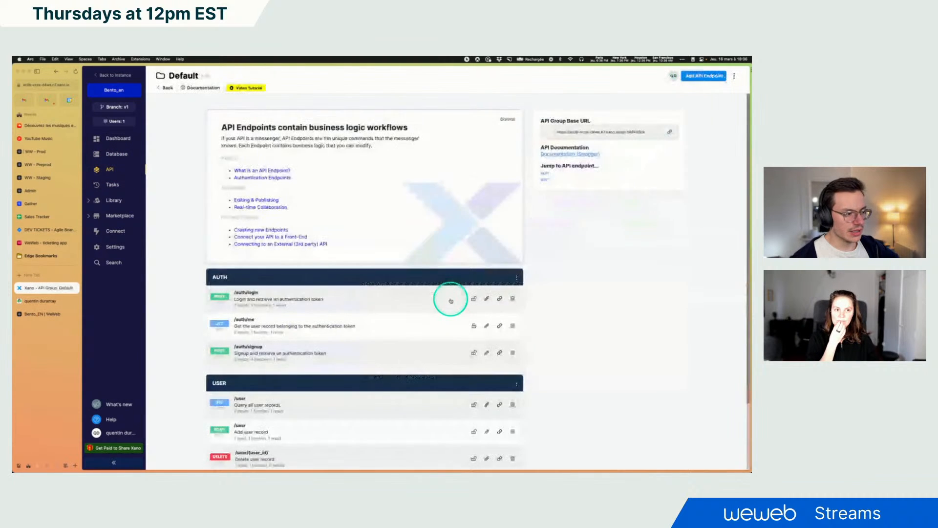
pyautogui.scroll(-3, 254, 254)
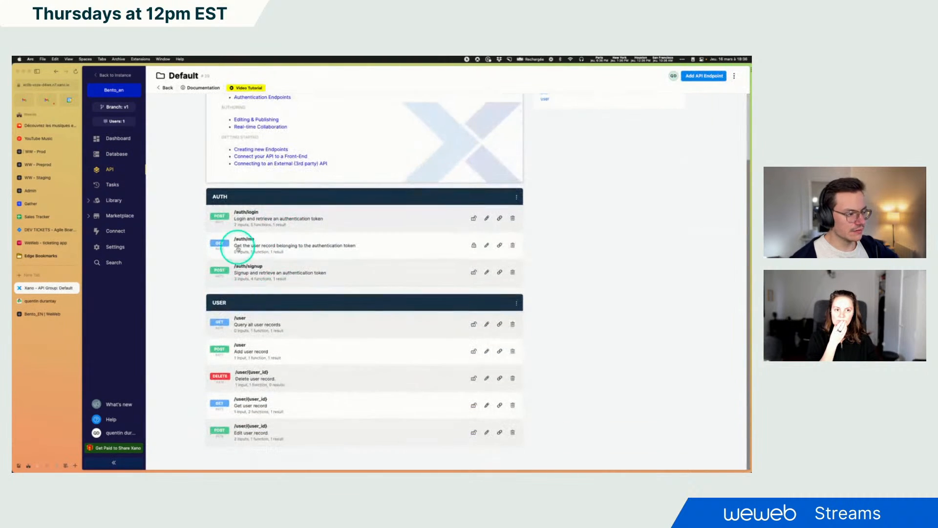
pyautogui.click(263, 246)
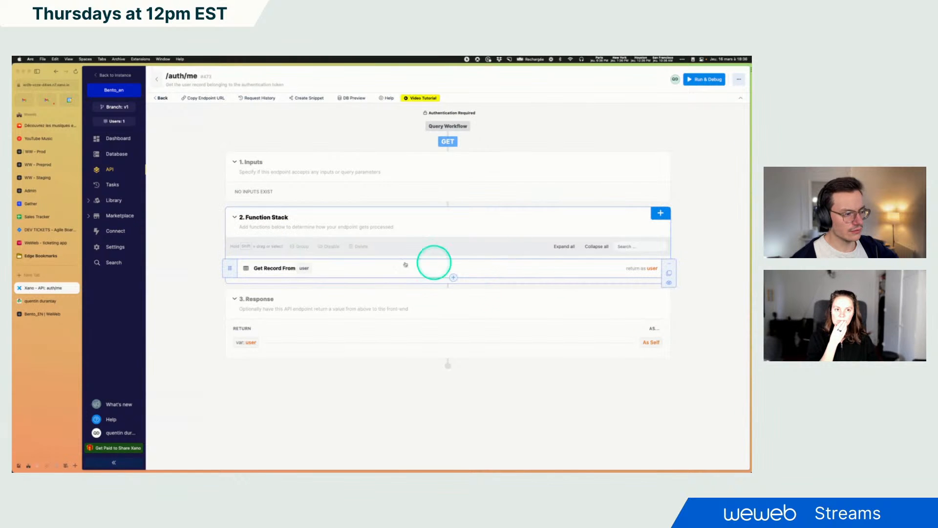
pyautogui.click(342, 272)
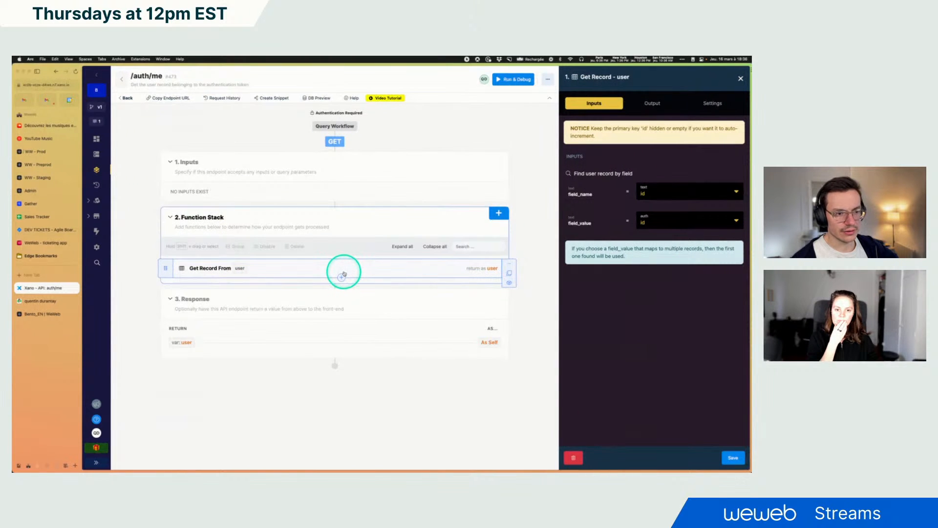
pyautogui.click(302, 342)
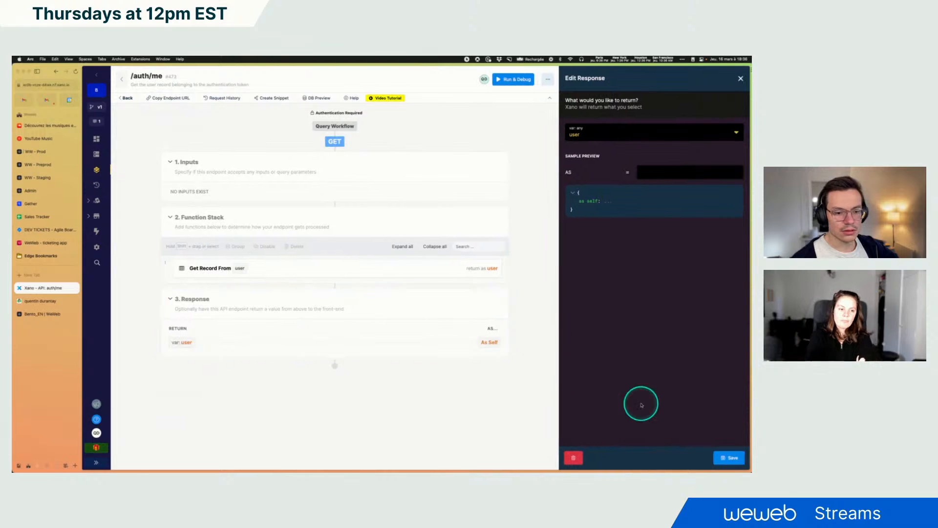
pyautogui.click(513, 79)
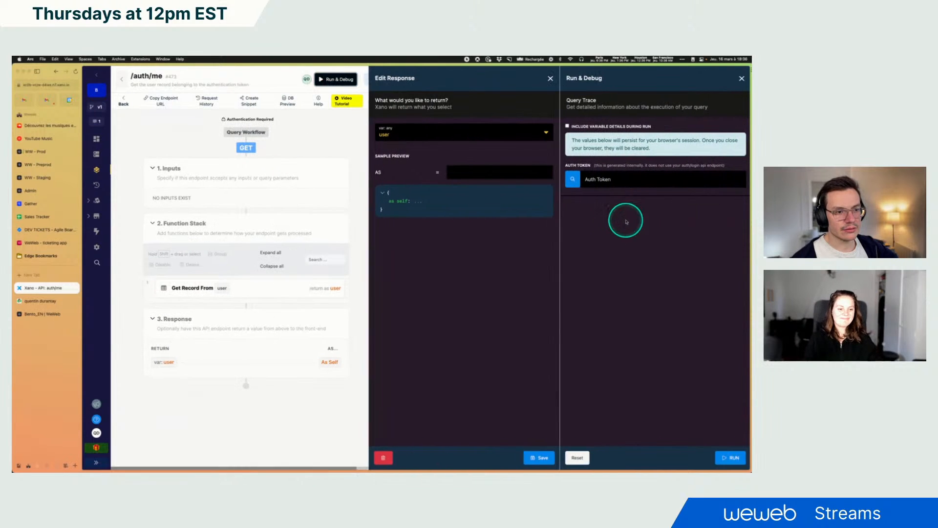
pyautogui.click(550, 78)
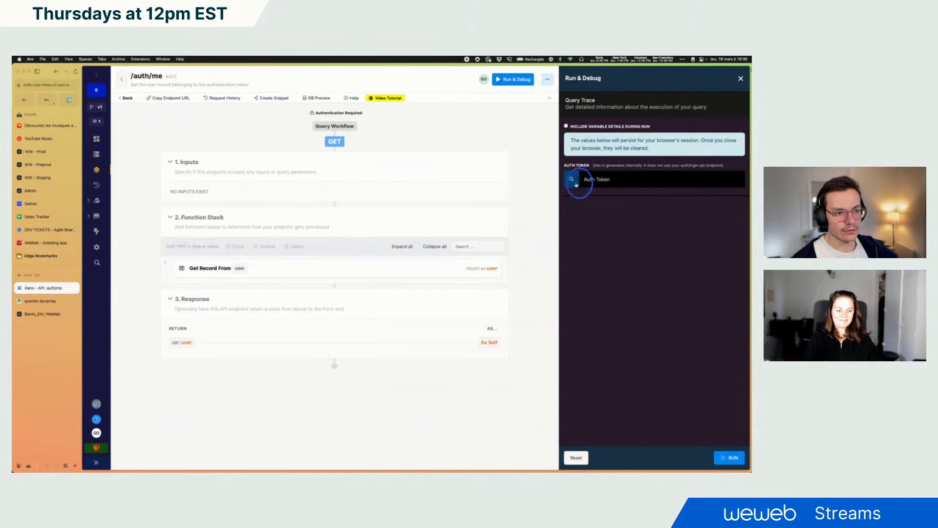
# Run the /auth/me endpoint using a recently added user's auth token
pyautogui.click(600, 181)
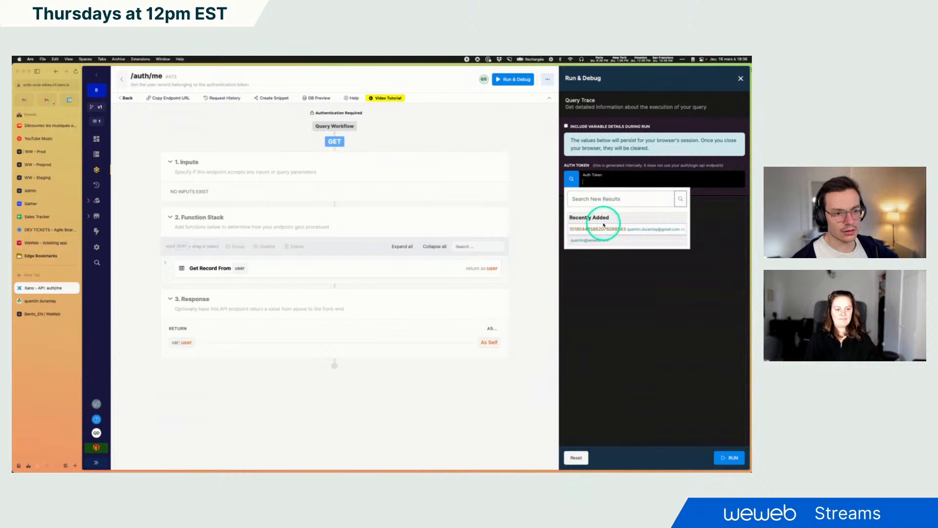
pyautogui.click(601, 238)
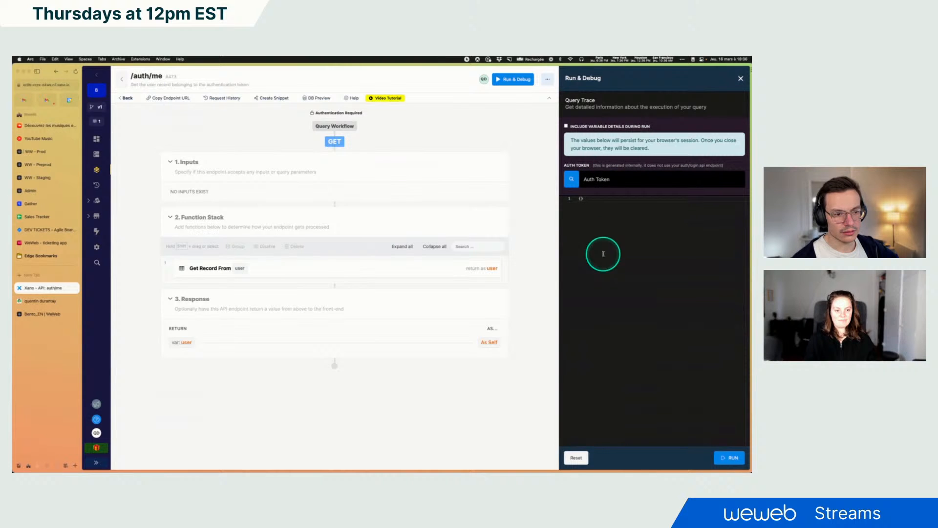
pyautogui.click(742, 457)
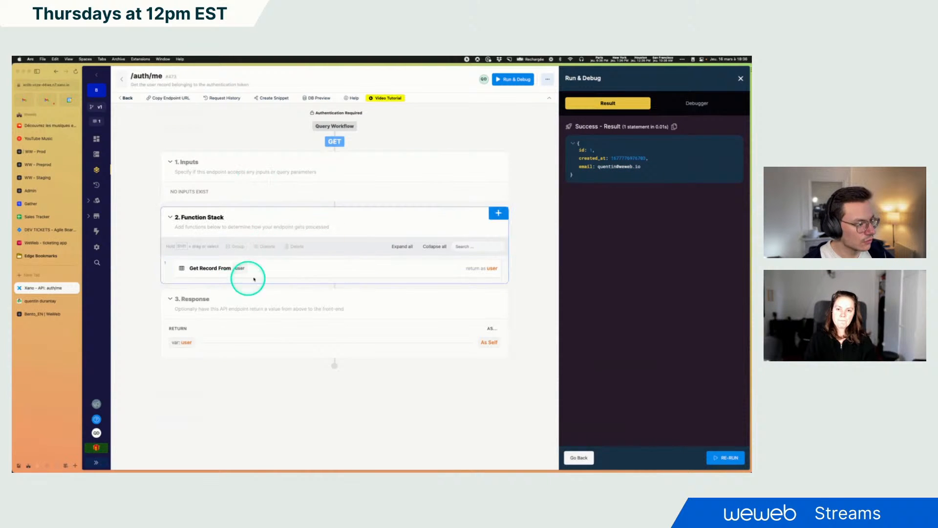
# Customize the Get Record output to include the username and description fields, and save it
pyautogui.click(297, 270)
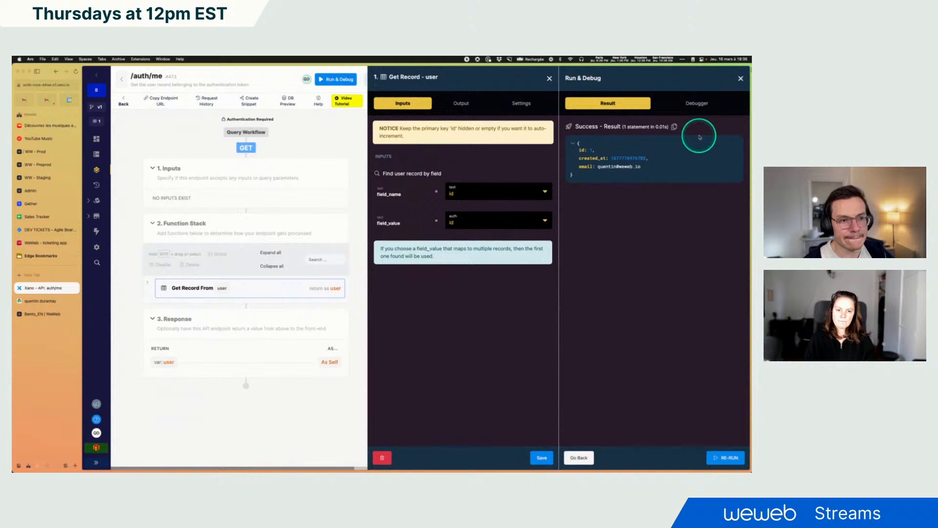
pyautogui.click(550, 78)
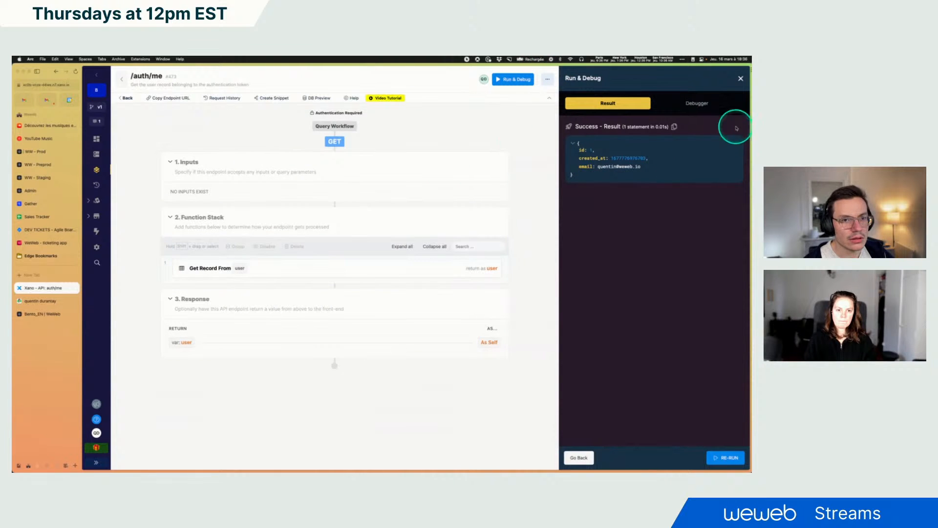
pyautogui.click(739, 78)
pyautogui.click(511, 276)
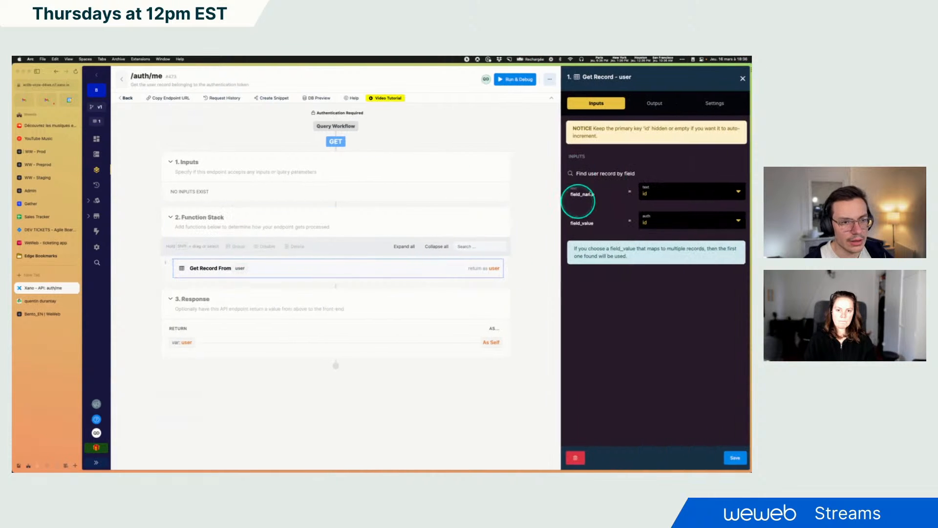
pyautogui.click(654, 104)
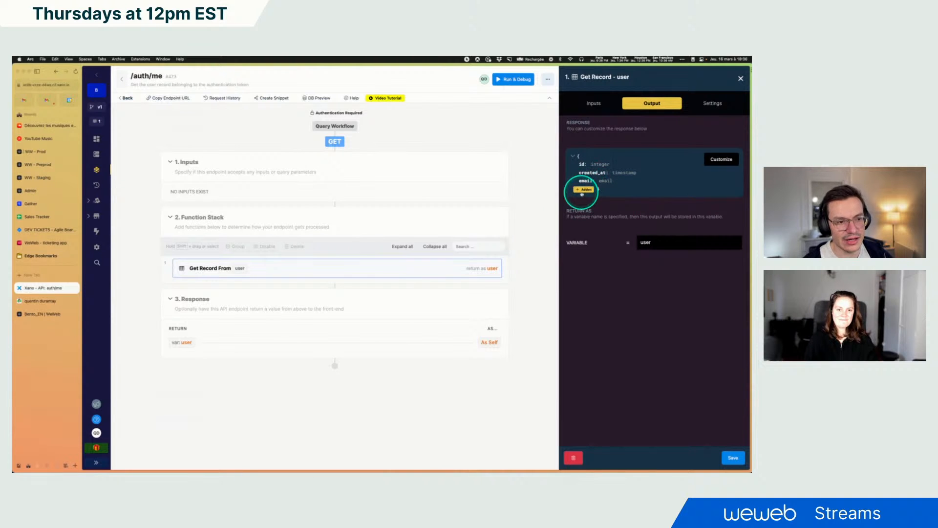
pyautogui.click(721, 159)
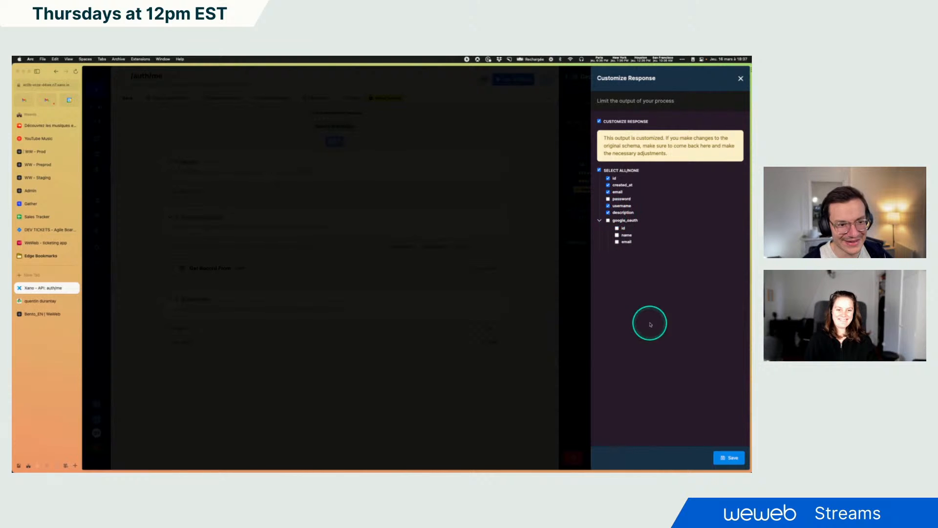
pyautogui.click(731, 457)
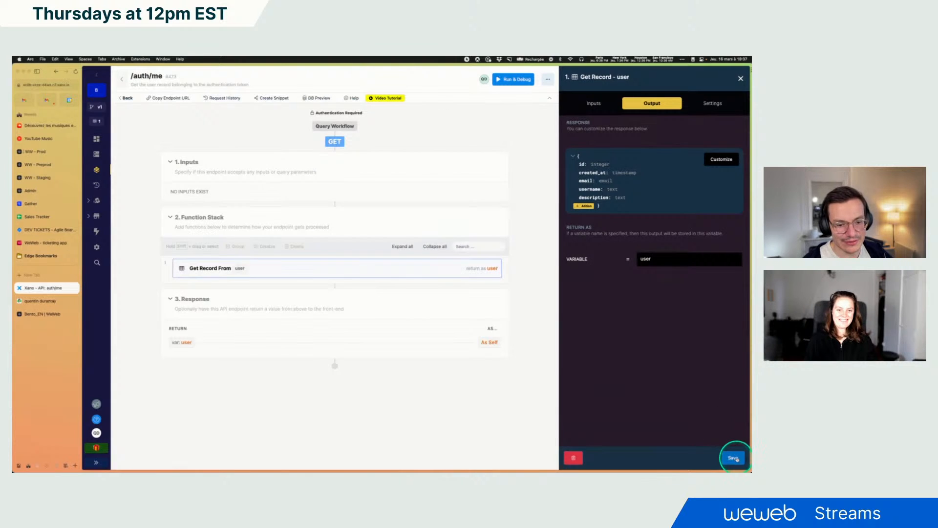
pyautogui.click(734, 458)
# Re-run the /auth/me endpoint to check the updated response, then close the debugger
pyautogui.click(622, 90)
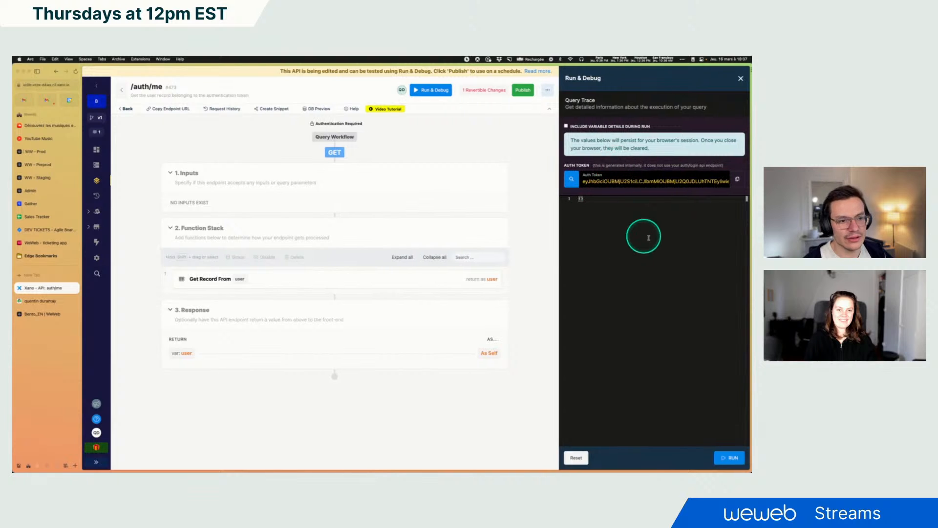
pyautogui.click(730, 457)
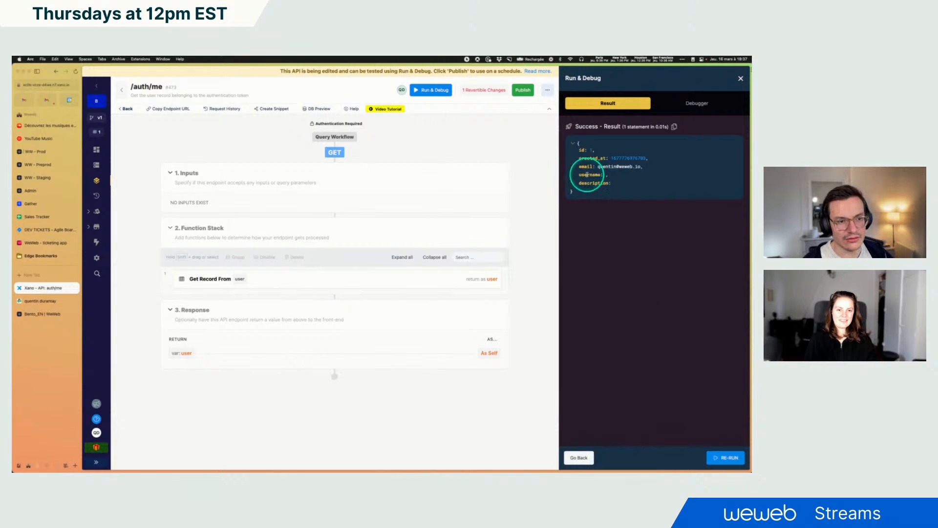
pyautogui.click(740, 79)
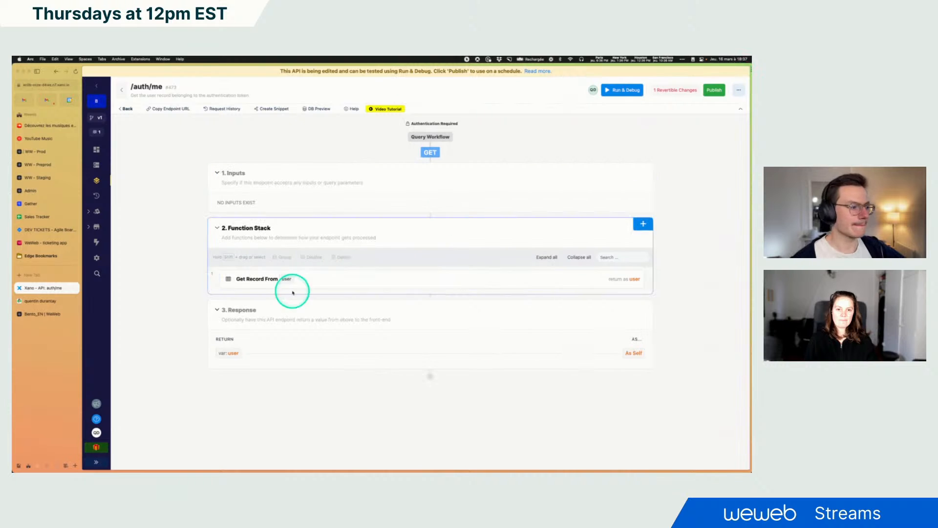
# Publish the edited /auth/me endpoint in Xano
pyautogui.click(39, 314)
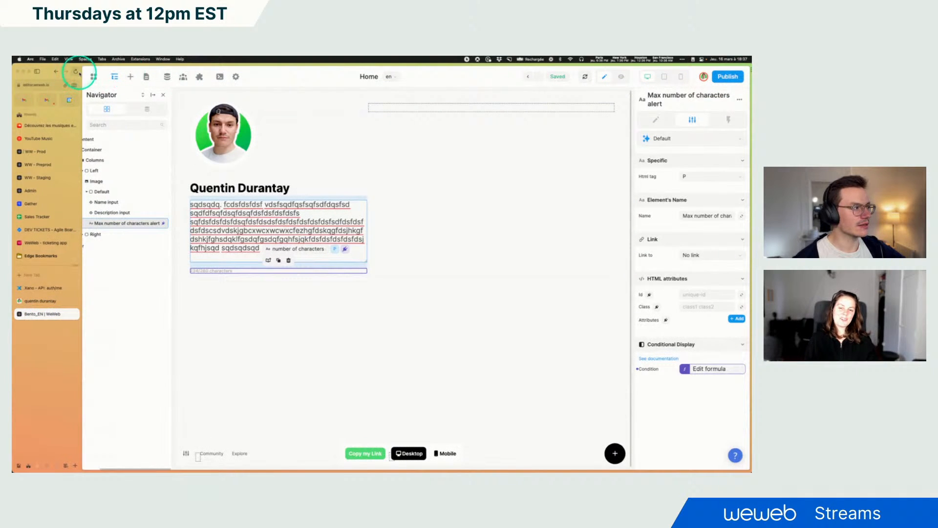
pyautogui.hscroll(-3, 121, 218)
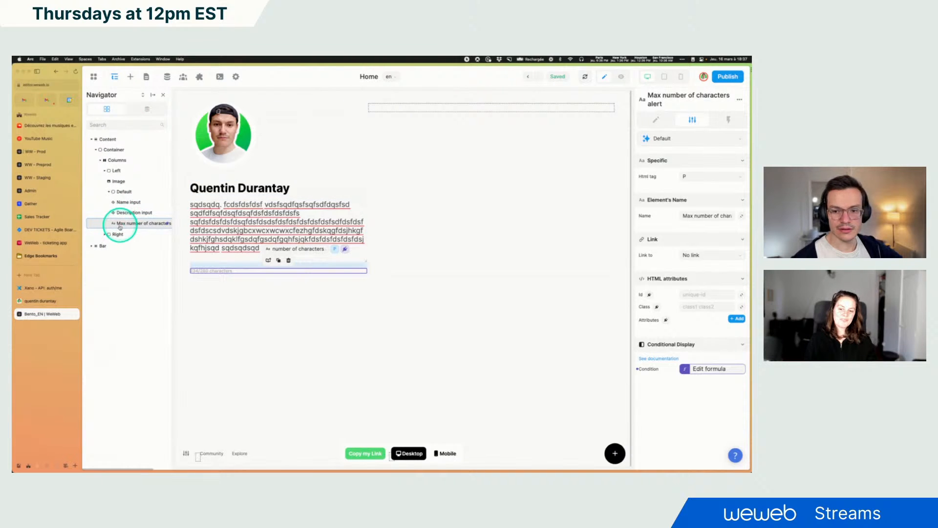
pyautogui.click(35, 288)
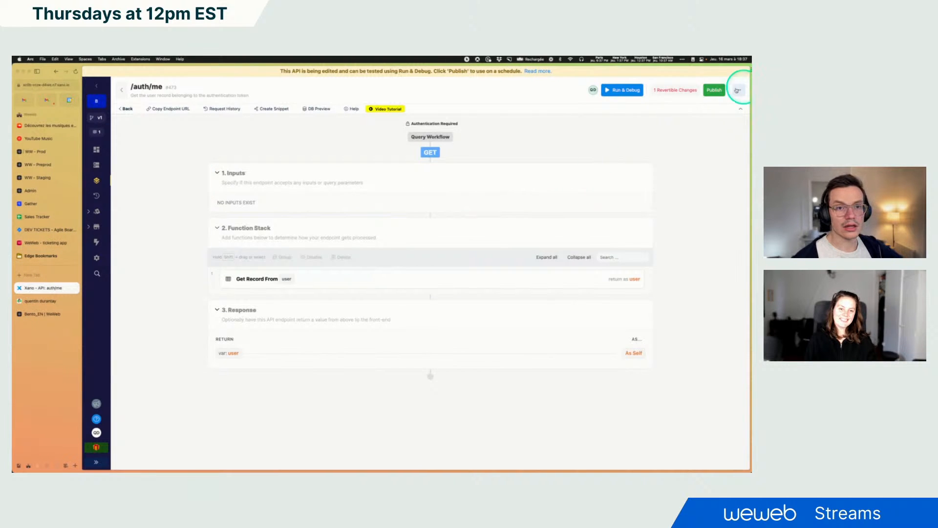
pyautogui.click(715, 90)
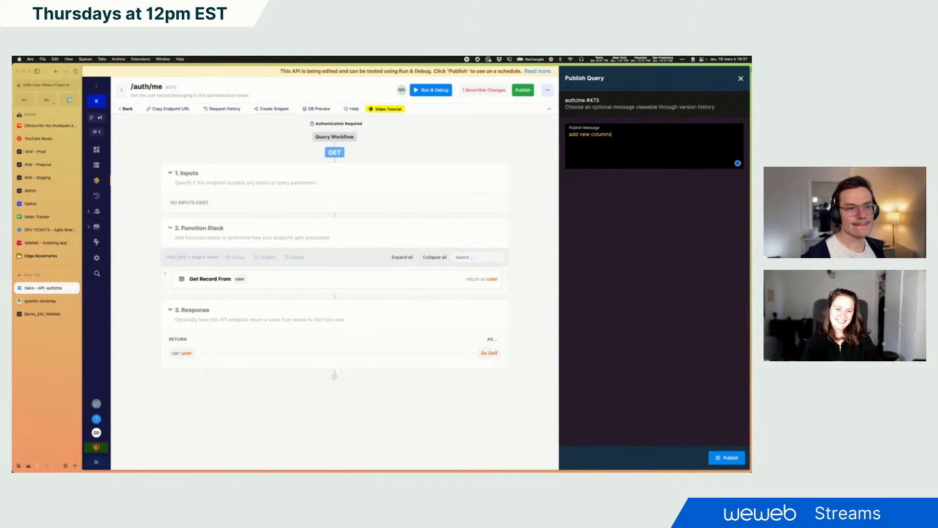
pyautogui.click(726, 457)
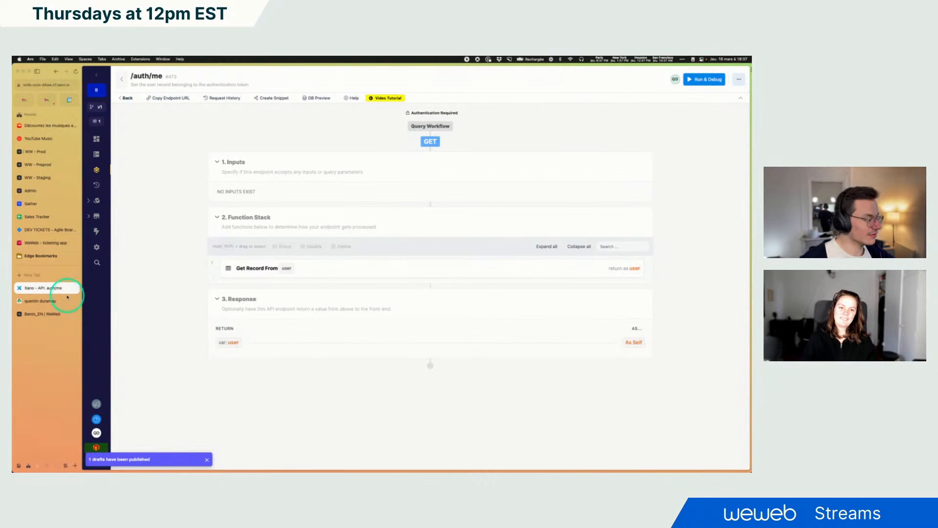
# Reload the WeWeb editor and inspect the Xano Auth variables in the data panel
pyautogui.click(34, 314)
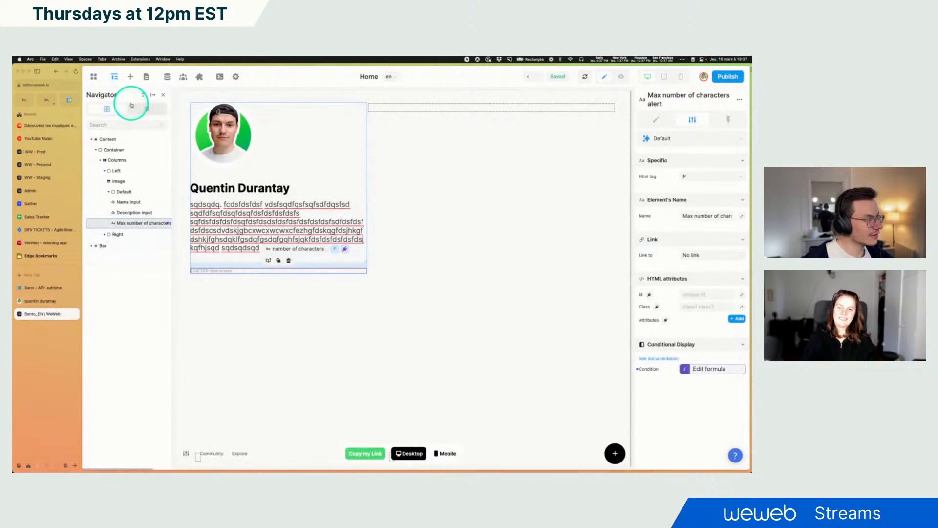
pyautogui.click(77, 73)
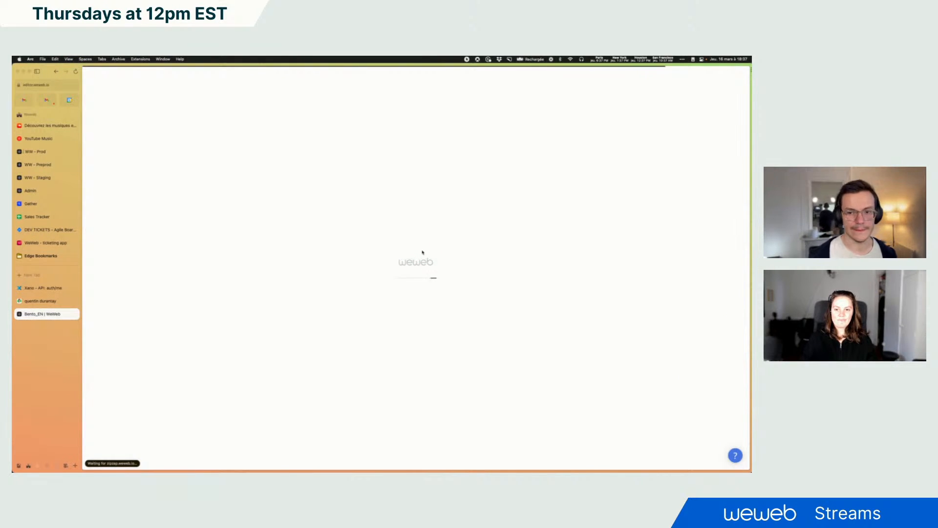
pyautogui.click(216, 183)
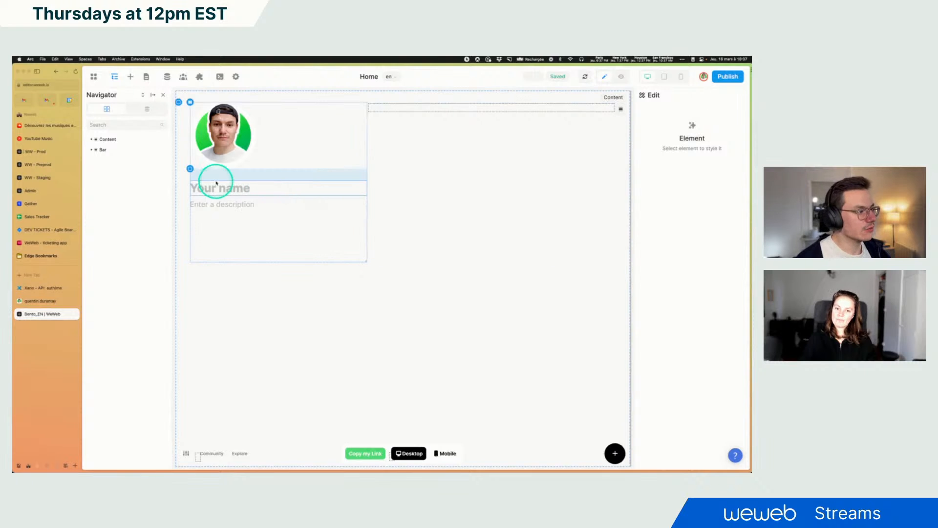
pyautogui.click(146, 110)
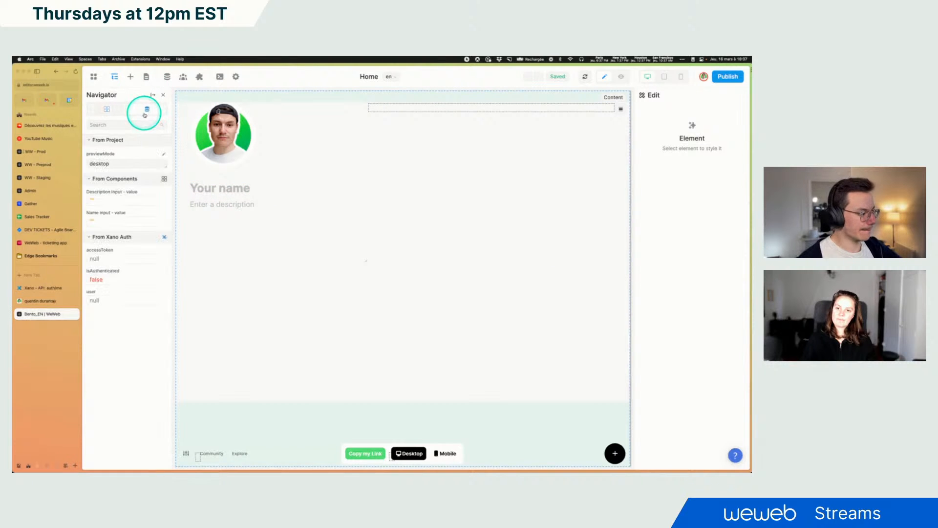
pyautogui.click(107, 108)
# Switch to the Login page and enter preview mode
pyautogui.click(223, 189)
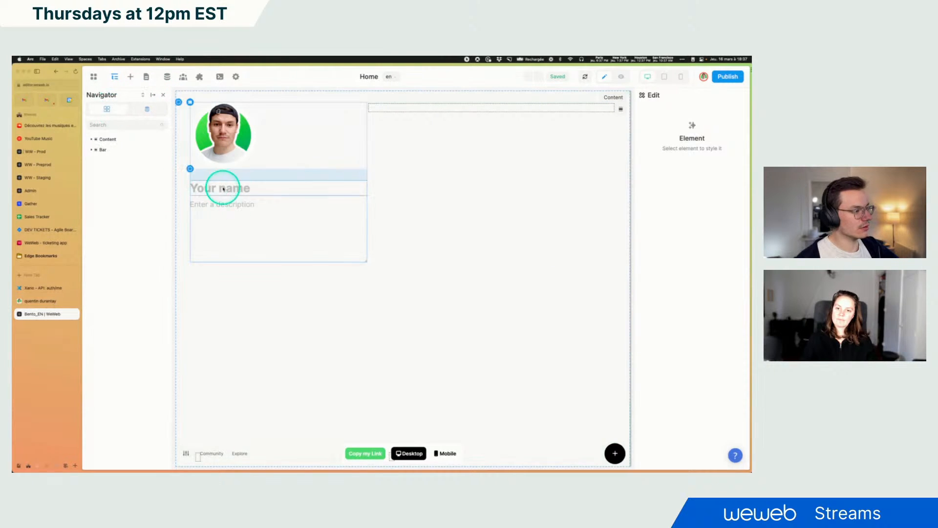
pyautogui.click(167, 77)
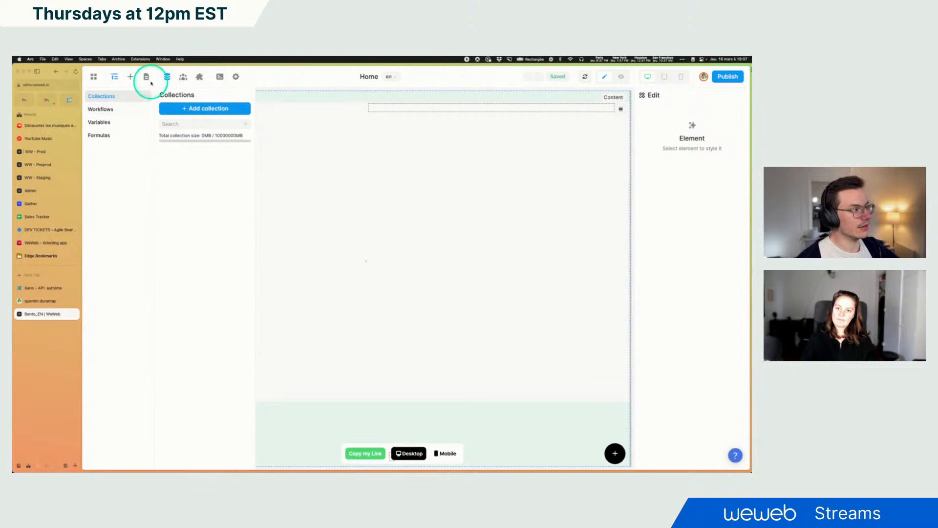
pyautogui.click(146, 77)
pyautogui.click(107, 151)
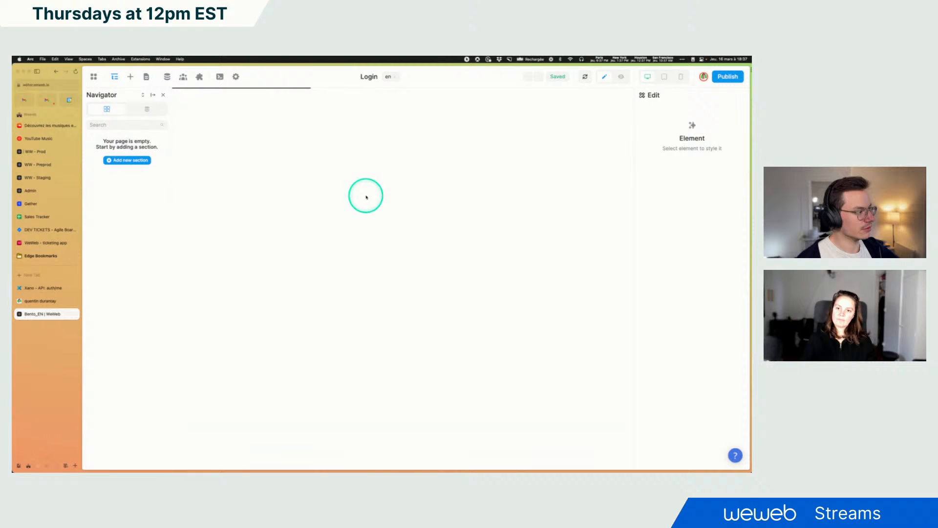
pyautogui.click(621, 77)
# Log in on the Login page with the account's email and password
pyautogui.click(294, 277)
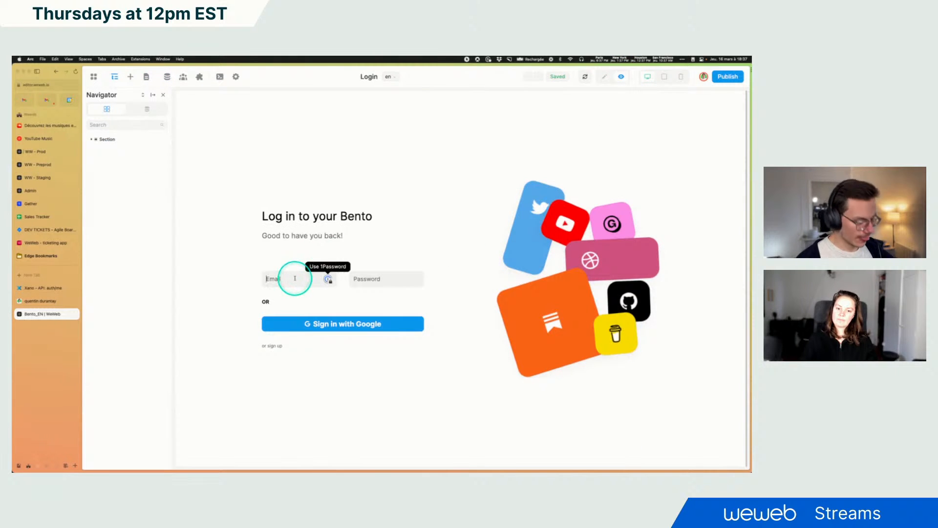
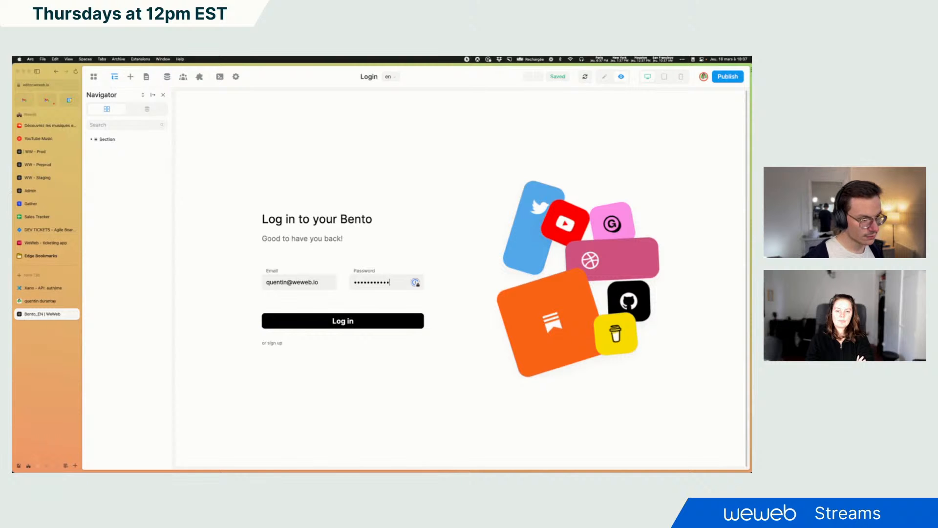
pyautogui.click(324, 322)
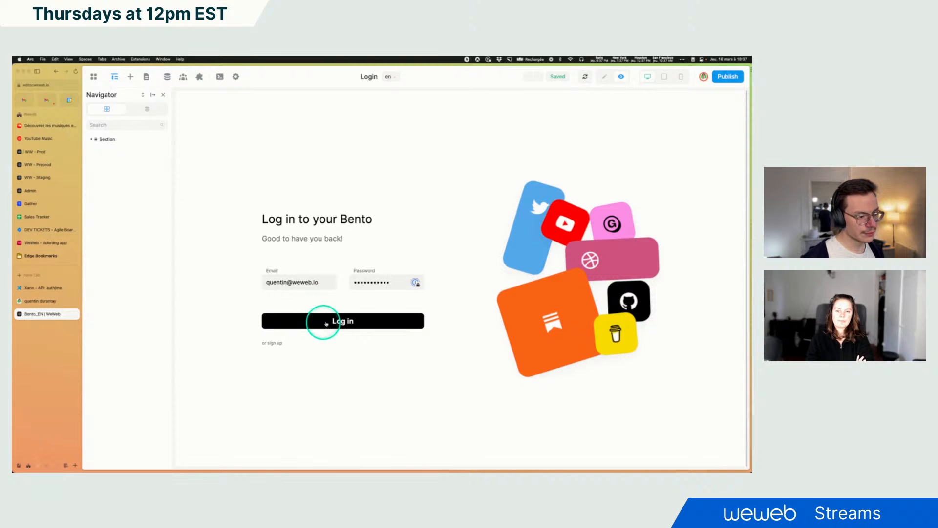
# Back in edit mode on Home, bind the Name input's initial value to the Xano Auth user's username
pyautogui.click(147, 109)
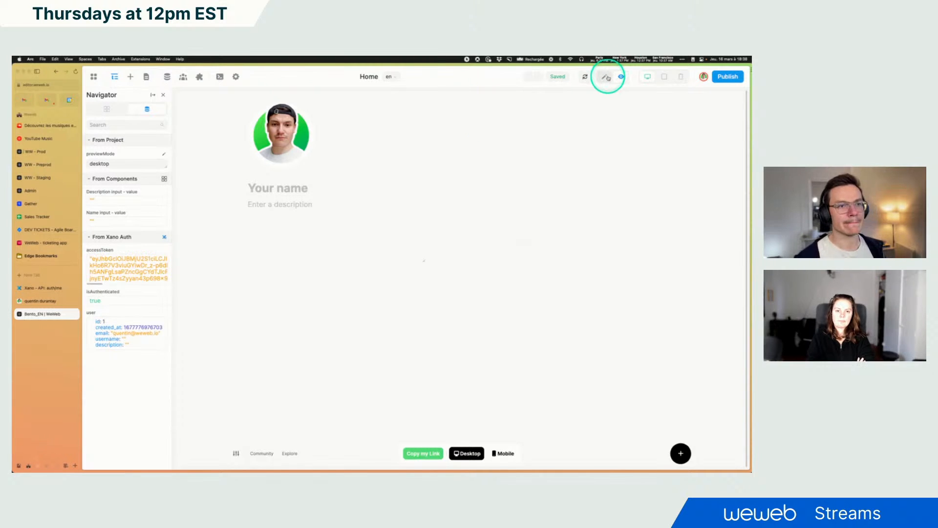
pyautogui.click(605, 76)
pyautogui.click(243, 190)
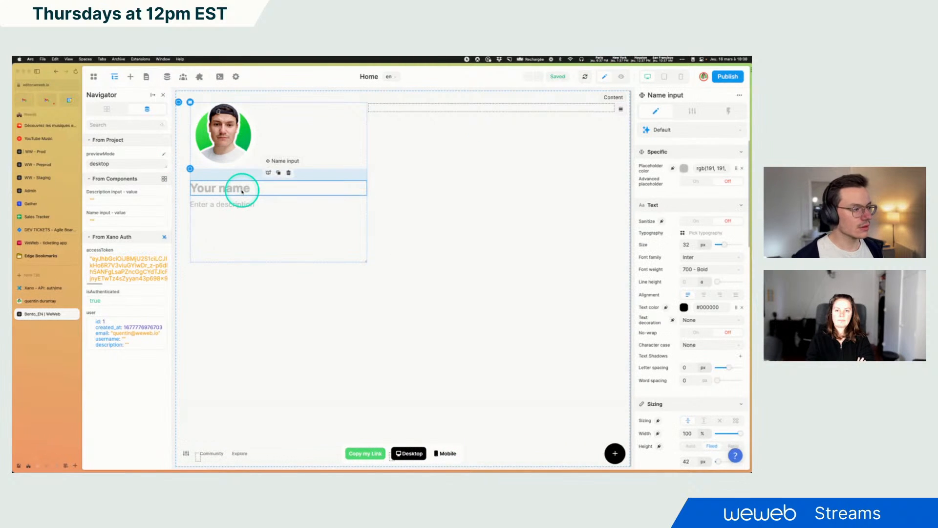
pyautogui.click(702, 112)
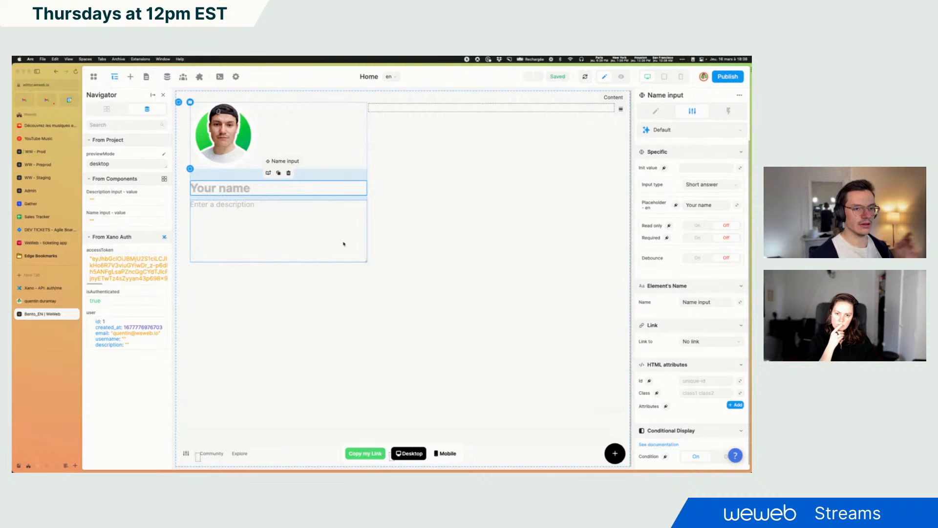
pyautogui.click(664, 168)
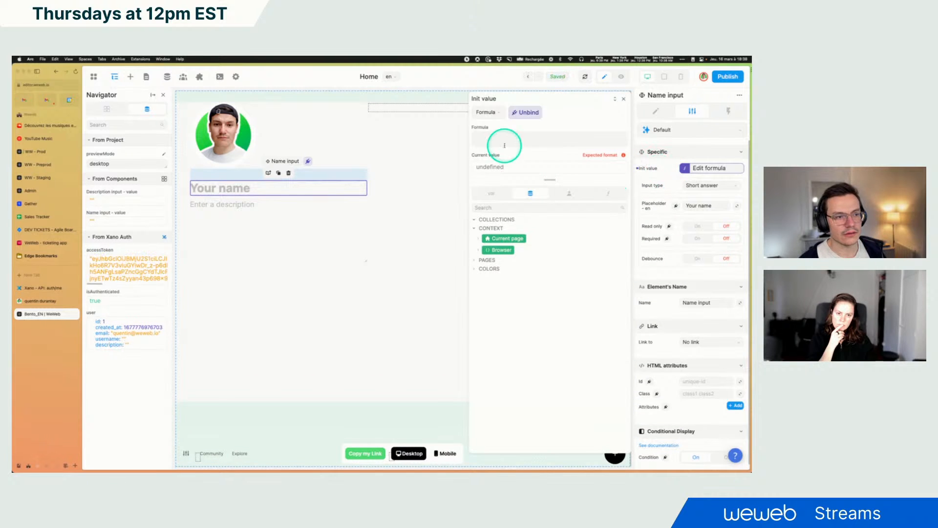
pyautogui.click(571, 195)
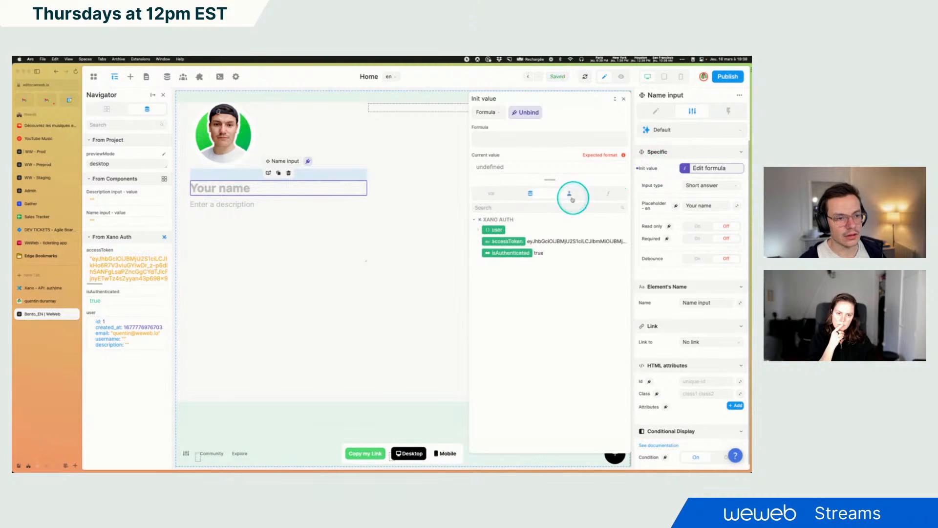
pyautogui.click(478, 229)
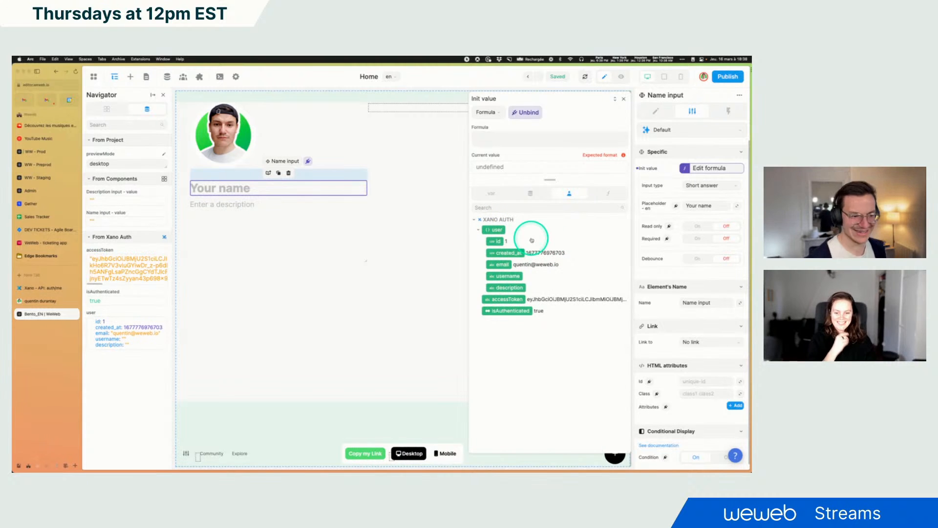
pyautogui.click(508, 276)
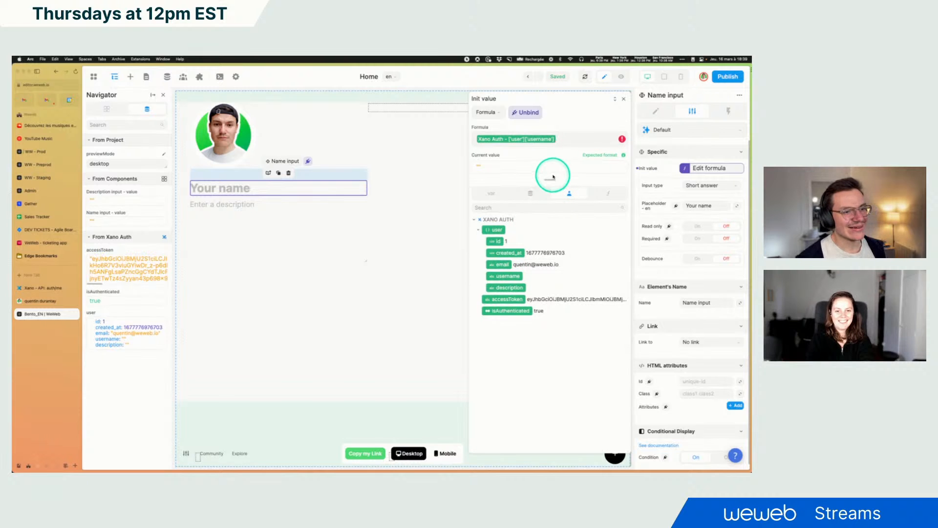
pyautogui.click(625, 100)
# Open the Xano user table and fill in the first user's username with their full name
pyautogui.click(41, 289)
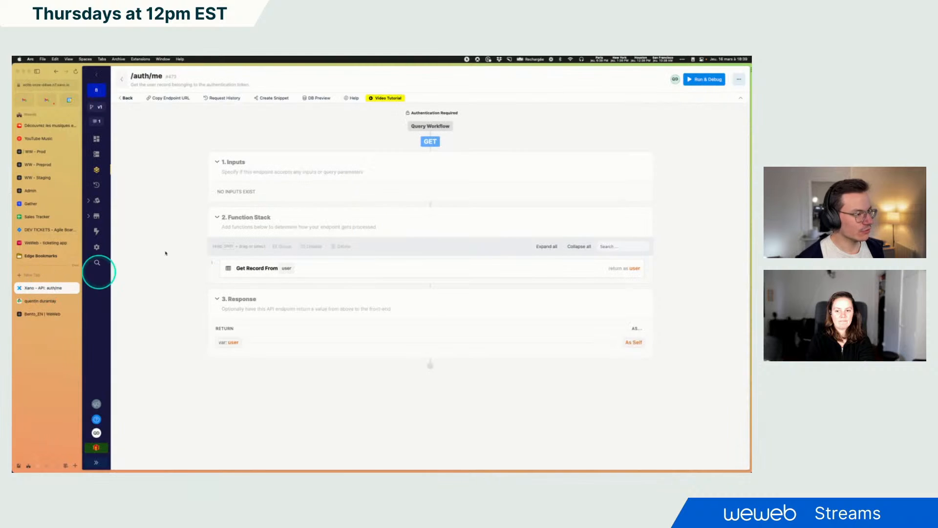
pyautogui.click(96, 138)
pyautogui.click(246, 195)
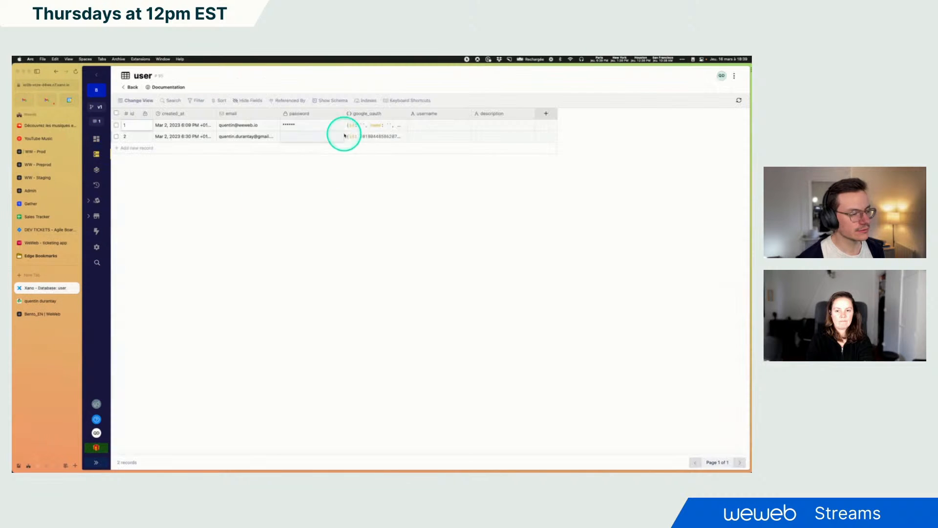
pyautogui.click(427, 125)
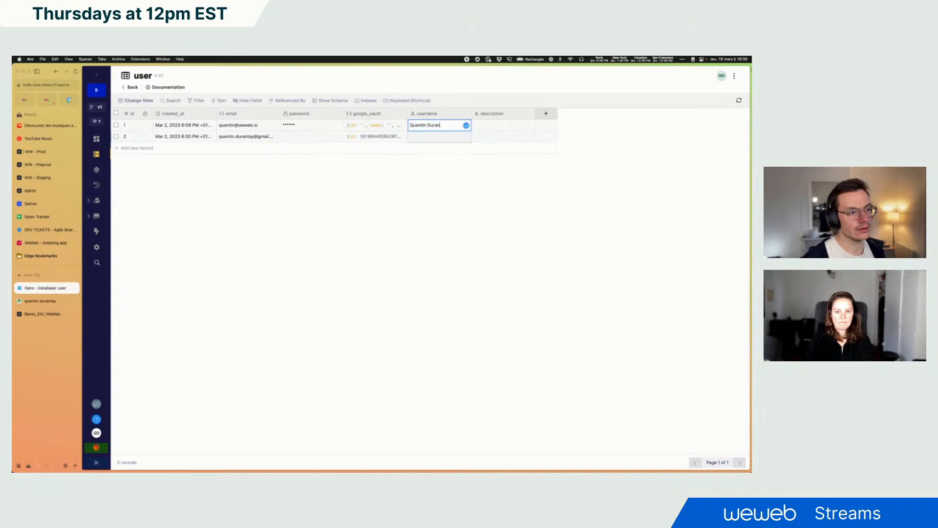
pyautogui.click(530, 221)
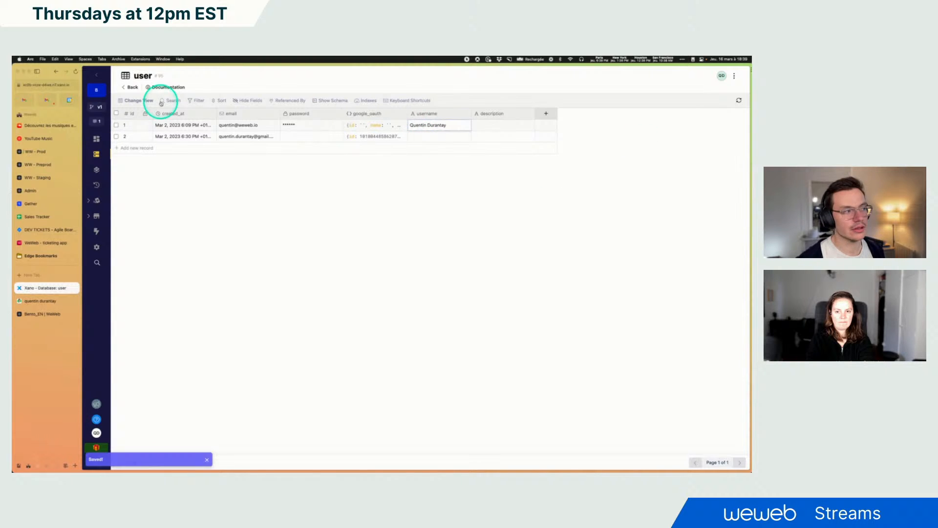
# Reload the WeWeb editor and check the Name input's initial value formula
pyautogui.click(39, 314)
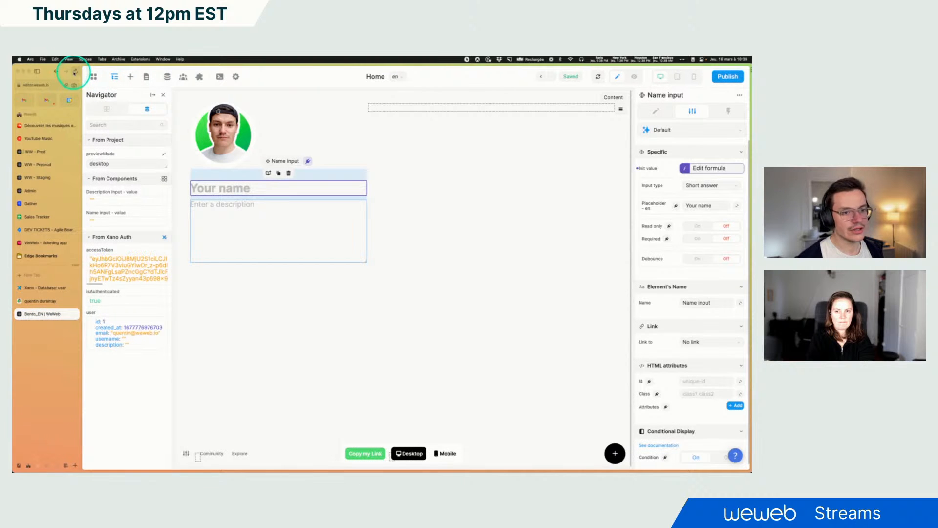
pyautogui.click(75, 72)
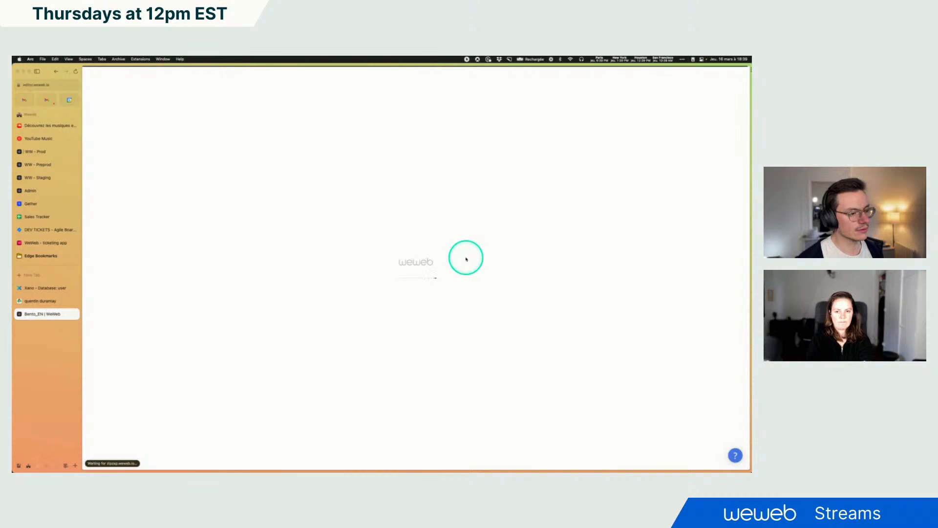
pyautogui.click(192, 200)
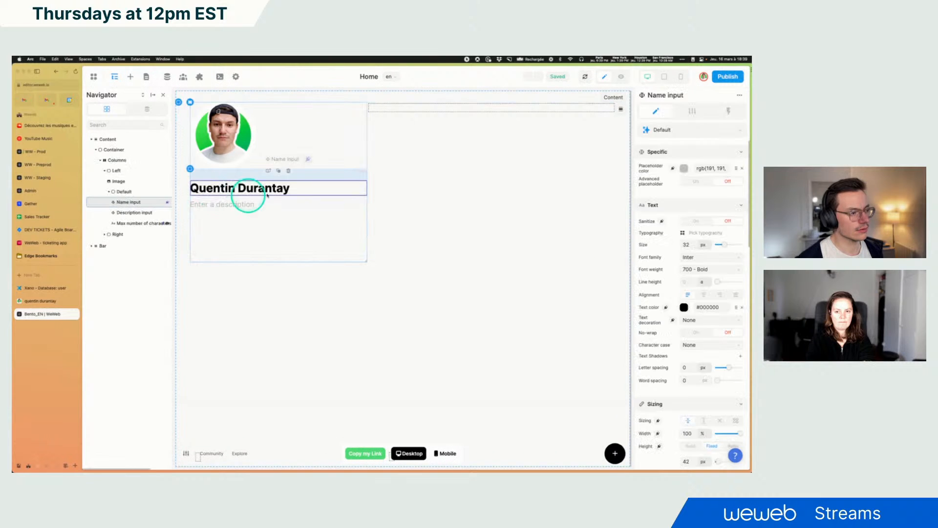
pyautogui.click(696, 168)
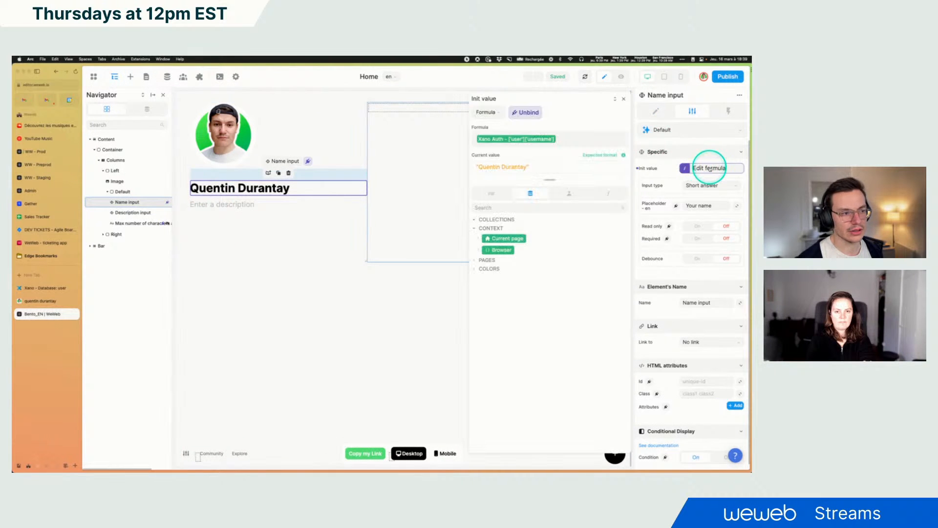
pyautogui.click(623, 98)
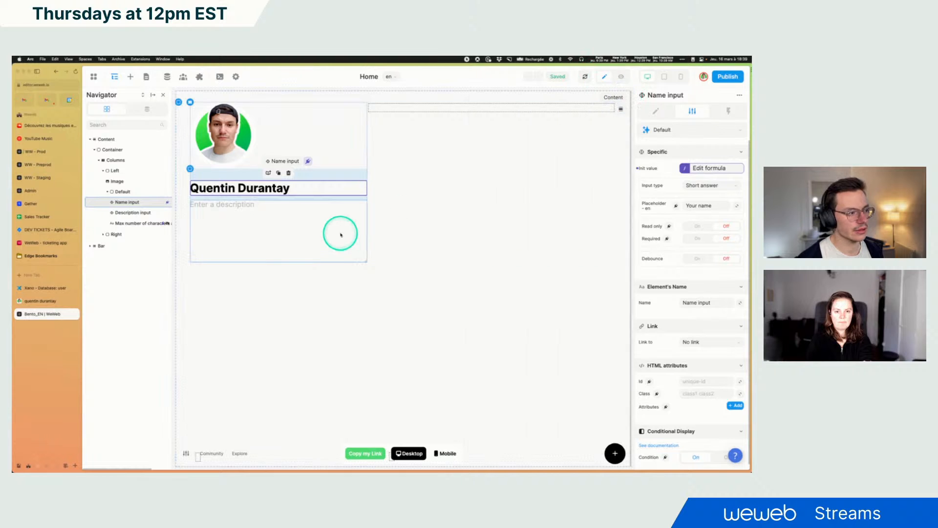
# Bind the Description input's initial value to the Xano Auth user's description
pyautogui.click(249, 218)
pyautogui.click(664, 168)
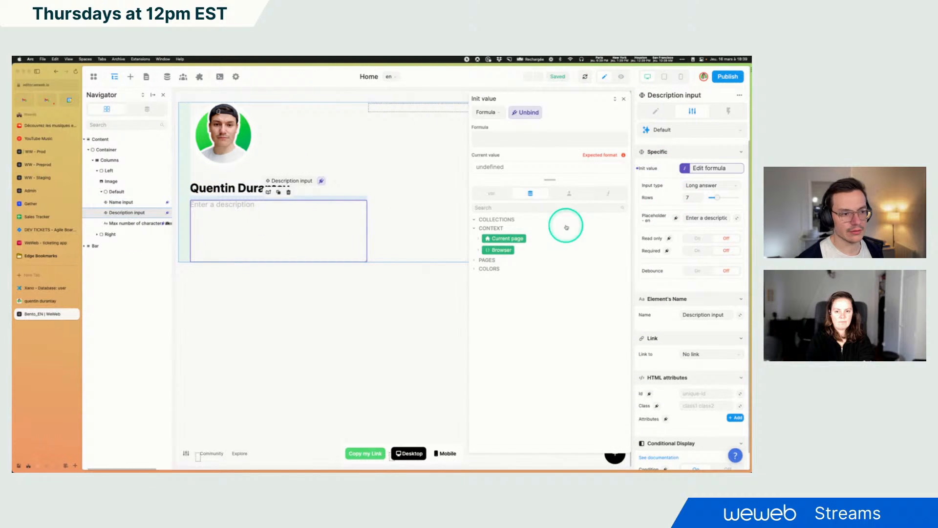
pyautogui.click(568, 195)
pyautogui.click(479, 231)
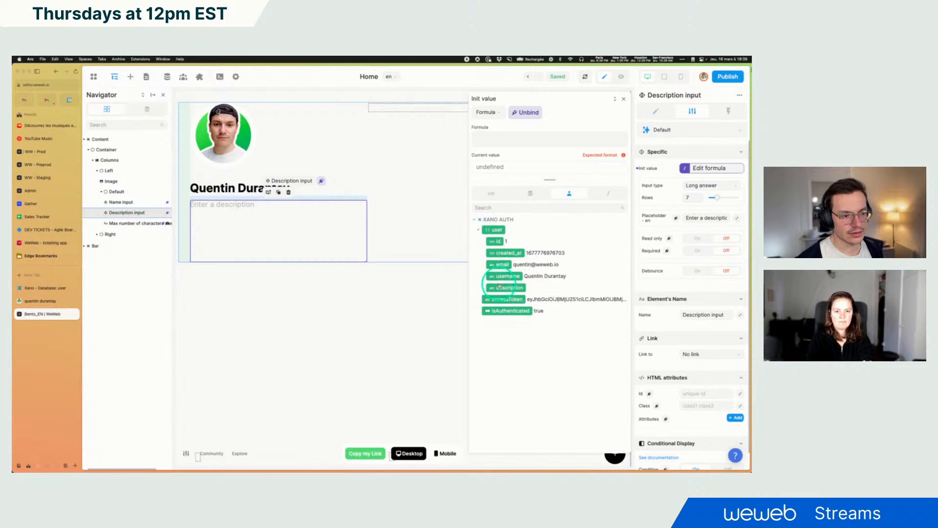
pyautogui.click(509, 287)
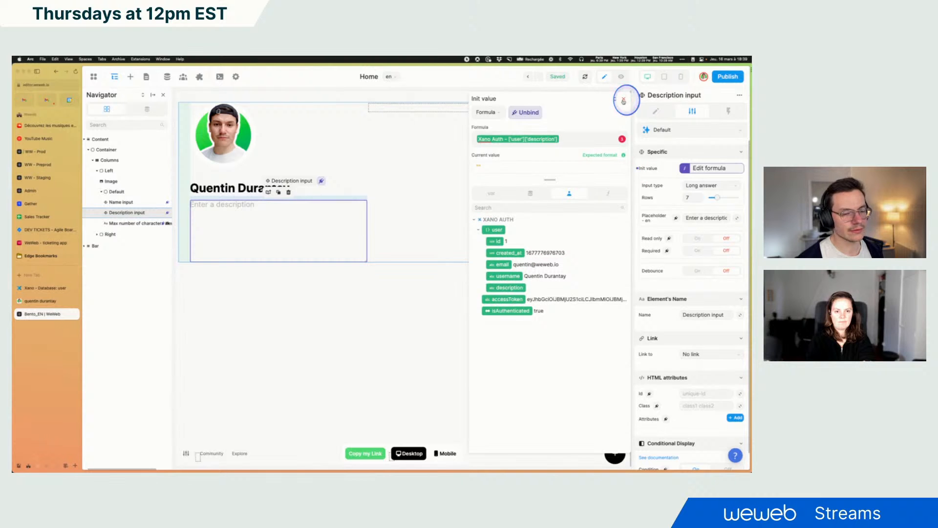
# Review the Description input's initial value formula, then open the Name input's workflows
pyautogui.click(623, 100)
pyautogui.click(312, 303)
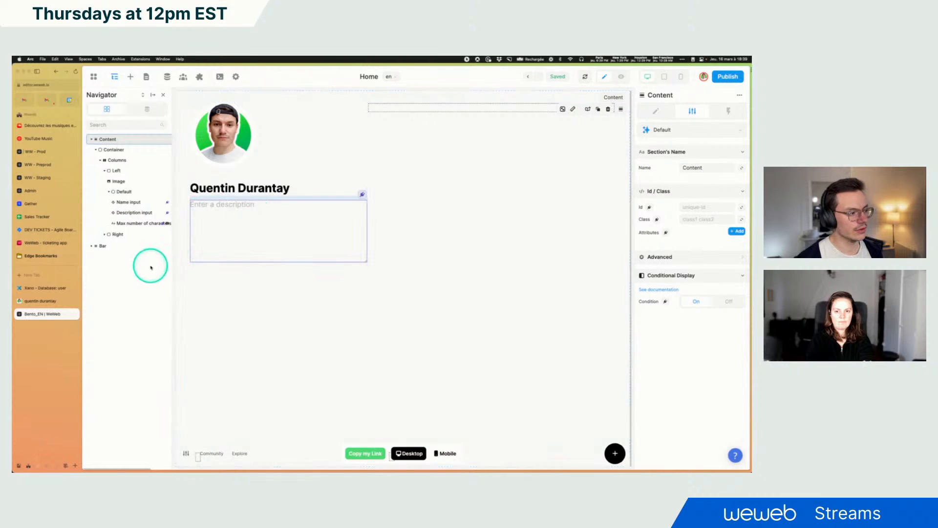
pyautogui.click(194, 206)
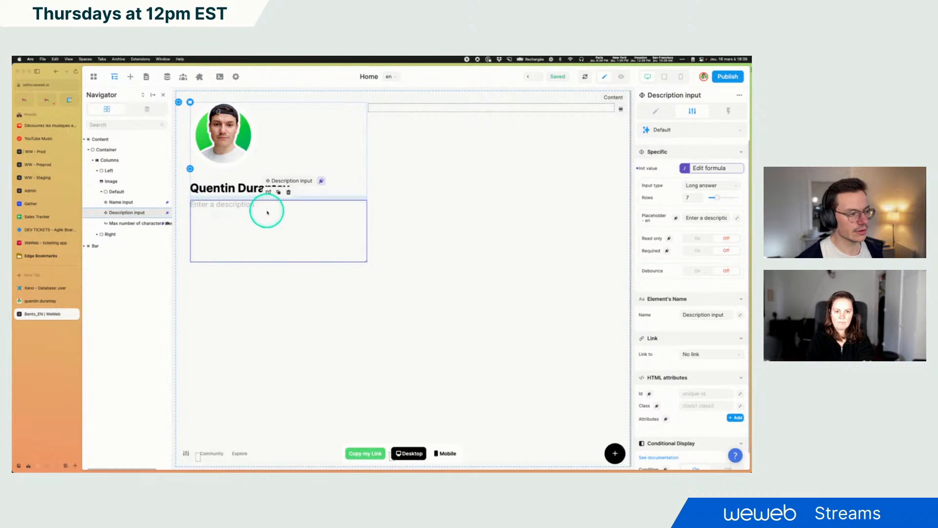
pyautogui.click(712, 168)
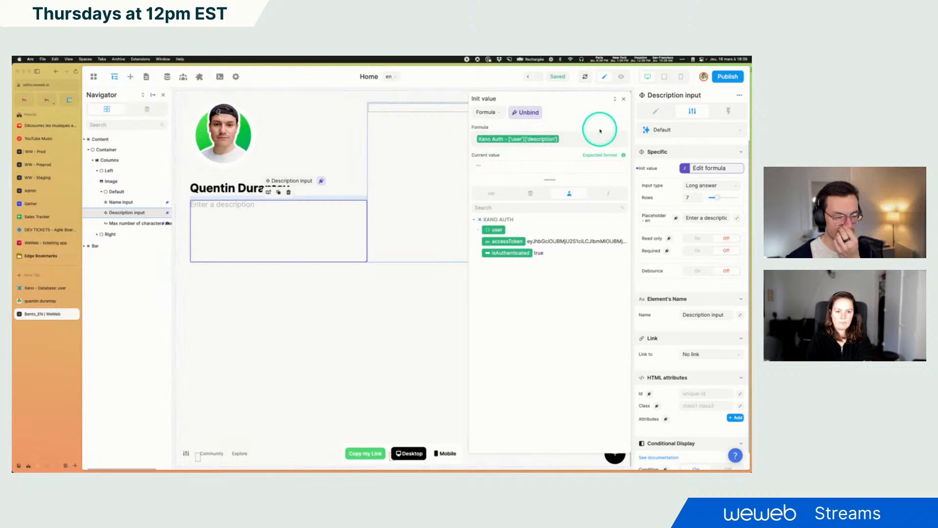
pyautogui.click(623, 99)
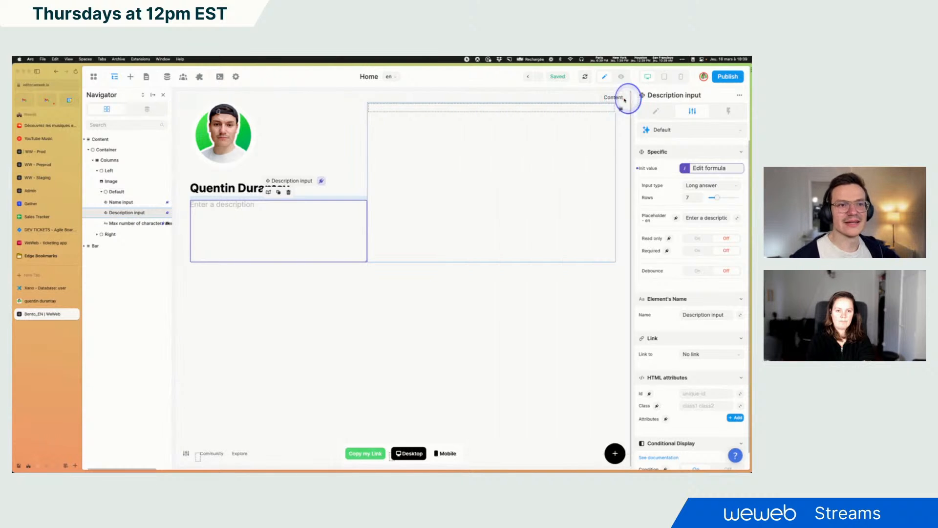
pyautogui.click(219, 189)
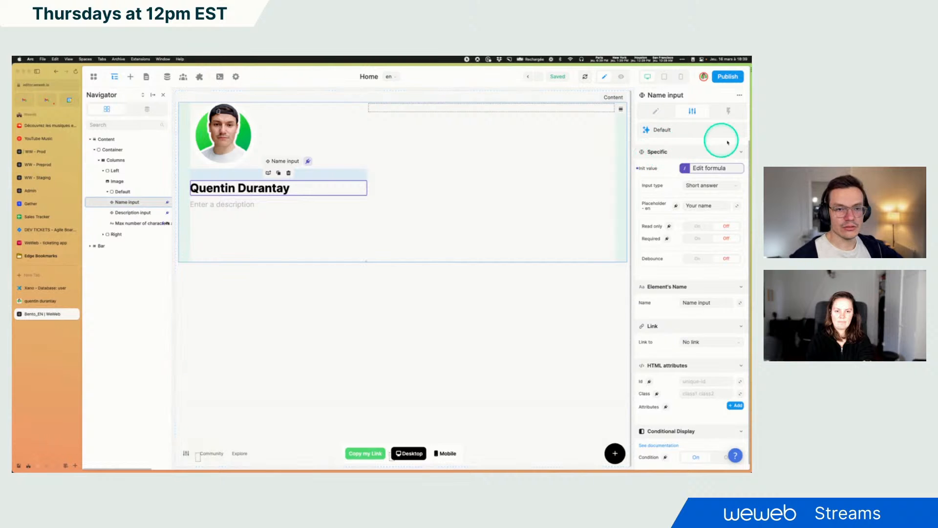
pyautogui.click(725, 121)
pyautogui.click(679, 214)
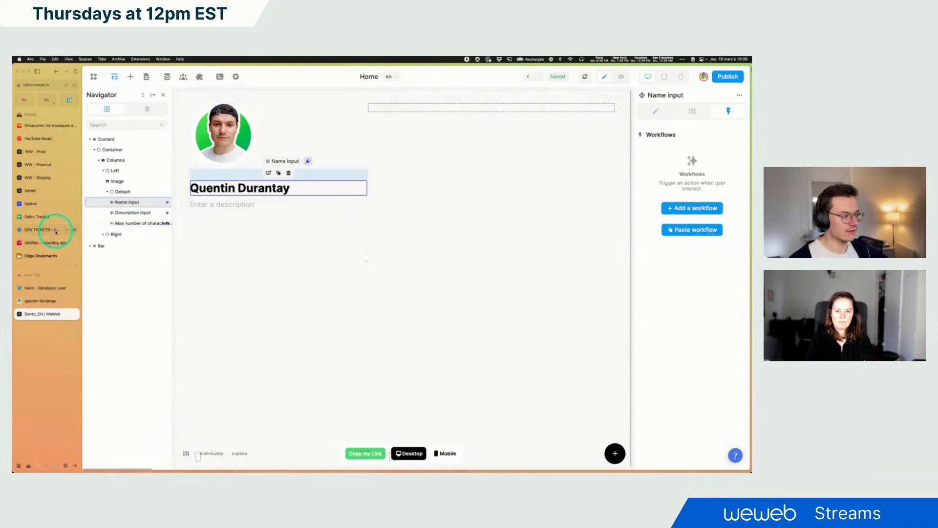
# Switch to the original Bento profile page, edit the name text and reload to see how changes are saved
pyautogui.click(49, 301)
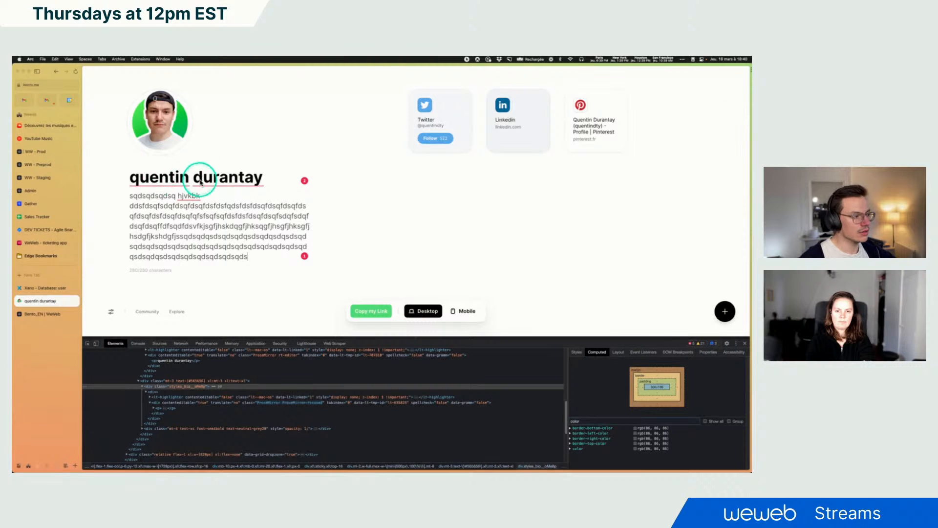
pyautogui.click(745, 343)
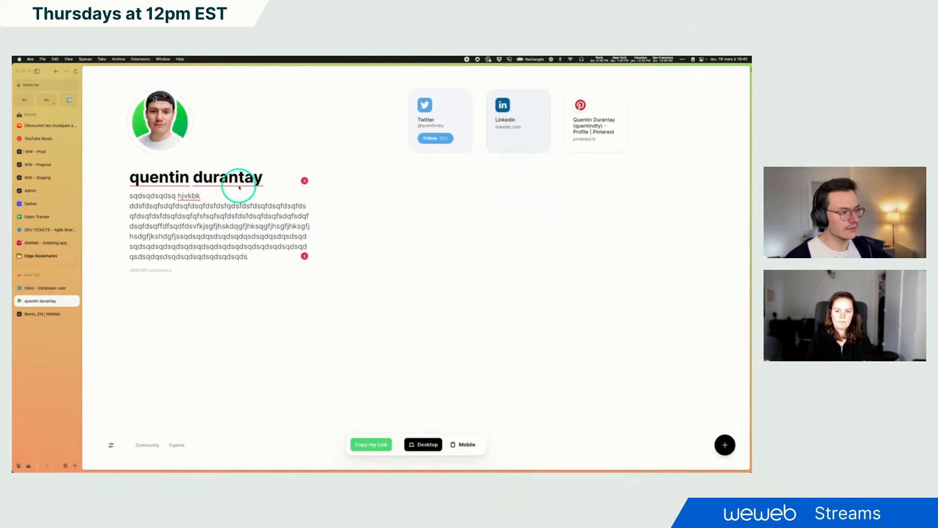
pyautogui.click(238, 178)
pyautogui.press('BackSpace')
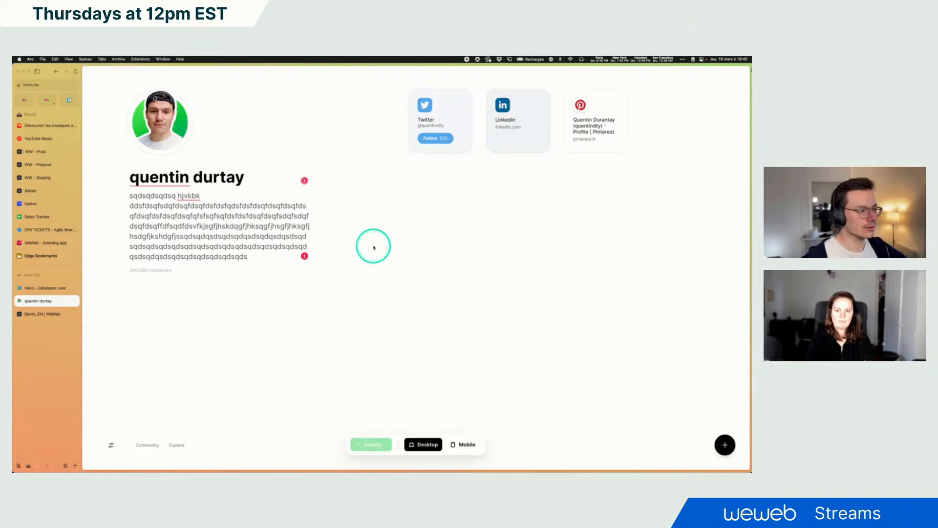
pyautogui.press('super+r')
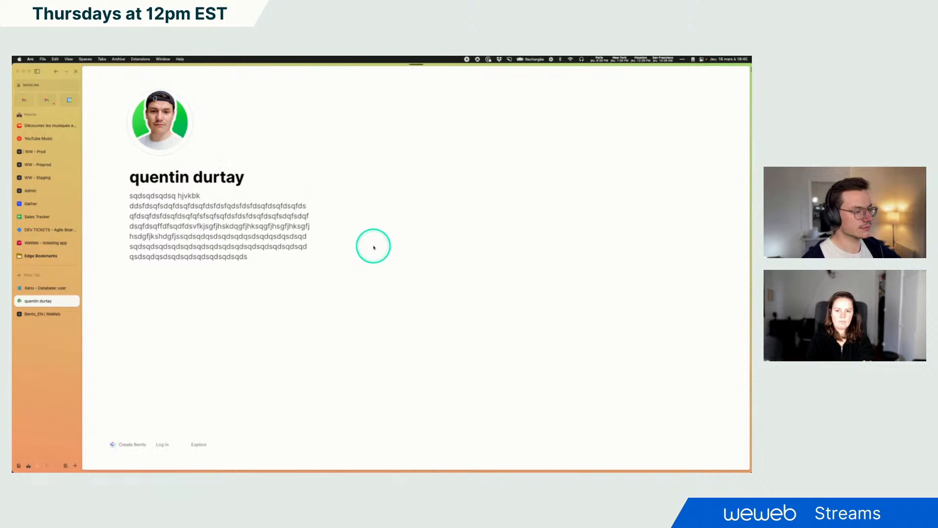
pyautogui.click(222, 177)
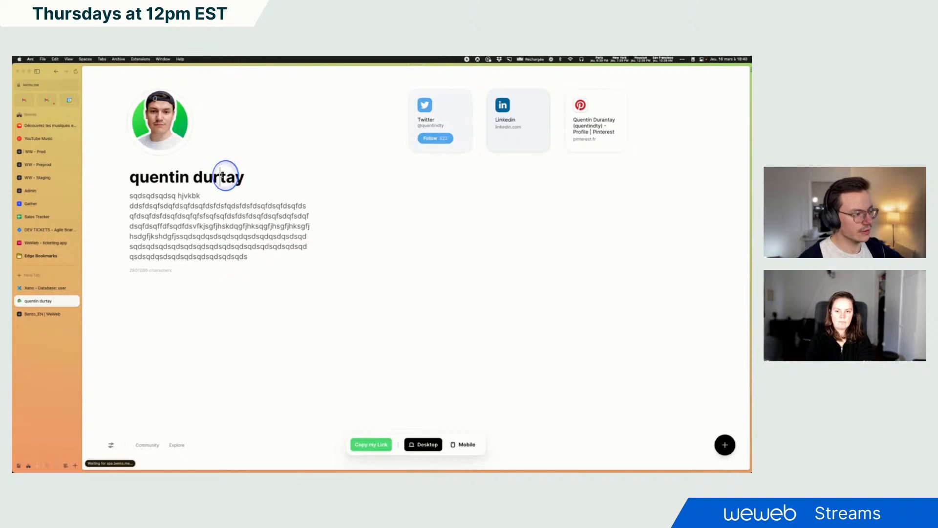
pyautogui.write('an')
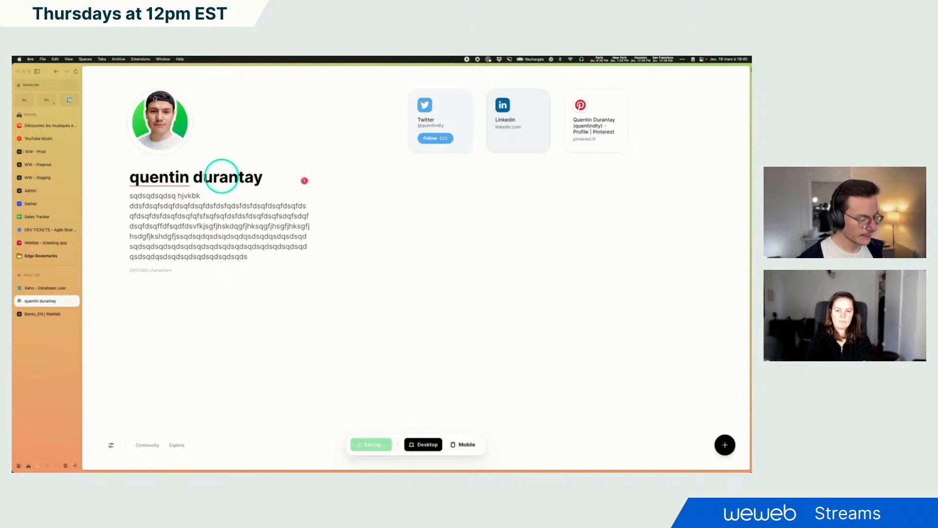
pyautogui.press('super+s')
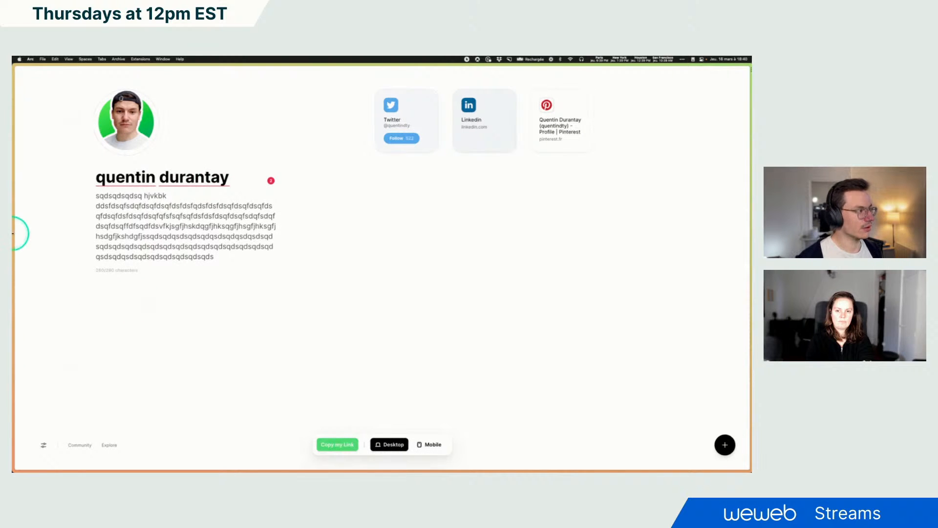
# Return to the WeWeb editor and turn on Debounce for the Name input
pyautogui.click(36, 72)
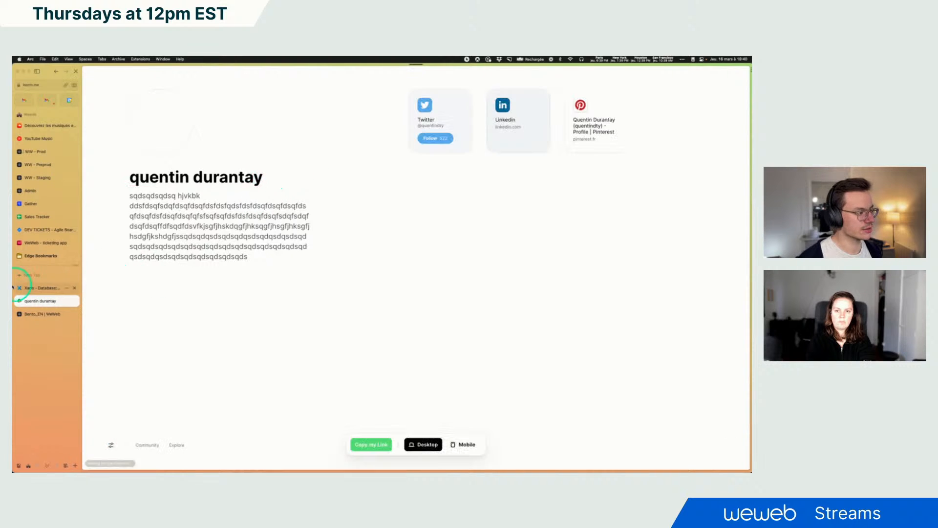
pyautogui.click(44, 315)
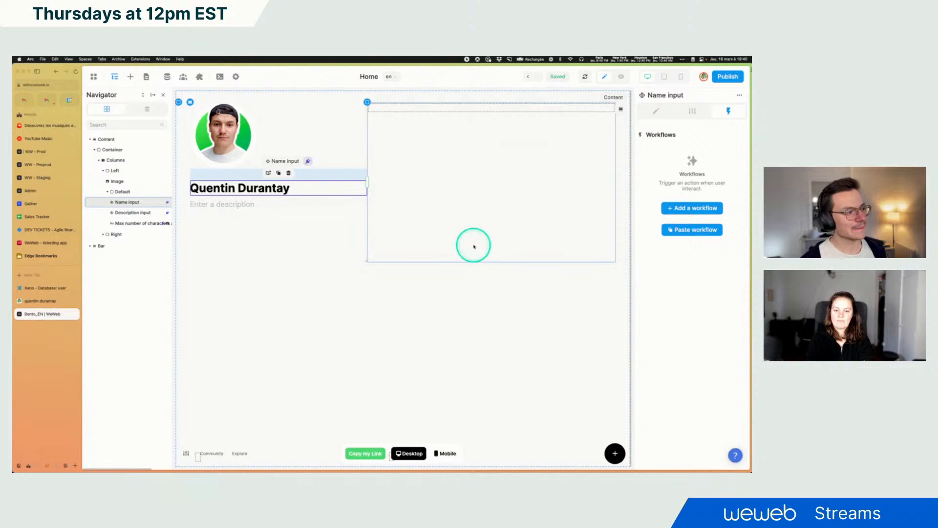
pyautogui.click(691, 110)
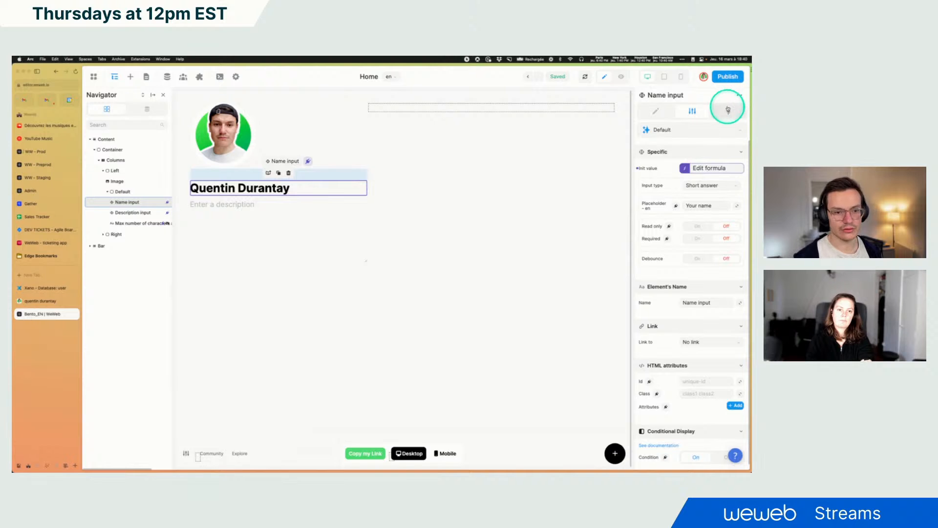
pyautogui.click(697, 259)
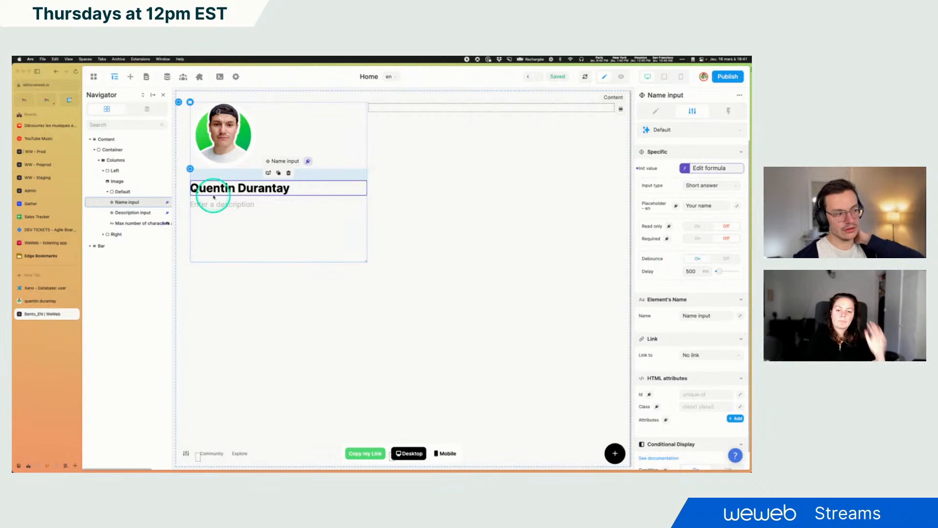
# Turn on Debounce for the Description input as well
pyautogui.click(237, 208)
pyautogui.click(695, 271)
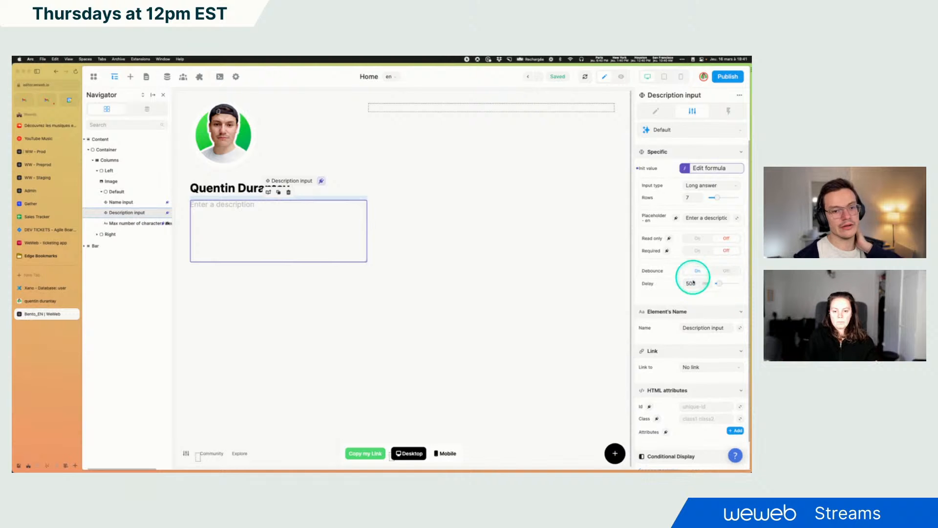
pyautogui.click(225, 189)
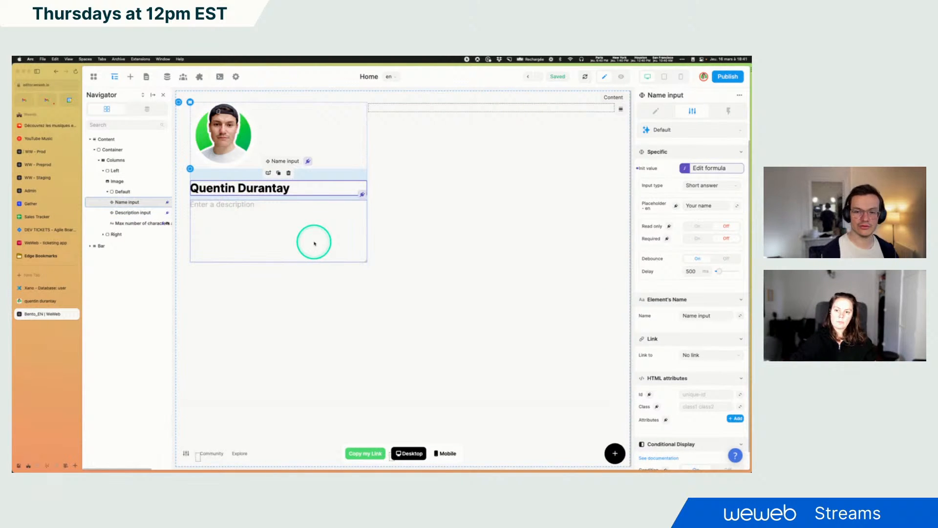
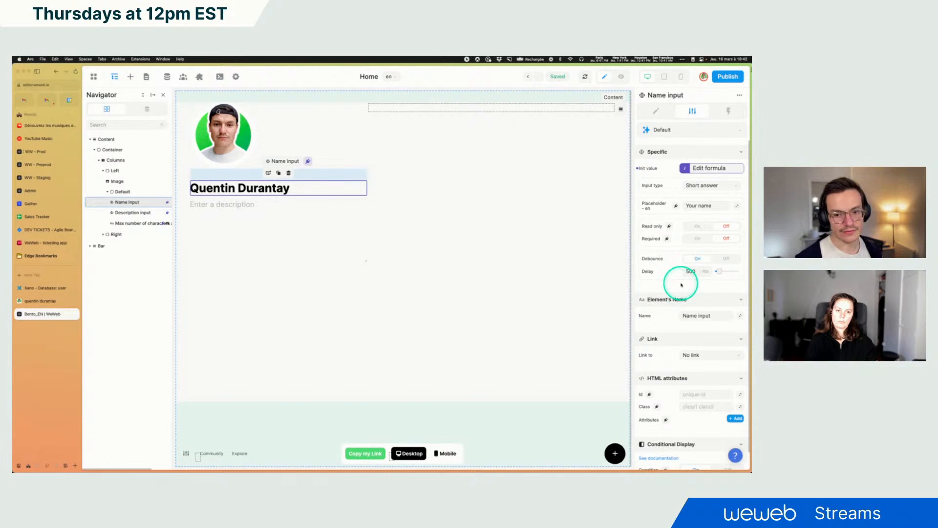
pyautogui.click(726, 110)
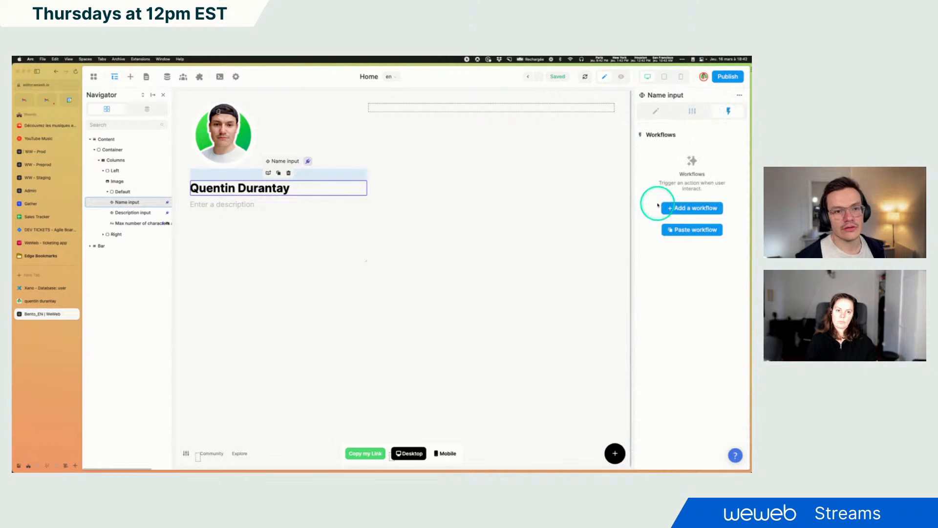
pyautogui.click(693, 208)
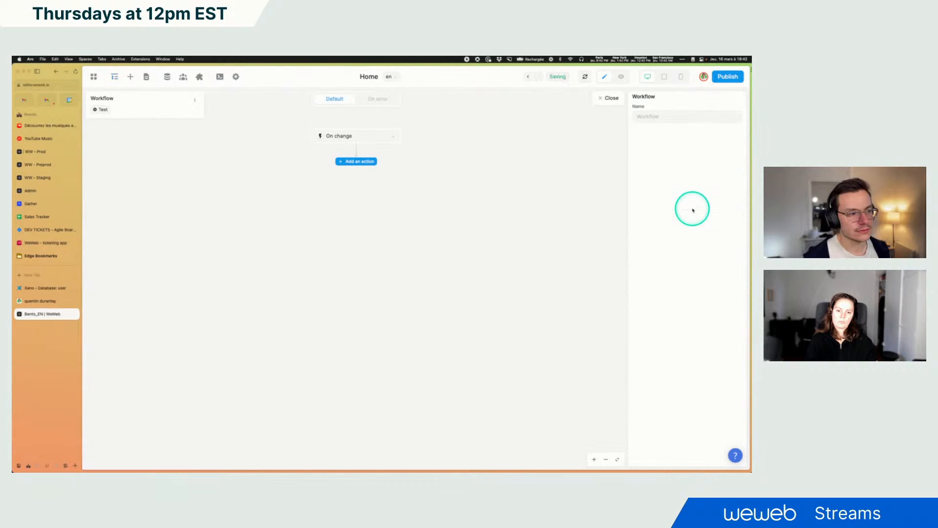
pyautogui.click(353, 163)
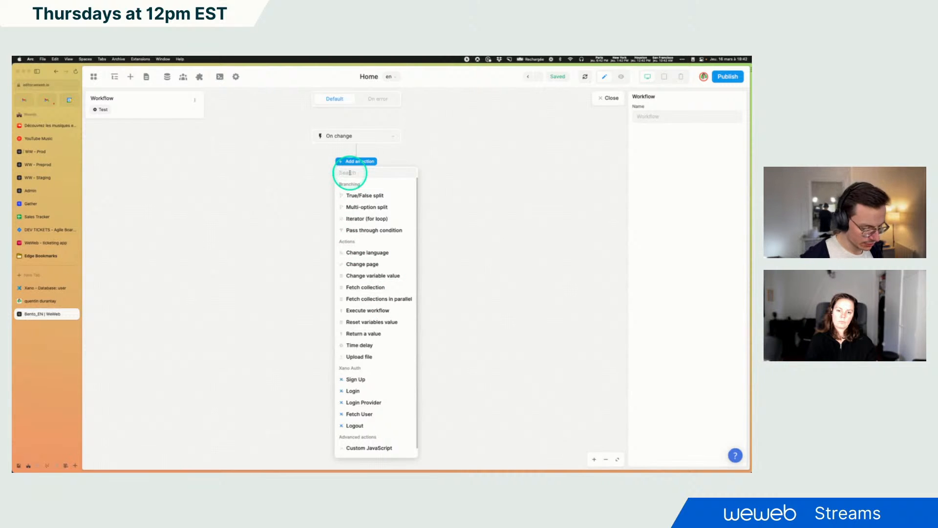
pyautogui.write('re')
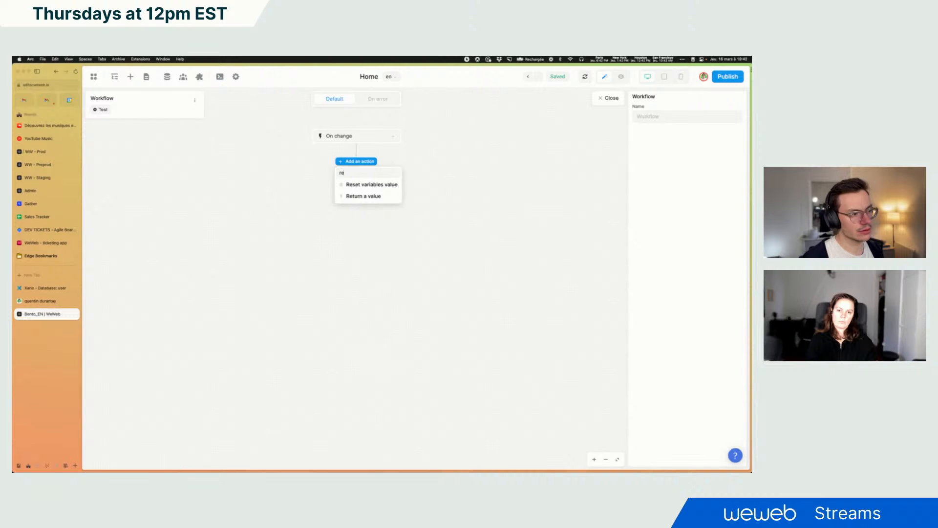
pyautogui.press('BackSpace')
pyautogui.press('BackSpace')
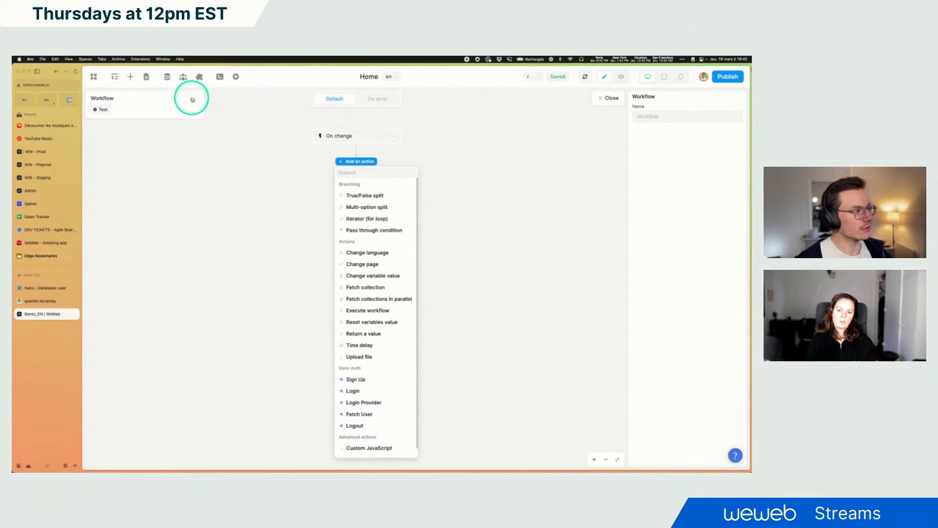
pyautogui.click(194, 100)
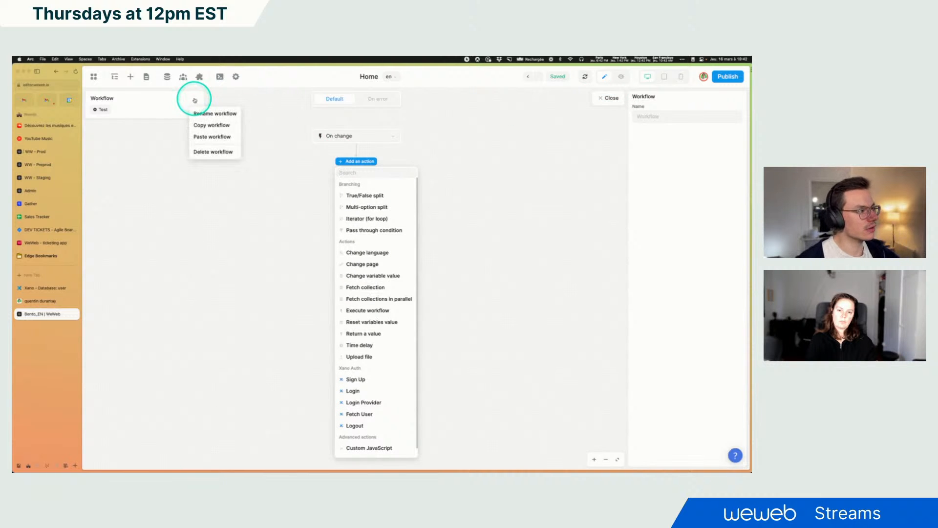
pyautogui.click(213, 151)
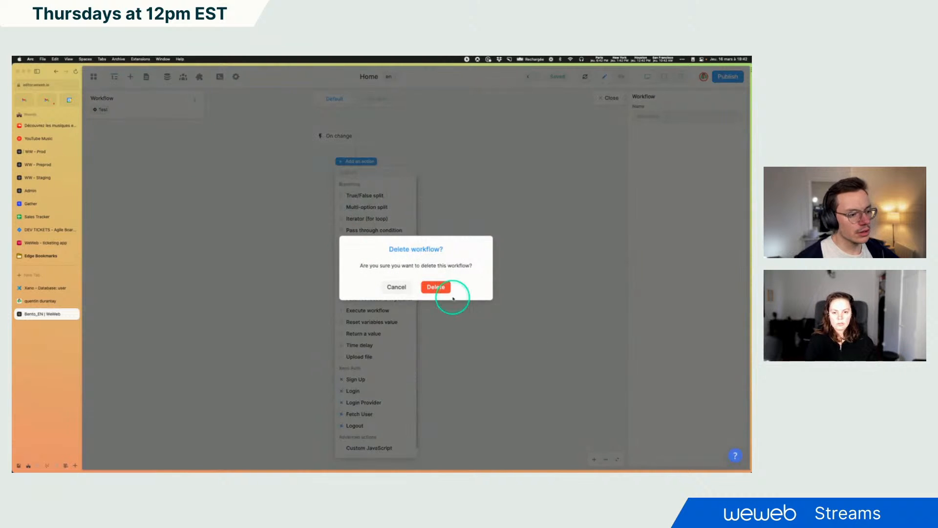
pyautogui.click(433, 287)
# Add the Xano data source plugin, pick the existing Xano instance and keep the default data source settings
pyautogui.click(199, 77)
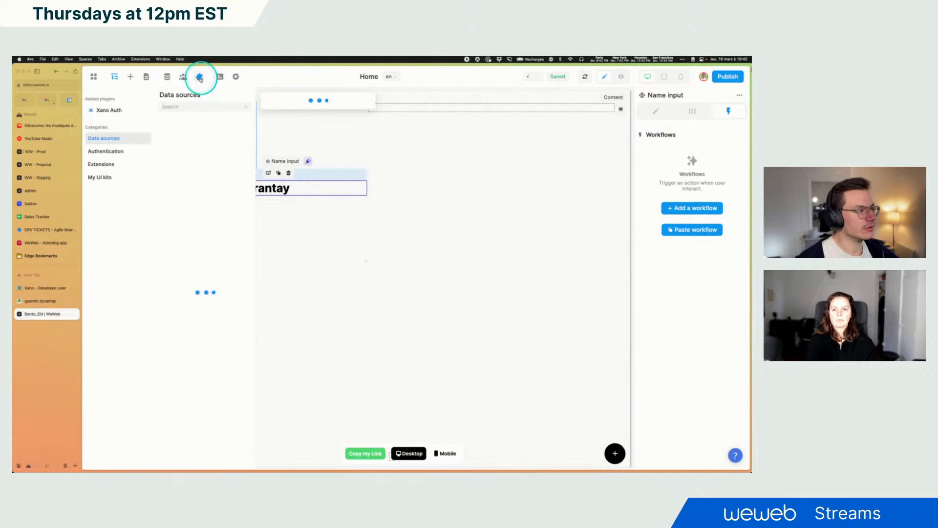
pyautogui.click(230, 138)
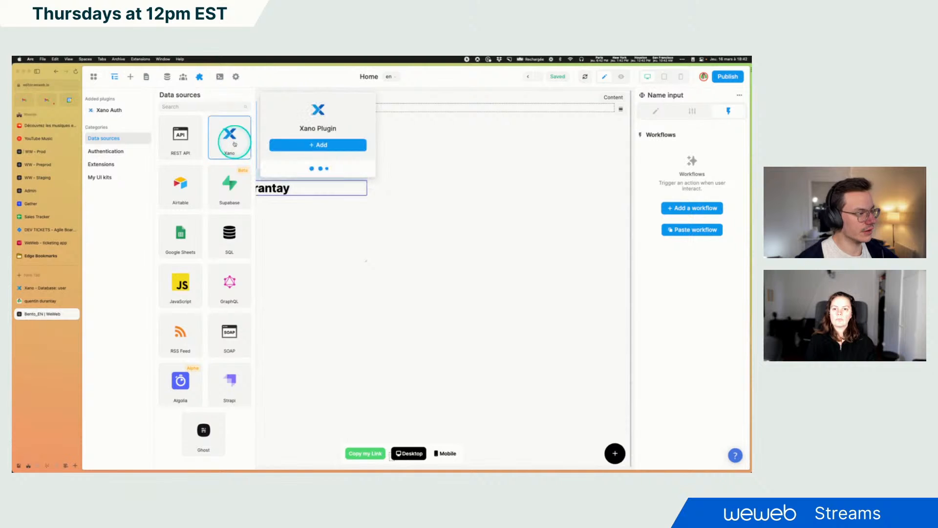
pyautogui.click(306, 145)
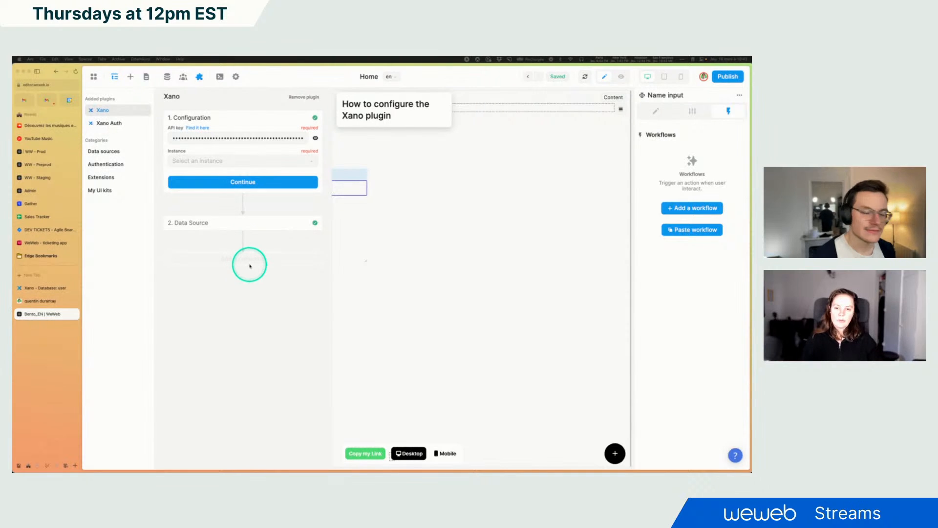
pyautogui.click(221, 161)
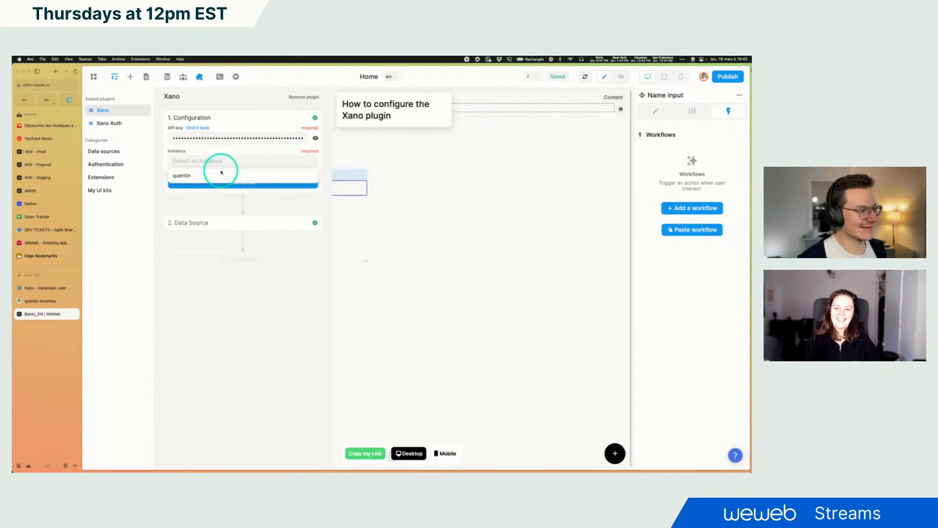
pyautogui.click(221, 173)
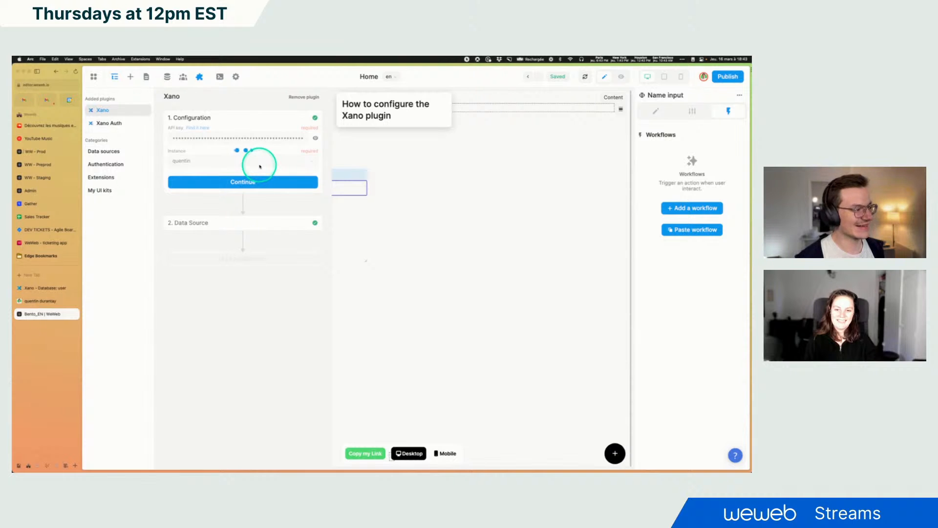
pyautogui.click(242, 181)
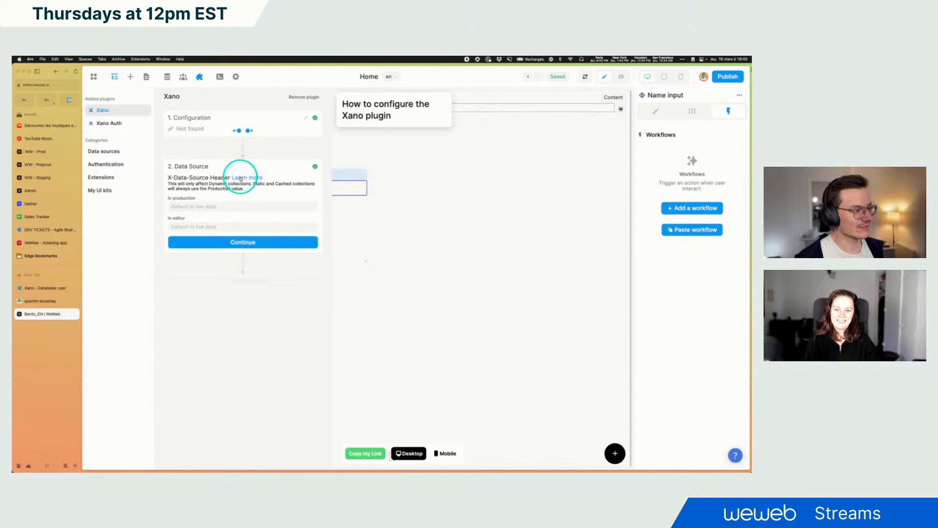
pyautogui.click(230, 241)
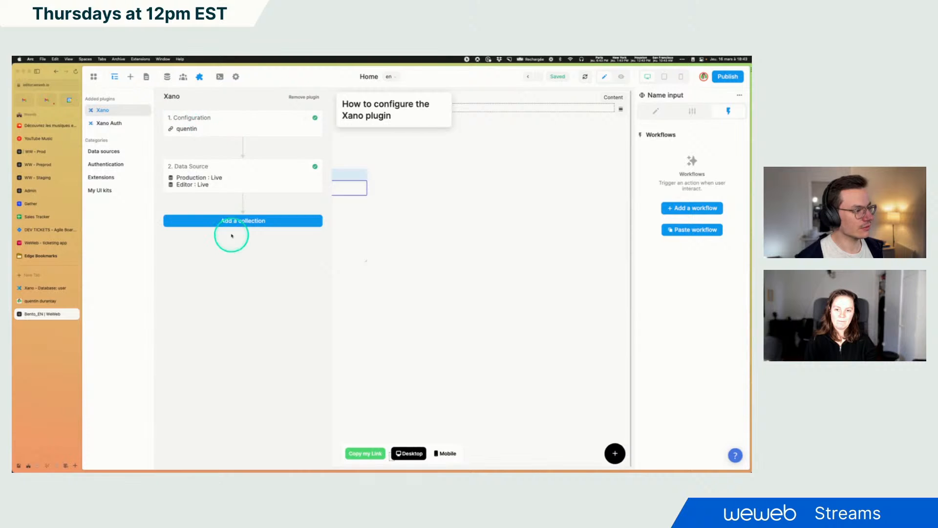
pyautogui.click(230, 220)
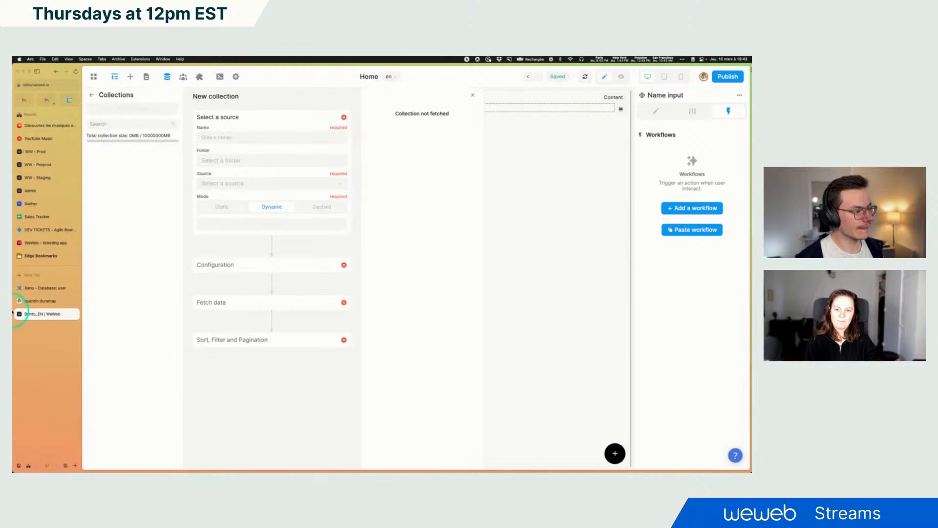
pyautogui.click(208, 133)
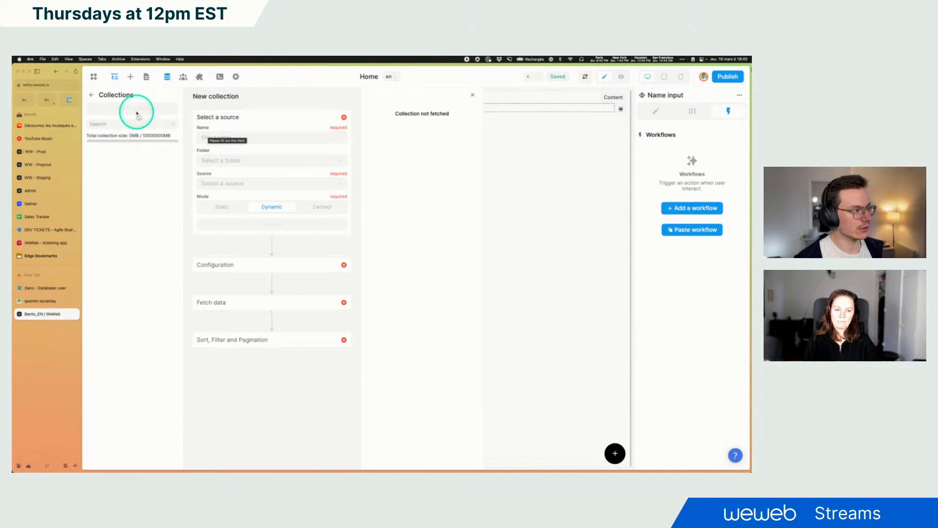
pyautogui.click(92, 94)
# Add an On change workflow to the Name input containing a Xano Request action
pyautogui.click(426, 261)
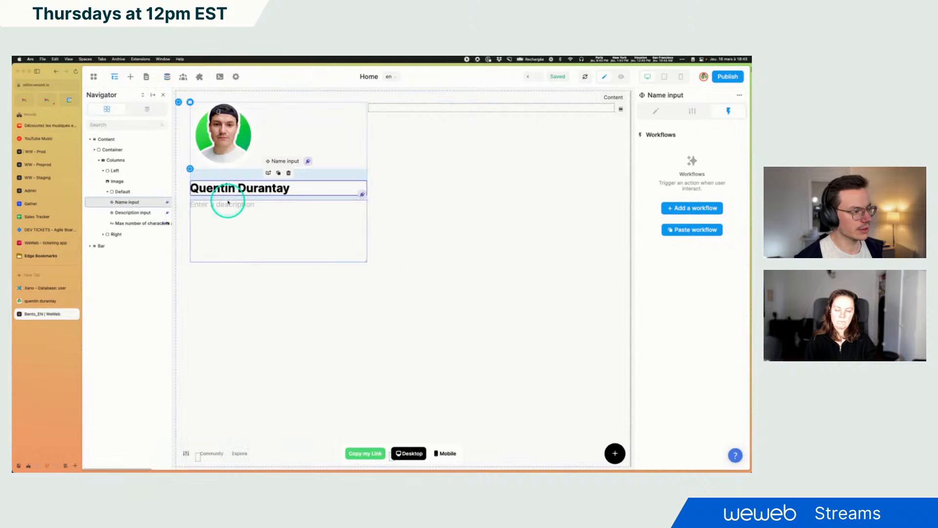
pyautogui.click(696, 214)
pyautogui.click(355, 134)
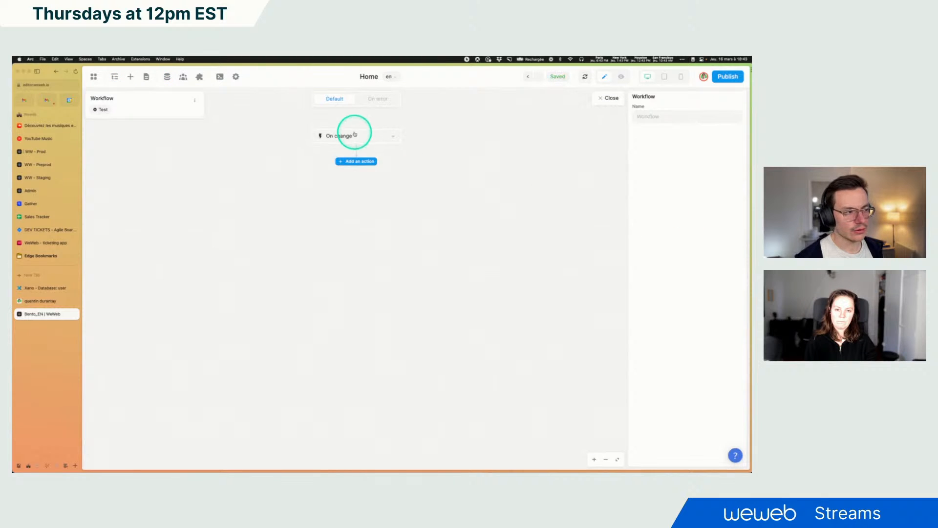
pyautogui.click(394, 175)
pyautogui.click(358, 161)
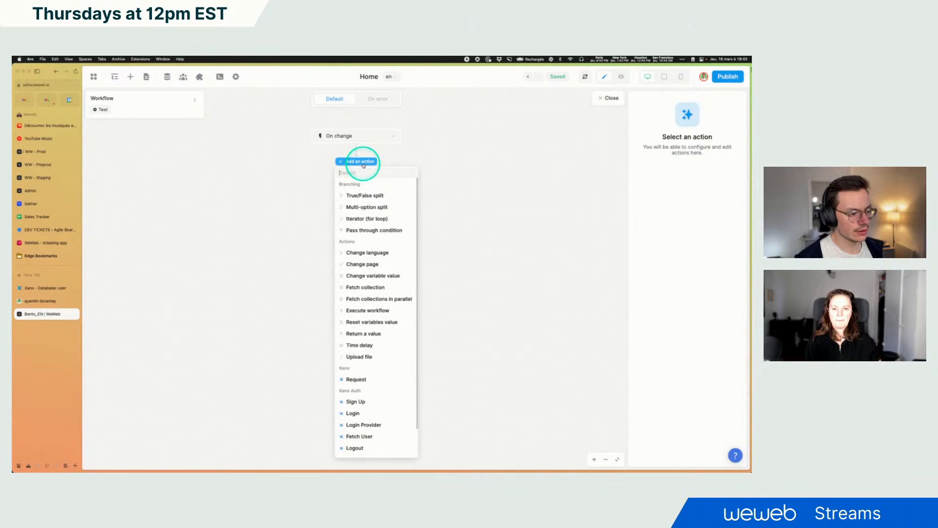
pyautogui.click(367, 380)
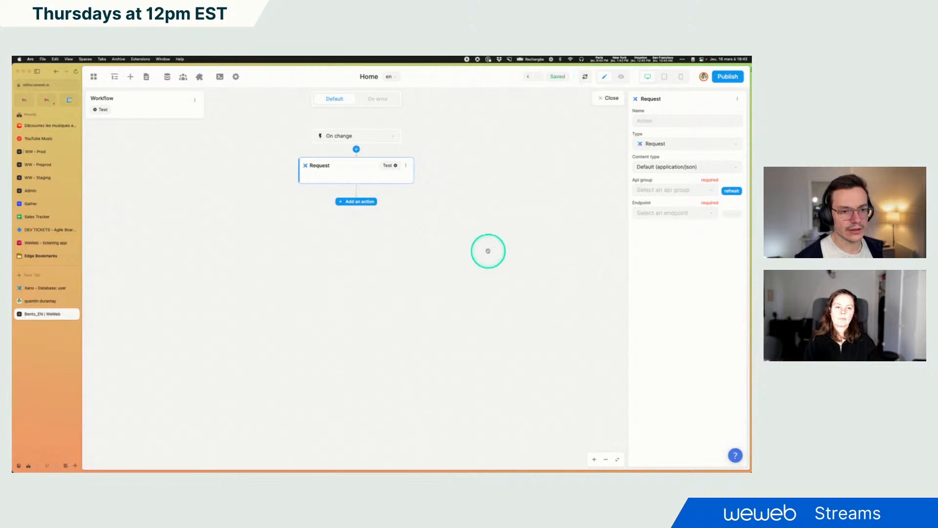
# Set the request's API group to bento_en - Default and its endpoint to POST /user/{user_id}
pyautogui.click(657, 192)
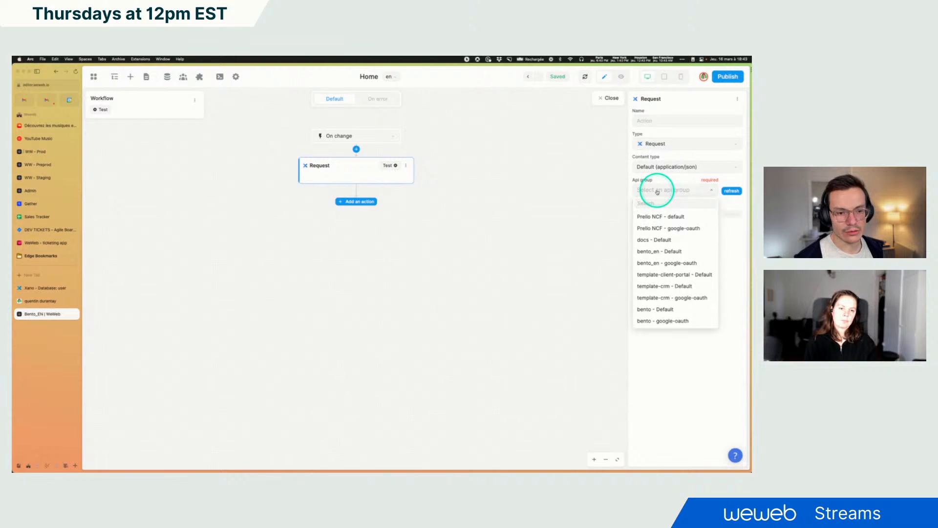
pyautogui.click(662, 250)
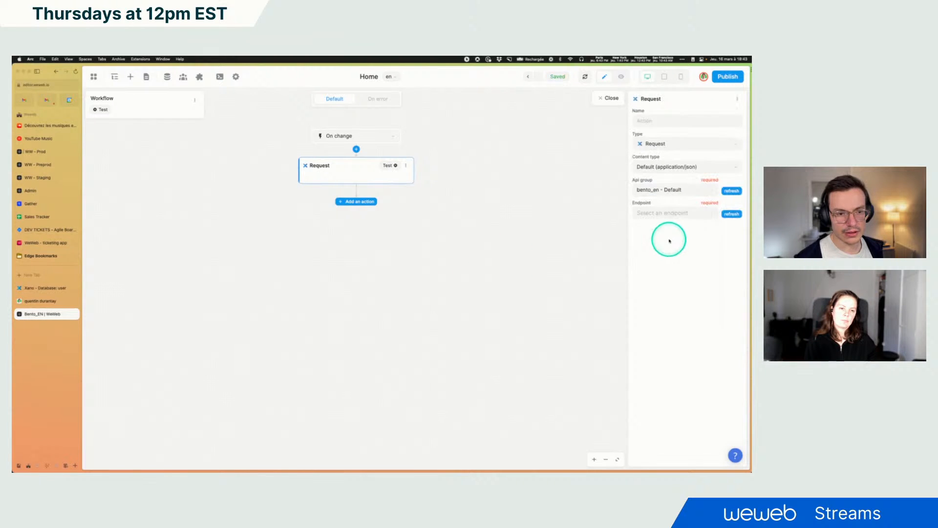
pyautogui.click(660, 216)
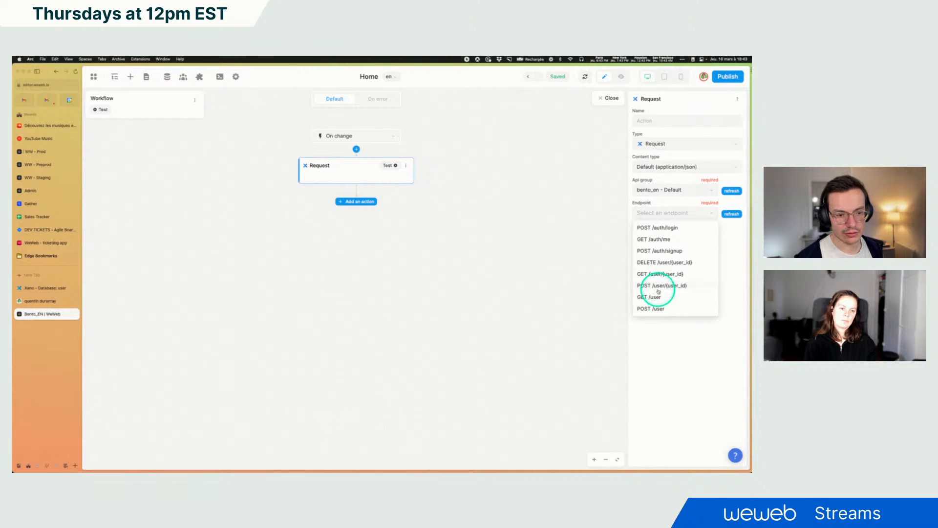
pyautogui.click(657, 288)
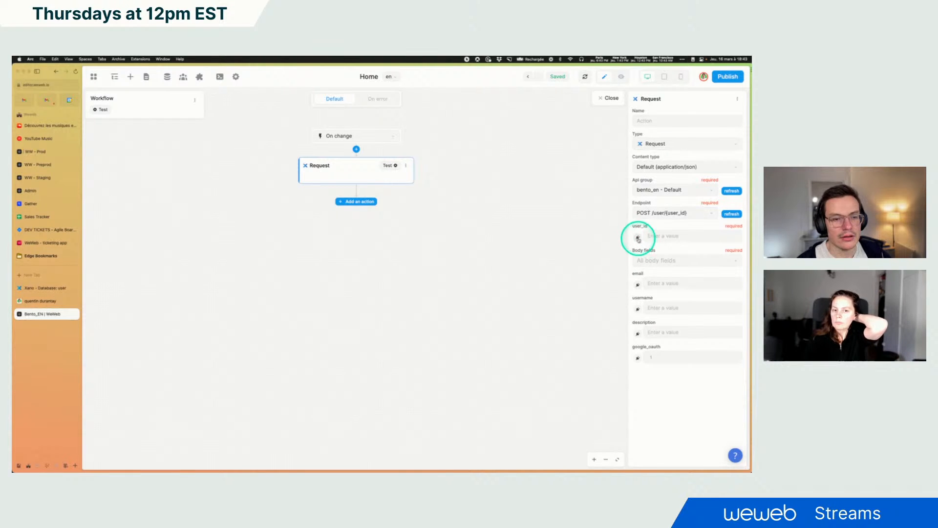
# Bind the request's user_id to the authenticated Xano user's id
pyautogui.click(638, 238)
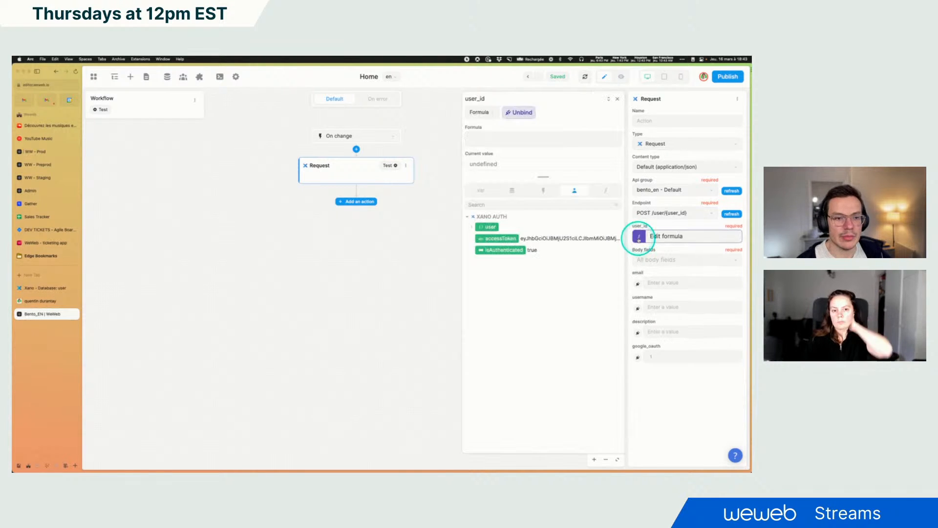
pyautogui.click(472, 227)
pyautogui.click(486, 238)
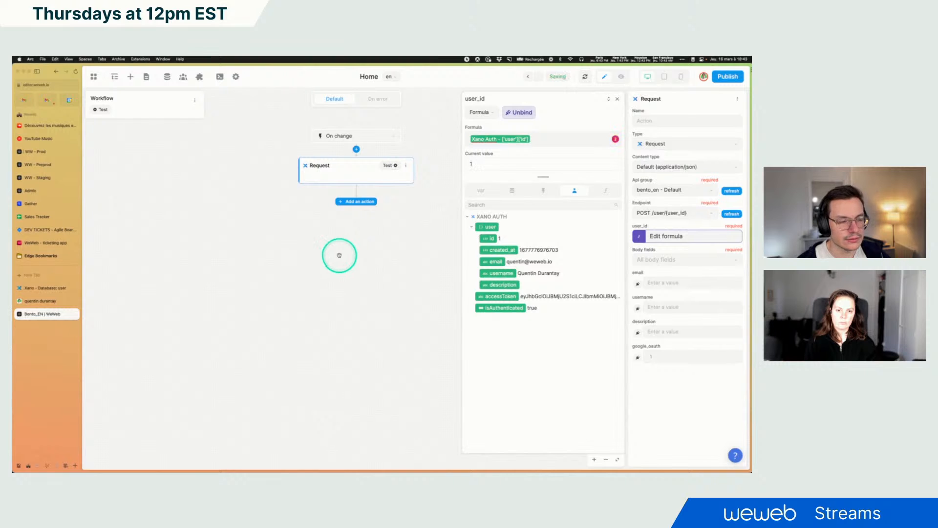
pyautogui.click(617, 99)
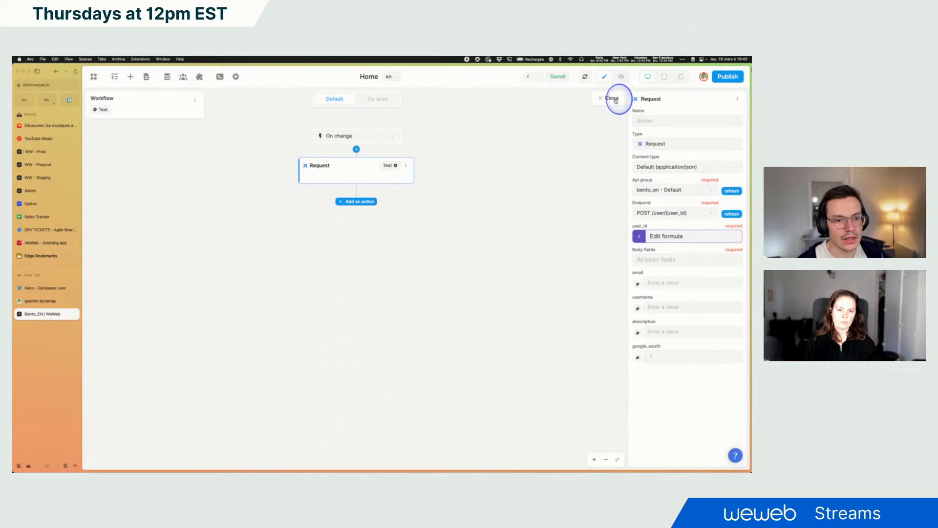
# Restrict the request's body fields to username only
pyautogui.click(662, 259)
pyautogui.click(646, 311)
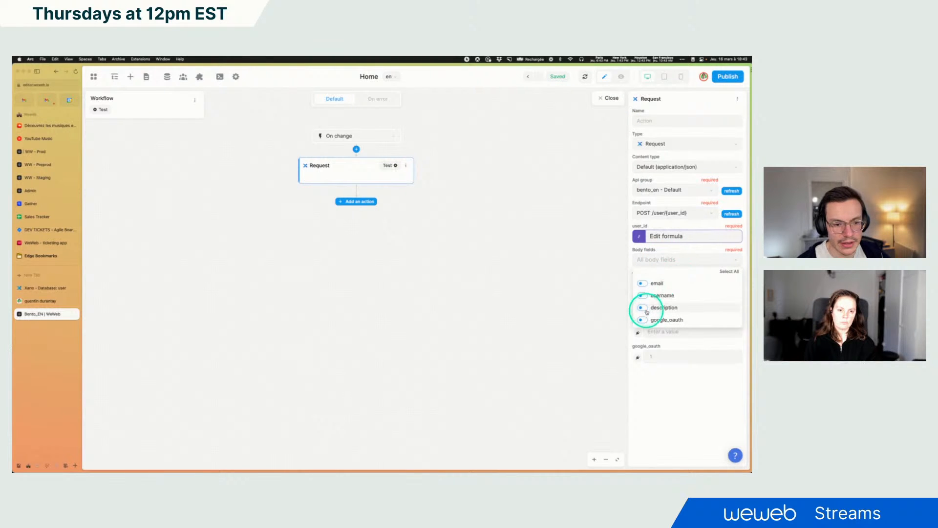
pyautogui.click(643, 296)
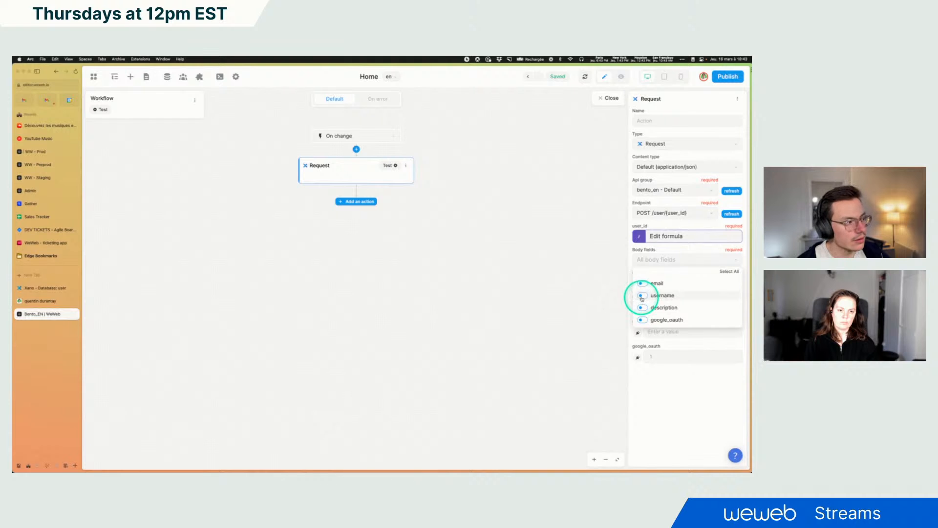
pyautogui.click(642, 298)
pyautogui.click(678, 249)
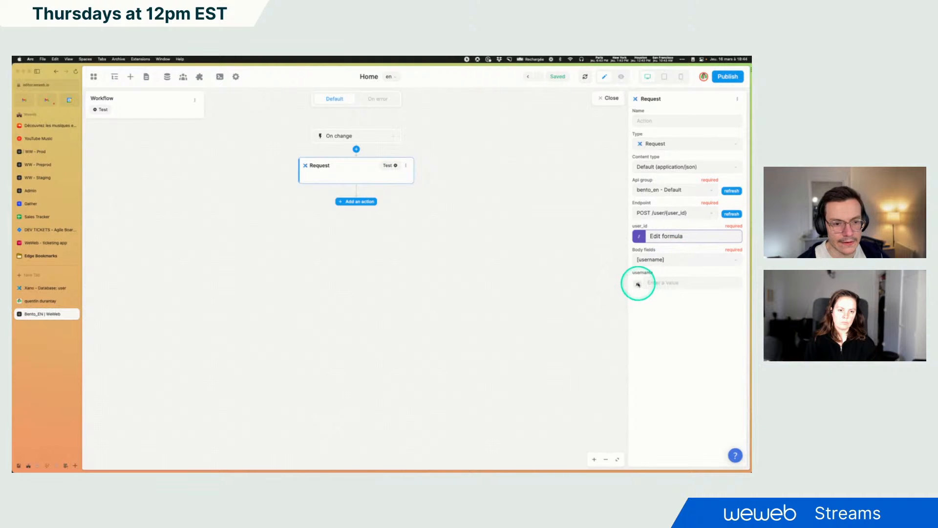
# Bind the username body field to the Name input's value
pyautogui.click(638, 284)
pyautogui.click(483, 192)
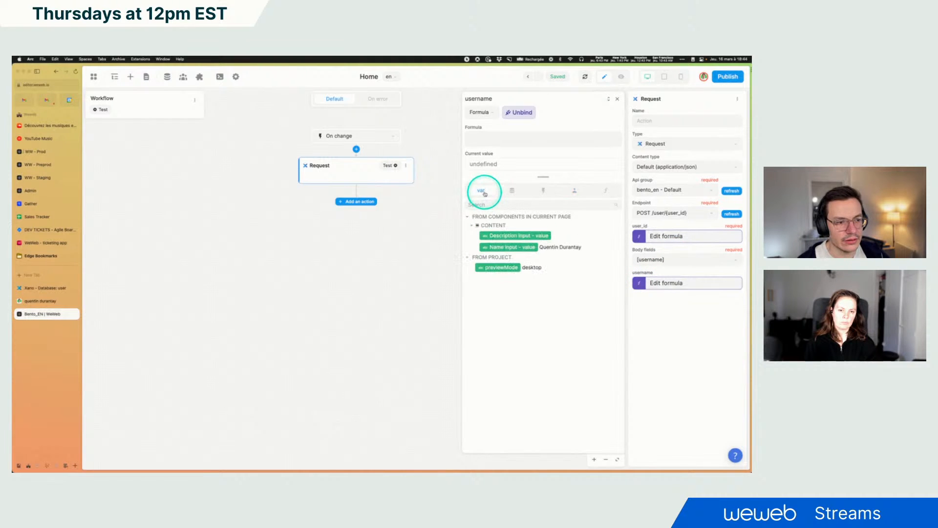
pyautogui.click(495, 239)
pyautogui.click(508, 248)
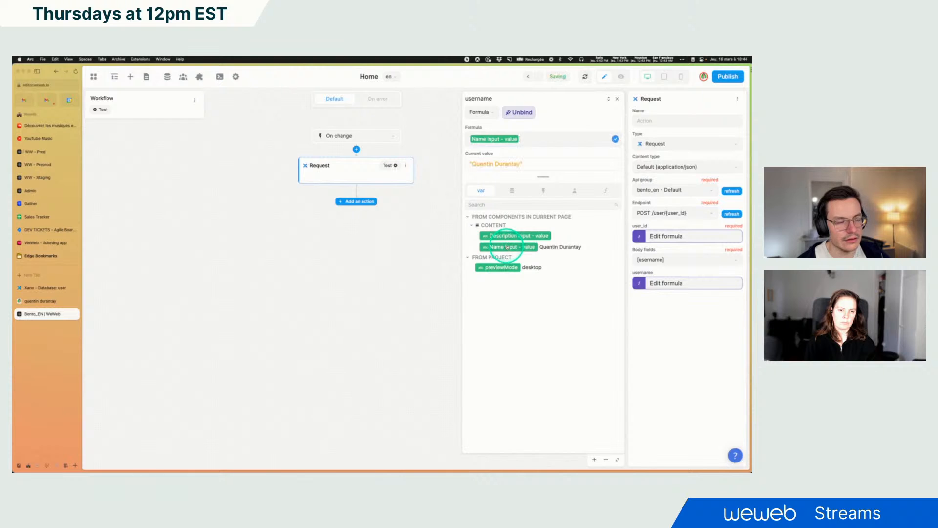
pyautogui.click(610, 101)
pyautogui.click(616, 100)
# Test the Request action and expand the response details in the result log
pyautogui.click(394, 166)
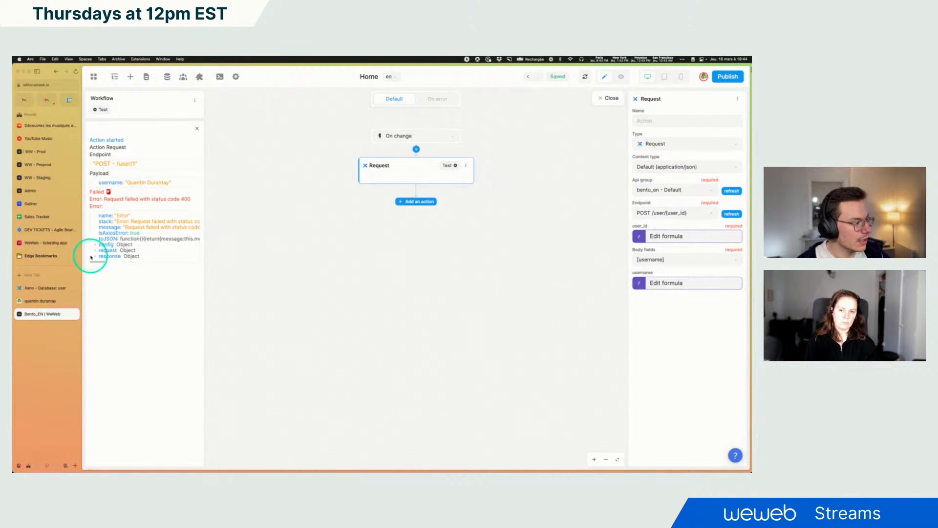
pyautogui.click(94, 257)
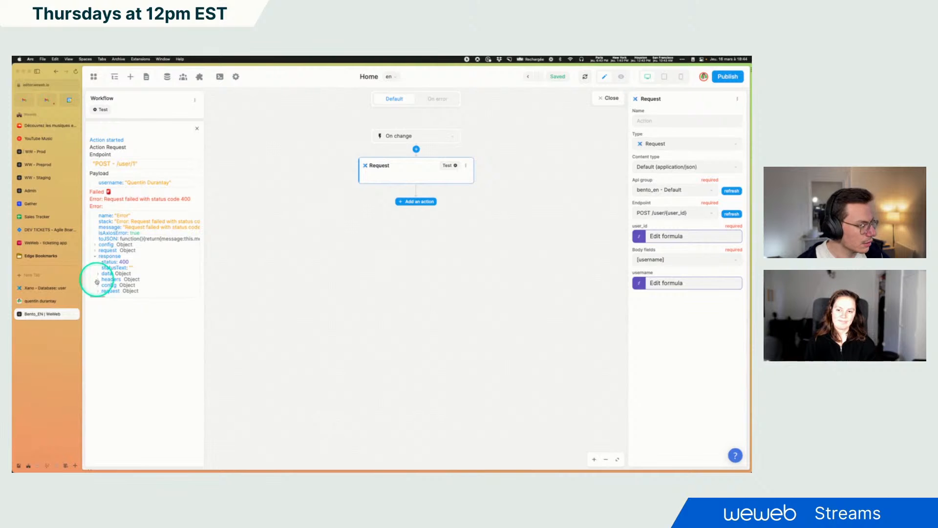
pyautogui.click(97, 280)
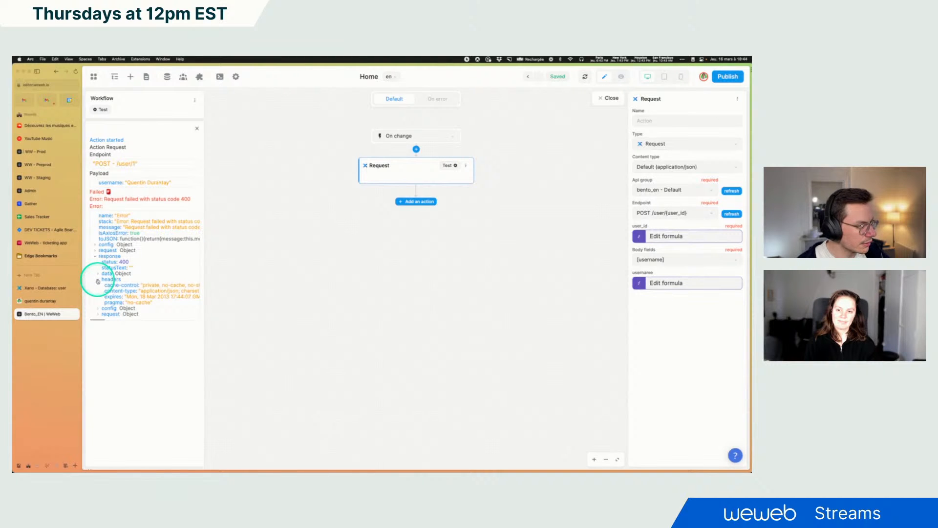
# Expand and inspect the failed request's response data in the result log
pyautogui.click(97, 280)
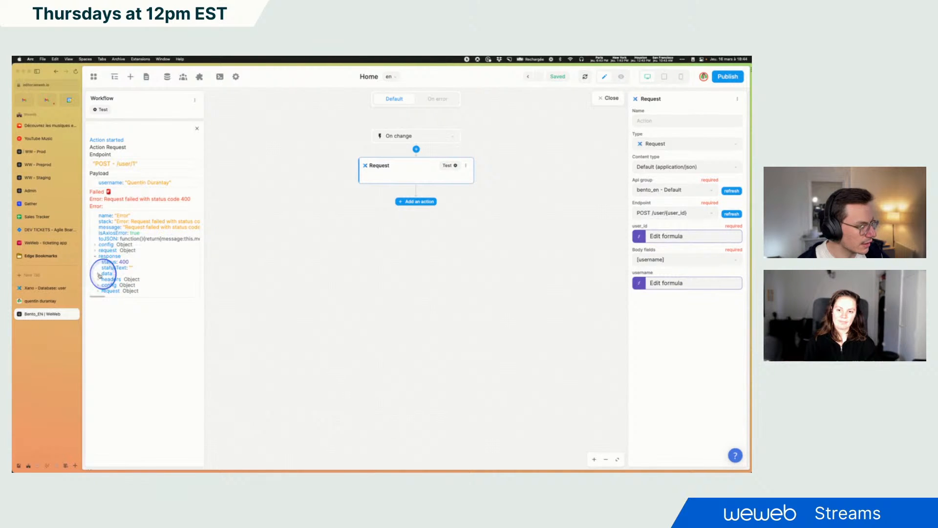
pyautogui.click(98, 273)
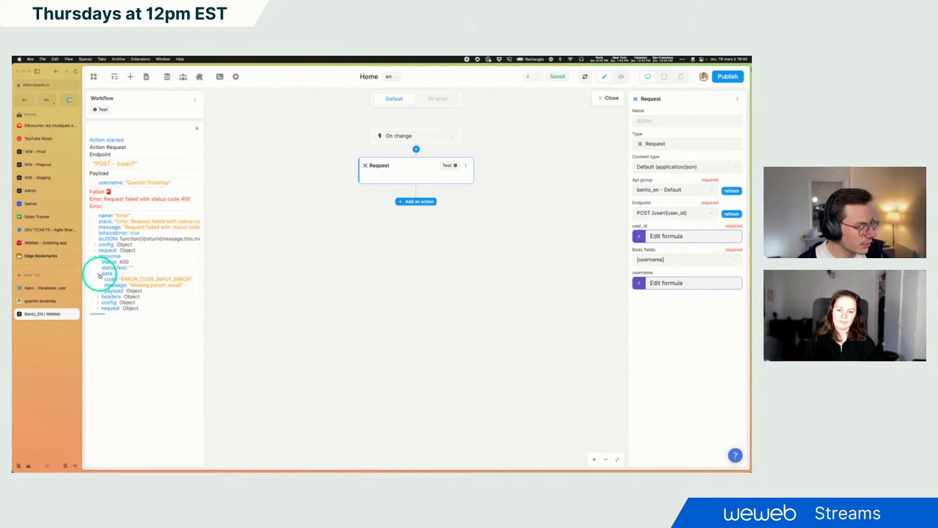
pyautogui.click(100, 274)
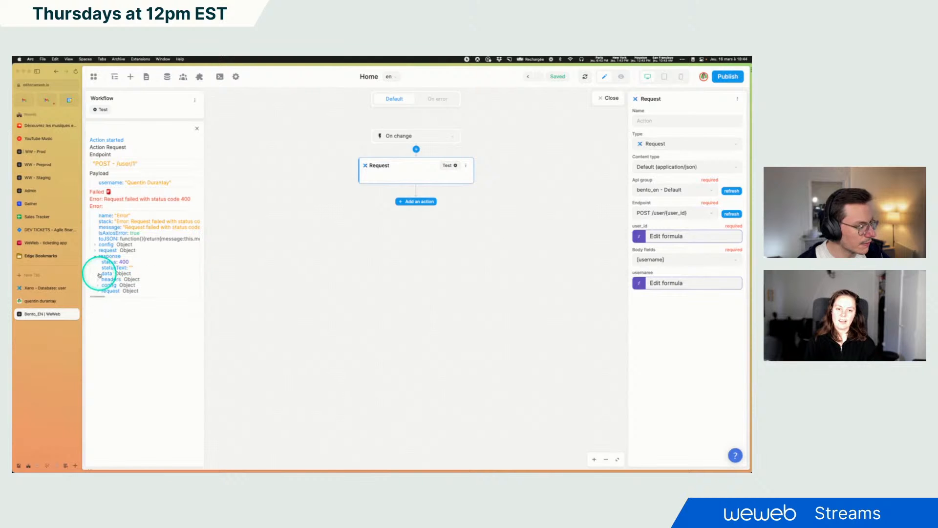
# Include all available body fields in the Request action
pyautogui.click(658, 262)
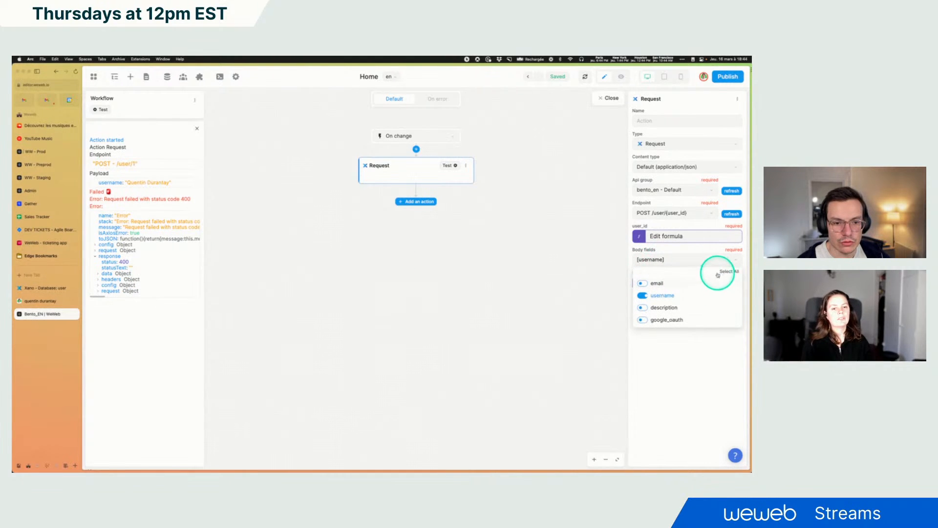
pyautogui.click(723, 272)
pyautogui.click(675, 259)
# Bind the email body field to the authenticated Xano user's email
pyautogui.click(638, 288)
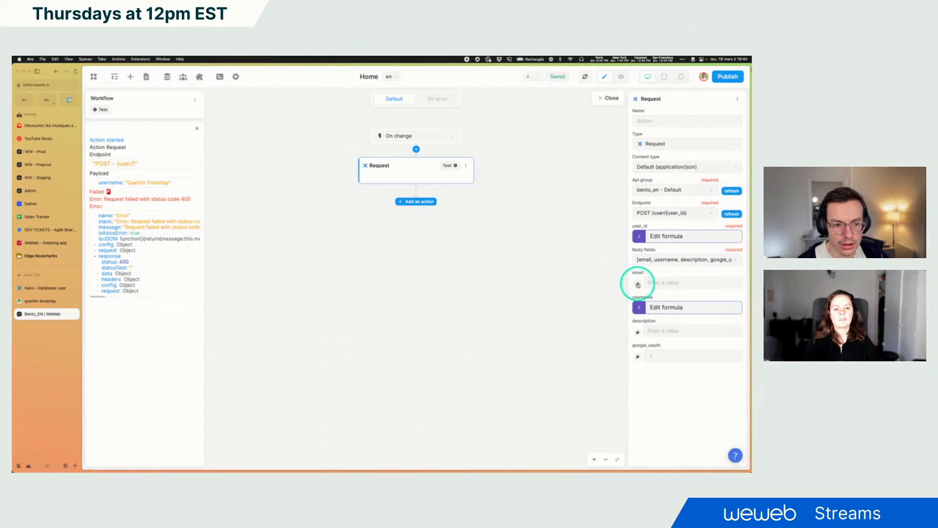
pyautogui.click(517, 203)
pyautogui.click(574, 190)
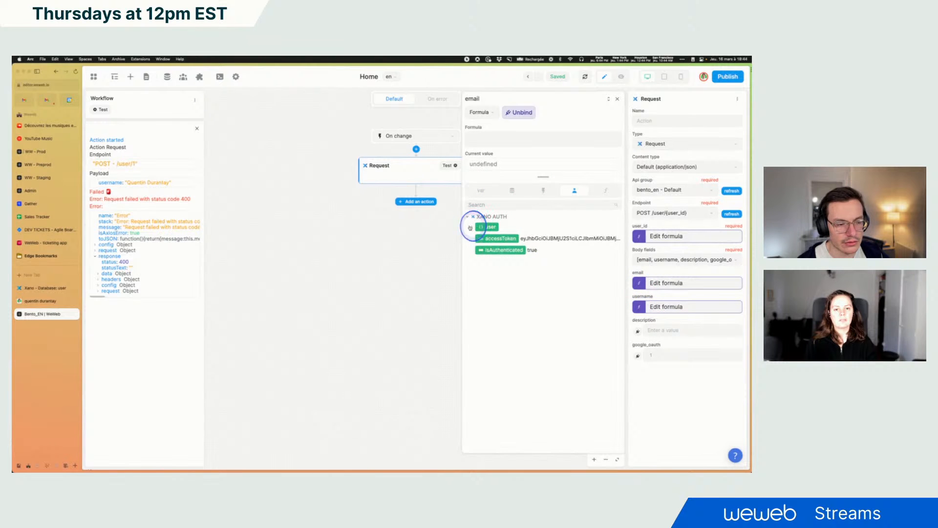
pyautogui.click(471, 228)
pyautogui.click(496, 262)
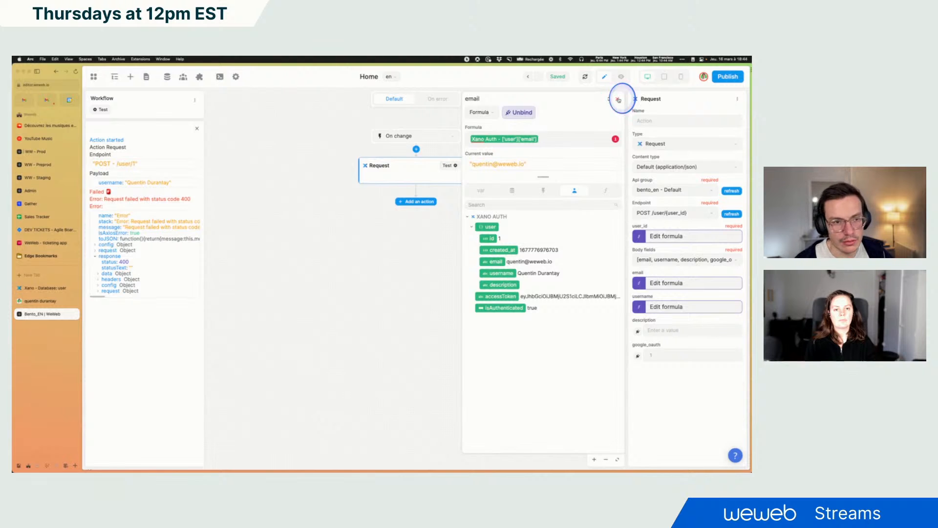
pyautogui.click(619, 100)
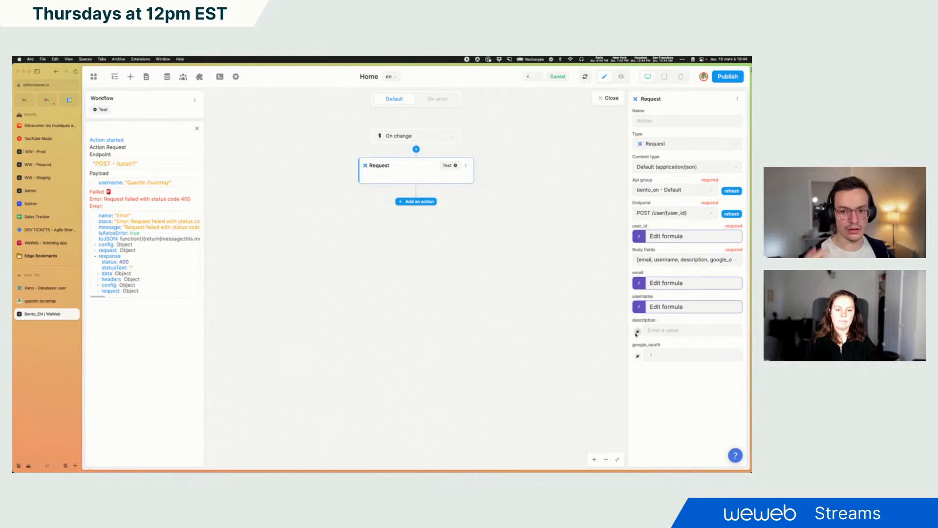
# Bind the description body field to the authenticated Xano user's description
pyautogui.click(637, 332)
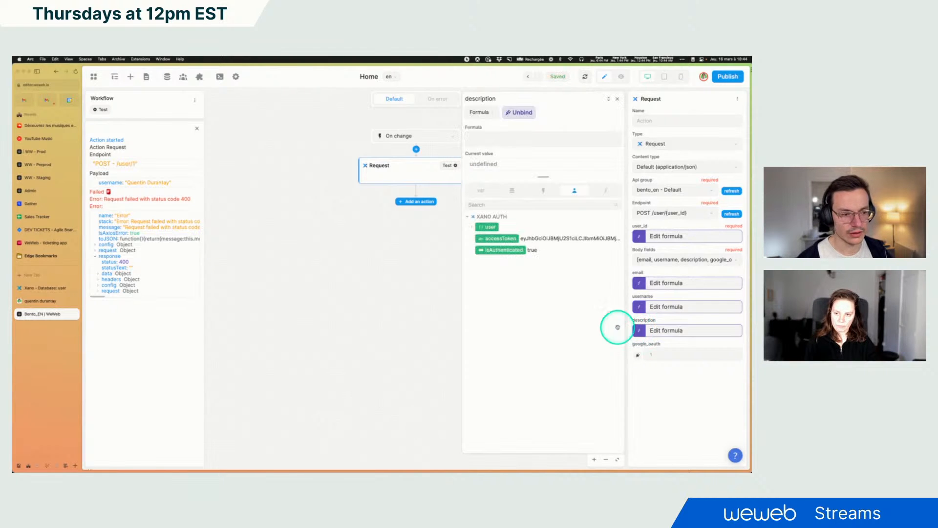
pyautogui.click(481, 190)
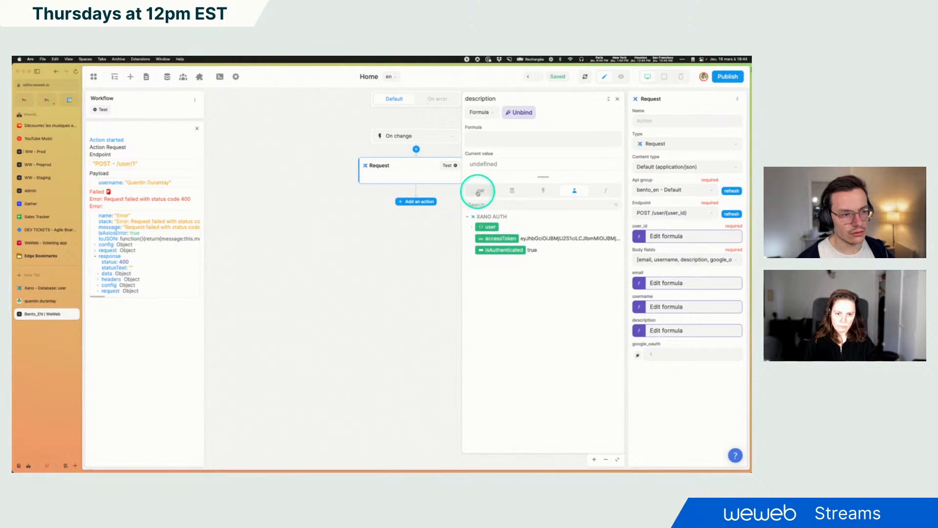
pyautogui.click(498, 267)
pyautogui.click(507, 236)
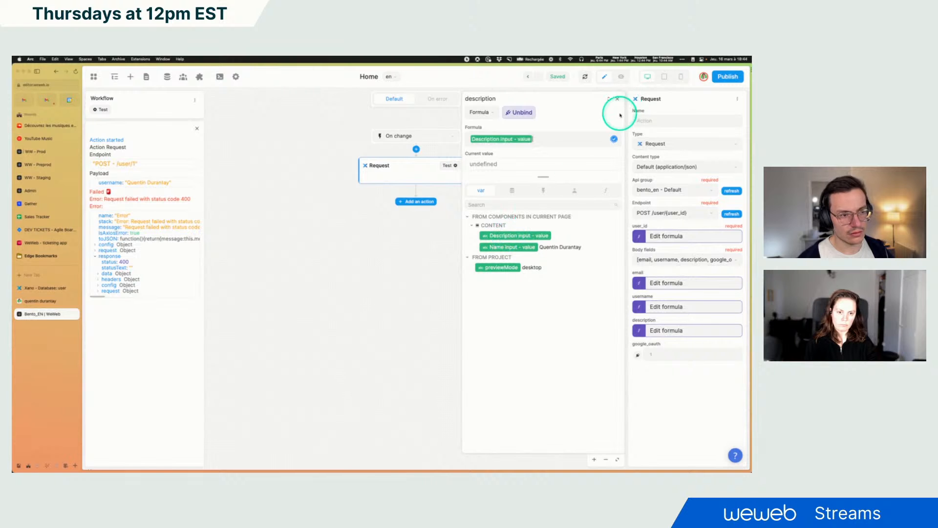
pyautogui.click(575, 190)
pyautogui.click(473, 228)
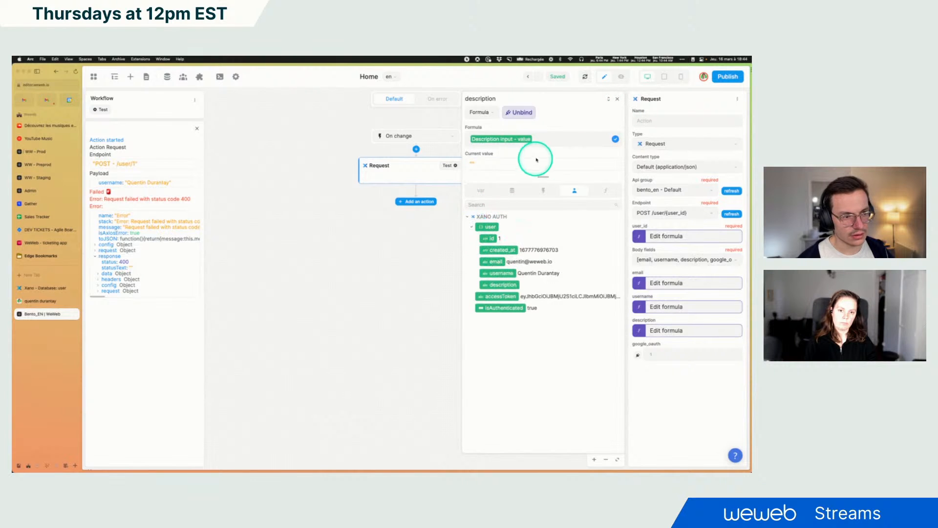
pyautogui.click(503, 285)
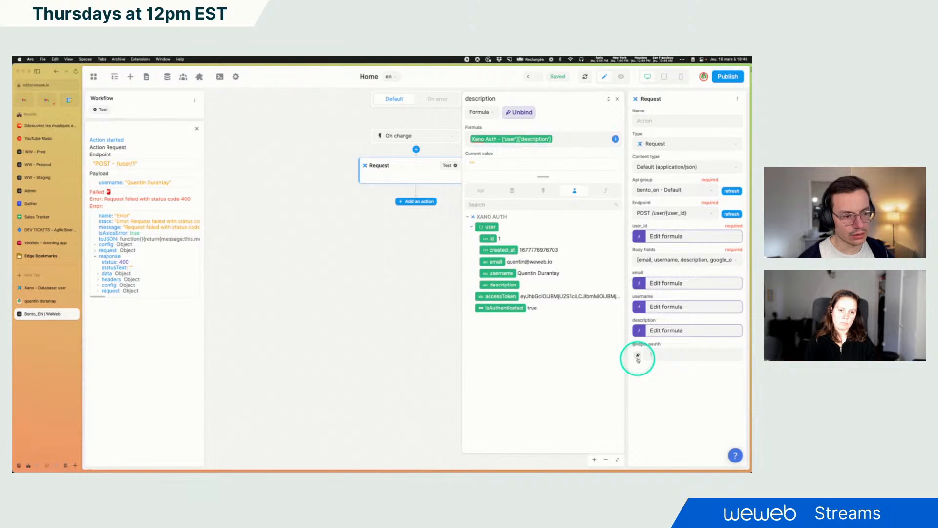
pyautogui.click(617, 99)
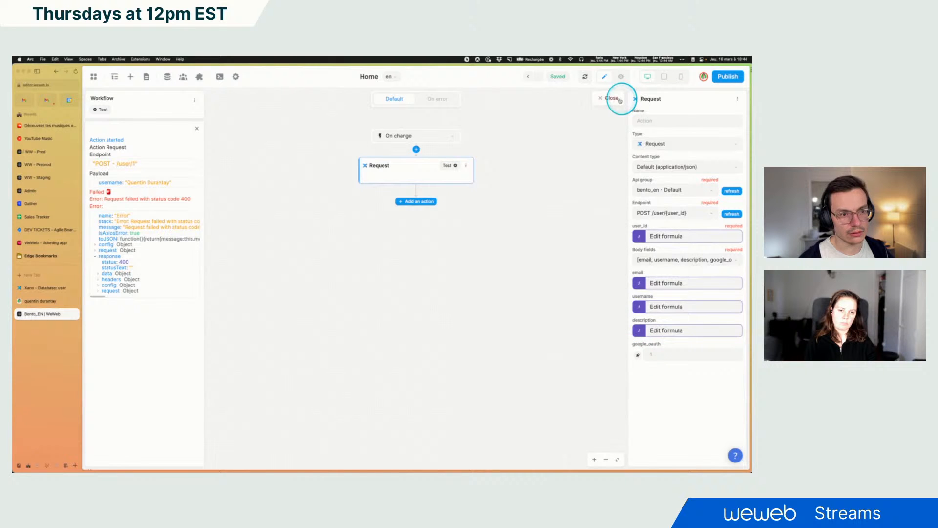
# Remove google_oauth from the body fields, then test the Request action and close the workflow
pyautogui.click(672, 260)
pyautogui.click(642, 320)
pyautogui.click(675, 259)
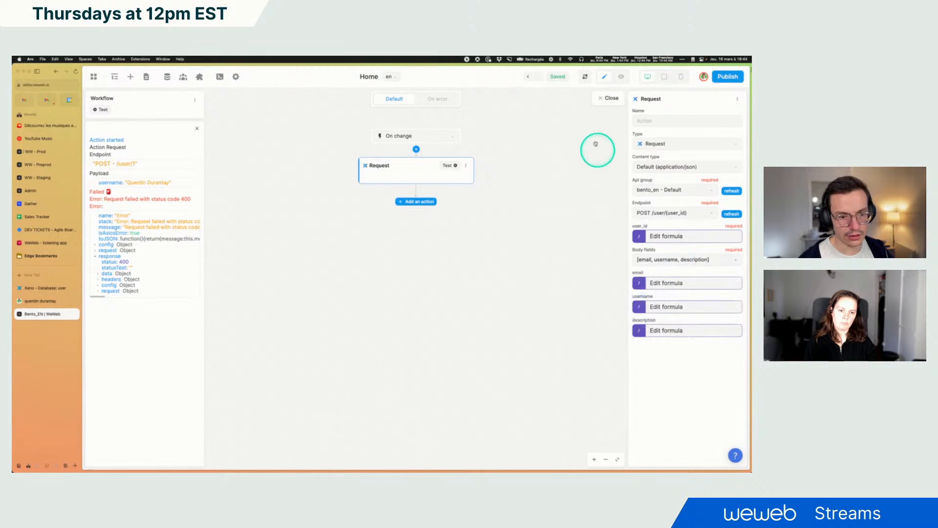
pyautogui.click(458, 165)
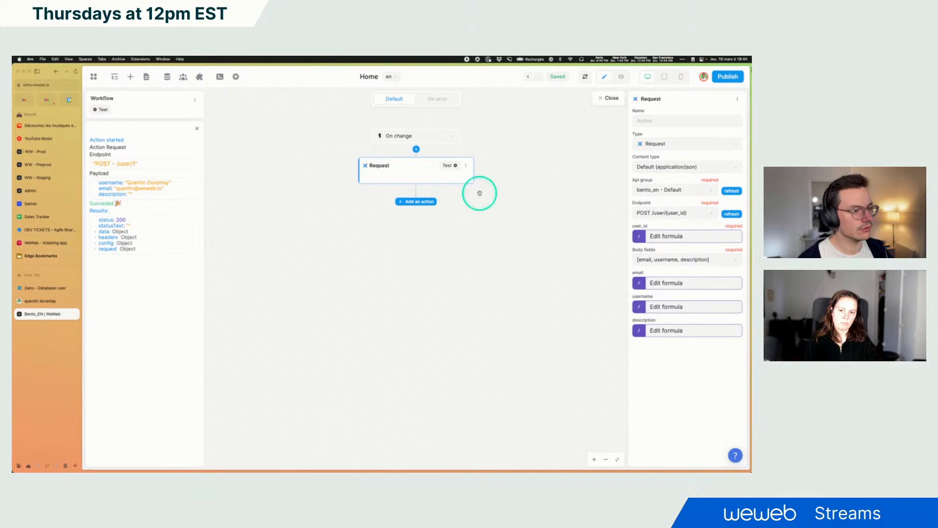
pyautogui.click(609, 97)
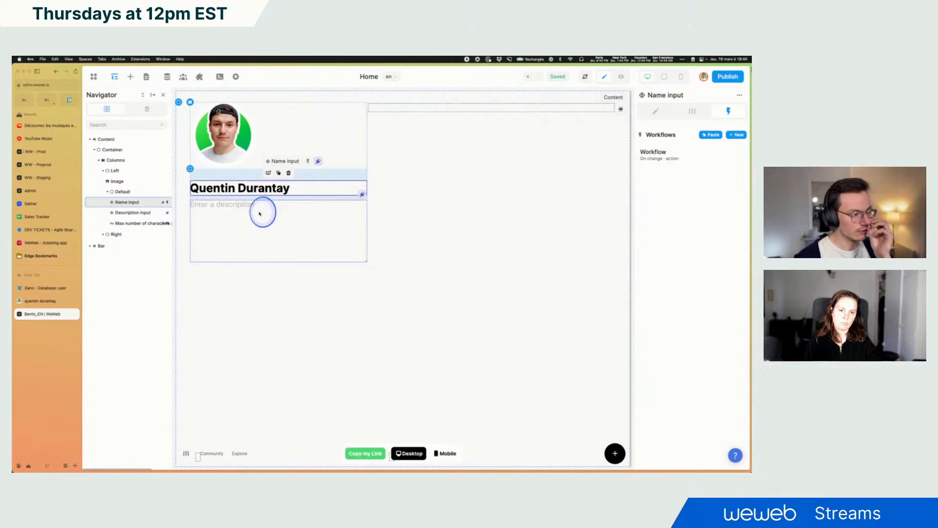
# Create a new On change workflow for the Description input and add a Xano Request action
pyautogui.click(706, 208)
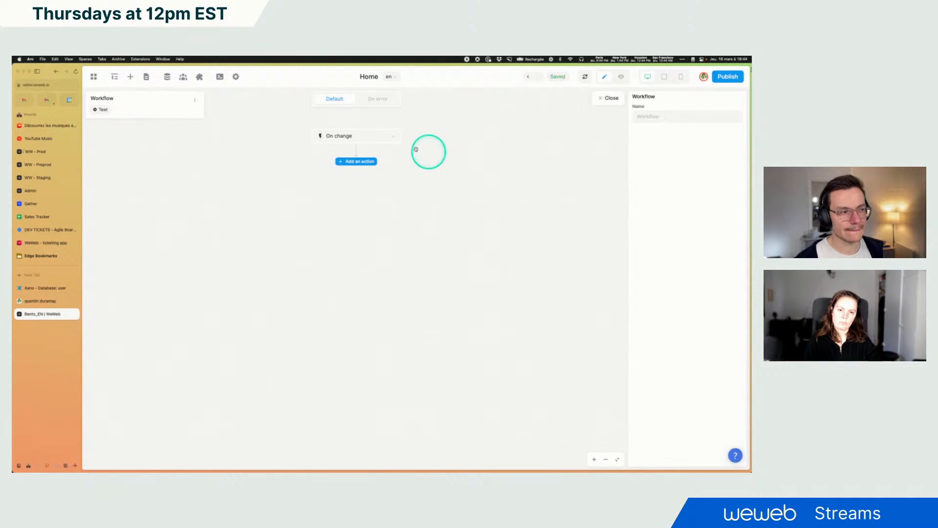
pyautogui.click(356, 162)
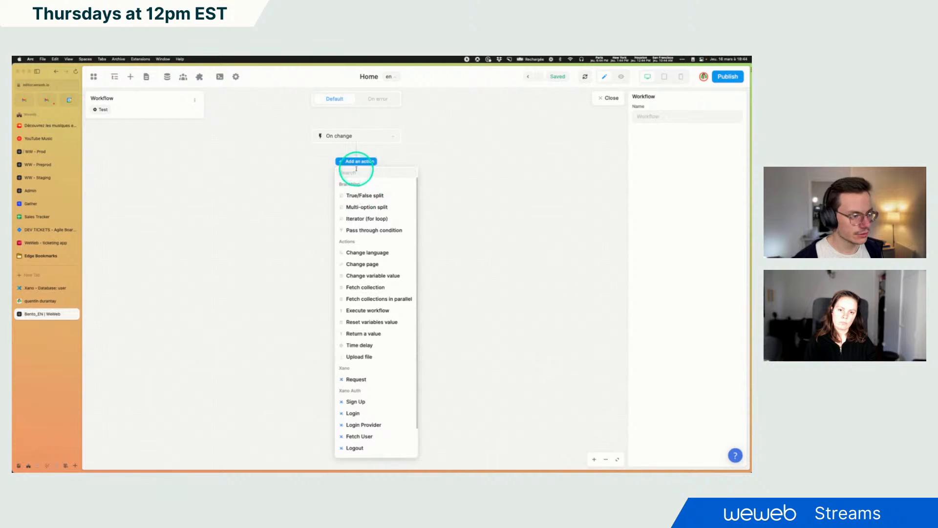
pyautogui.click(356, 379)
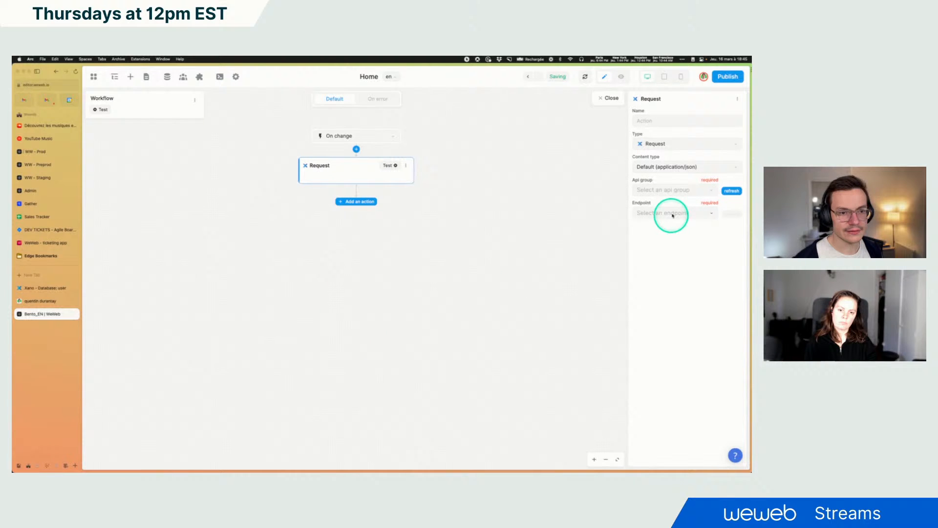
# Set the request's API group to bento_en - Default and its endpoint to POST /user/{user_id}
pyautogui.click(668, 190)
pyautogui.click(658, 247)
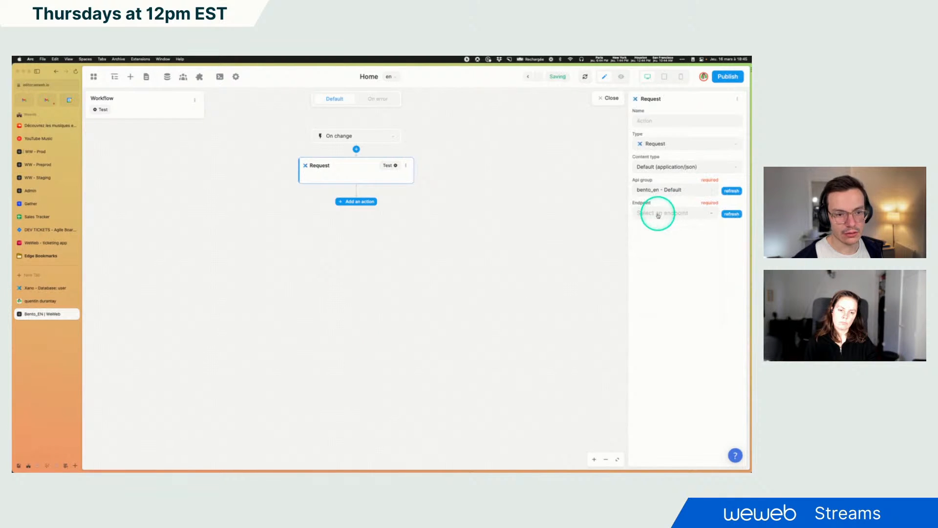
pyautogui.click(658, 215)
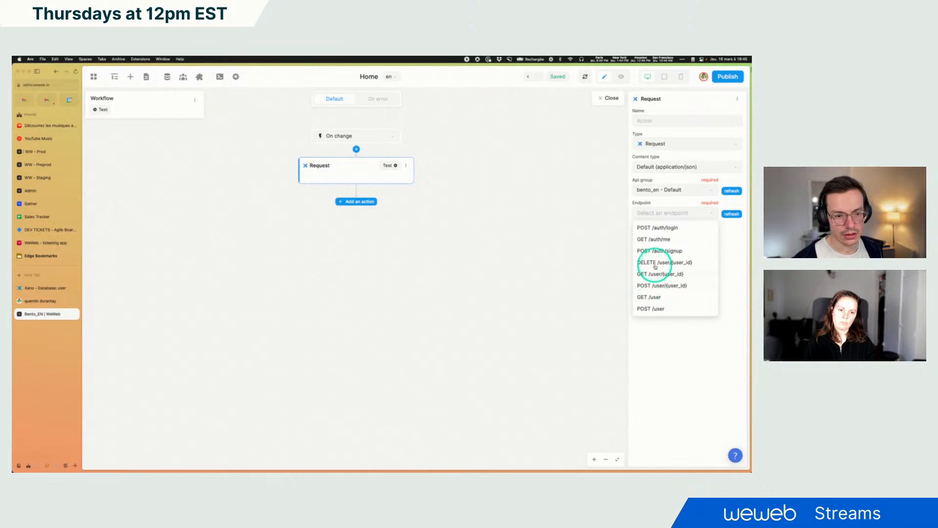
pyautogui.click(654, 285)
# Bind the request's user_id to the authenticated Xano user's id
pyautogui.click(638, 238)
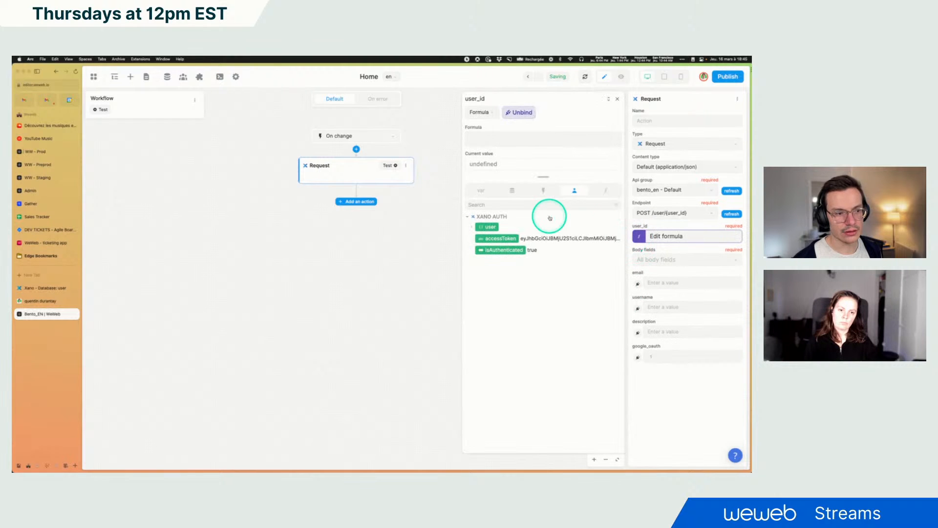
pyautogui.click(484, 226)
pyautogui.click(489, 239)
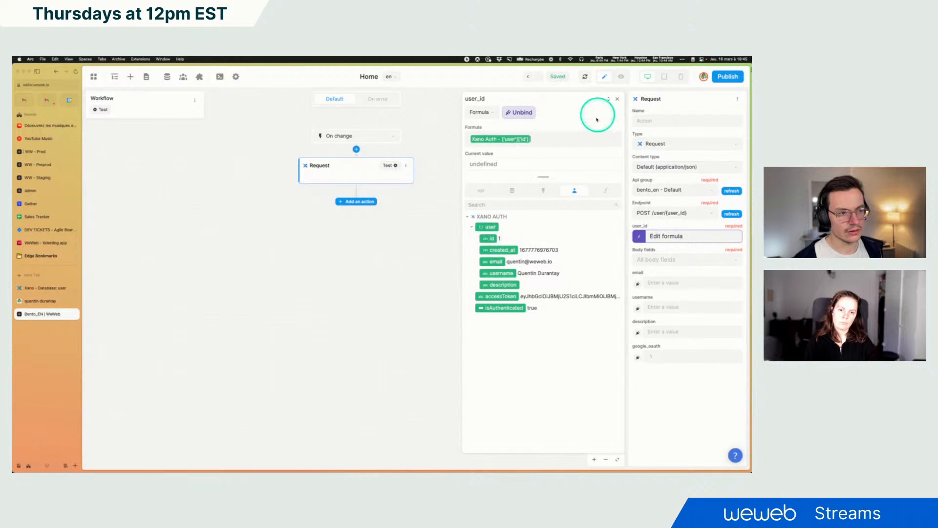
pyautogui.click(617, 98)
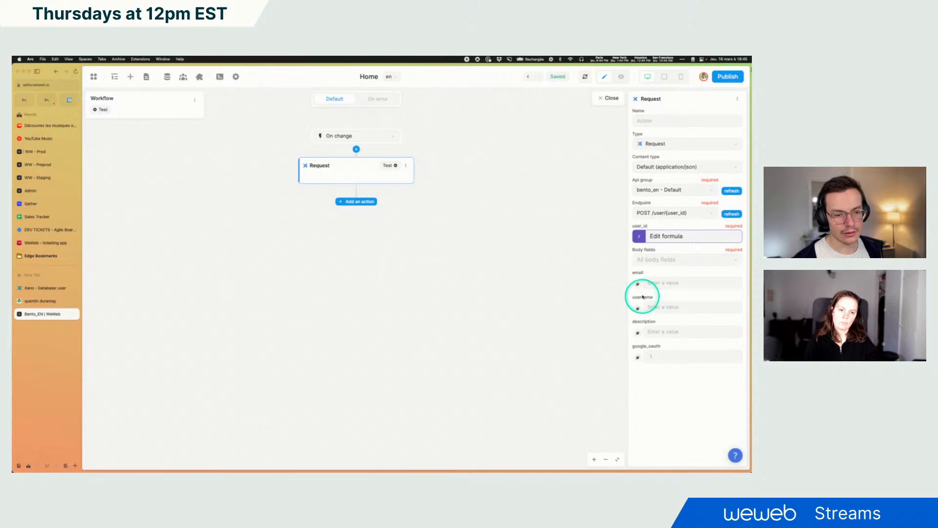
# Restrict the request's body fields to email, username and description
pyautogui.click(650, 259)
pyautogui.click(642, 307)
pyautogui.click(643, 296)
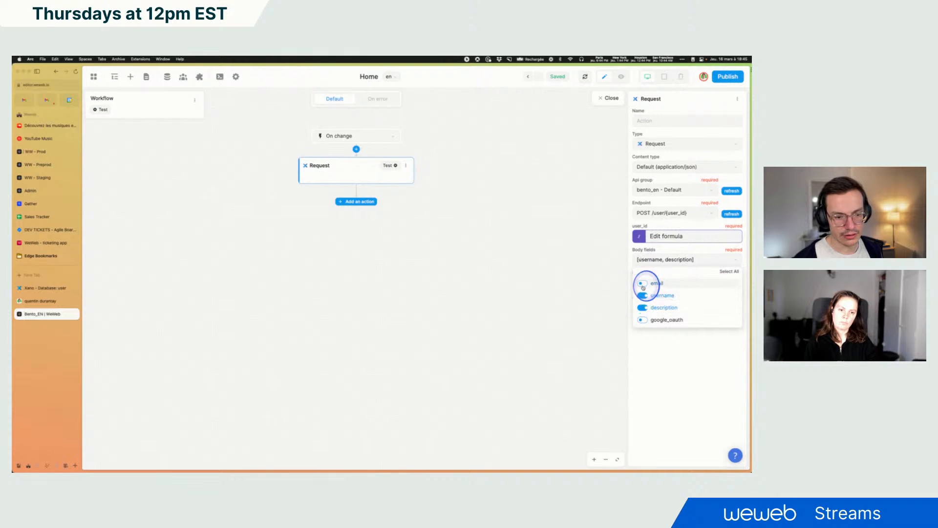
pyautogui.click(643, 284)
pyautogui.click(679, 260)
# Bind the email and username body fields to the authenticated user's email and username
pyautogui.click(637, 284)
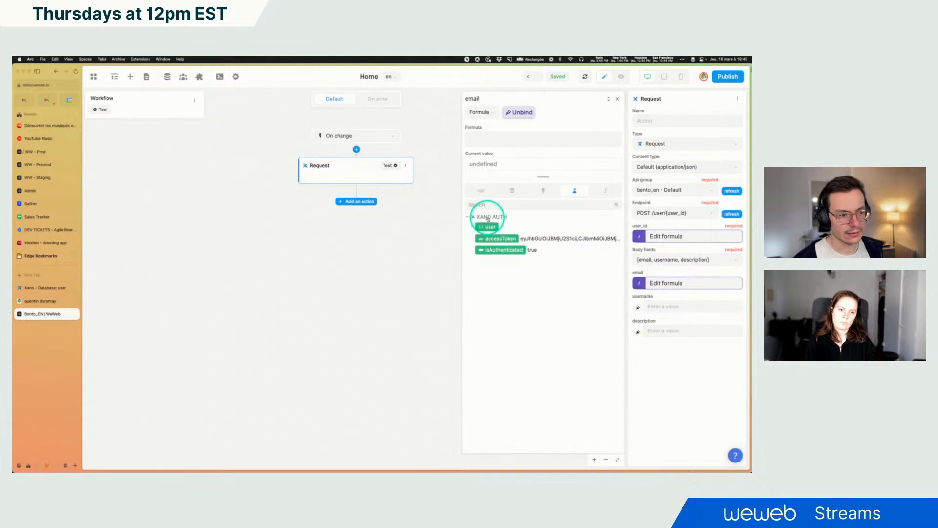
pyautogui.click(472, 227)
pyautogui.click(495, 262)
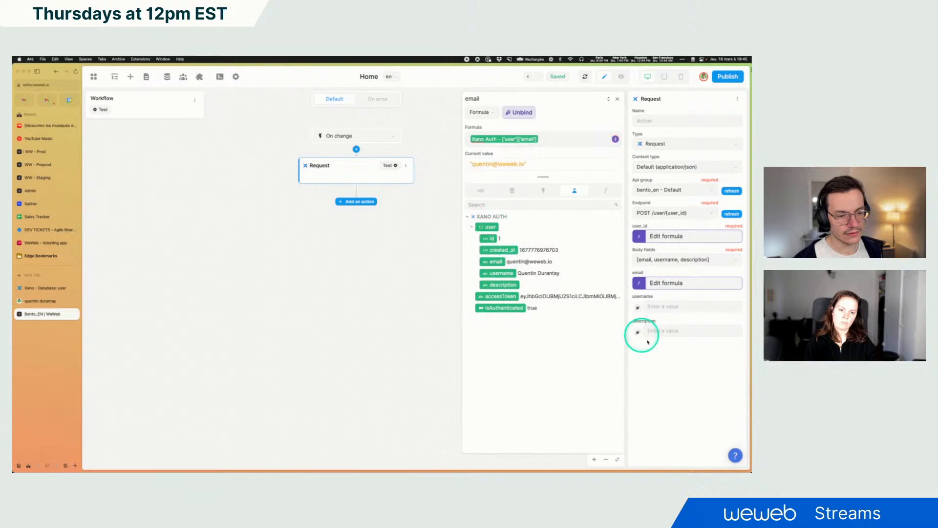
pyautogui.click(638, 307)
pyautogui.click(472, 228)
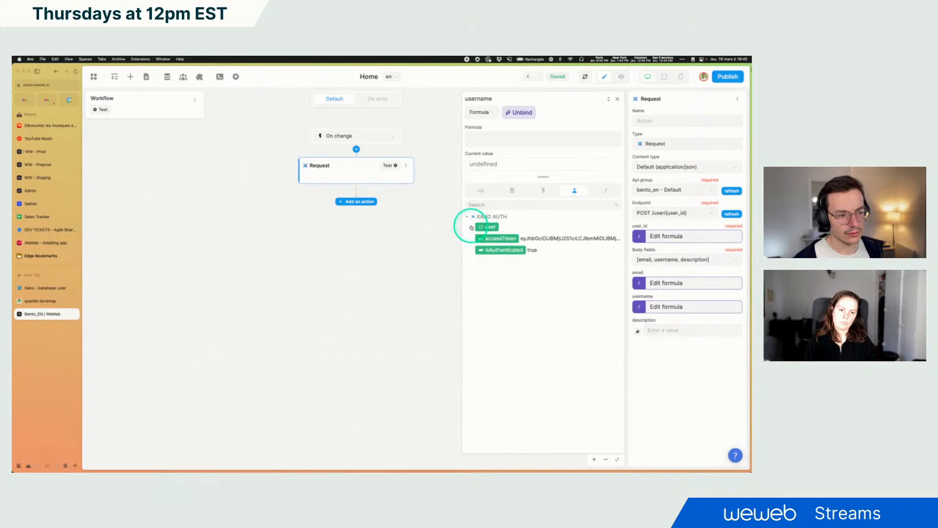
pyautogui.click(501, 274)
# Bind the description body field to the Description input's value and close the binding editor
pyautogui.click(670, 354)
pyautogui.click(637, 331)
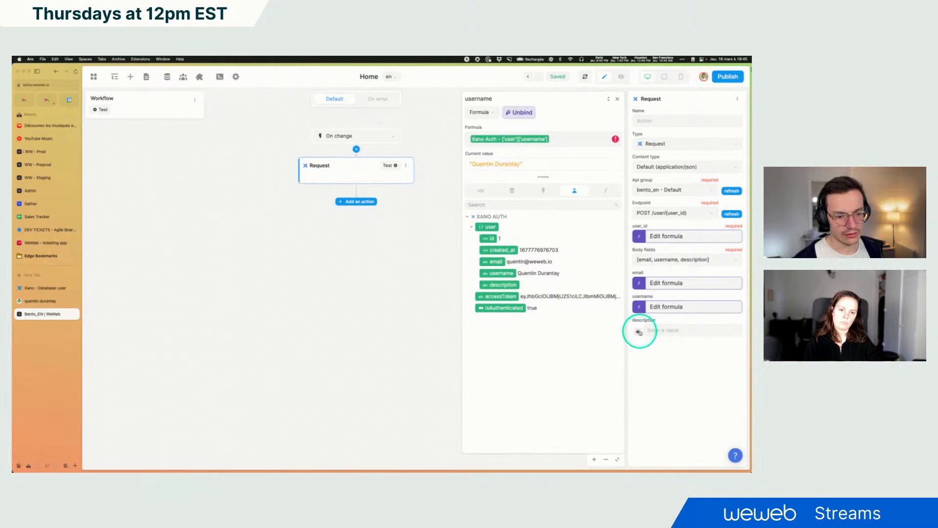
pyautogui.click(481, 190)
pyautogui.click(506, 243)
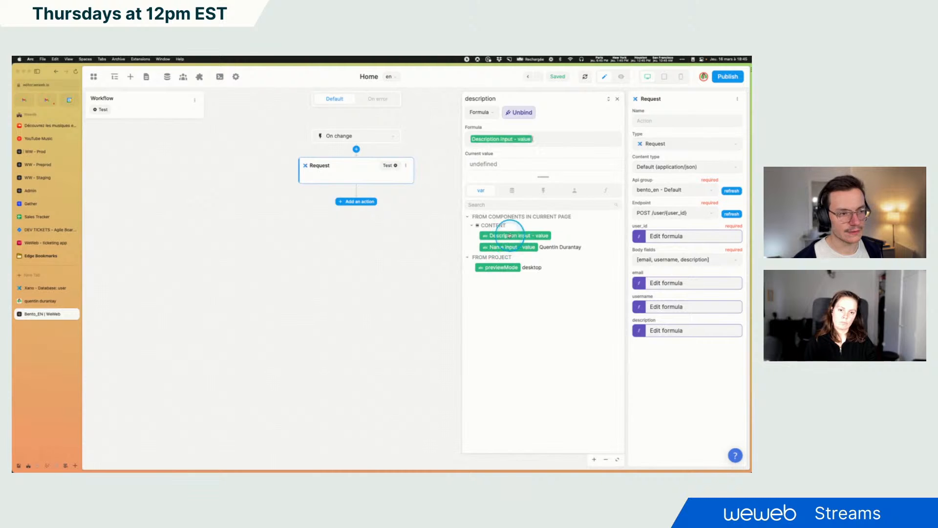
pyautogui.click(617, 98)
# Switch to preview mode and enter 'this is my description' in the description input
pyautogui.click(621, 78)
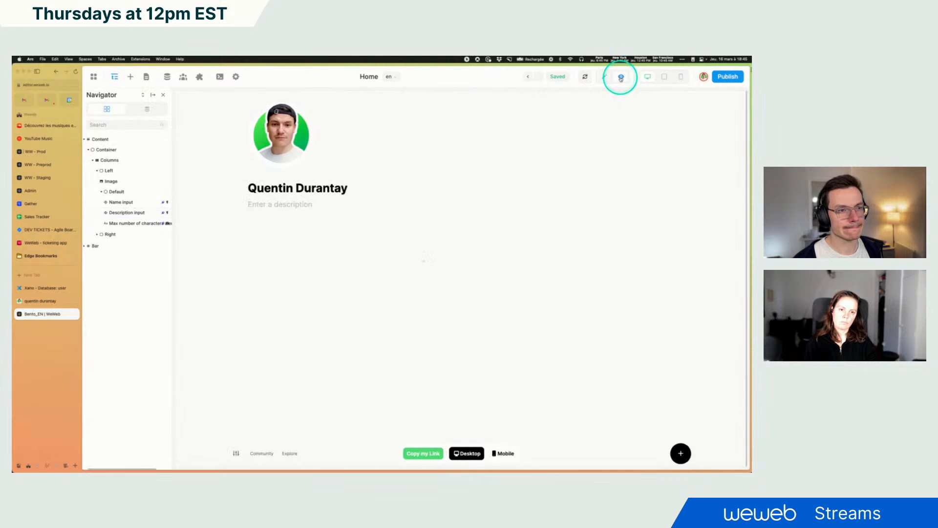
pyautogui.click(284, 205)
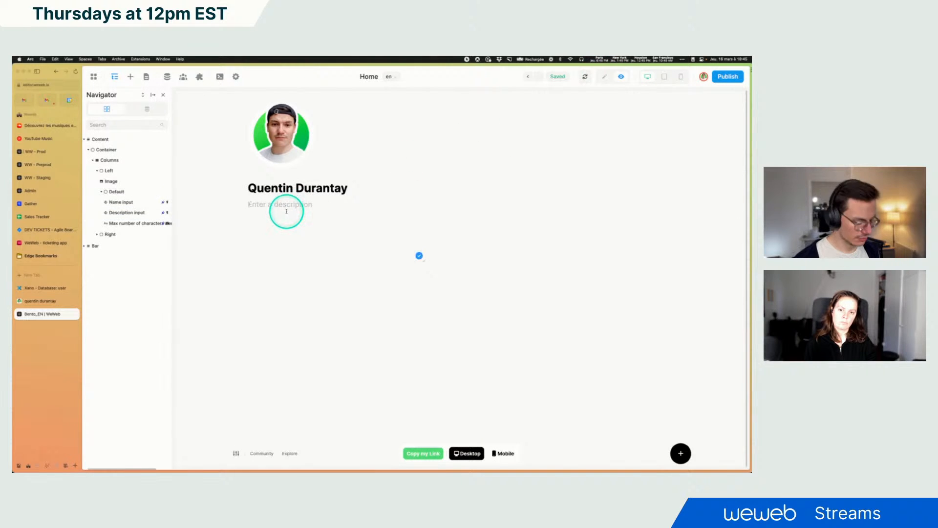
pyautogui.write('this is my description')
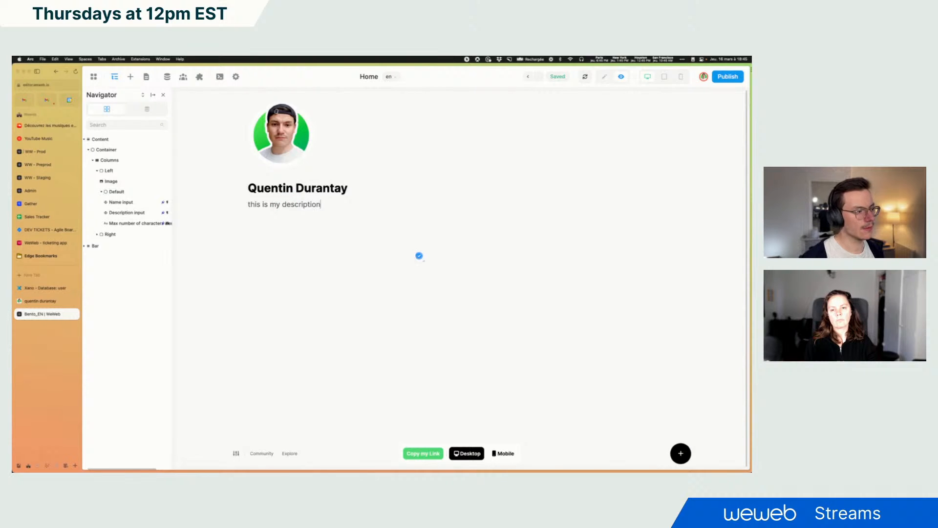
# Switch to the Xano tab showing the user table
pyautogui.click(43, 287)
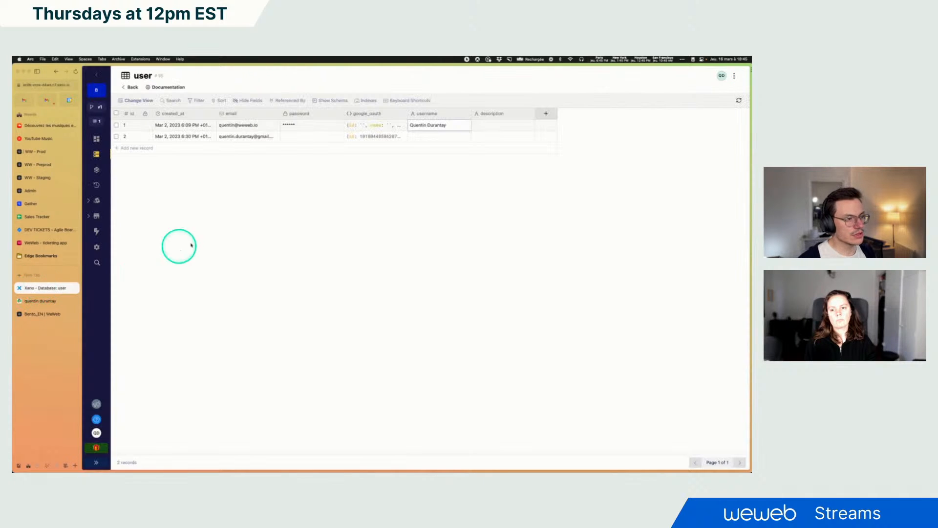
# Refresh the Xano user table to check the saved description, then return to the WeWeb editor and reload it
pyautogui.click(739, 100)
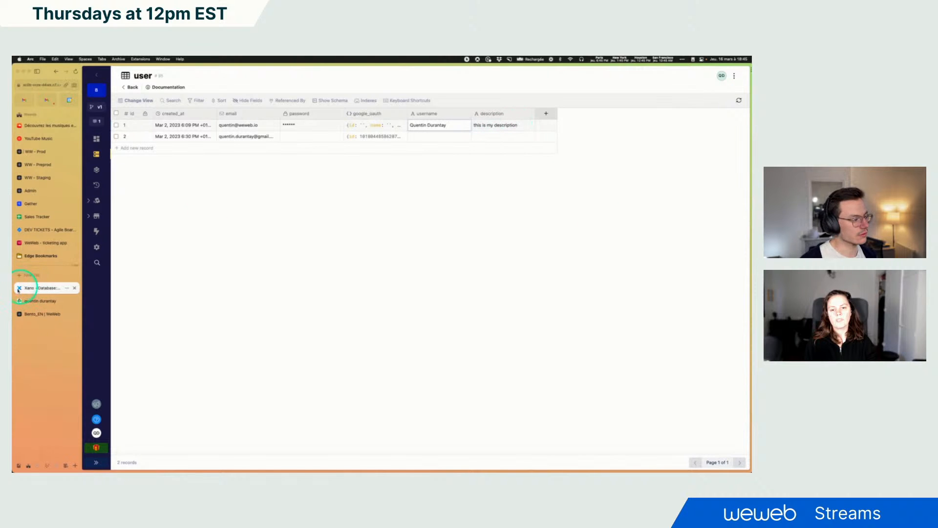
pyautogui.click(42, 315)
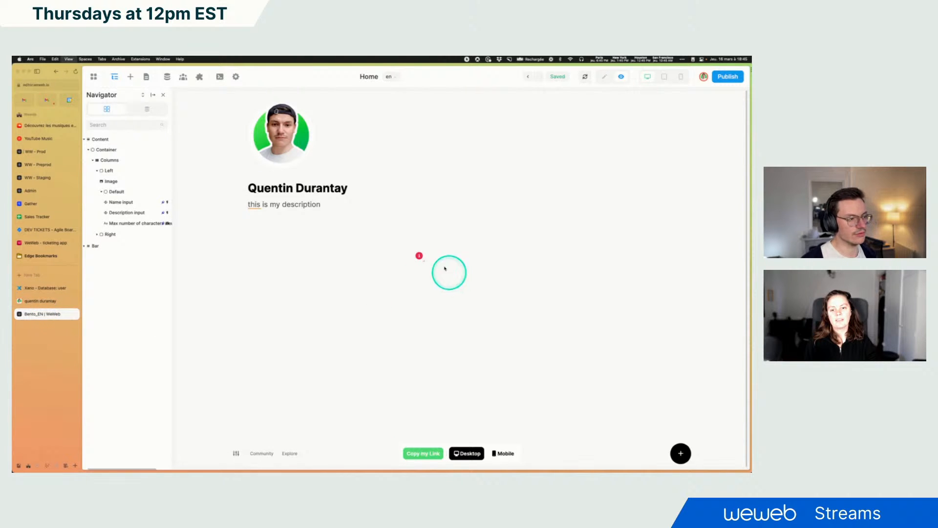
pyautogui.press('super+r')
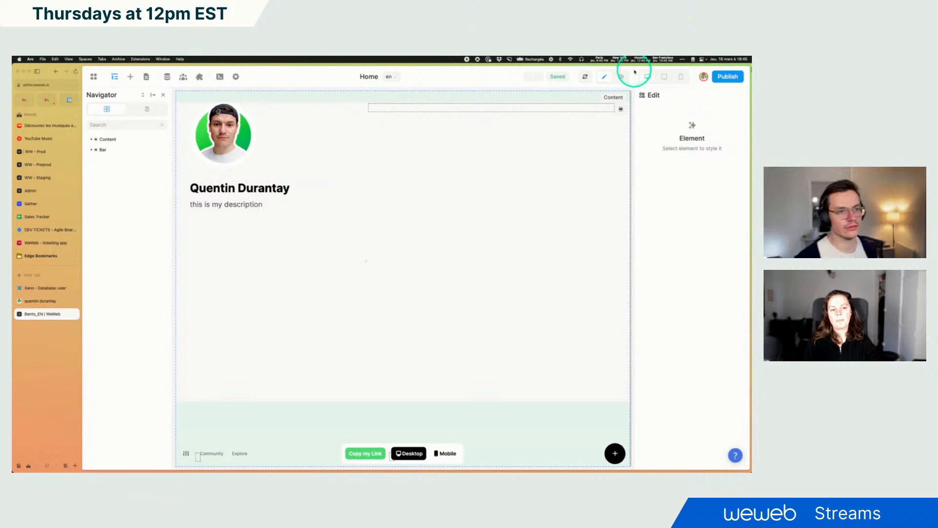
# In preview mode, delete the last two characters of the username on the profile
pyautogui.click(621, 77)
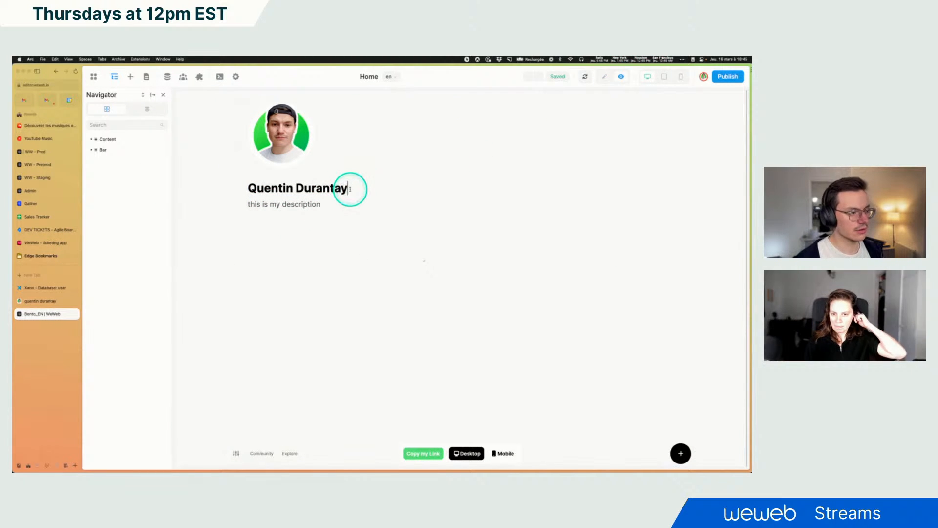
pyautogui.press('BackSpace')
pyautogui.press('BackSpace')
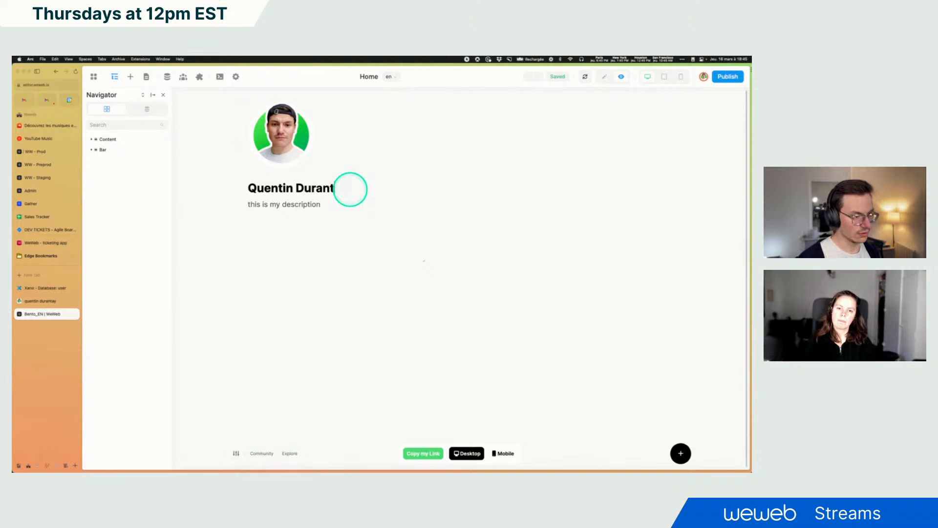
# Refresh the Xano user table and open the username cell to inspect the stored value
pyautogui.click(44, 287)
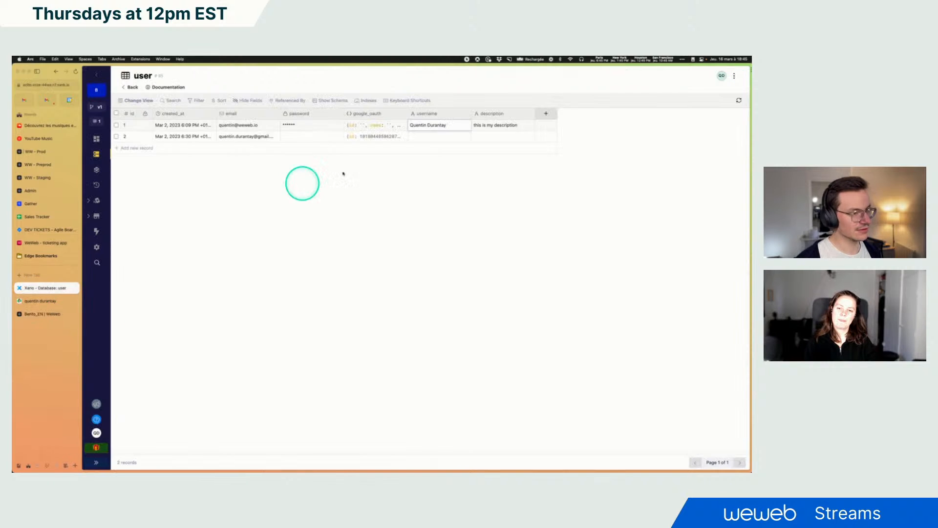
pyautogui.click(738, 100)
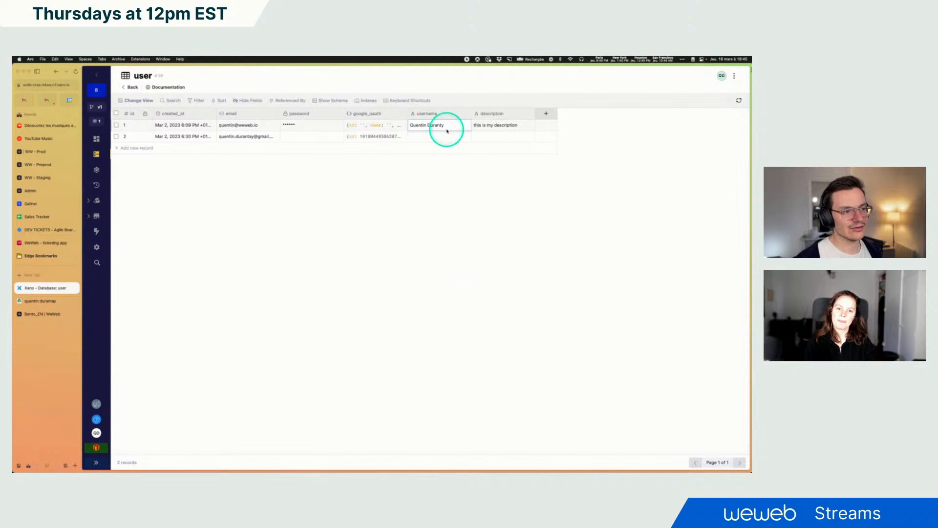
pyautogui.doubleClick(439, 126)
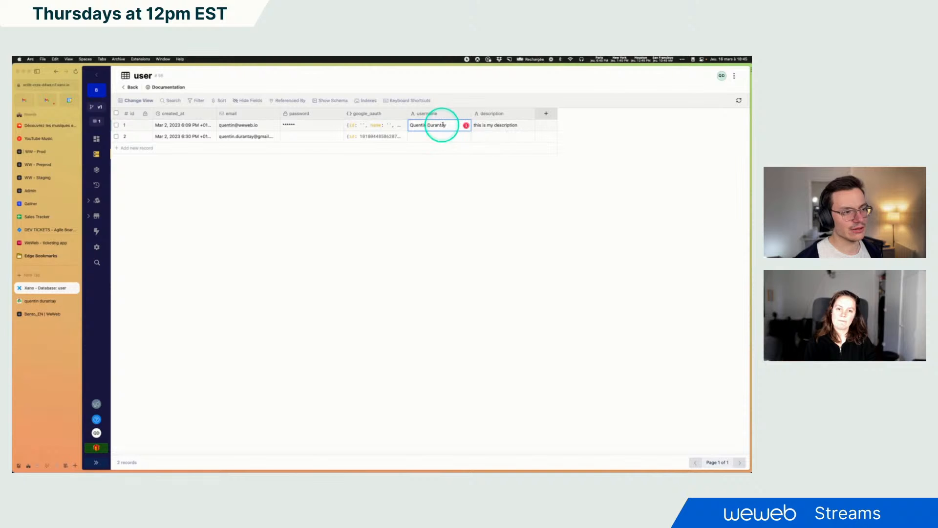
pyautogui.click(622, 175)
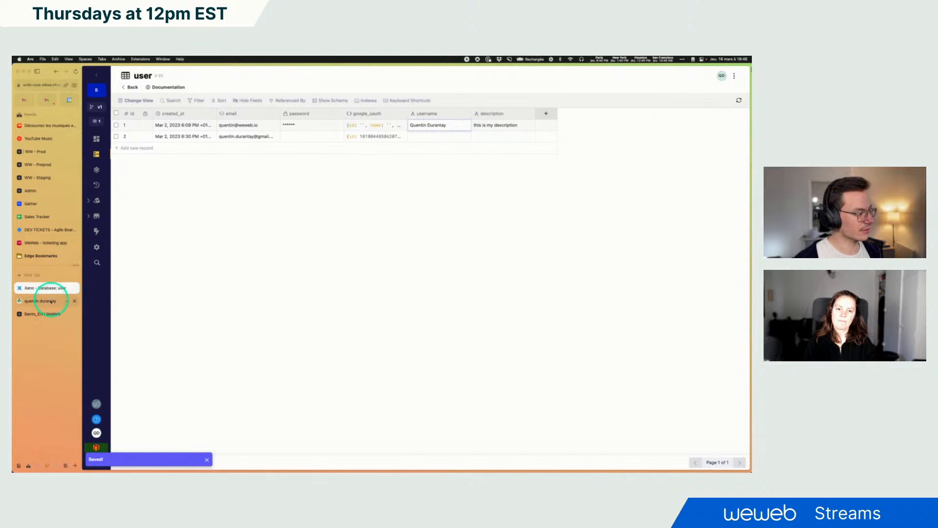
# Return to the editor in preview mode and append a long string of random characters to the description
pyautogui.click(49, 313)
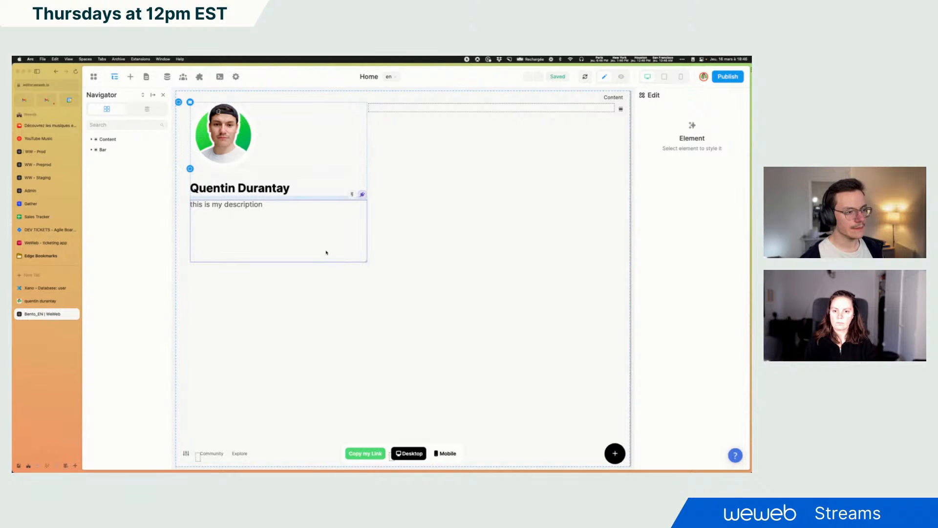
pyautogui.click(621, 76)
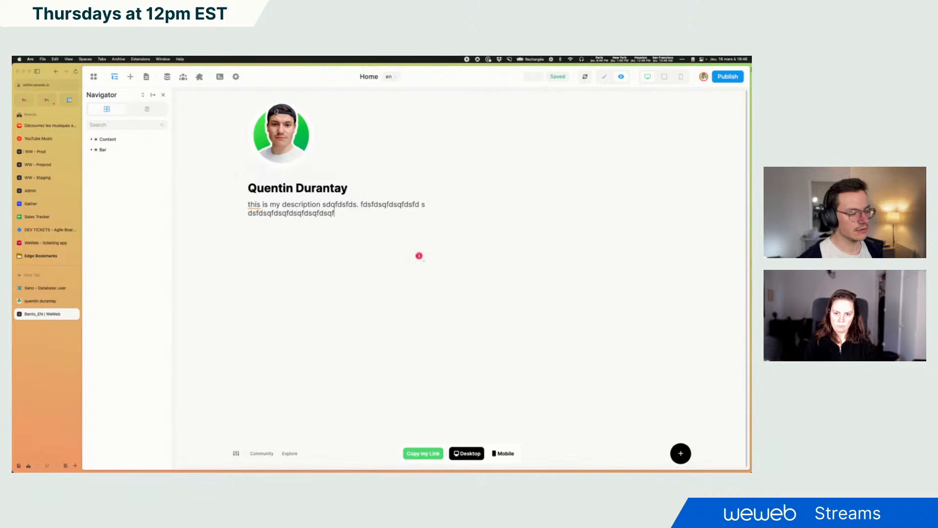
pyautogui.write('fdsqfqsdfdsqfdsqfqsdfdsqfdsqfd')
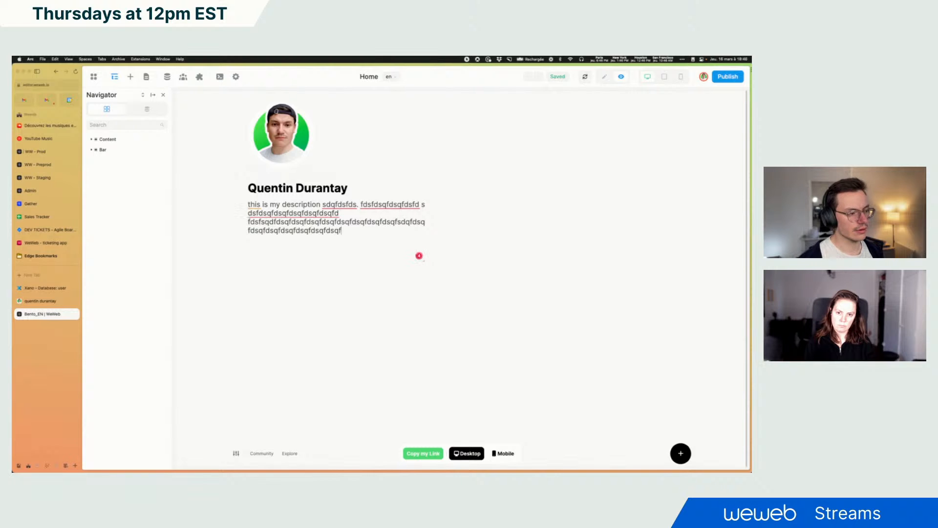
pyautogui.write('sqfsdqfsdqfdsqfdsqfdsqfdsfdsqfsqdfsdfsdqfsdq')
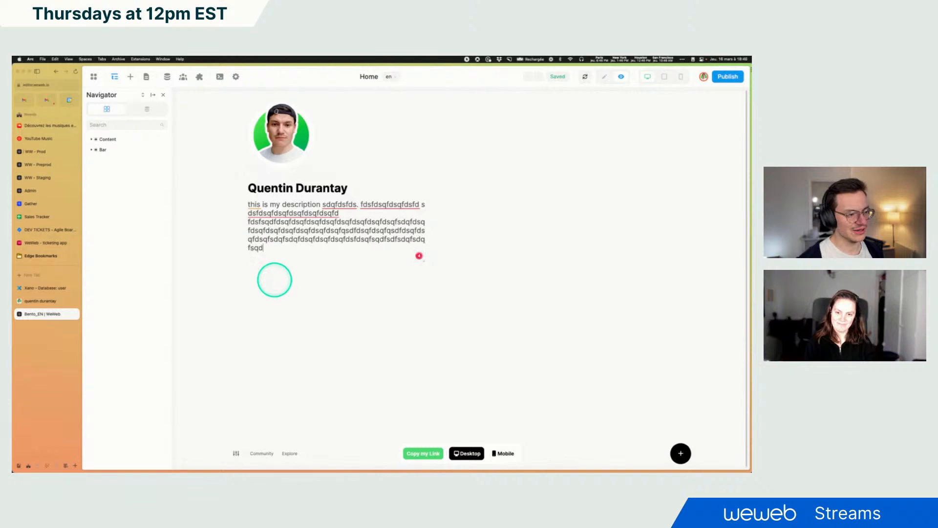
pyautogui.write('fsqdfdsqfsdqfsdqfsdqfqsdfsdqfsdqfdsqfsdq')
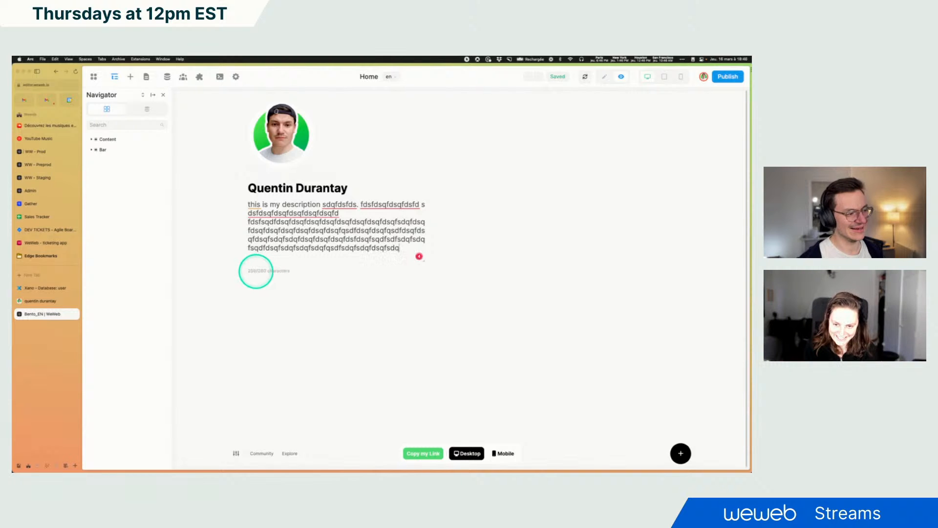
pyautogui.write('fdsqfdsq')
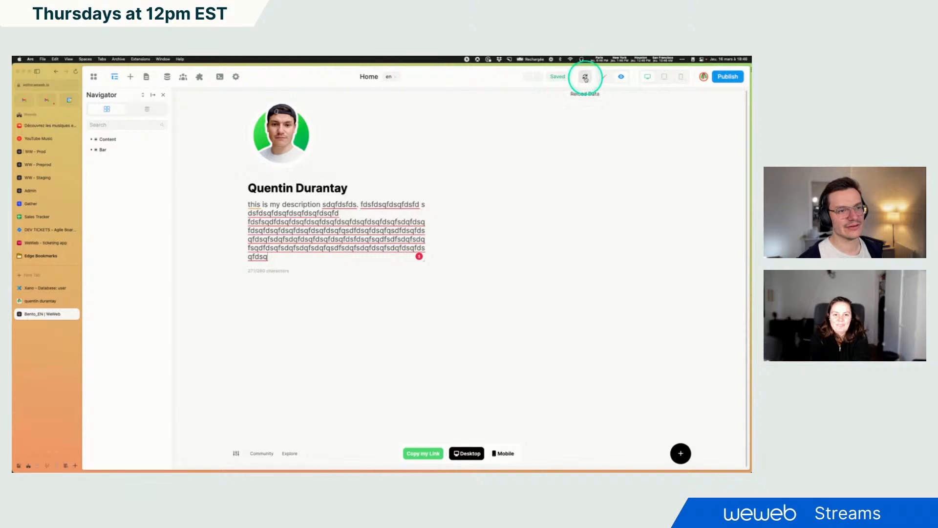
# Refresh the Xano user table and expand the description cell to inspect the stored text
pyautogui.click(40, 288)
pyautogui.click(738, 100)
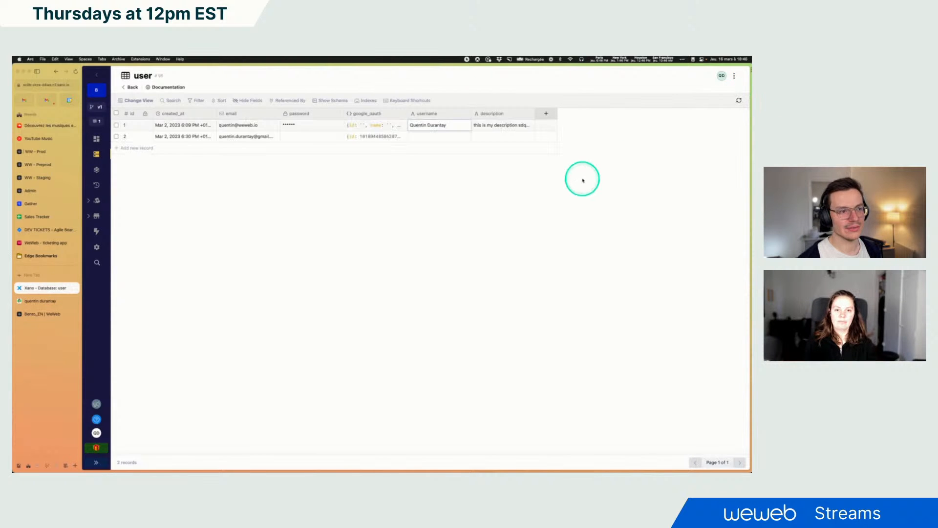
pyautogui.click(518, 124)
pyautogui.click(601, 192)
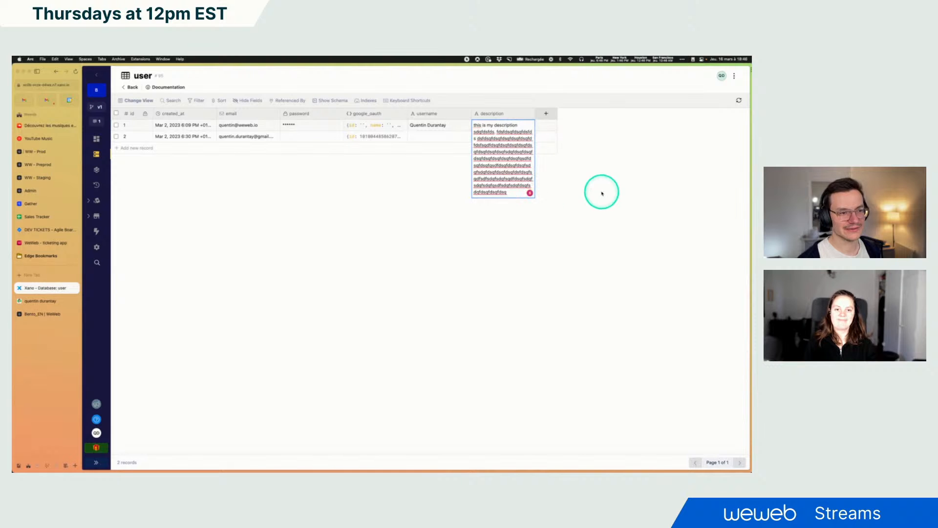
# Compare the editor preview with the original Bento profile page open in another tab
pyautogui.click(43, 315)
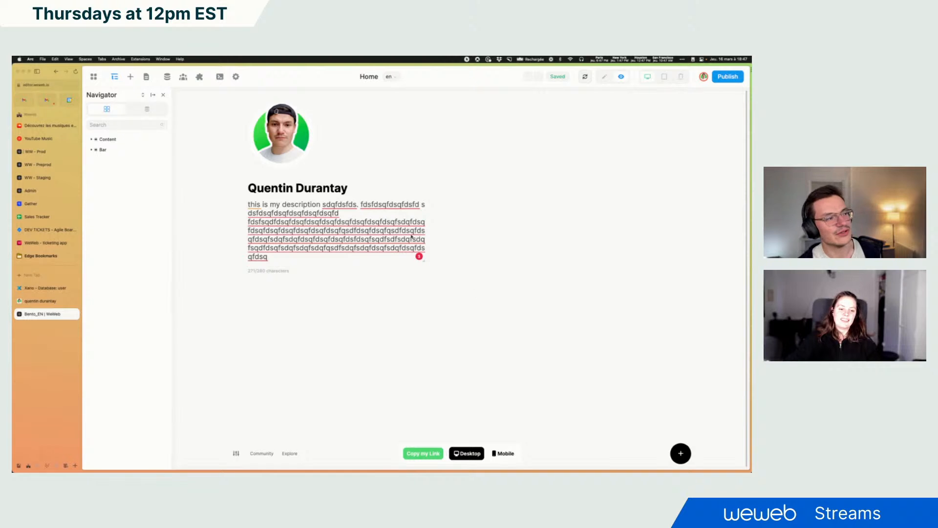
pyautogui.click(539, 217)
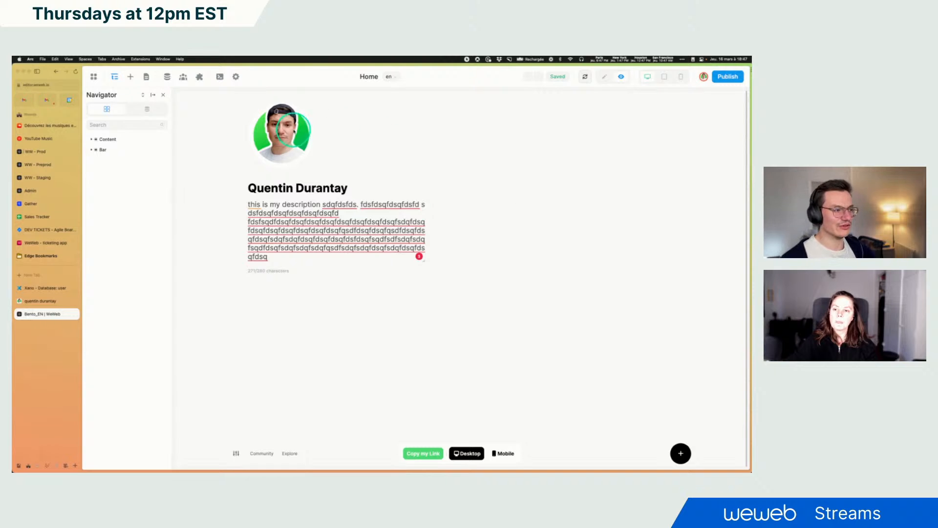
pyautogui.click(293, 134)
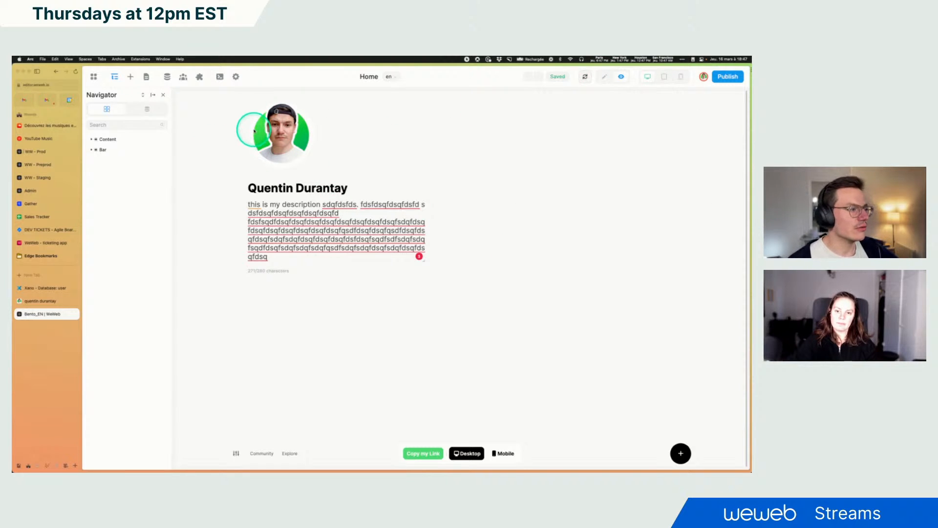
pyautogui.click(45, 302)
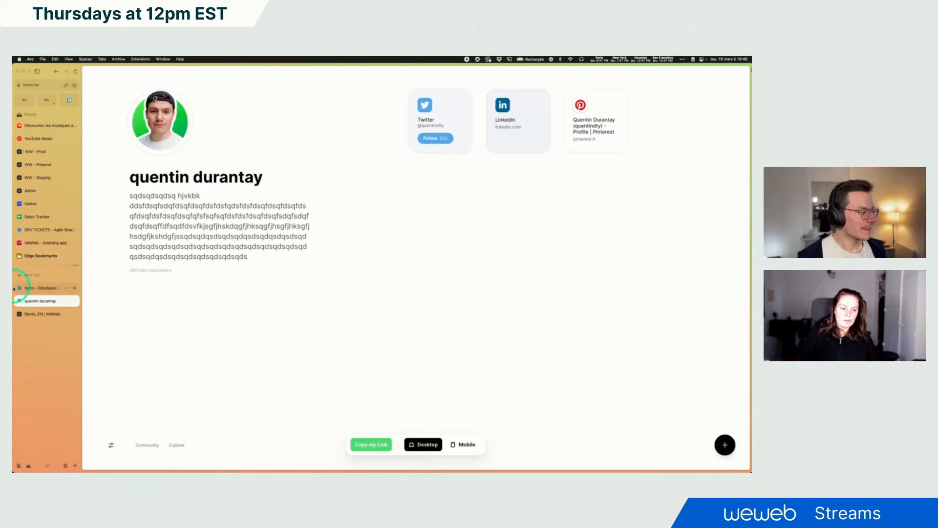
pyautogui.click(35, 315)
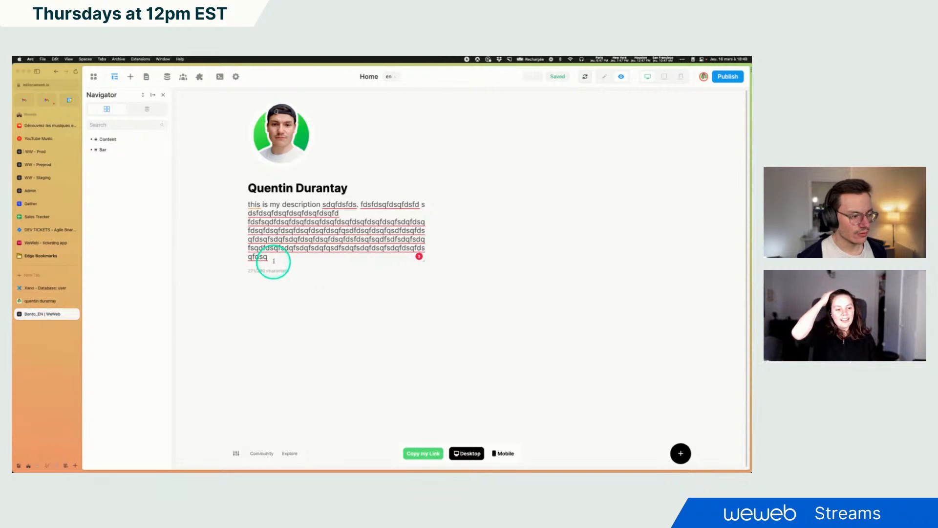